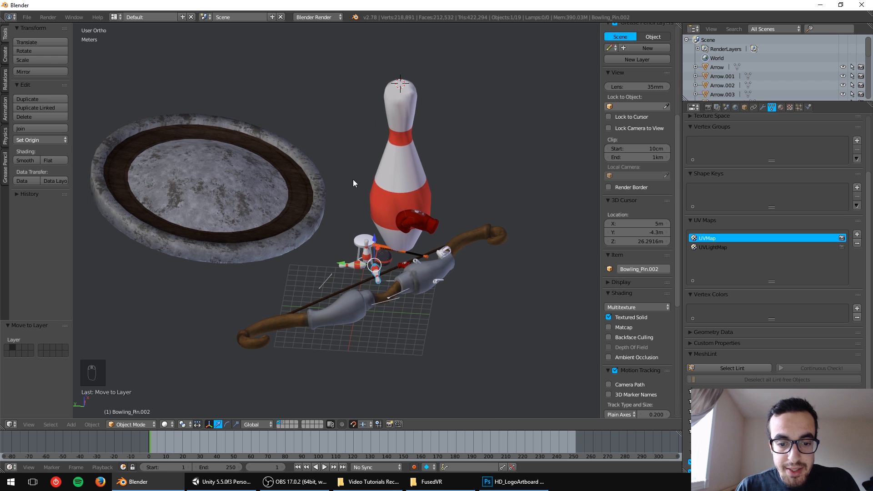
Step: Set Select With to Left in the input preferences, save the user settings and close the preferences
middle_drag(342, 198, 313, 192)
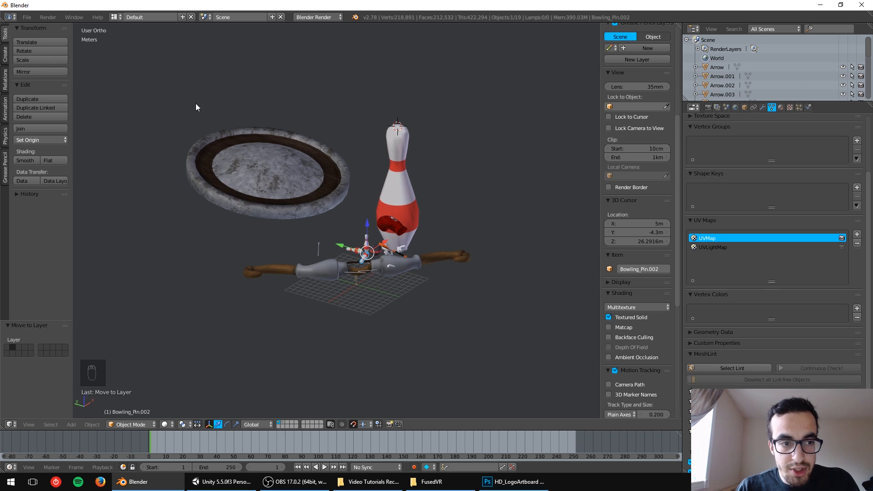
click(27, 17)
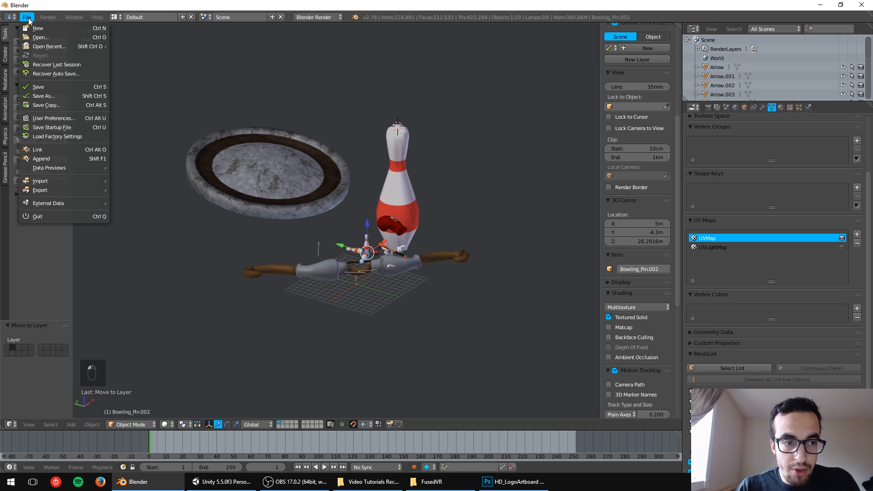
click(76, 117)
drag(156, 12, 330, 81)
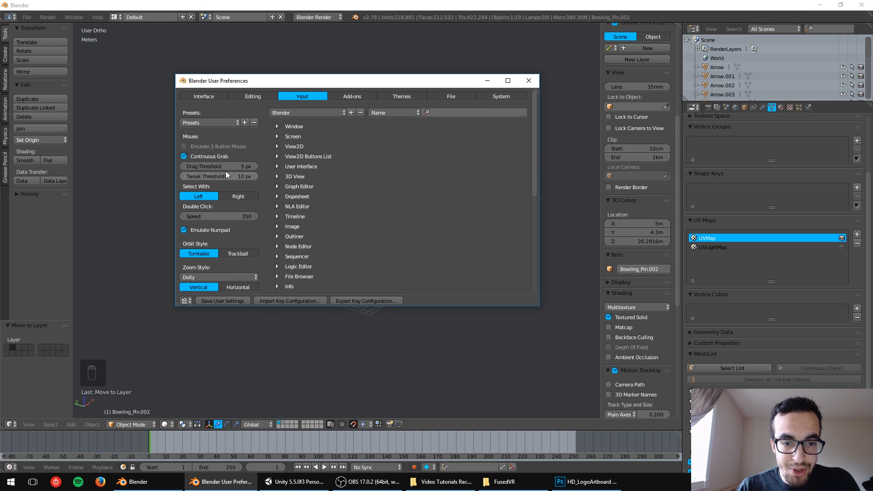
click(225, 199)
click(206, 199)
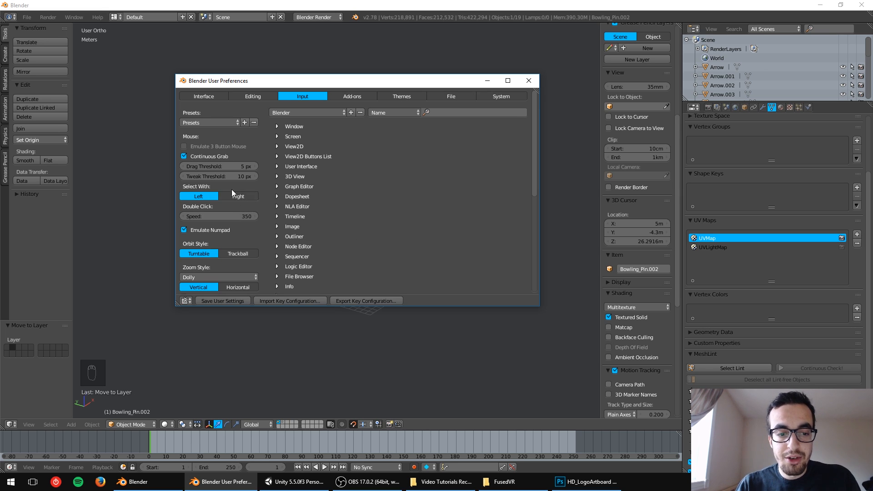
click(228, 299)
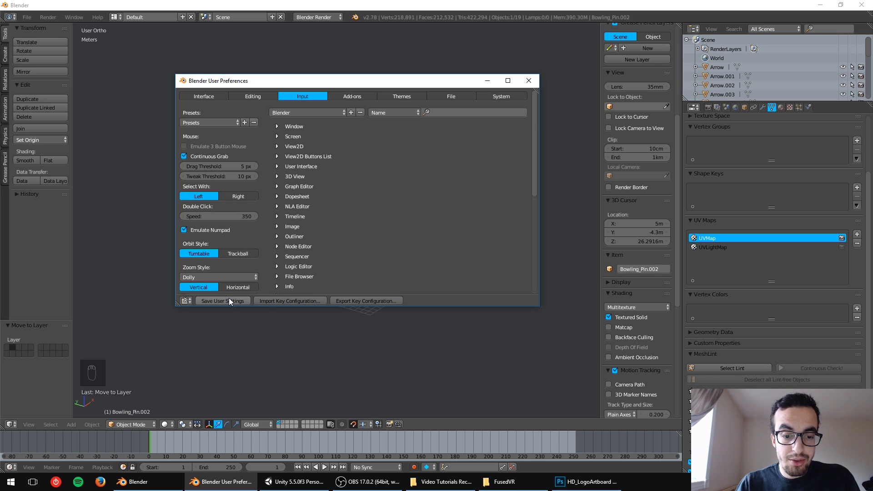
click(527, 81)
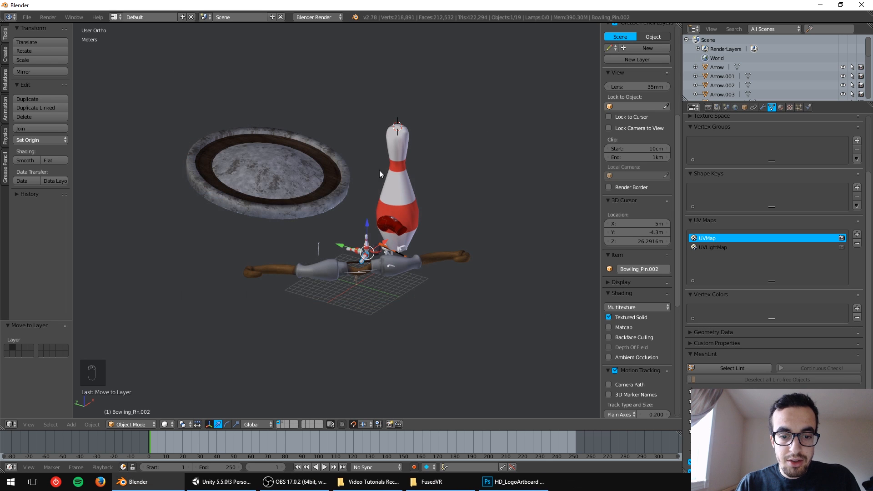
Step: Select the shield, the large bowling pin and the bow one after another
scroll(334, 222, up, 2)
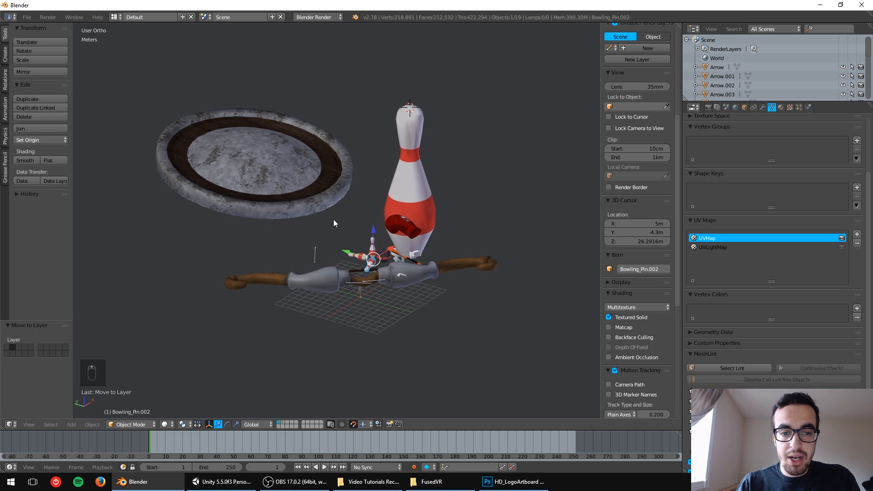
mouse_move(332, 196)
middle_down()
mouse_move(350, 199)
mouse_move(337, 196)
middle_up()
right_click(288, 179)
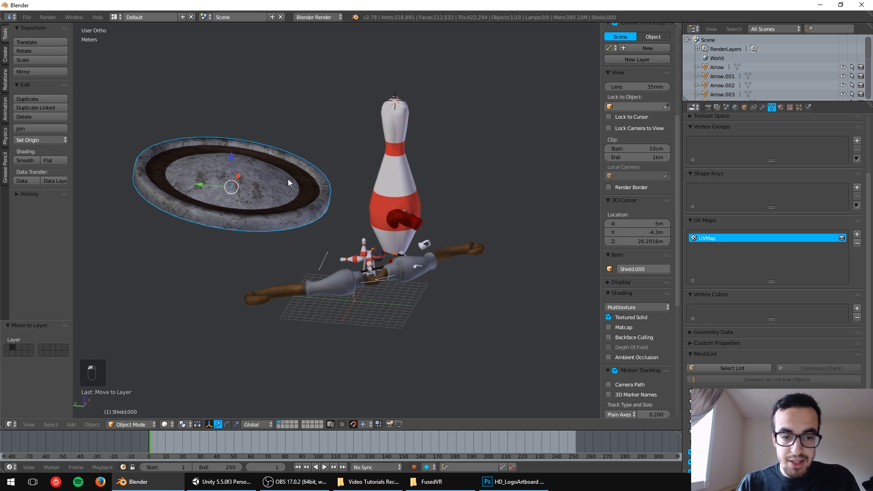
right_click(401, 172)
right_click(412, 267)
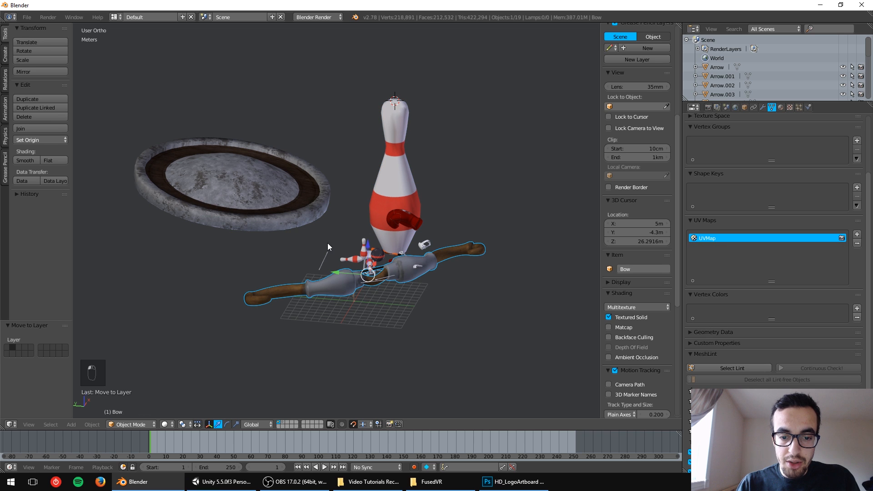
Step: Select the Stick-man figure on the ground below the bow and bring up its dimensions
middle_drag(327, 243, 382, 180)
scroll(362, 197, up, 3)
scroll(358, 204, down, 2)
middle_drag(437, 190, 399, 180)
scroll(385, 218, up, 4)
scroll(386, 221, up, 6)
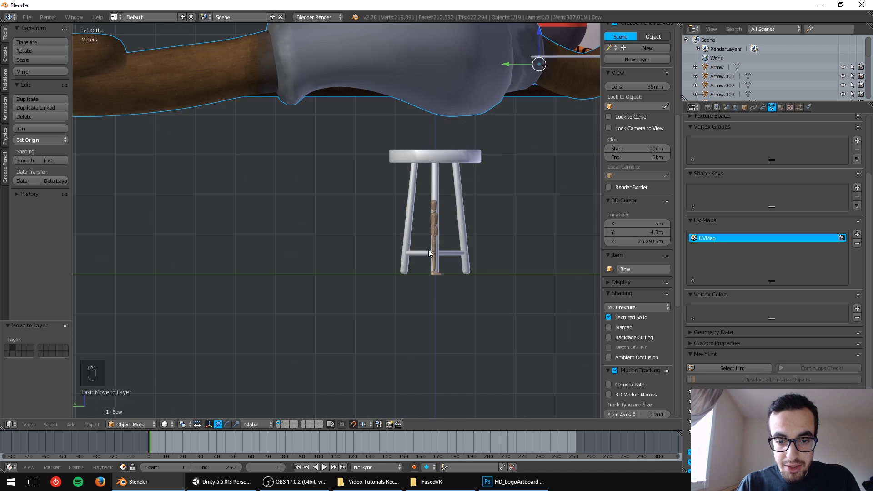
right_click(536, 244)
middle_drag(537, 244, 359, 248)
scroll(324, 250, up, 3)
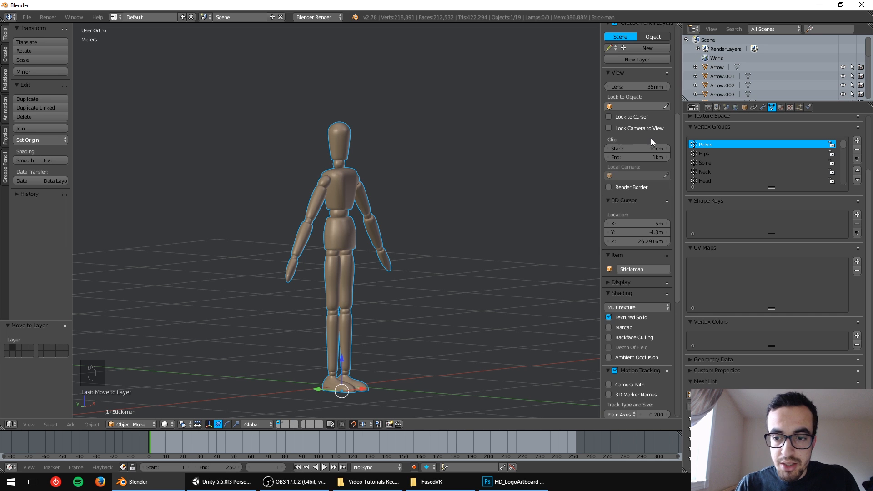
scroll(649, 150, up, 5)
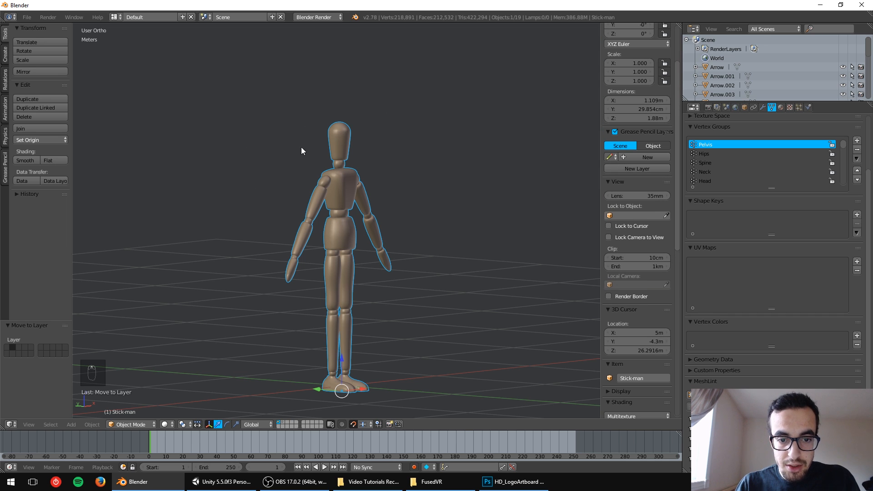
Step: Examine the Stick-man's scale against the surrounding props, and check the dimensions of the large bowling pin
middle_drag(349, 167, 377, 166)
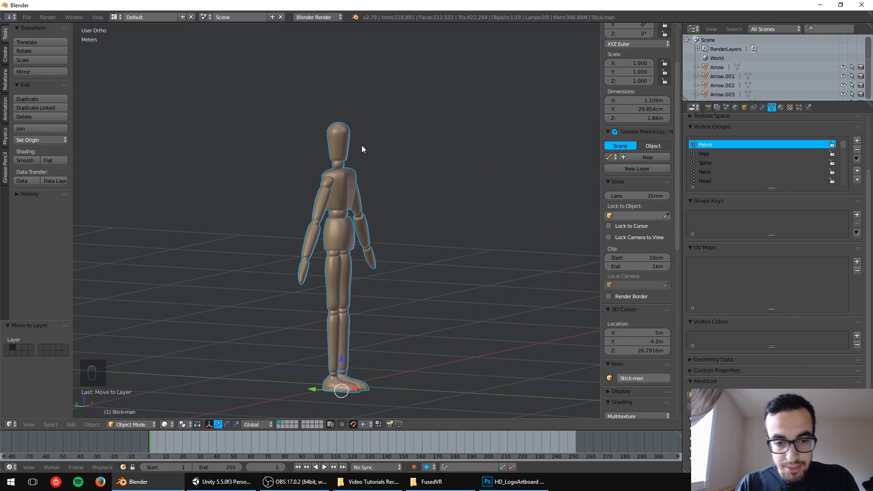
middle_drag(362, 148, 321, 146)
scroll(394, 143, up, 1)
scroll(321, 146, down, 10)
scroll(320, 146, down, 4)
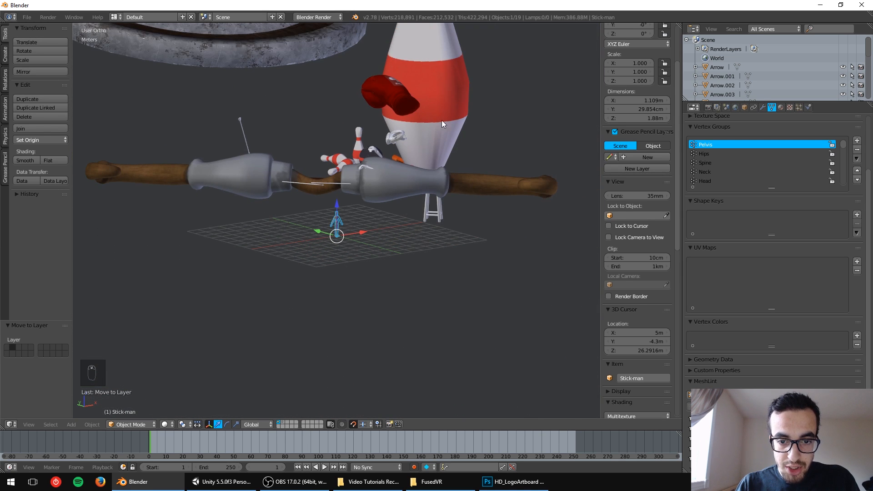
scroll(338, 213, up, 9)
scroll(339, 212, down, 4)
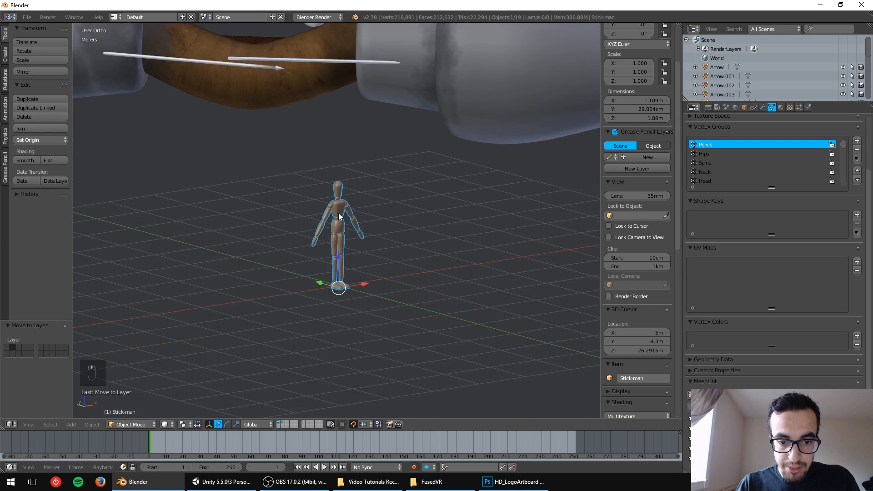
scroll(338, 213, down, 5)
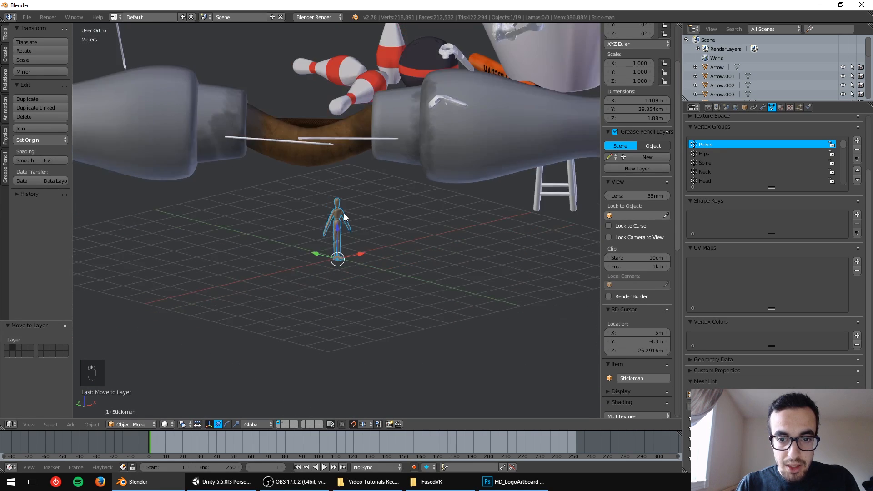
middle_drag(342, 211, 382, 234)
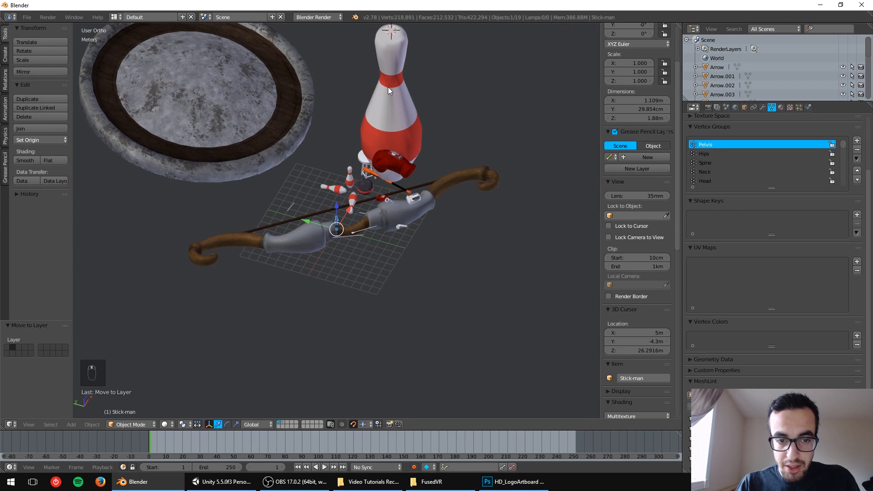
scroll(385, 100, up, 3)
right_click(431, 70)
scroll(435, 158, up, 1)
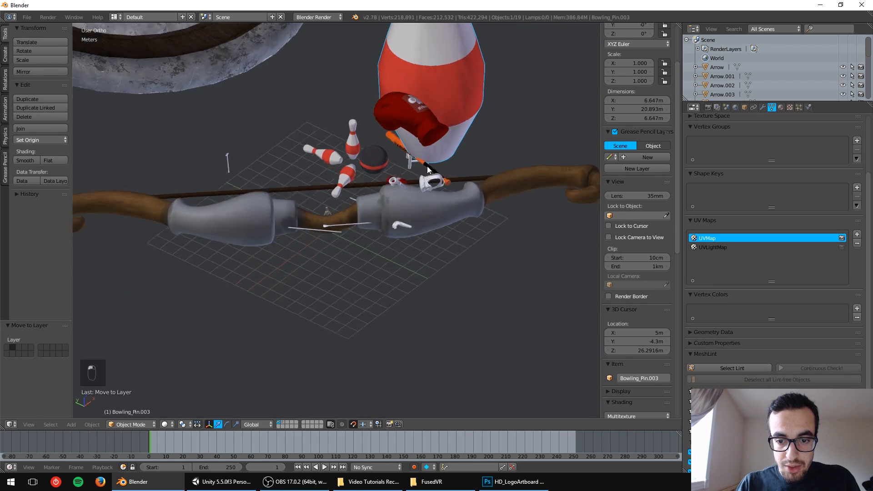
scroll(427, 165, down, 1)
Step: Select the bow together with the Stick-man and hide all unselected objects
right_click(375, 230)
mouse_move(307, 238)
middle_down()
mouse_move(378, 202)
mouse_move(345, 222)
mouse_move(382, 172)
mouse_move(317, 232)
middle_up()
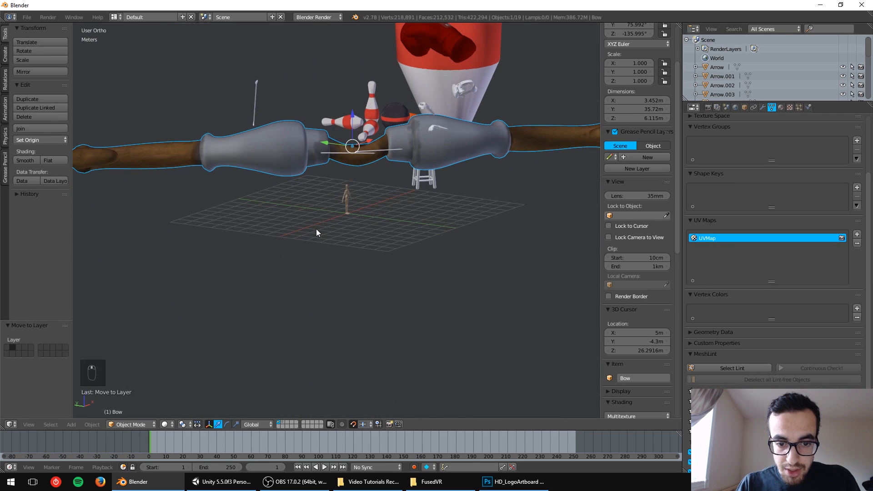
shift+right_click(348, 199)
middle_drag(353, 198, 369, 207)
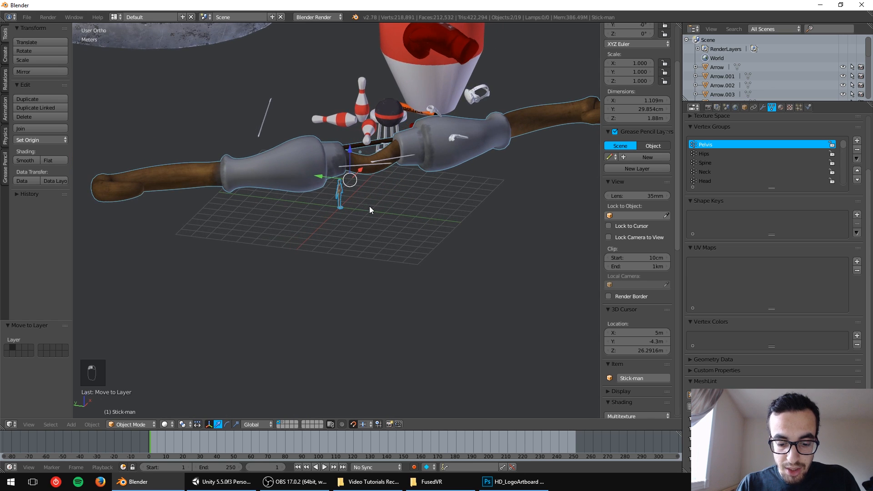
key(shift+h)
Step: Select only the bow, keep it in Object Mode and scale it by 0.1 in the left orthographic view
key(ctrl+KP_3)
right_click(435, 123)
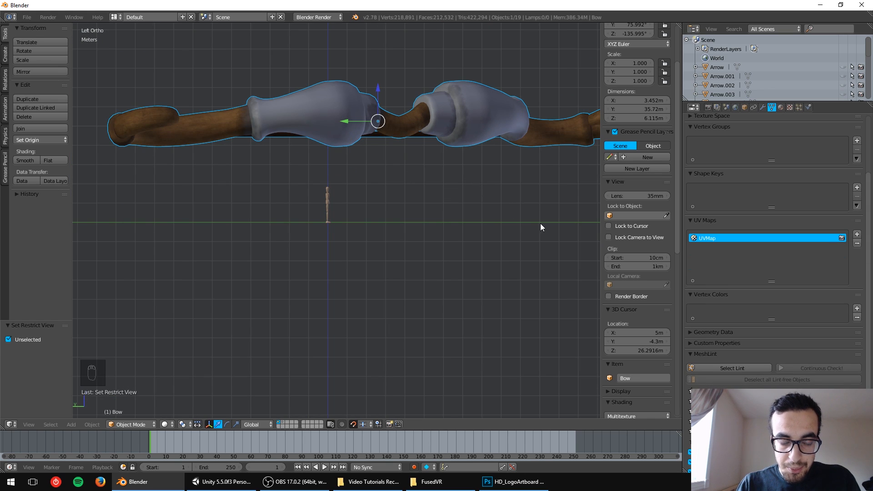
middle_drag(542, 224, 417, 187)
click(136, 424)
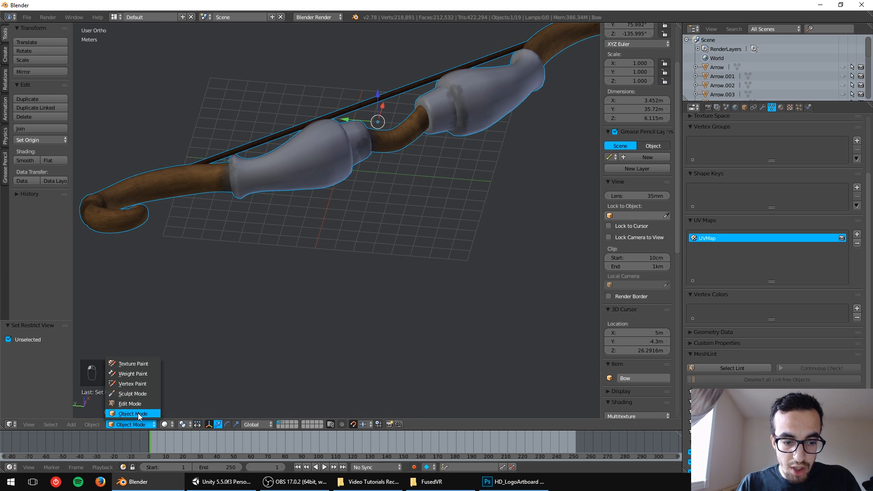
click(141, 415)
key(ctrl+KP_3)
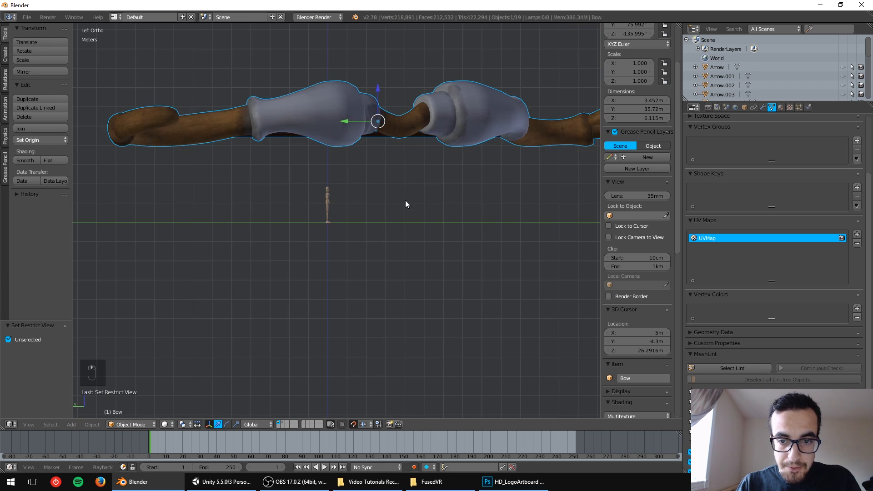
key(s)
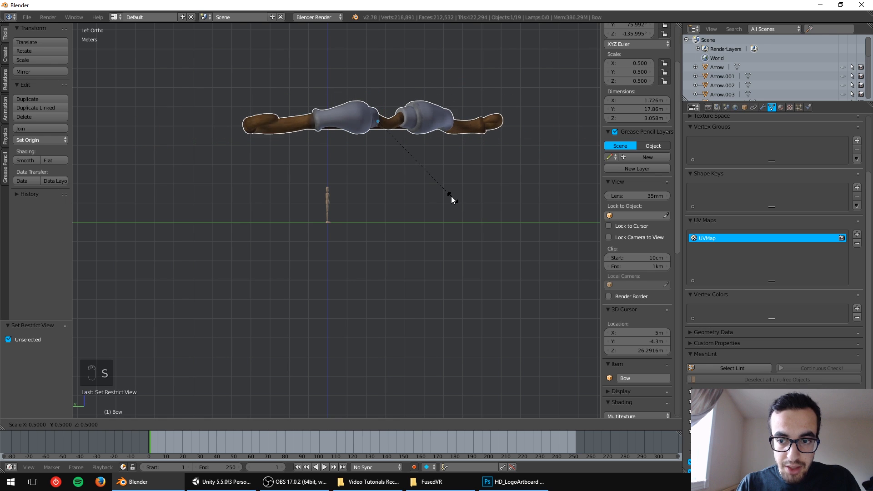
click(391, 145)
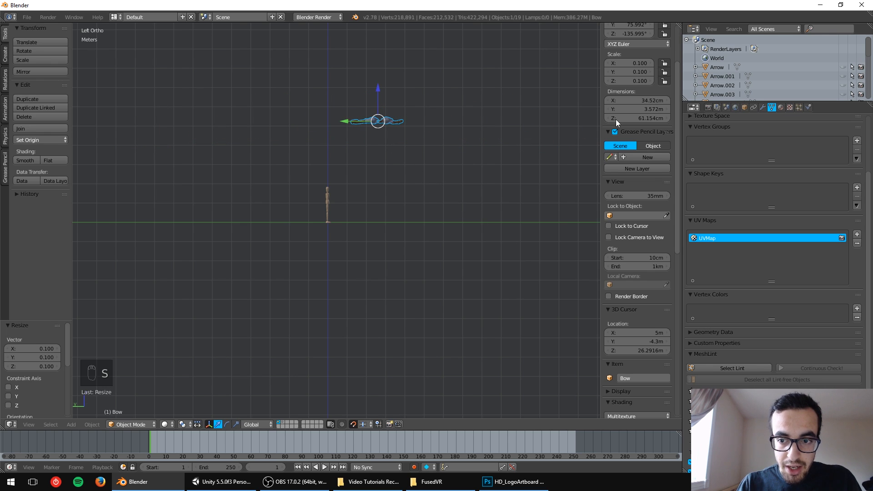
Step: Clear the bow's rotation
shift+middle_drag(472, 129, 471, 174)
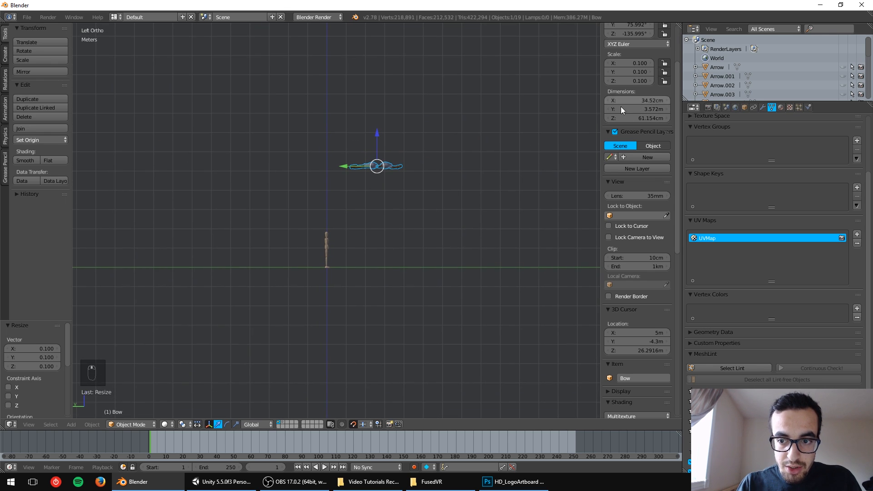
scroll(413, 160, up, 5)
scroll(476, 127, up, 1)
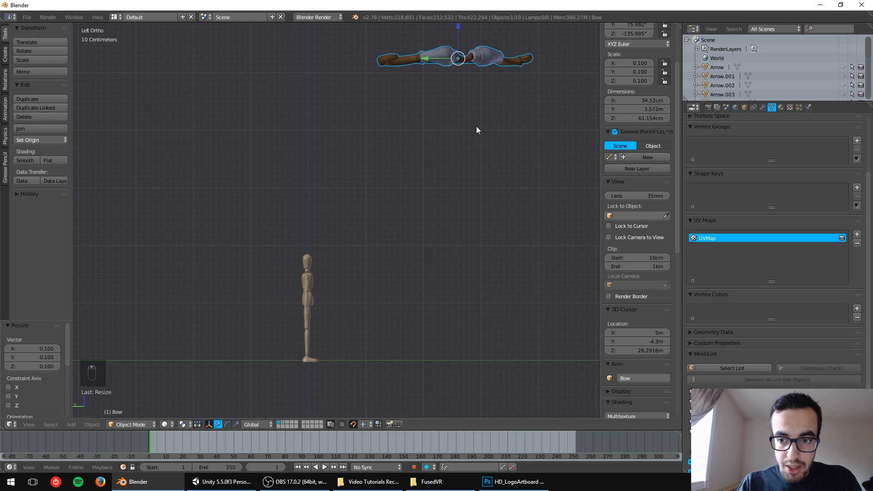
scroll(472, 116, down, 1)
scroll(409, 159, up, 1)
middle_drag(409, 160, 407, 252)
middle_drag(411, 177, 380, 212)
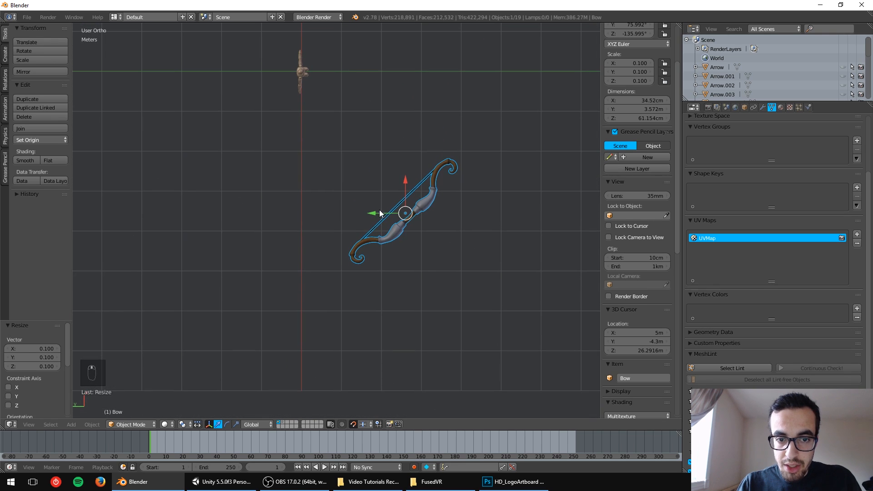
key(alt+r)
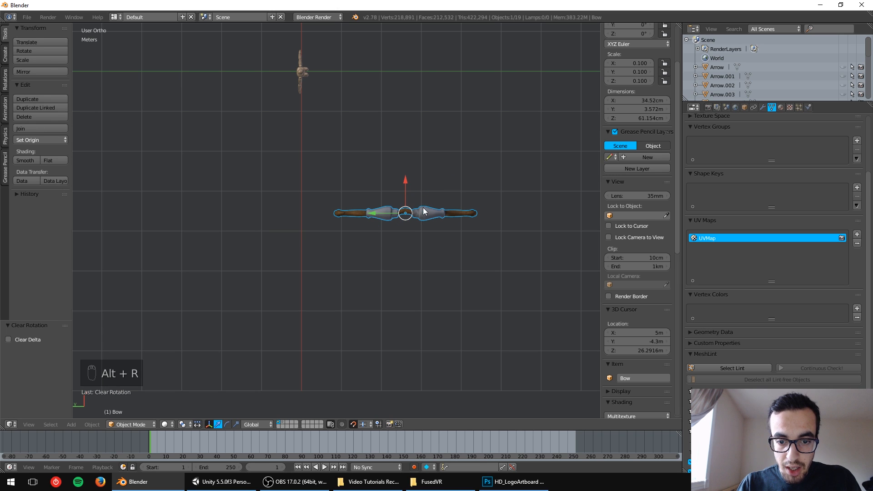
Step: Rotate the bow 90° in the left orthographic view so that it stands upright
middle_drag(417, 250, 448, 167)
shift+scroll(449, 163, down, 5)
key(r)
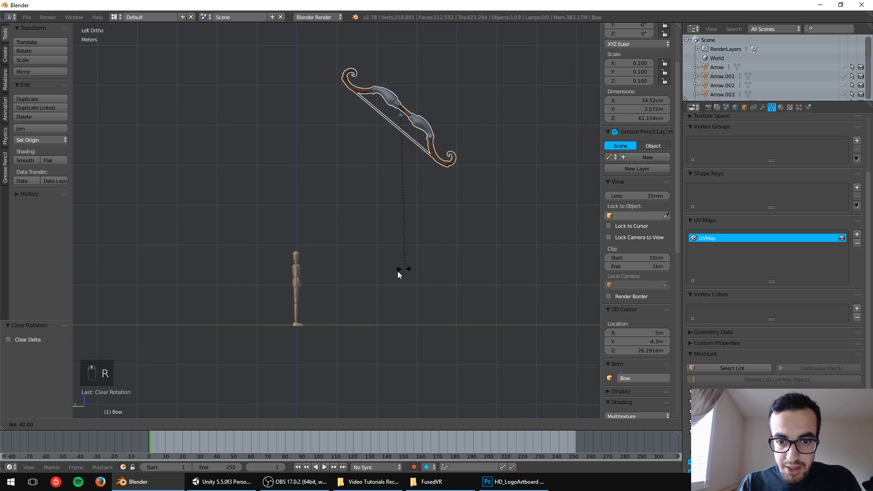
click(315, 199)
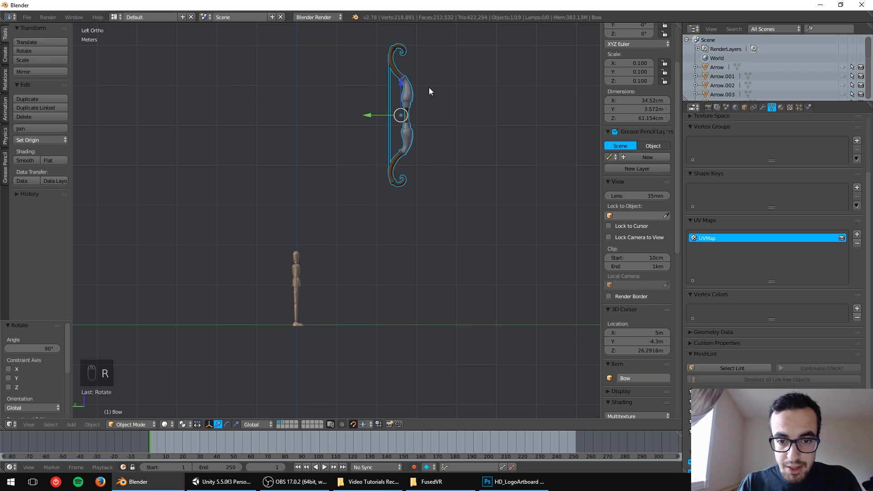
Step: Move the bow down close to the Stick-man, finishing with a 4 m shift along X
click(346, 246)
middle_drag(345, 246, 397, 272)
key(g)
click(363, 156)
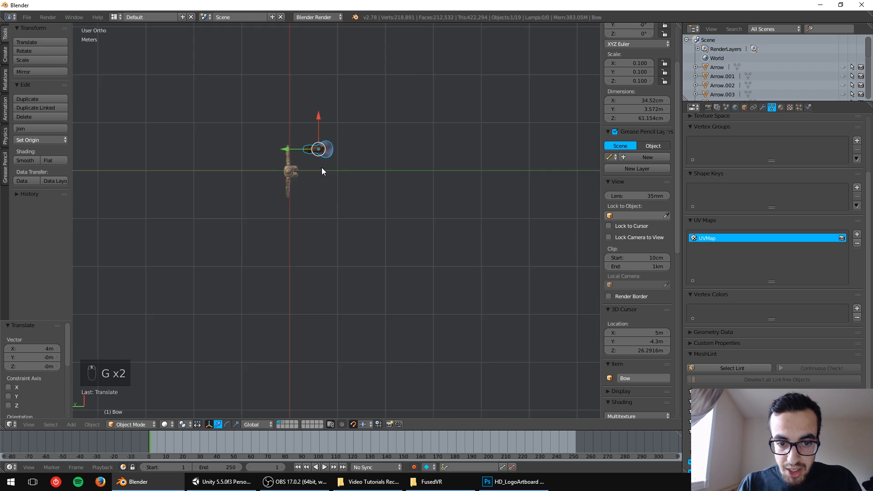
Step: Shift the bow by -50 cm in X and -10 cm in Y in the top orthographic view to sit in front of the Stick-man
scroll(322, 167, up, 6)
shift+middle_drag(329, 117, 356, 263)
key(KP_7)
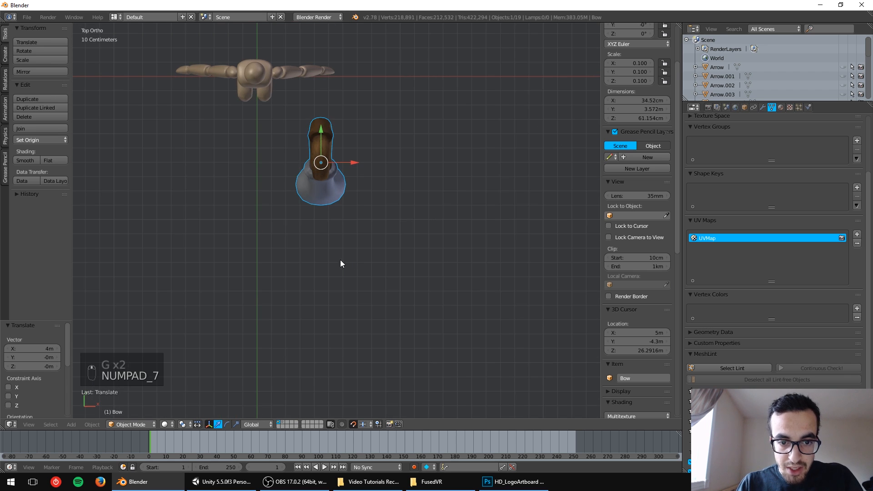
key(g)
click(223, 254)
Step: Scale the bow down by 0.235 in the left orthographic view, to about 84 cm tall beside the Stick-man
middle_drag(222, 249, 339, 156)
shift+middle_drag(306, 227, 367, 158)
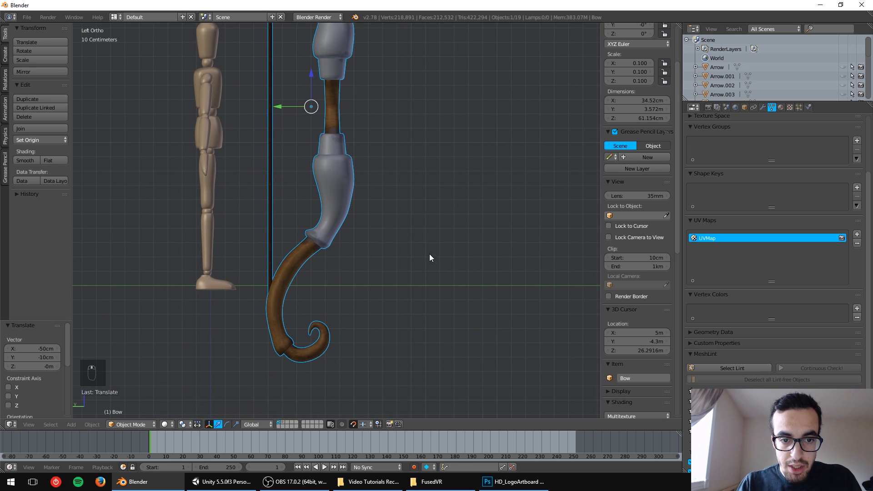
key(s)
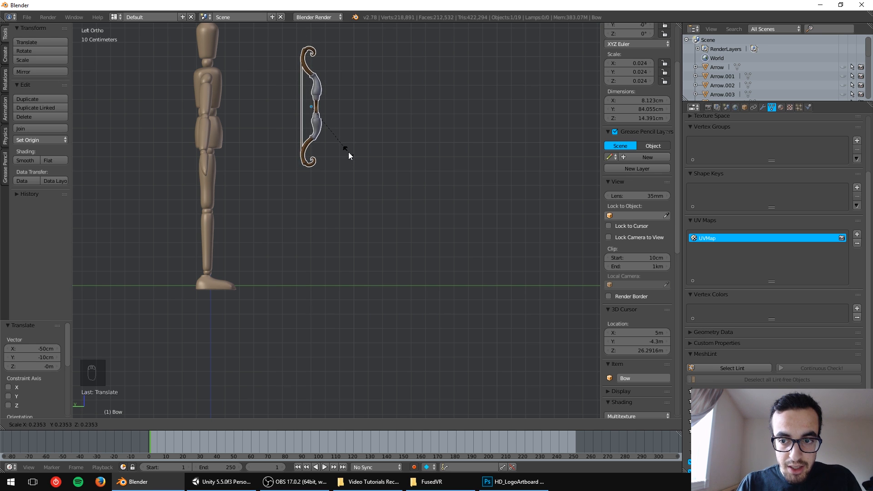
click(348, 151)
middle_drag(319, 144, 399, 226)
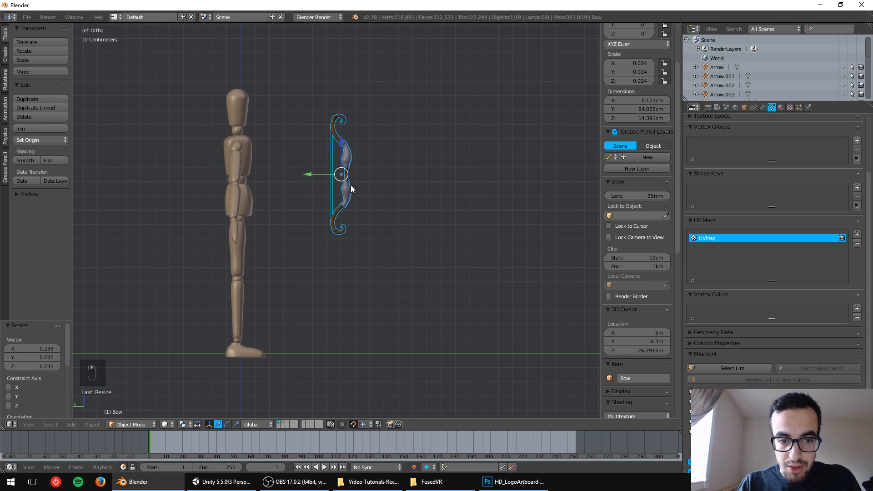
middle_drag(354, 179, 435, 188)
scroll(323, 180, down, 2)
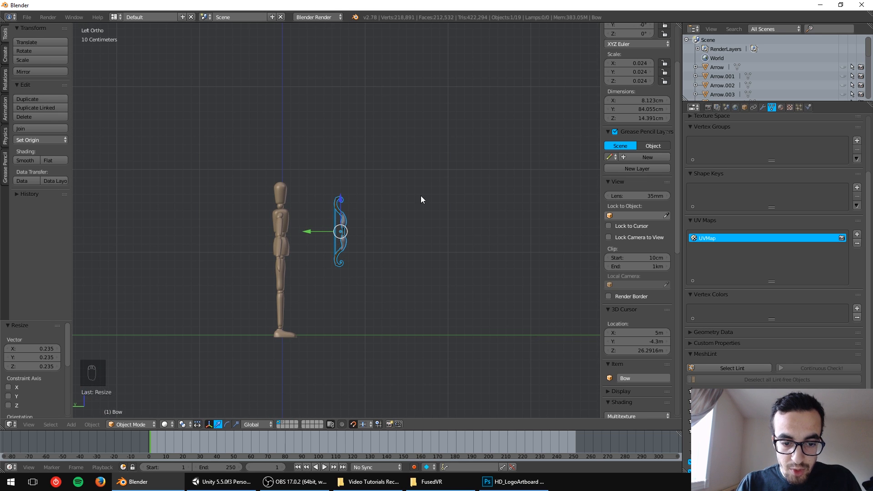
middle_drag(348, 232, 359, 203)
shift+middle_drag(388, 147, 364, 156)
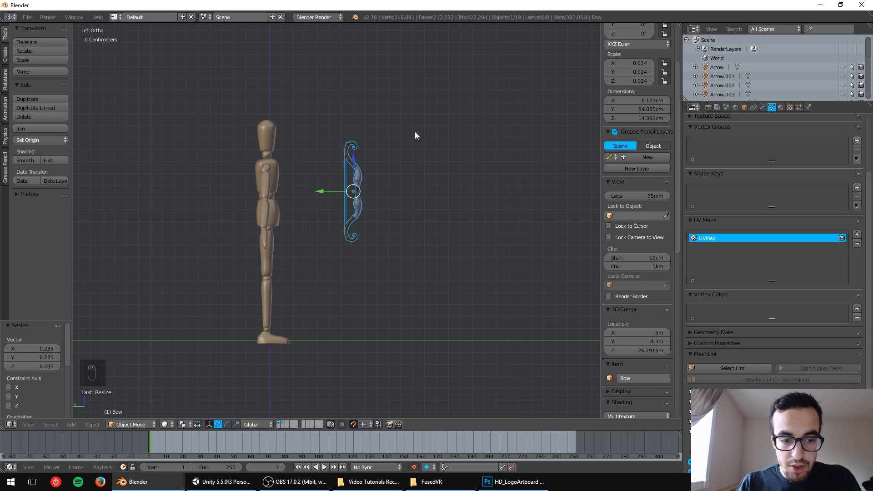
key(ctrl+a)
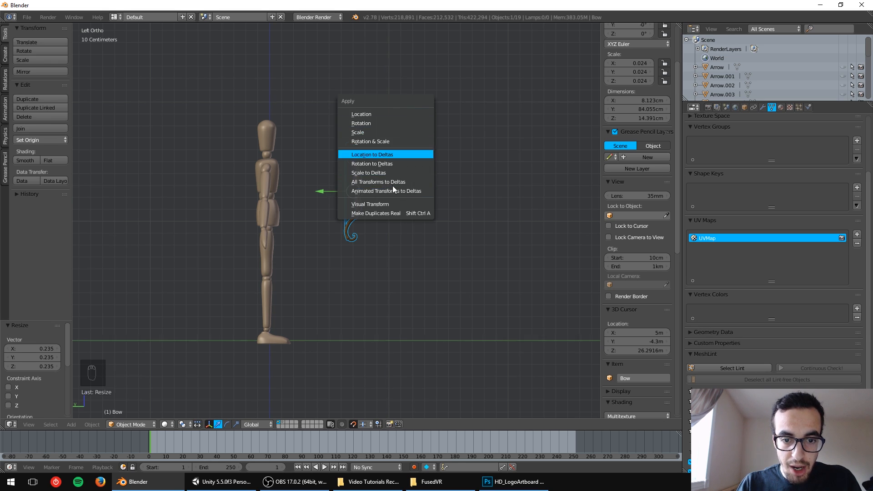
click(369, 133)
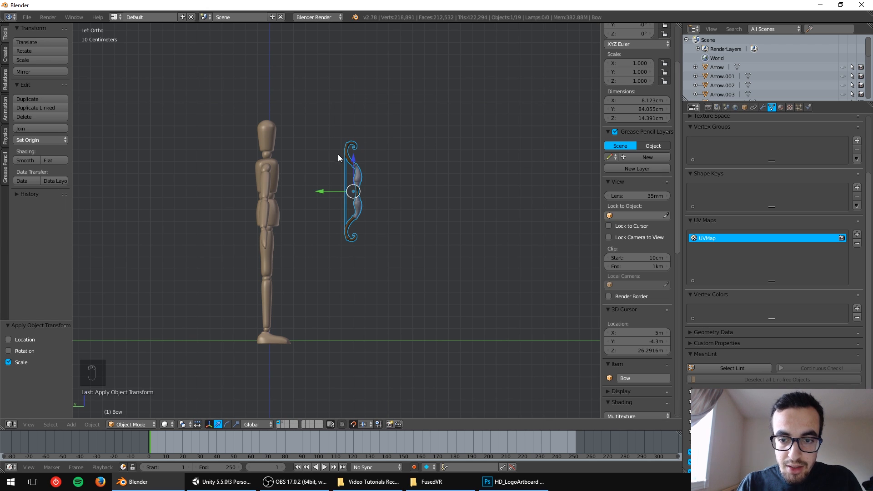
key(ctrl+z)
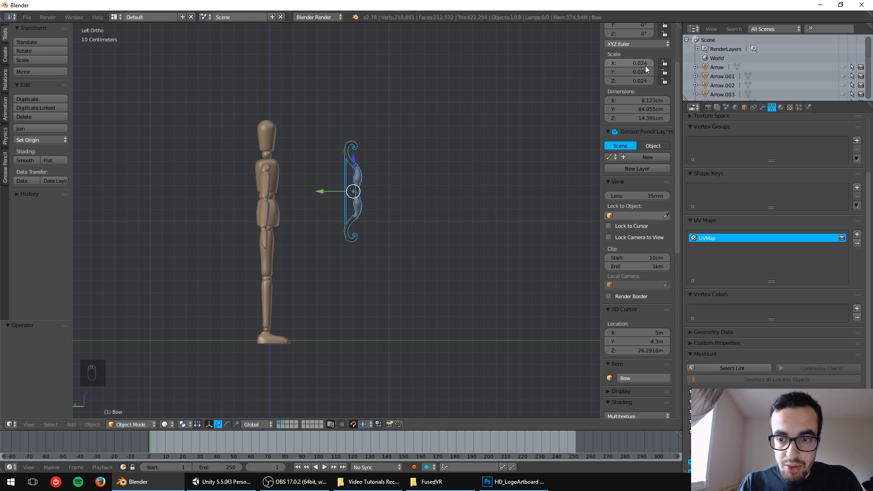
Step: Apply the bow's scale to its mesh data
scroll(382, 178, up, 7)
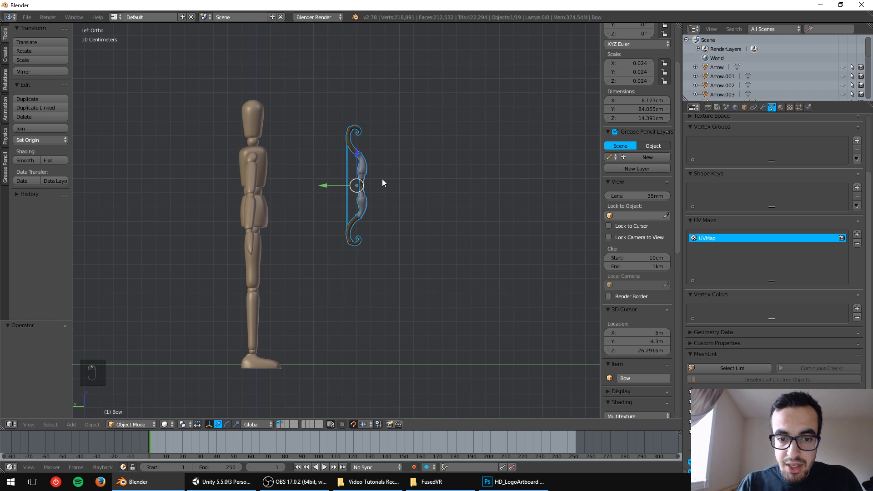
scroll(382, 178, down, 6)
mouse_move(404, 184)
middle_down()
mouse_move(392, 205)
mouse_move(416, 197)
mouse_move(409, 187)
middle_up()
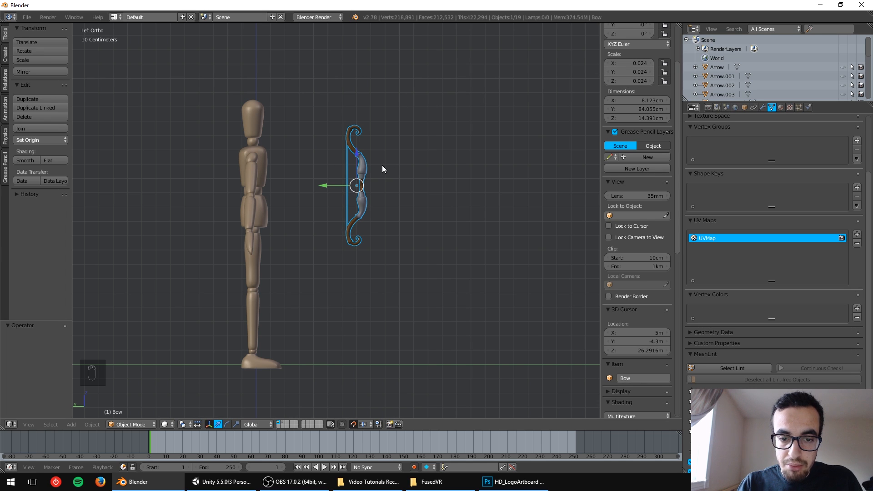
middle_drag(405, 157, 396, 161)
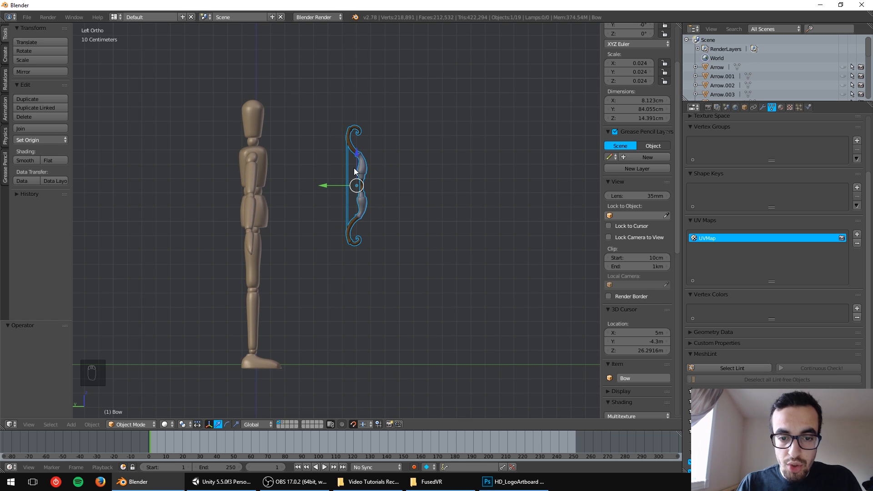
key(ctrl+a)
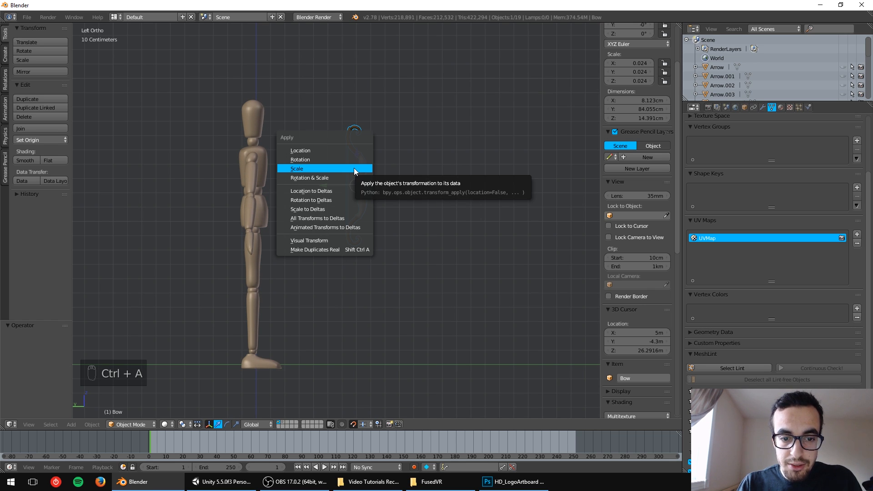
click(354, 169)
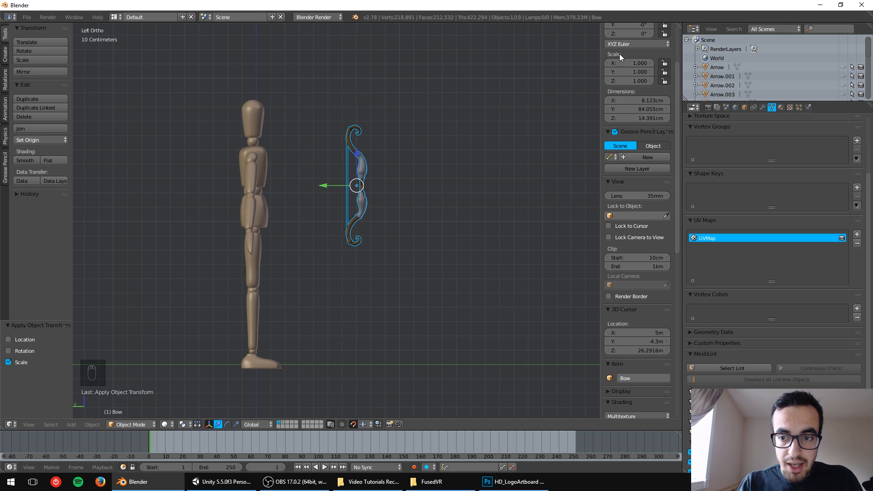
Step: Examine the bow's size against the Stick-man from above, from the left and in wireframe display
middle_drag(394, 120, 380, 225)
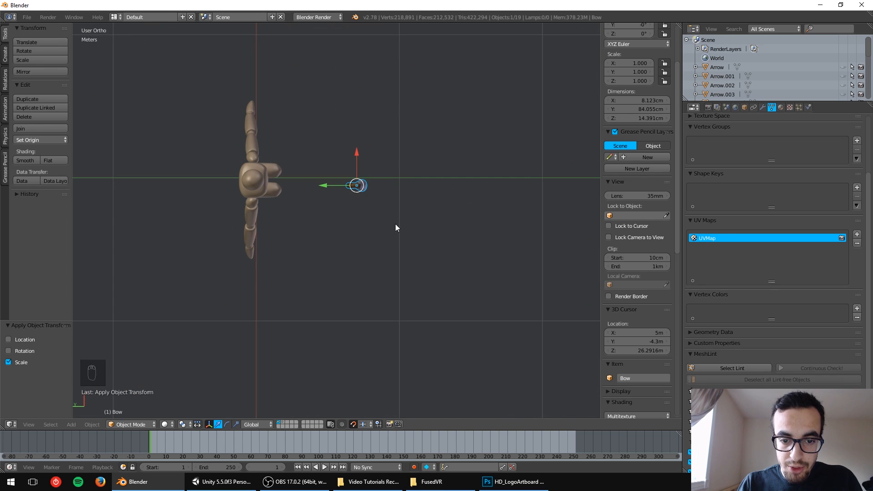
key(ctrl+KP_3)
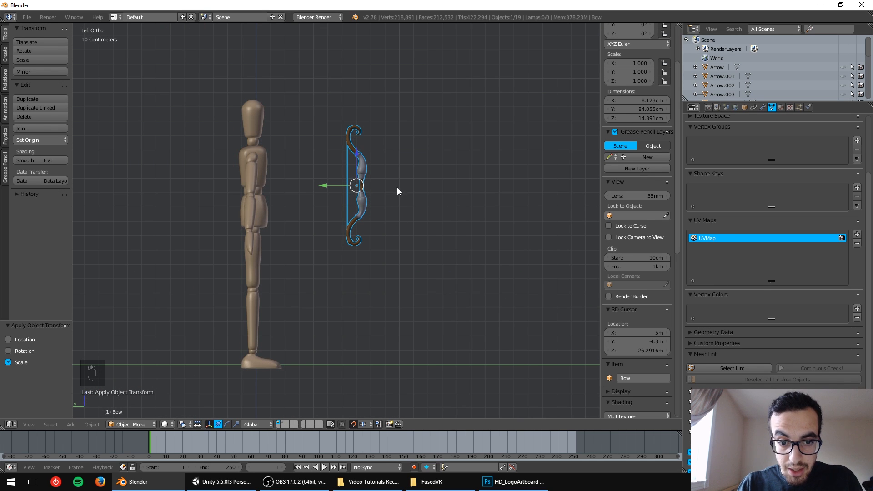
mouse_move(380, 169)
middle_down()
mouse_move(329, 197)
mouse_move(377, 178)
middle_up()
key(ctrl+KP_3)
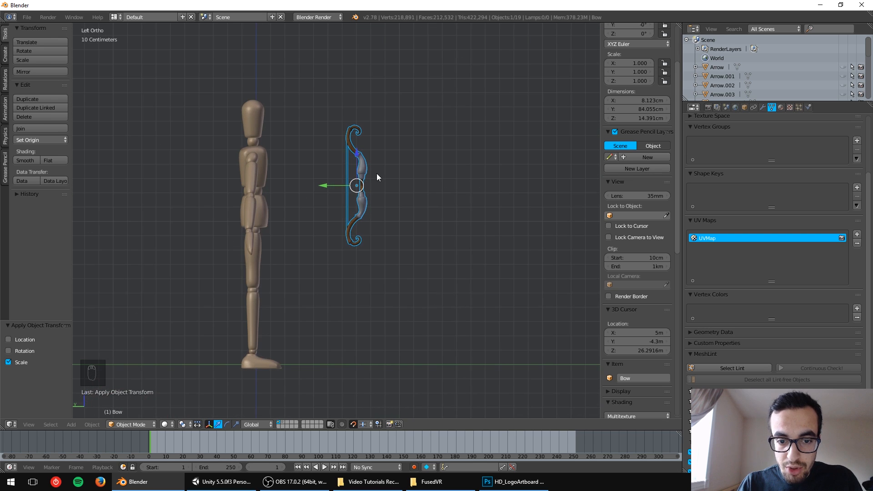
scroll(342, 175, down, 4)
middle_drag(323, 179, 318, 187)
key(z)
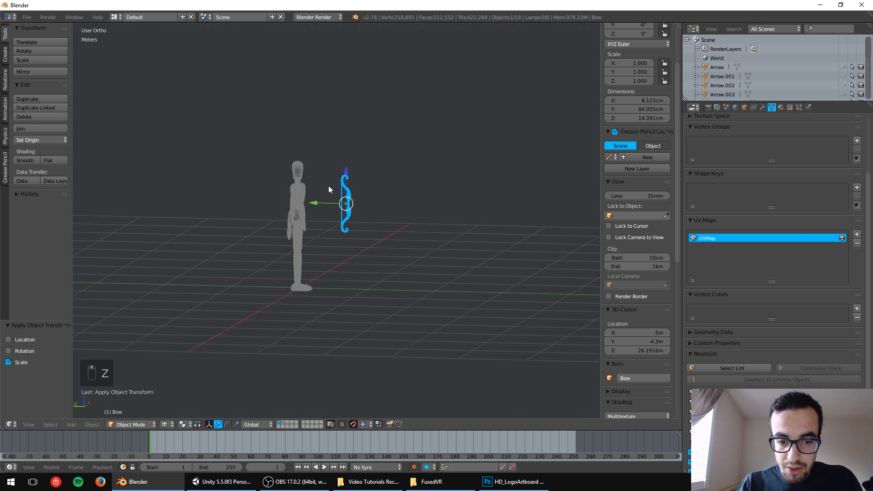
key(z)
key(ctrl+KP_3)
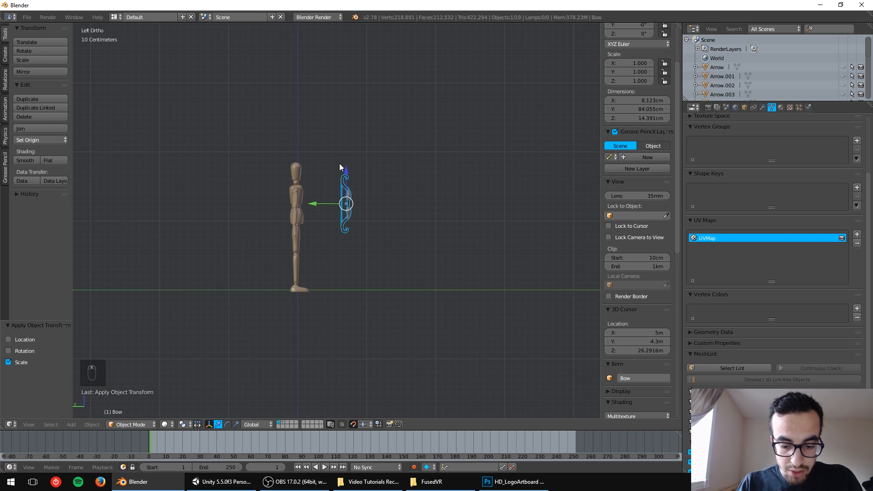
Step: Reveal all hidden objects in the scene
key(alt+h)
scroll(343, 173, down, 6)
middle_drag(394, 170, 366, 203)
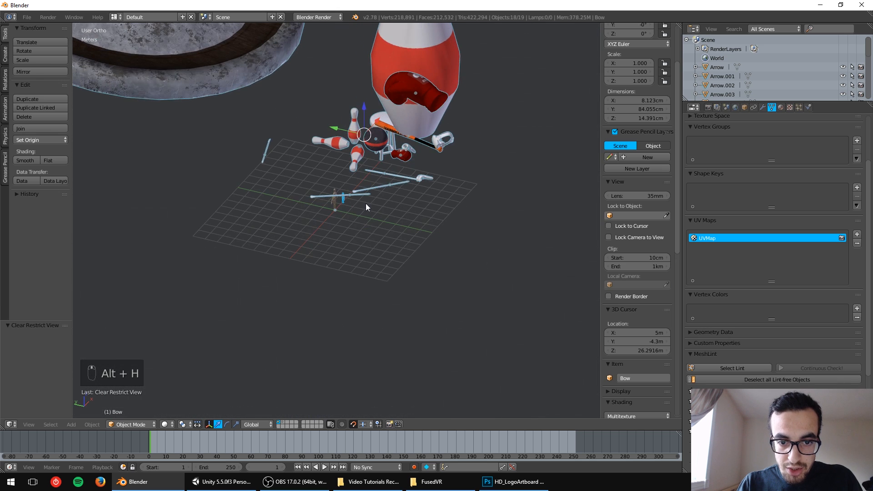
scroll(346, 301, up, 5)
Step: Clear the large shield's rotation and move it by -4 m in Y and -10 m in Z in the left orthographic view
right_click(233, 115)
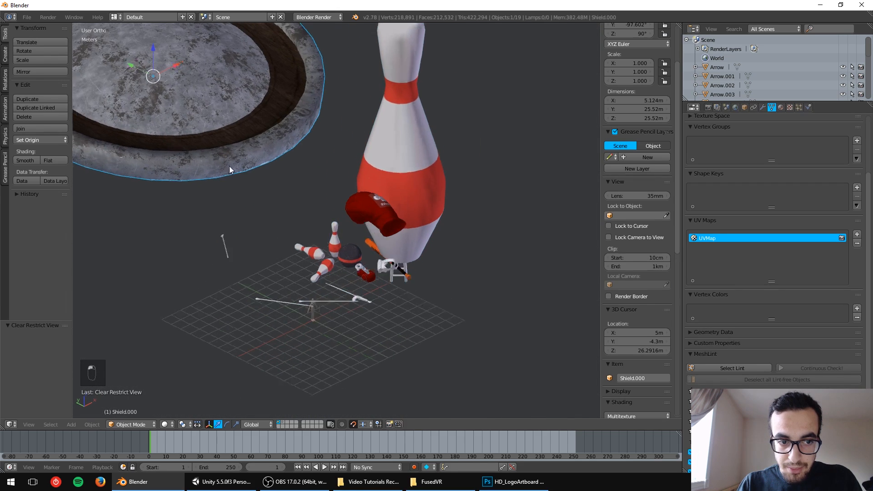
key(ctrl+KP_3)
key(alt+r)
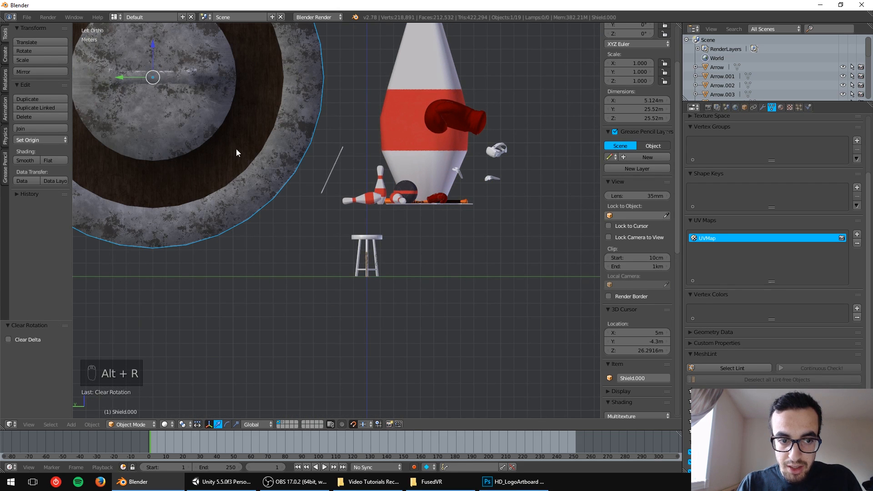
key(g)
click(301, 282)
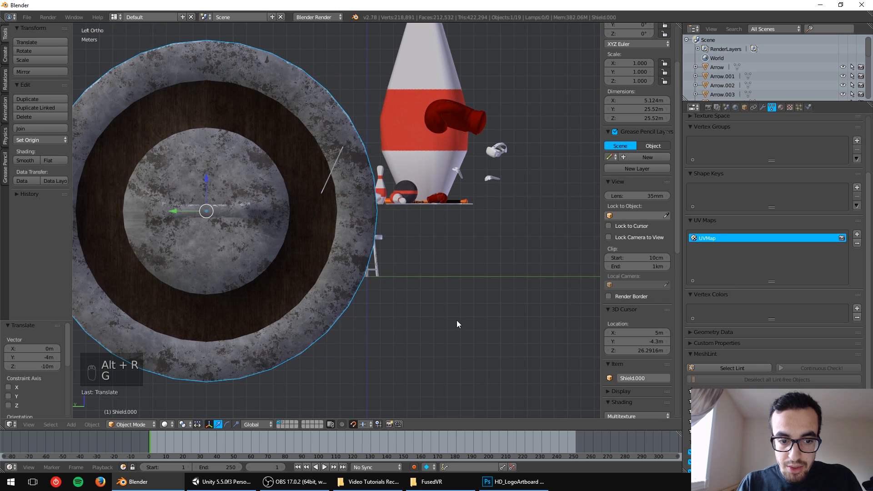
Step: Scale the shield down by 0.1 and move it by -19 m in Y and -3 m in Z, beside the stool
key(s)
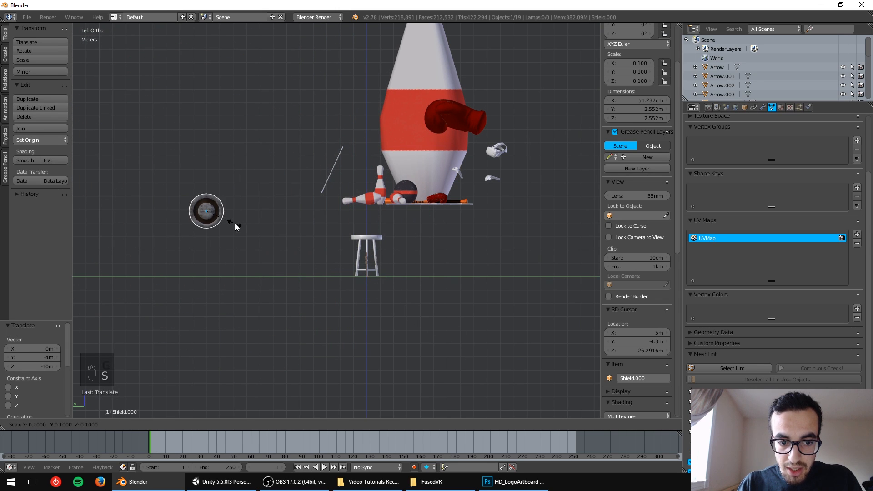
click(234, 224)
key(g)
click(405, 276)
scroll(486, 273, up, 2)
scroll(485, 271, down, 2)
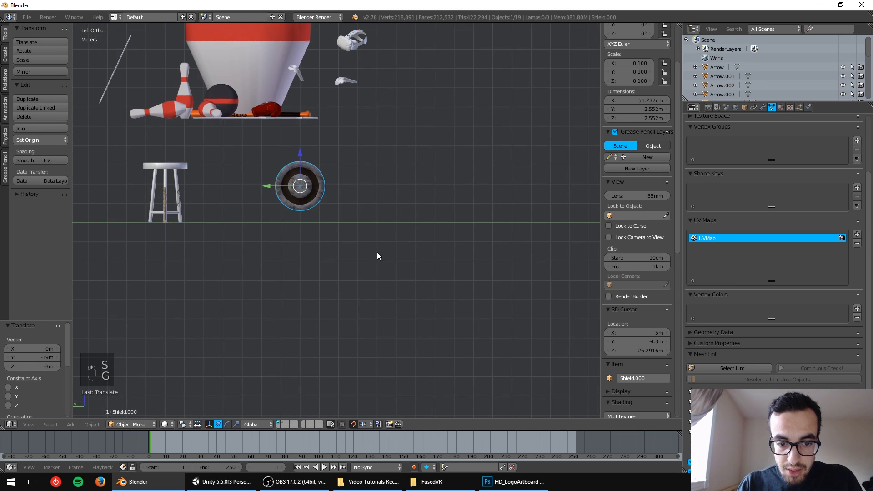
Step: Scale the shield down by a further 0.3, to about 77 cm in diameter
key(s)
click(317, 211)
scroll(250, 229, up, 2)
scroll(317, 238, up, 4)
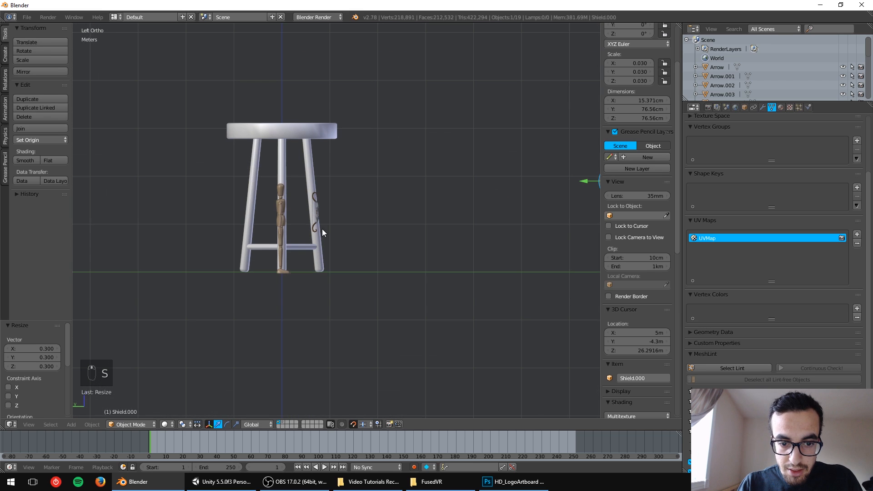
Step: Add the bow and the Stick-man to the shield selection and hide all unselected objects
shift+right_click(320, 214)
shift+right_click(278, 228)
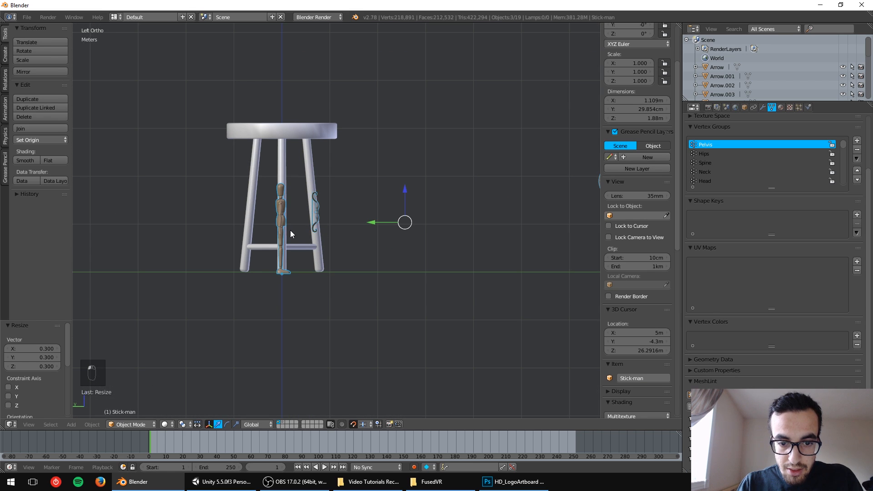
key(shift+h)
Step: Move only the shield by 6 m in Y and -1 m in Z, close to the Stick-man
scroll(481, 213, down, 1)
right_click(570, 187)
key(g)
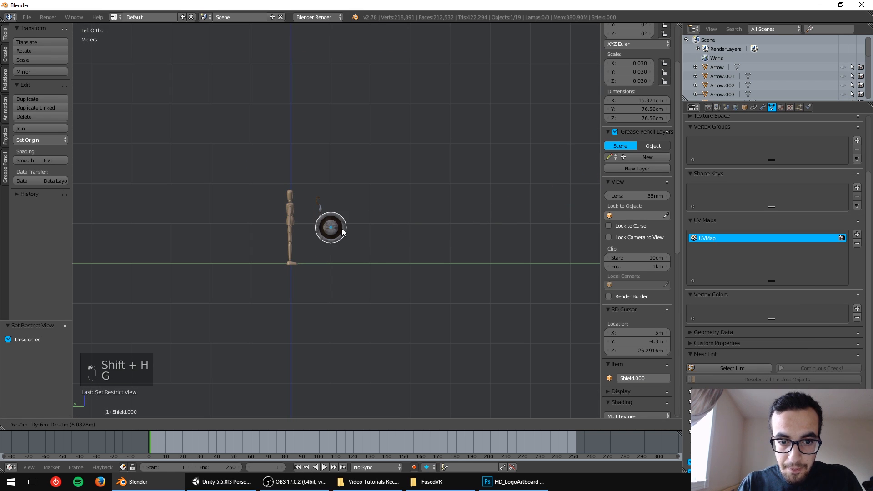
click(342, 230)
Step: Rotate the shield 90° about the vertical axis, viewed from above, and apply its scale
middle_drag(358, 175, 350, 274)
middle_drag(333, 239, 365, 244)
scroll(365, 245, up, 4)
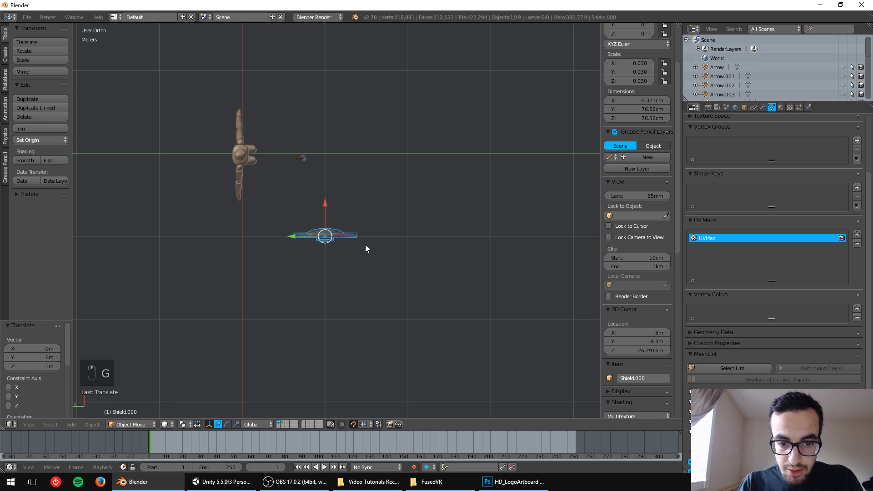
key(r)
click(340, 287)
key(r)
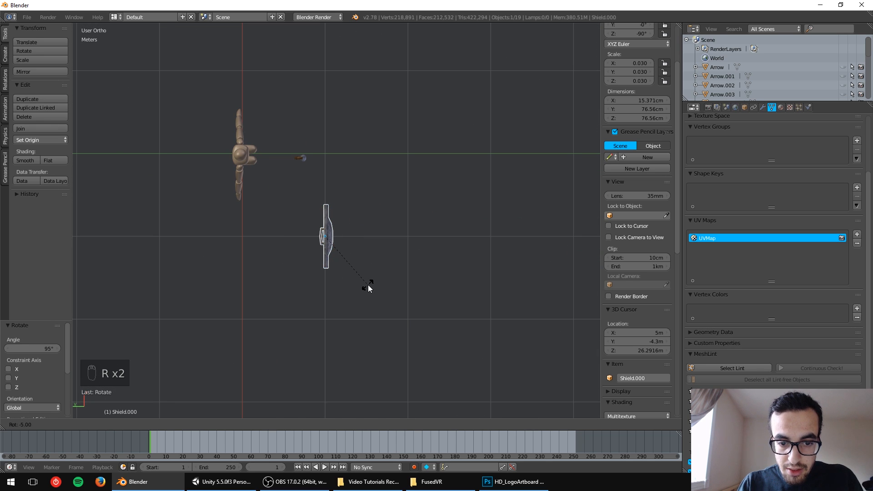
click(367, 285)
key(ctrl+a)
click(389, 297)
Step: Move the shield by 40 cm in Y and 30 cm in Z, nearer to the Stick-man
middle_drag(389, 298, 347, 212)
key(g)
click(313, 218)
middle_drag(258, 188, 286, 255)
middle_drag(253, 211, 363, 212)
Step: Select the Stick-man, the bow and the shield together
right_click(313, 207)
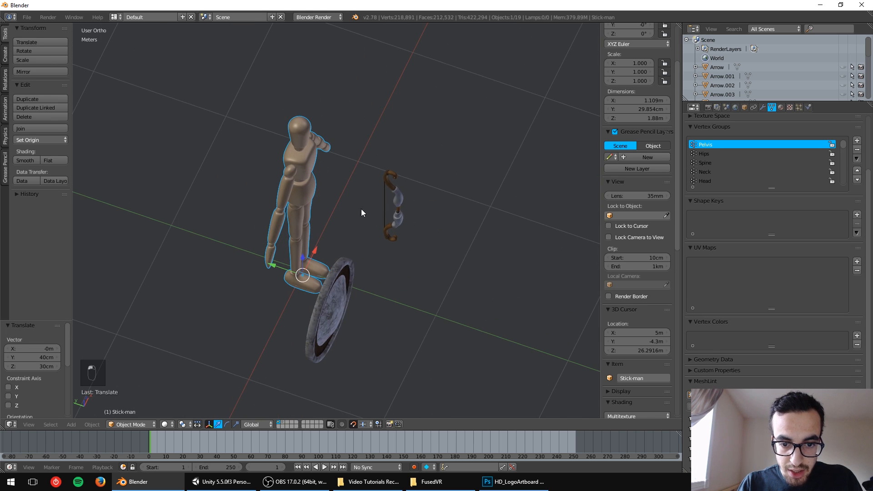
right_click(396, 187)
shift+right_click(340, 288)
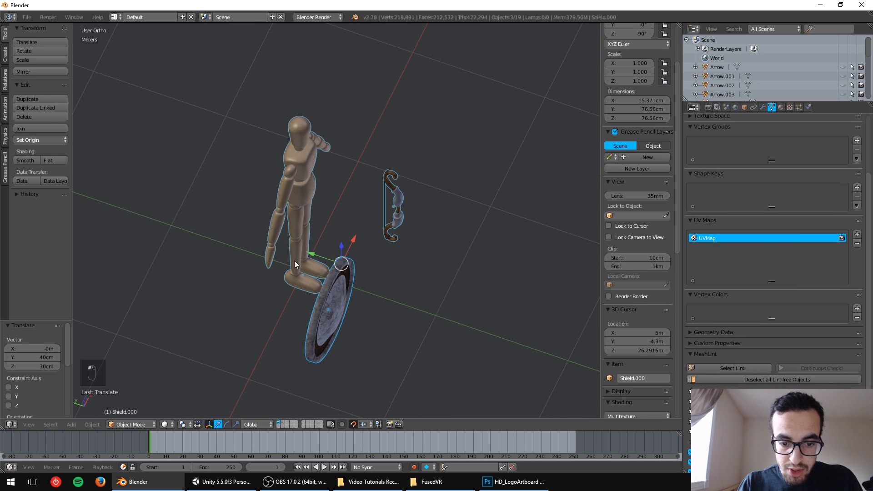
Step: Export only the selected objects to the Desktop as Objects.fbx, including the Armature and Mesh object types
click(26, 16)
mouse_move(76, 191)
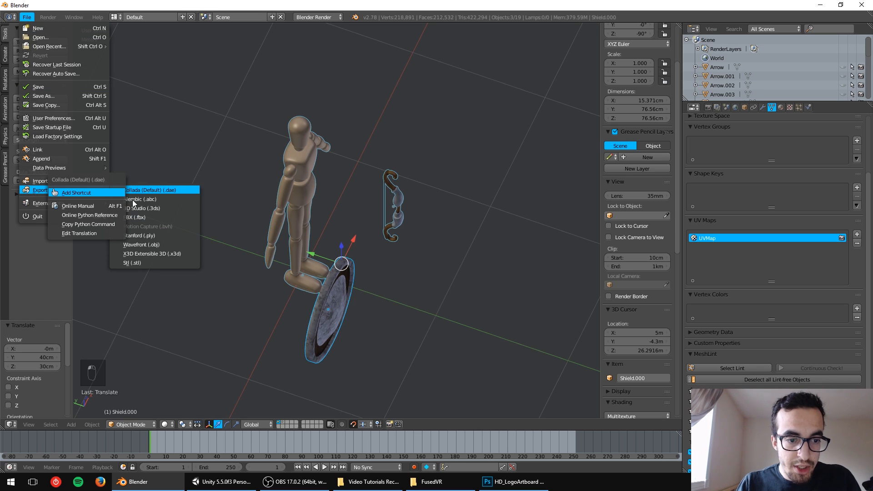
click(153, 218)
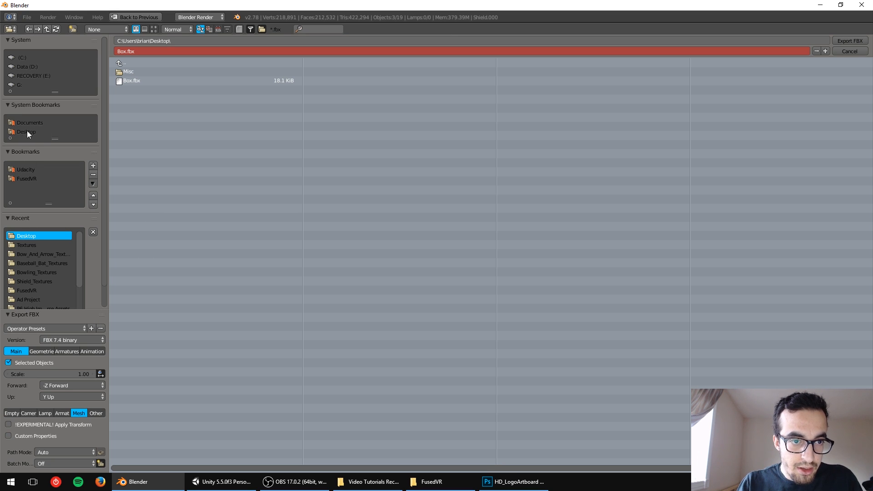
click(168, 51)
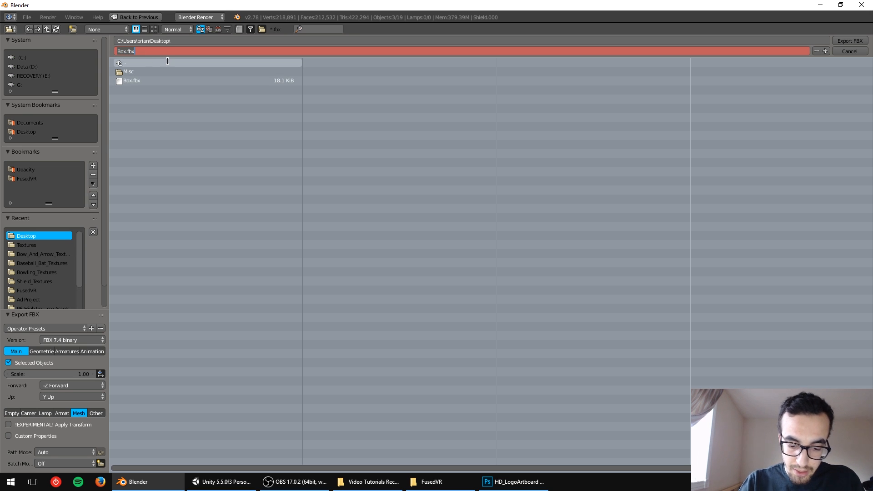
text(Objects)
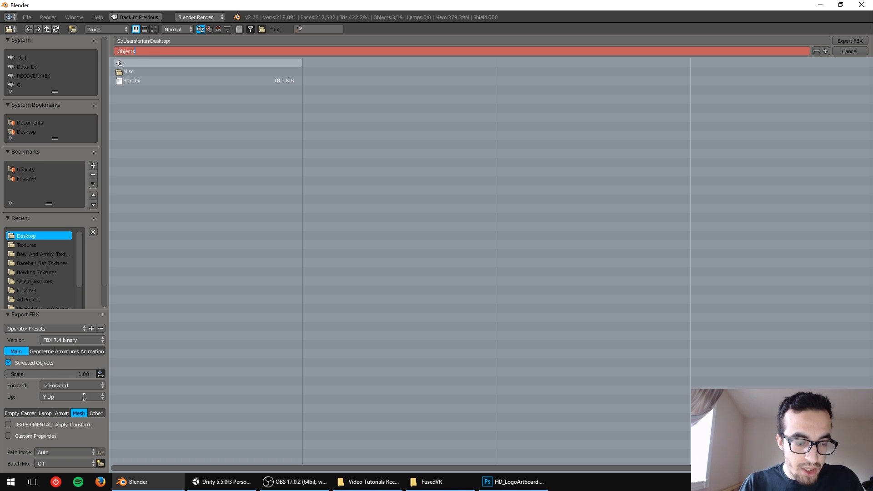
key(Return)
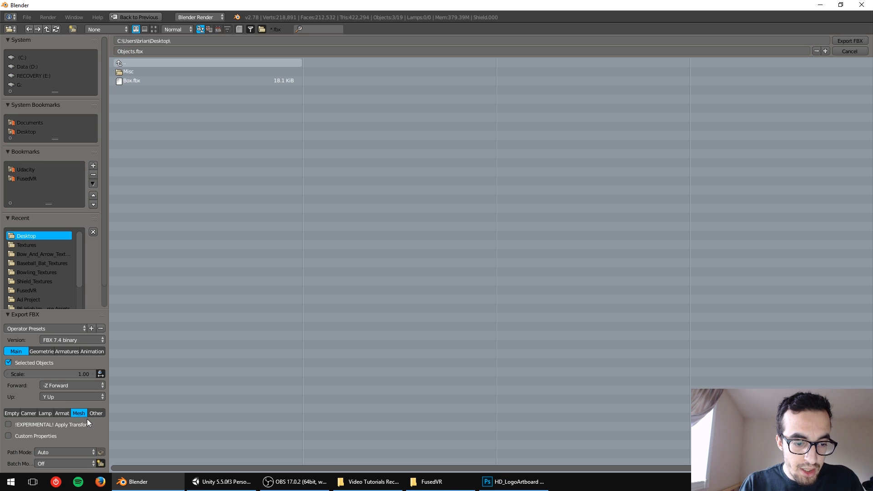
click(62, 413)
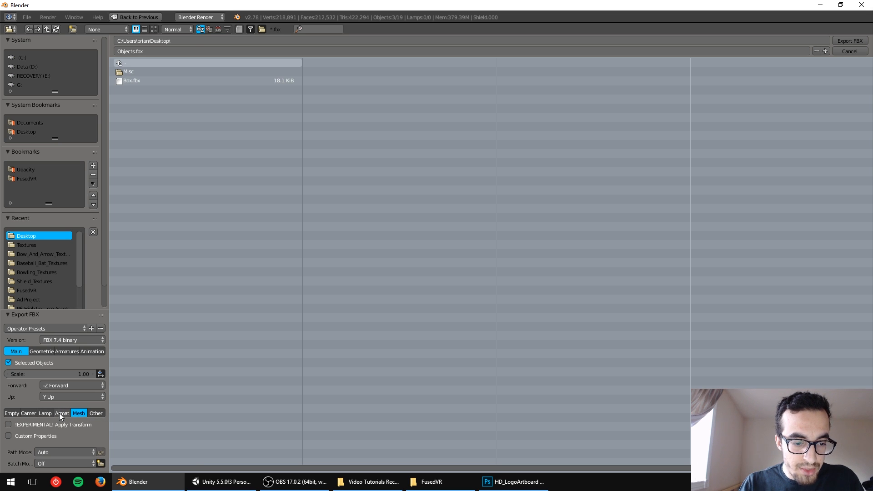
shift+click(59, 413)
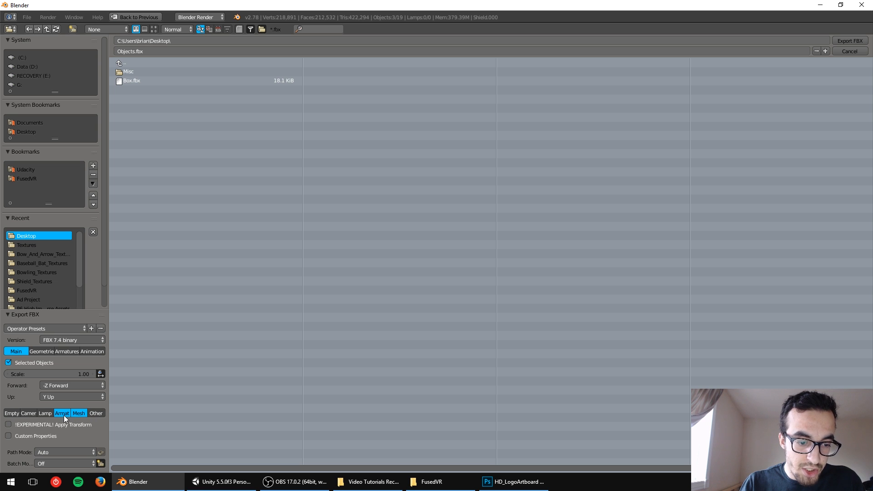
click(845, 42)
Step: Switch to Unity and import Objects.fbx from the desktop into the project's Assets folder
click(213, 486)
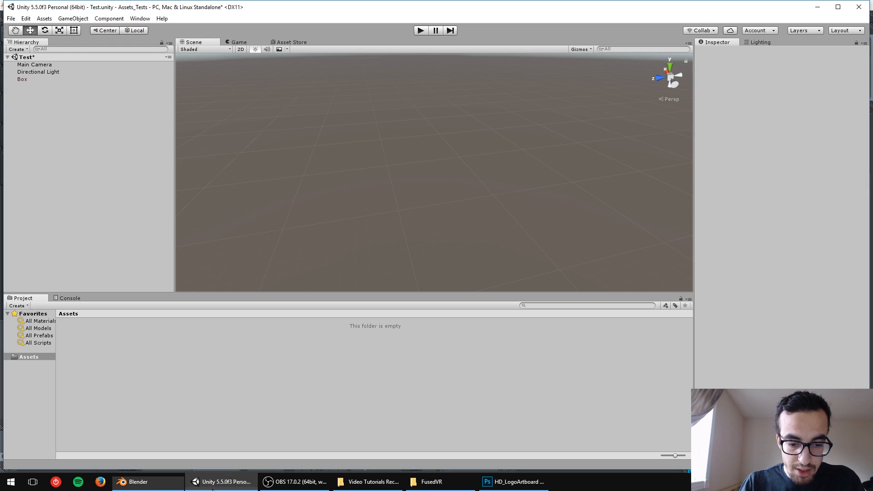
key(super+d)
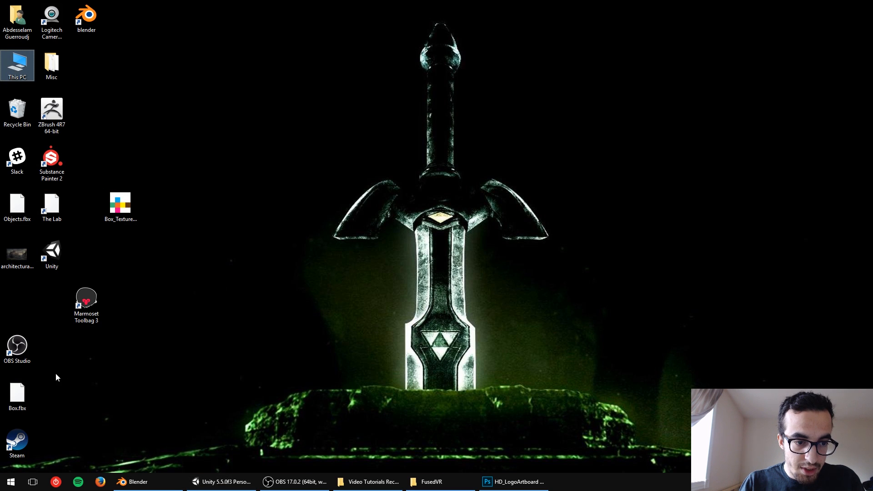
drag(21, 207, 190, 369)
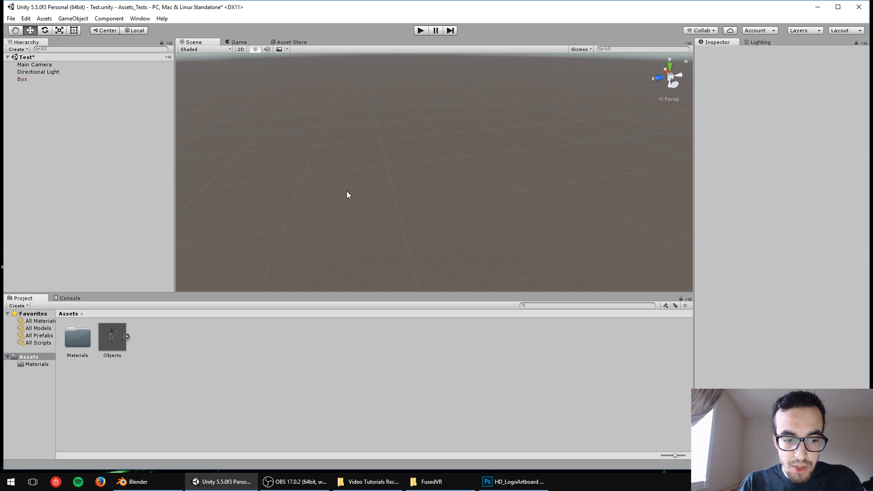
Step: Add the imported Objects model to the Test scene and delete the old Box object
drag(103, 343, 25, 86)
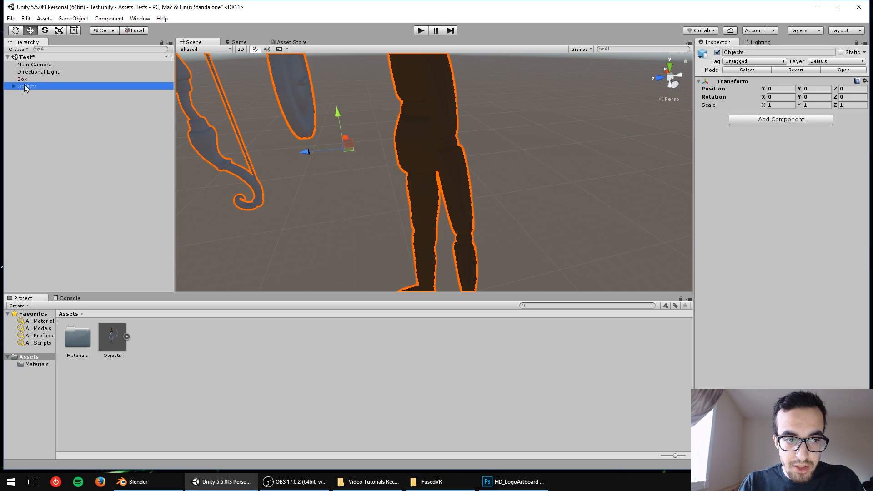
click(33, 77)
key(Delete)
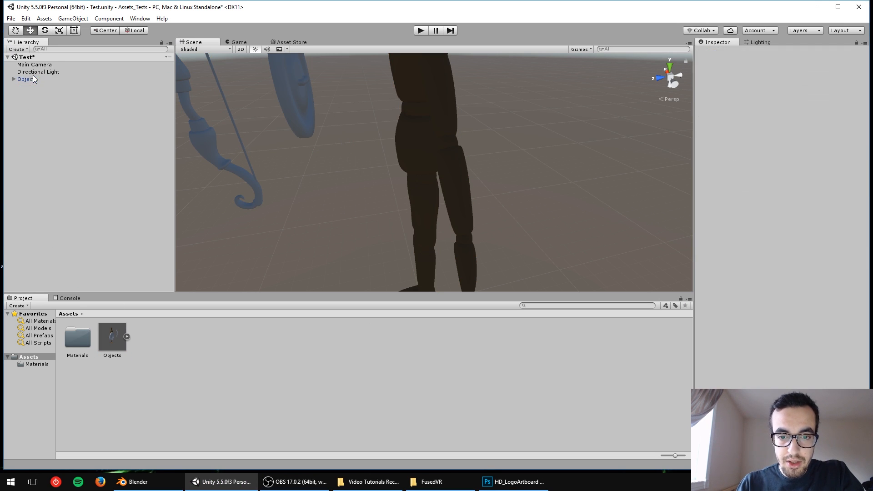
Step: Examine the imported Stick-man, bow and shield in the scene from several sides and distances
click(434, 106)
scroll(372, 136, down, 6)
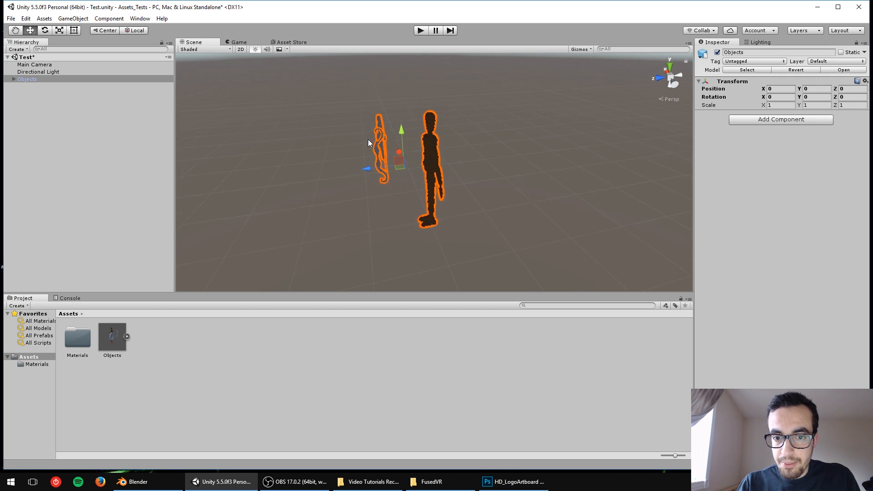
alt+drag(367, 139, 789, 130)
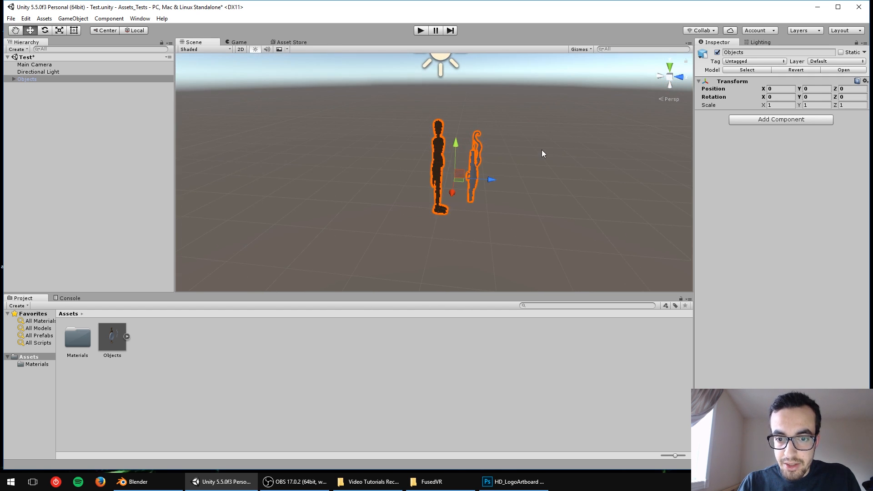
scroll(541, 149, up, 4)
middle_drag(547, 152, 461, 166)
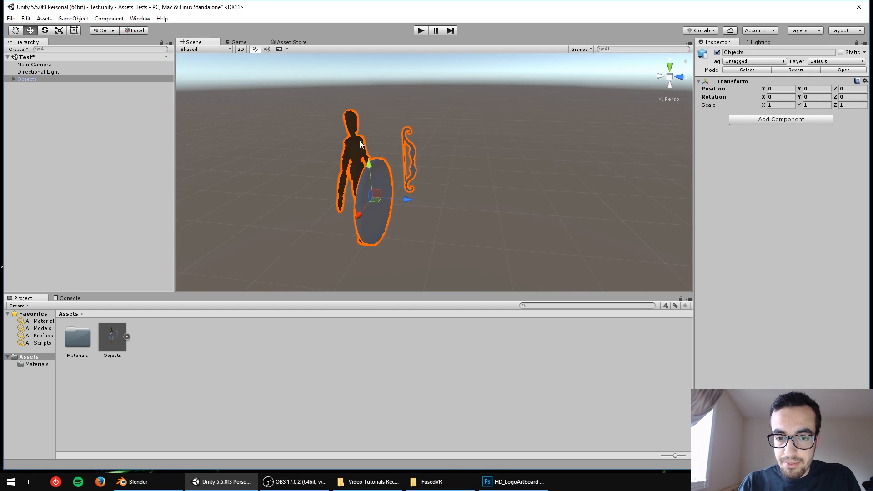
scroll(373, 154, up, 5)
alt+drag(373, 155, 442, 134)
scroll(373, 146, down, 5)
Step: Pick the Stick-man, bow and shield in the scene to inspect them, ending with the Stick-man selected
click(440, 132)
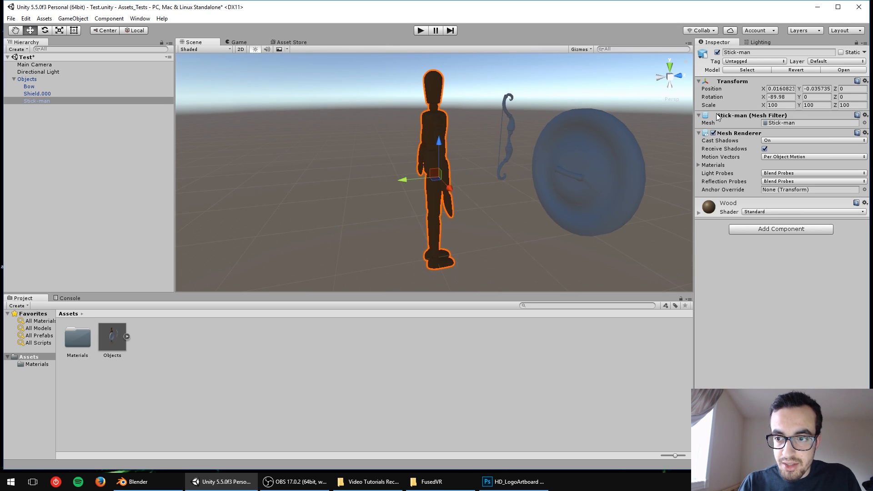
click(504, 122)
click(509, 122)
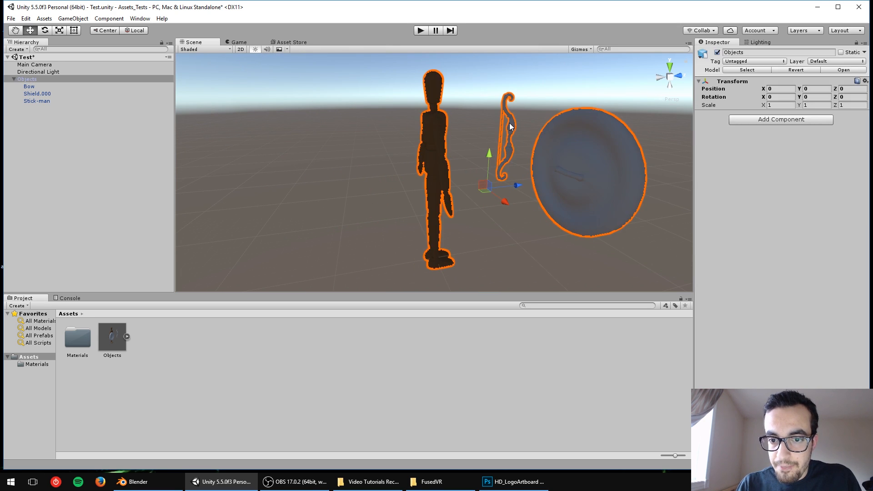
click(604, 143)
click(422, 116)
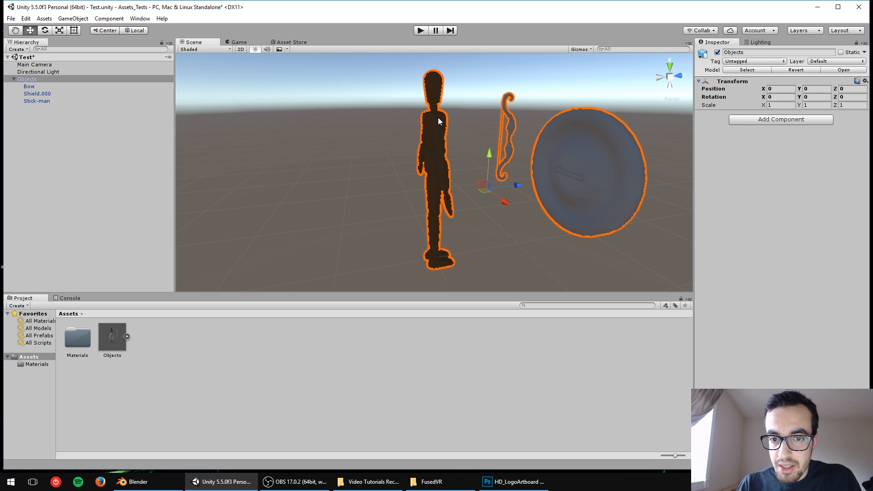
click(439, 119)
Step: Check the Stick-man's X, Y and Z scale values in its transform
alt+drag(550, 126, 417, 123)
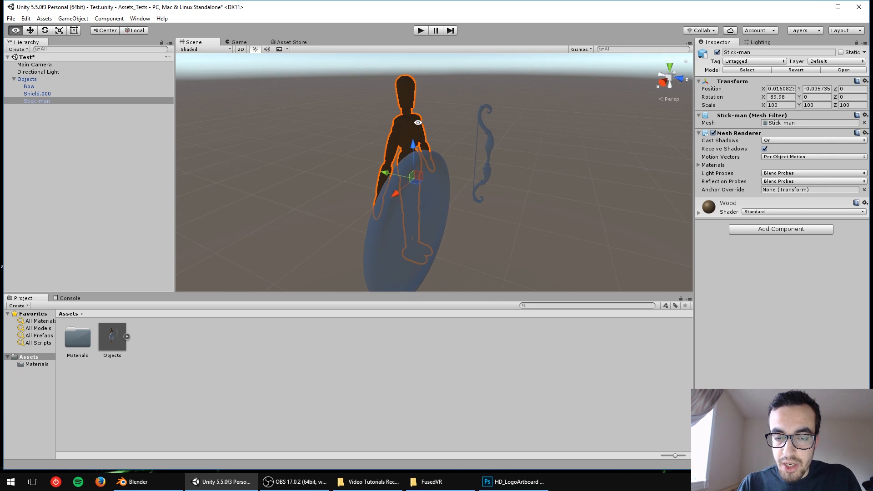
alt+drag(473, 126, 393, 138)
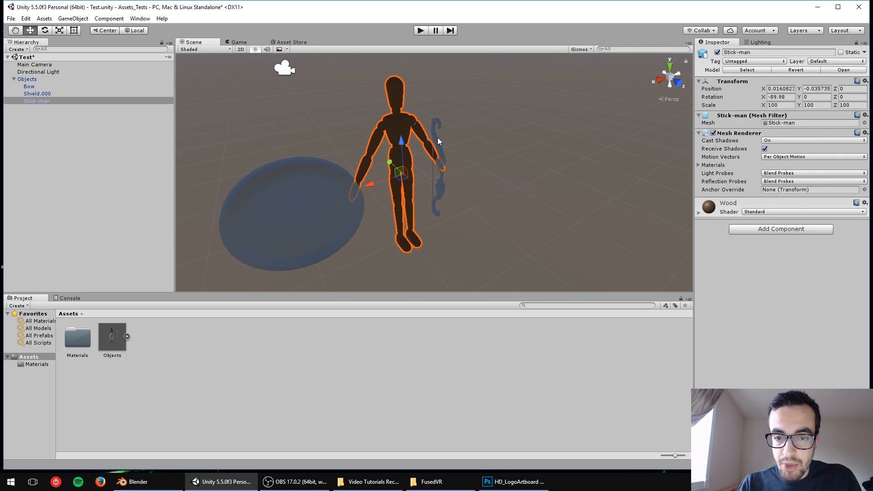
click(789, 105)
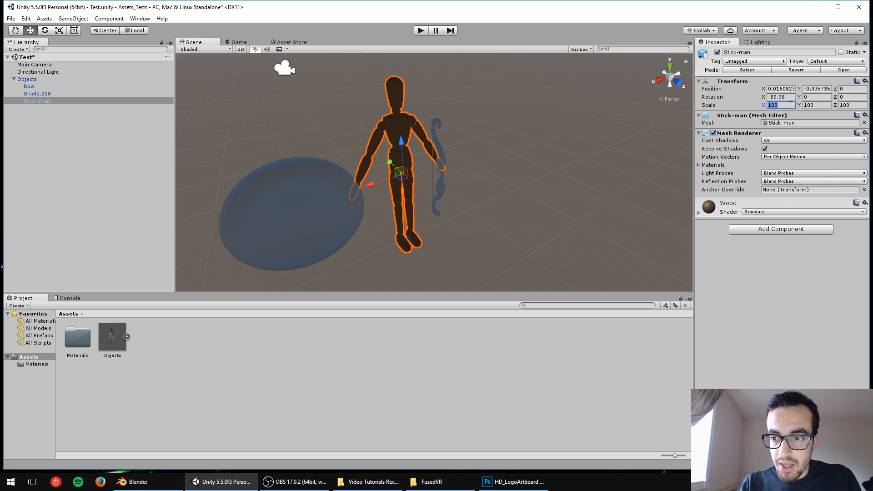
click(829, 105)
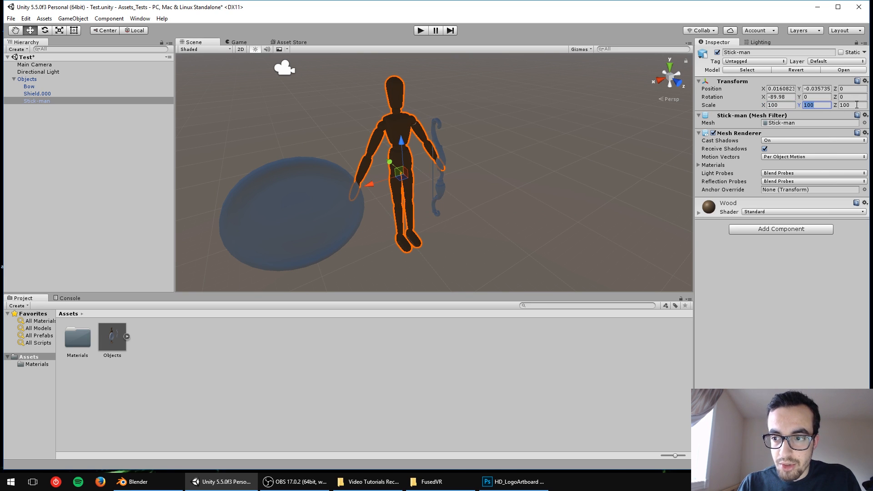
click(852, 104)
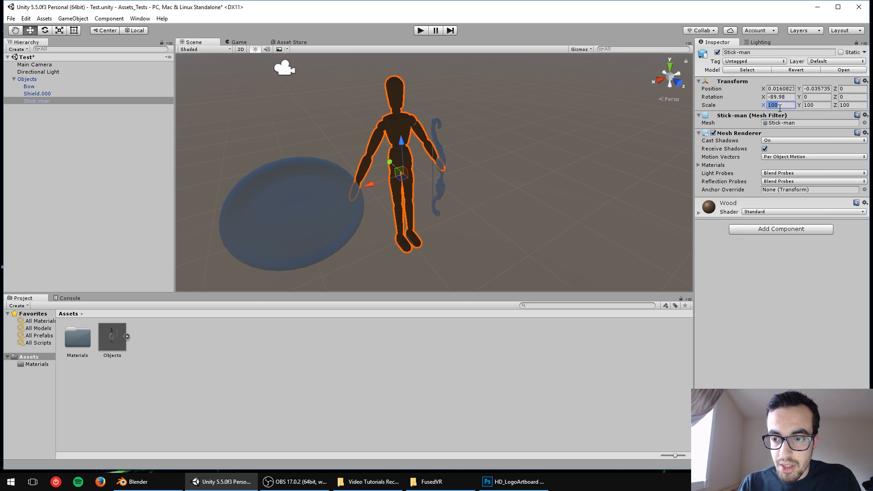
Step: Recheck the Stick-man's scale and compare its size with the bow and shield from different angles
alt+drag(476, 148, 479, 174)
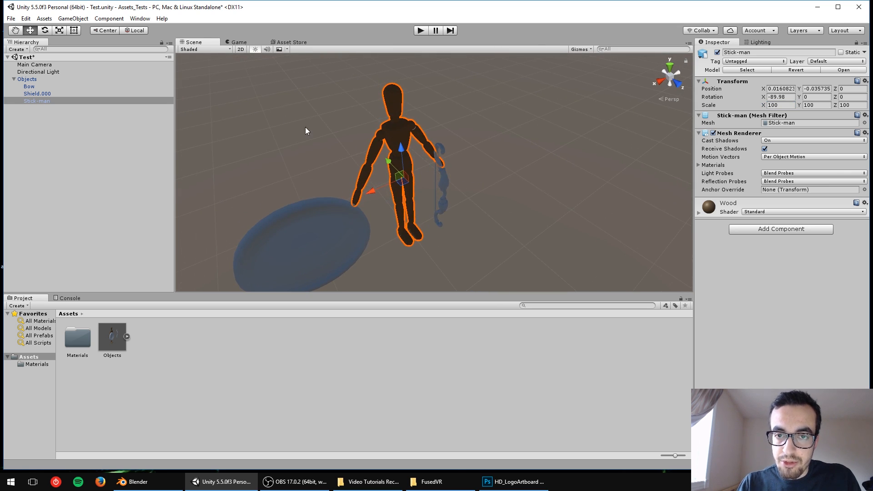
scroll(359, 143, up, 7)
middle_drag(359, 143, 435, 211)
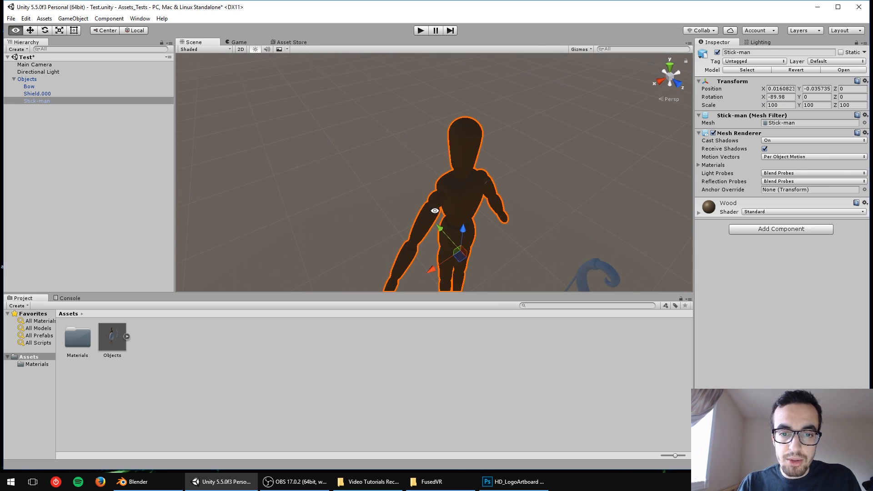
click(784, 105)
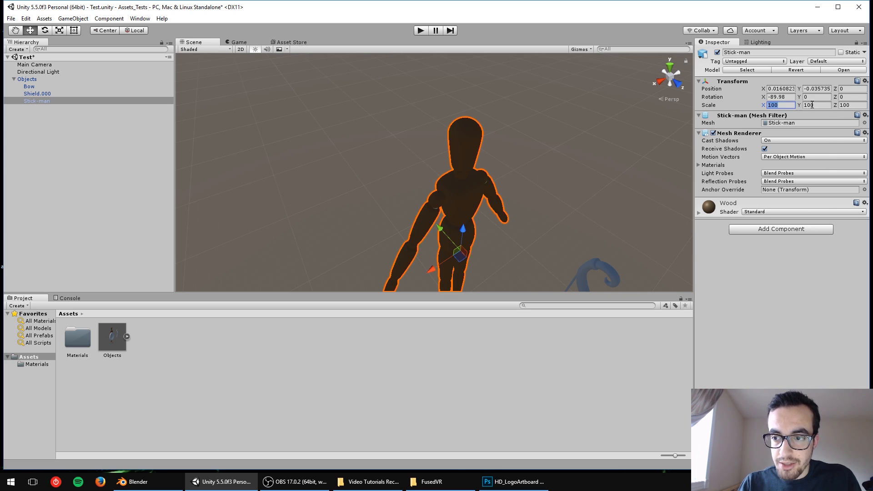
middle_drag(512, 225, 467, 180)
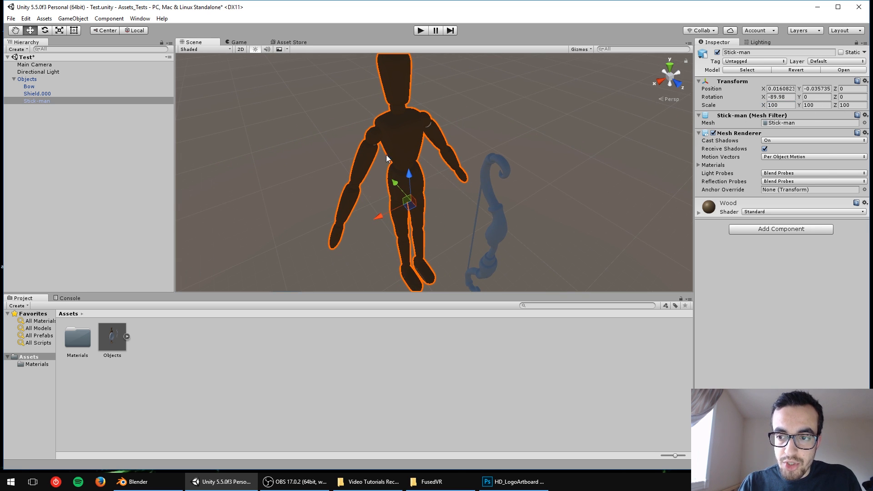
alt+drag(386, 154, 520, 143)
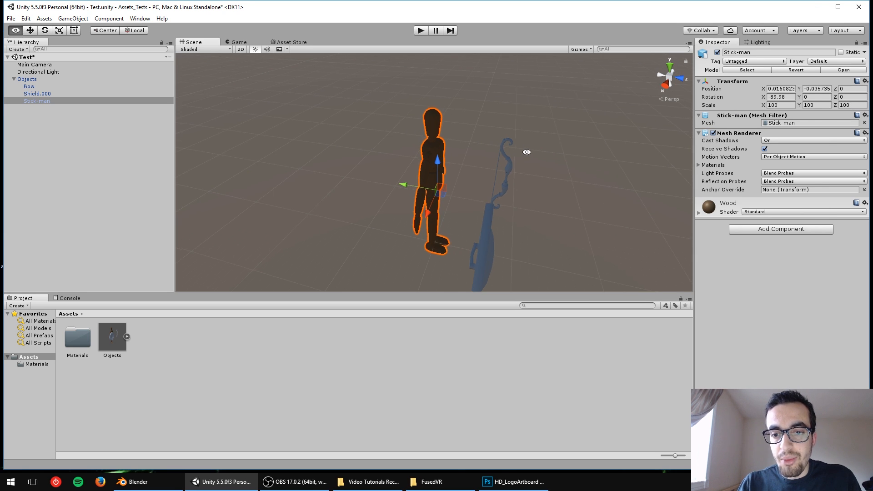
alt+drag(523, 149, 418, 107)
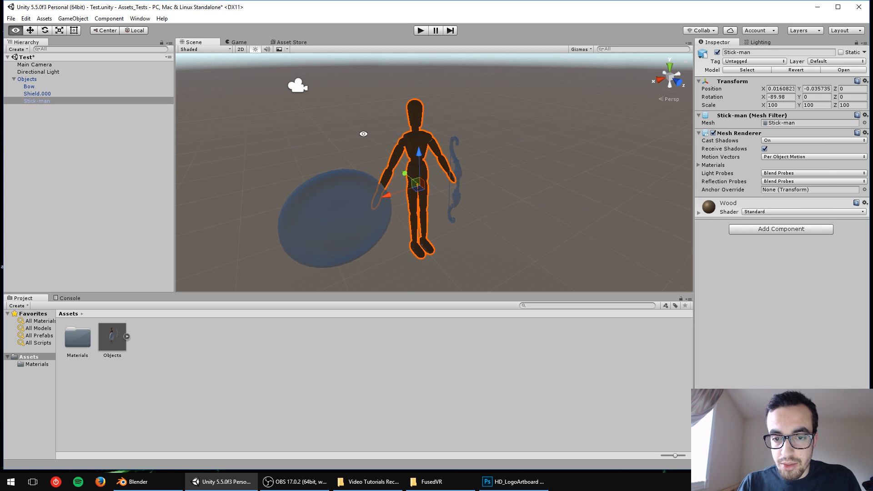
alt+drag(363, 134, 414, 172)
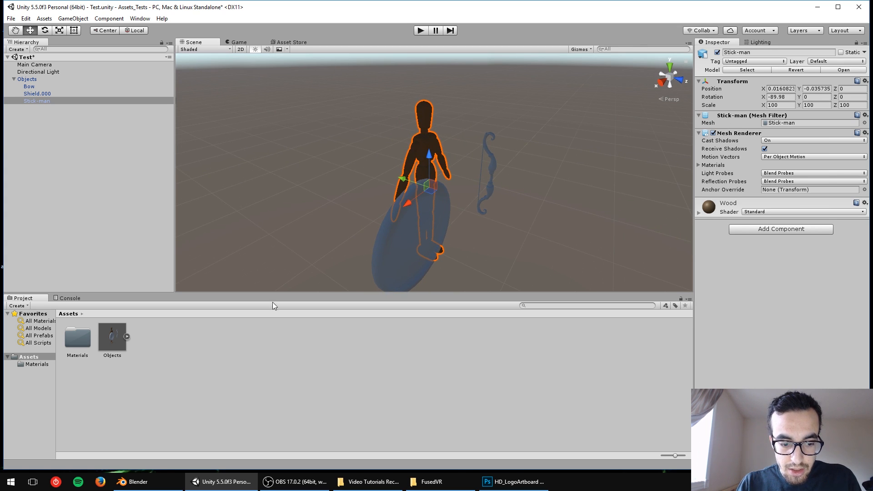
Step: Maximize the Unity window, switch back to Blender and view the three selected objects from the shield's front side
click(838, 7)
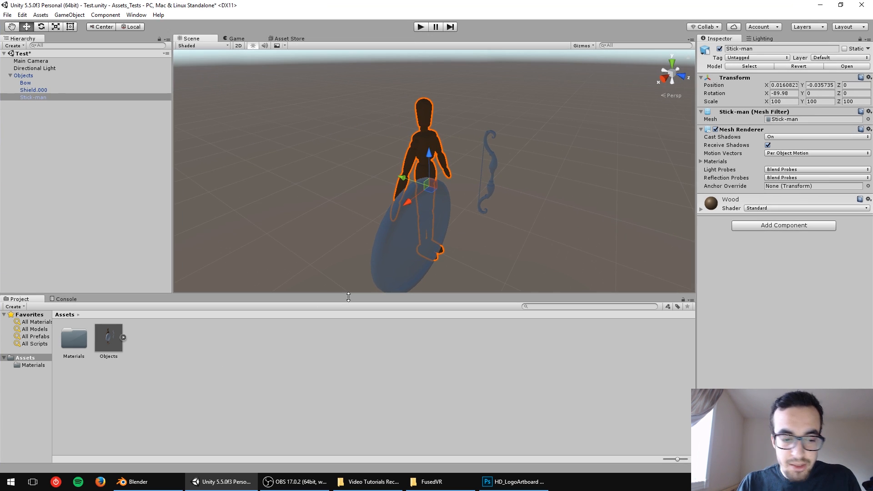
click(146, 489)
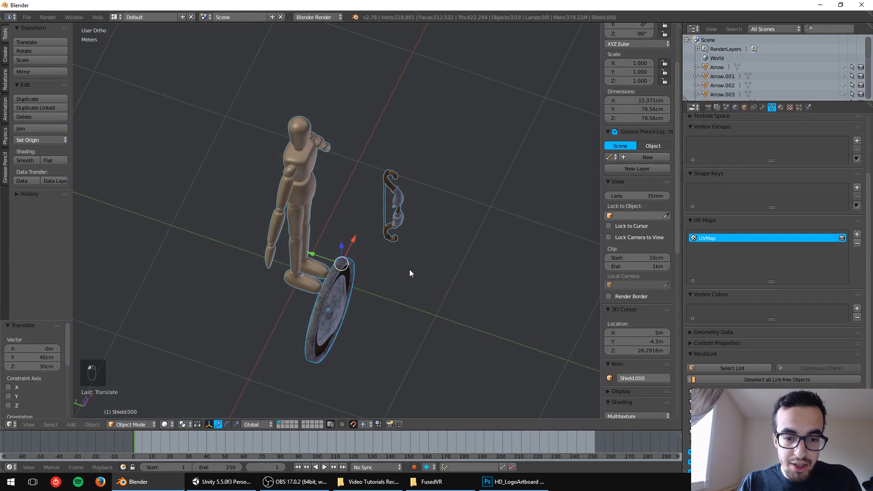
middle_drag(390, 273, 481, 191)
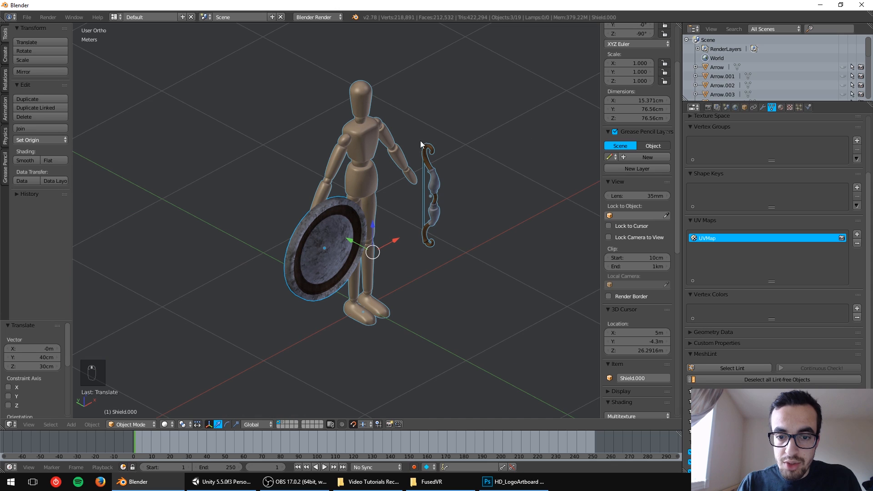
Step: Export only the selected mesh objects as Objects.fbx to the desktop at scale 1.00, leaving armatures out and replacing the existing file
middle_drag(212, 136, 371, 123)
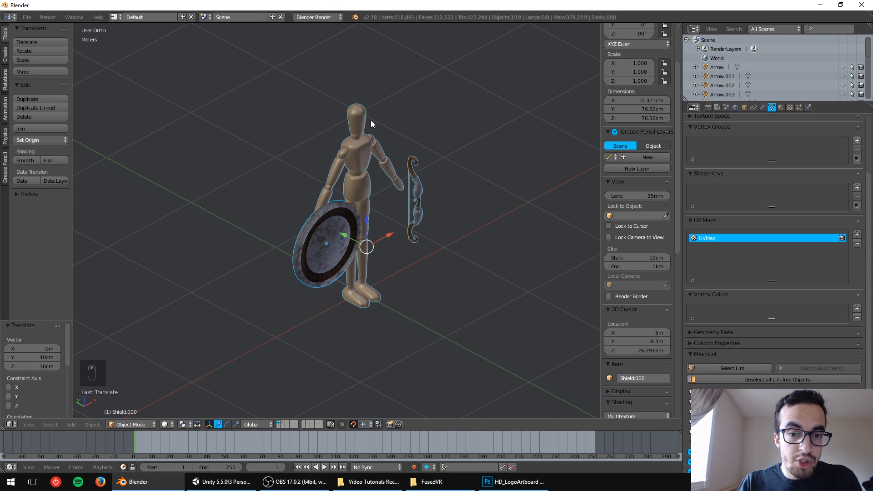
click(35, 19)
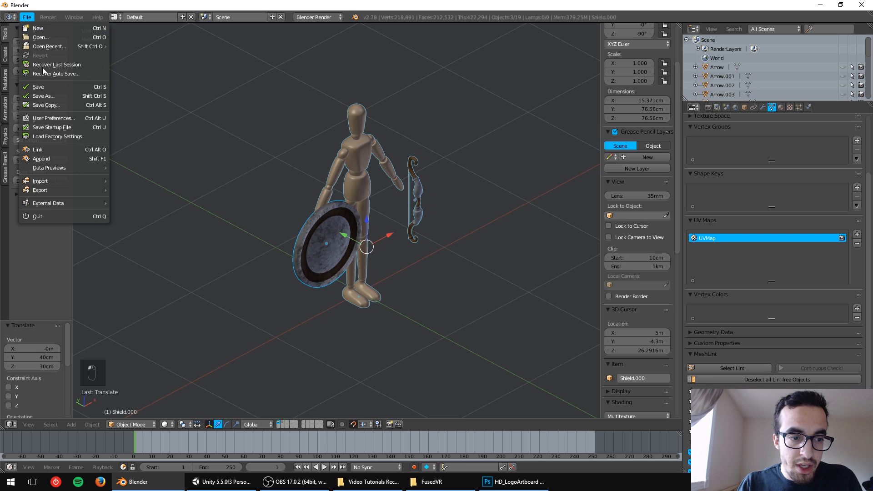
mouse_move(62, 190)
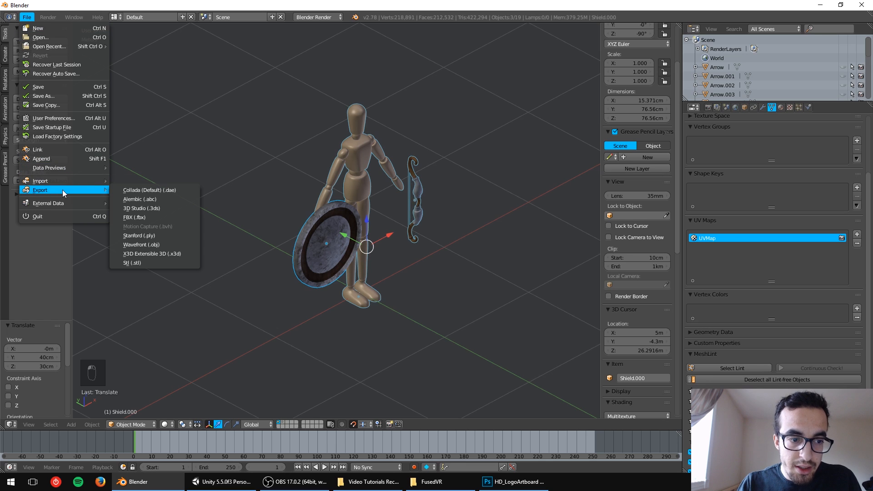
click(160, 218)
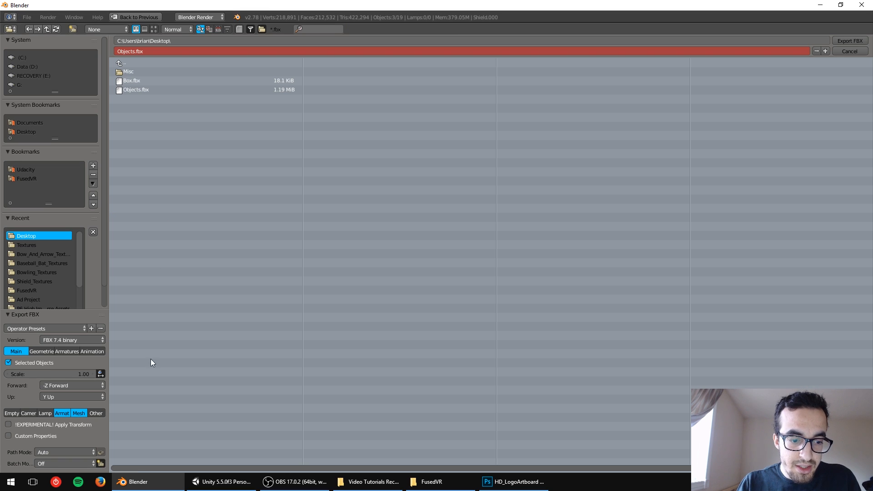
click(86, 413)
click(101, 374)
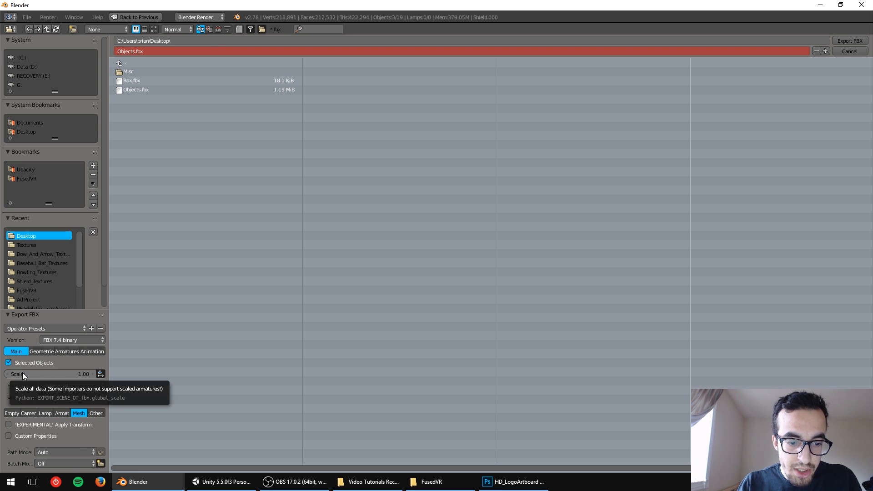
click(100, 374)
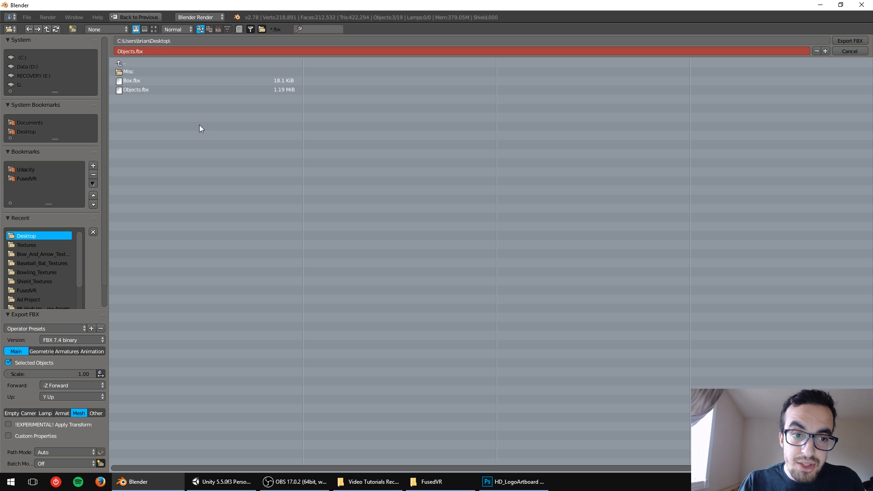
click(842, 40)
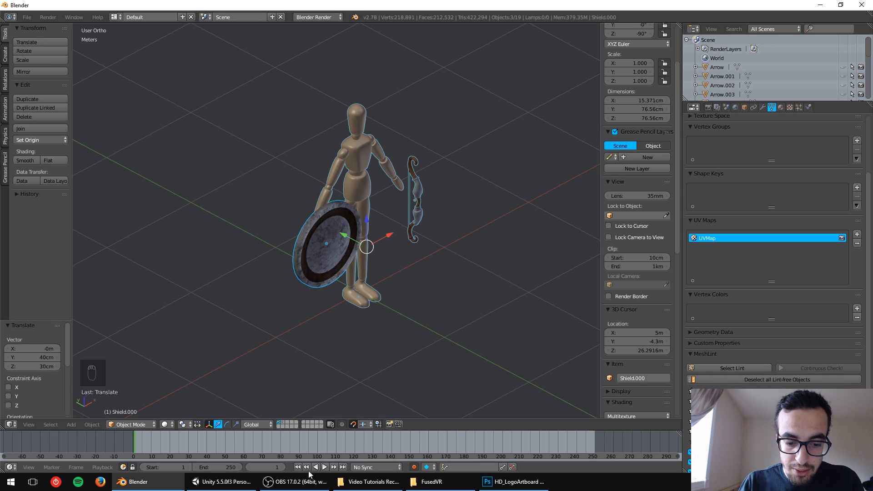
Step: Switch to Unity and delete the old Objects model and Materials folder from Assets, plus the Objects instance from the scene
click(220, 481)
click(108, 339)
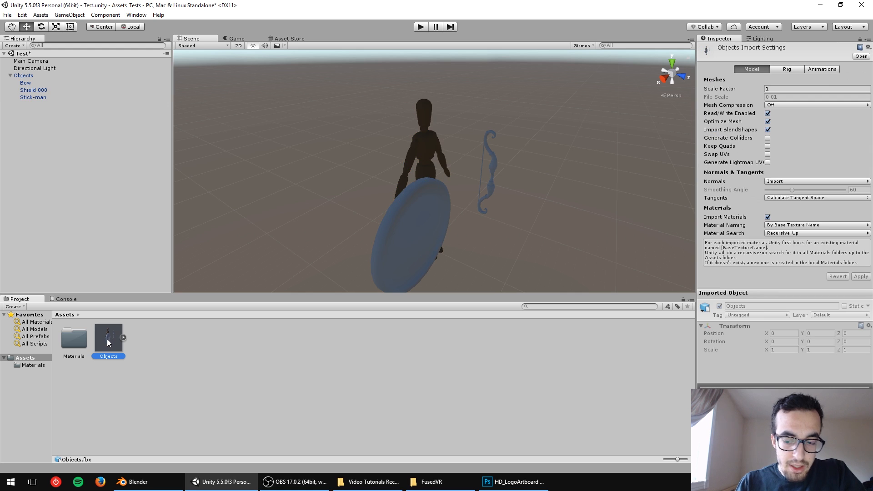
key(Delete)
key(Return)
click(74, 339)
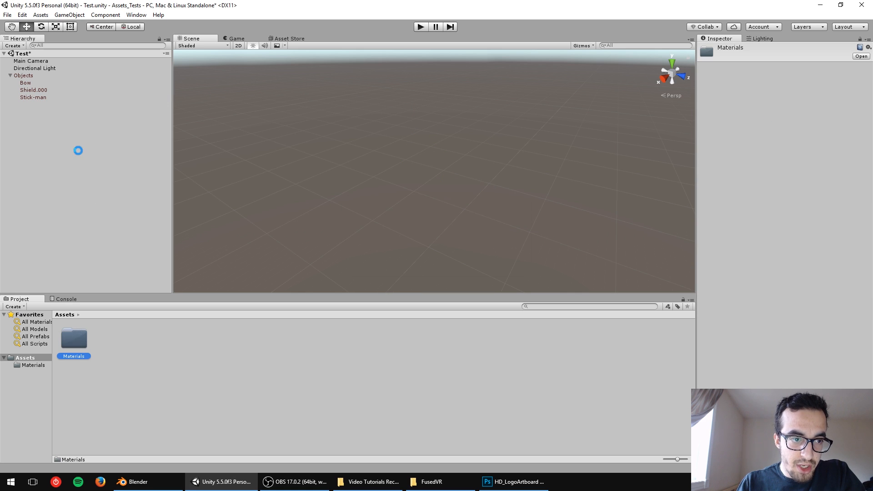
key(Delete)
key(Return)
click(23, 75)
key(Delete)
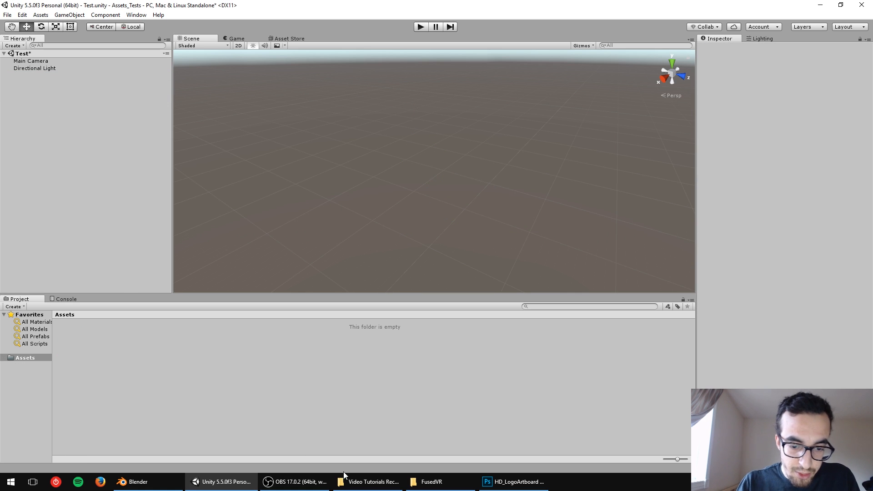
Step: Import the new Objects.fbx from the desktop into Unity's Assets and add the Objects model to the scene hierarchy
key(super+d)
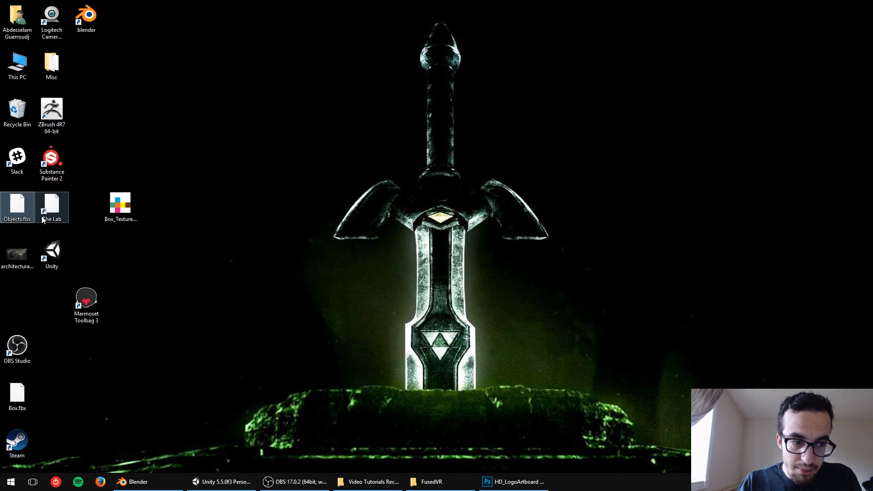
drag(17, 205, 419, 185)
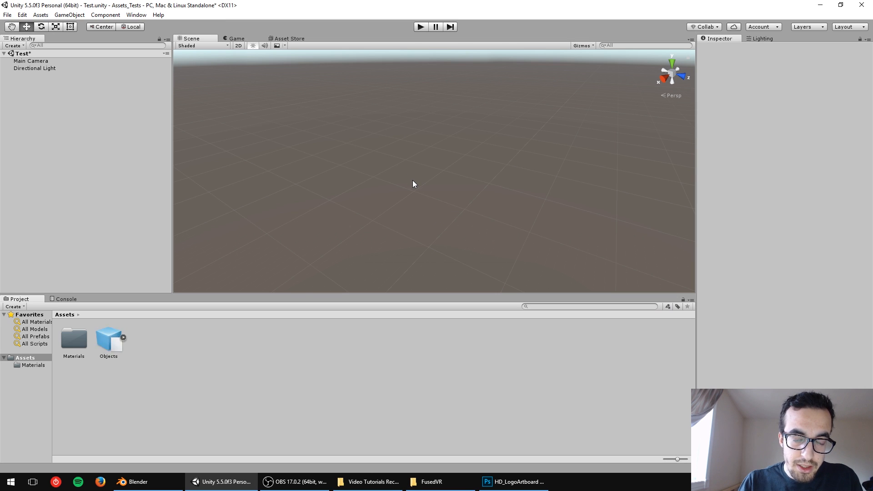
drag(106, 342, 69, 119)
Step: Check the transform scale of the bow, shield and Stick-man one by one and compare their sizes from several angles
click(487, 157)
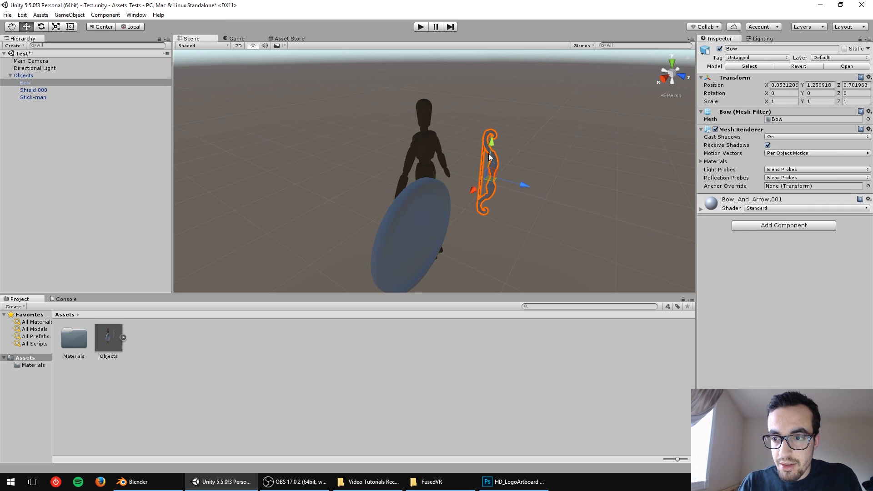
alt+drag(491, 157, 512, 154)
click(437, 133)
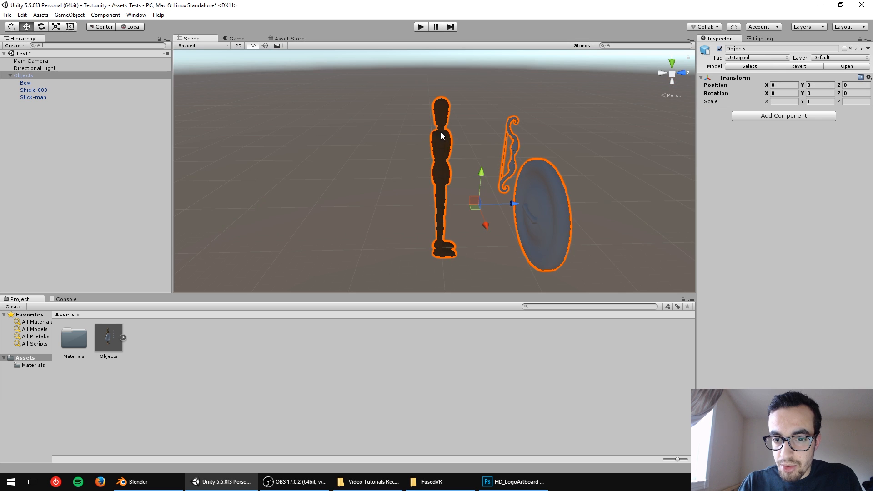
click(441, 132)
click(555, 180)
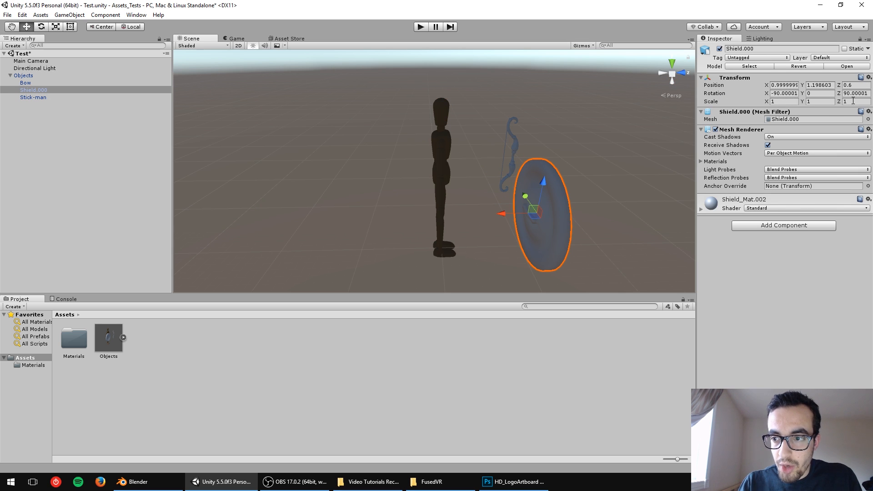
click(448, 122)
click(439, 127)
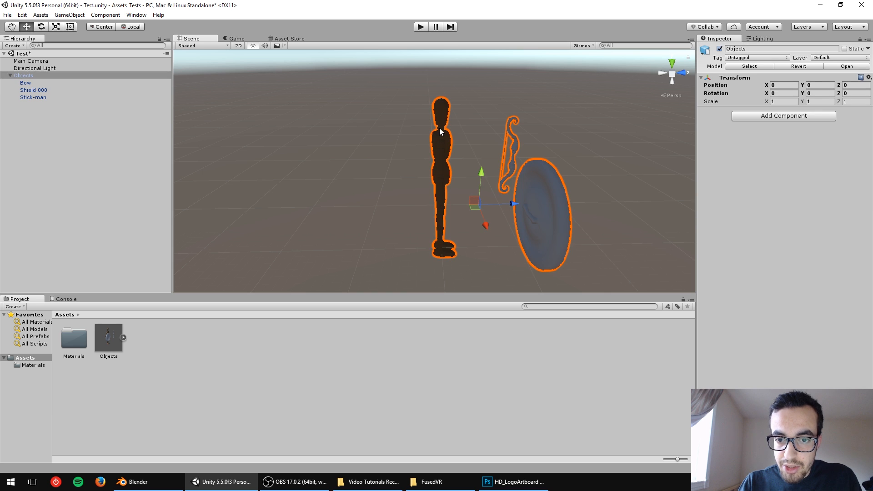
click(438, 120)
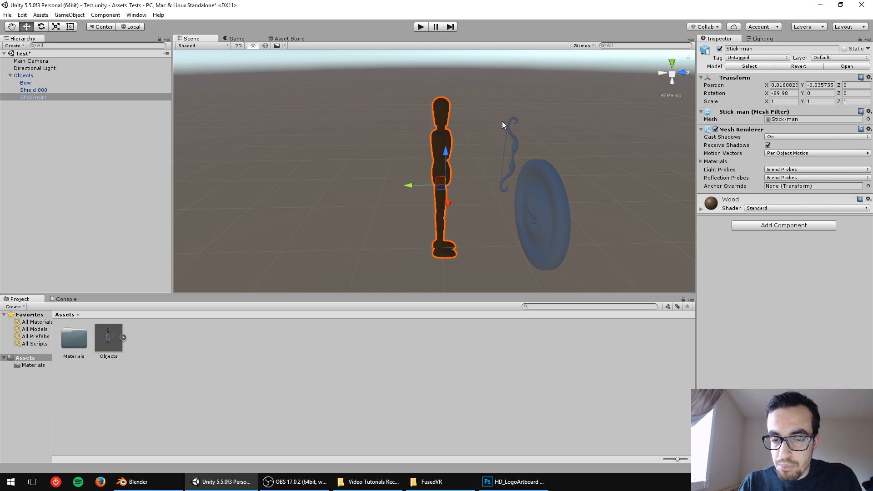
alt+drag(502, 121, 387, 141)
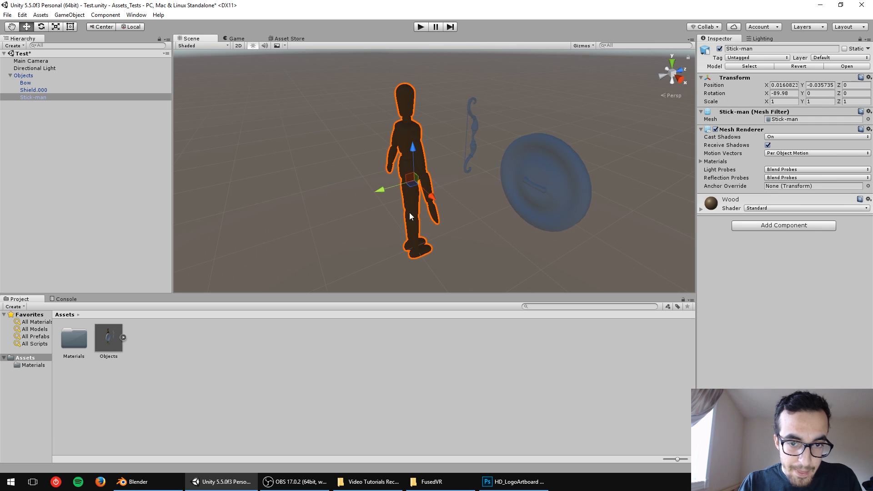
alt+drag(457, 156, 523, 137)
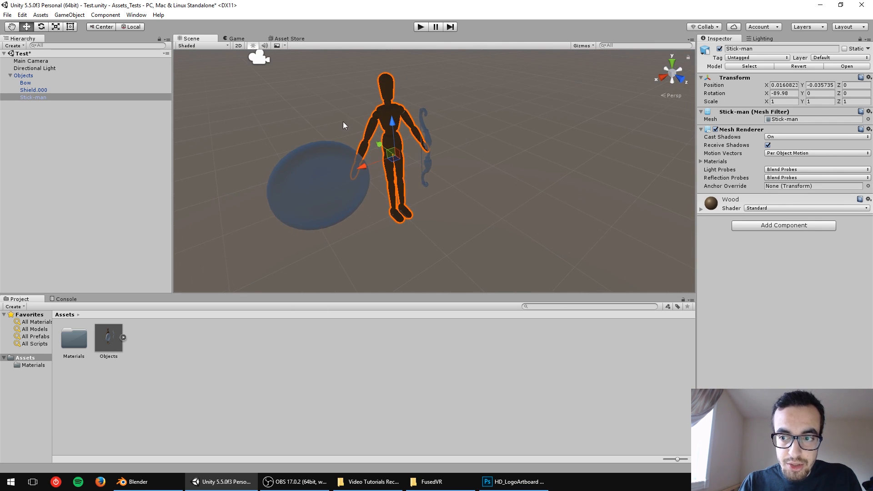
key(f)
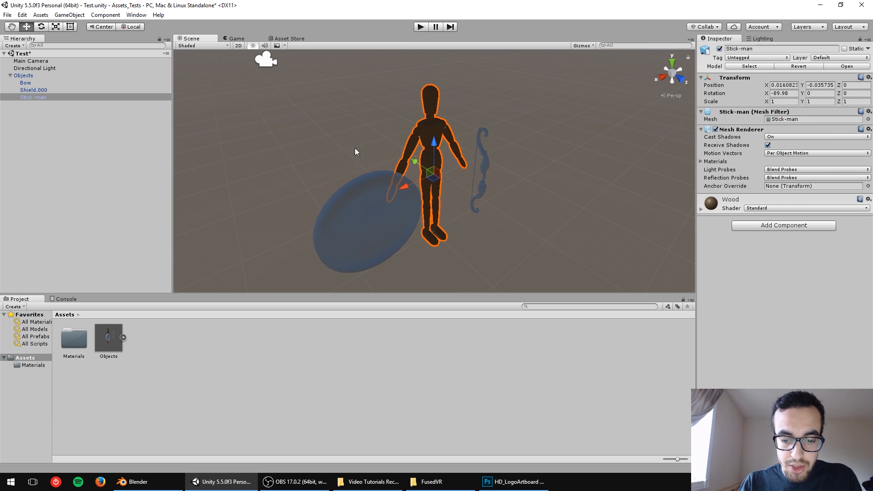
Step: Switch to Blender and unhide all hidden objects in the left orthographic view
click(169, 489)
key(ctrl+KP_3)
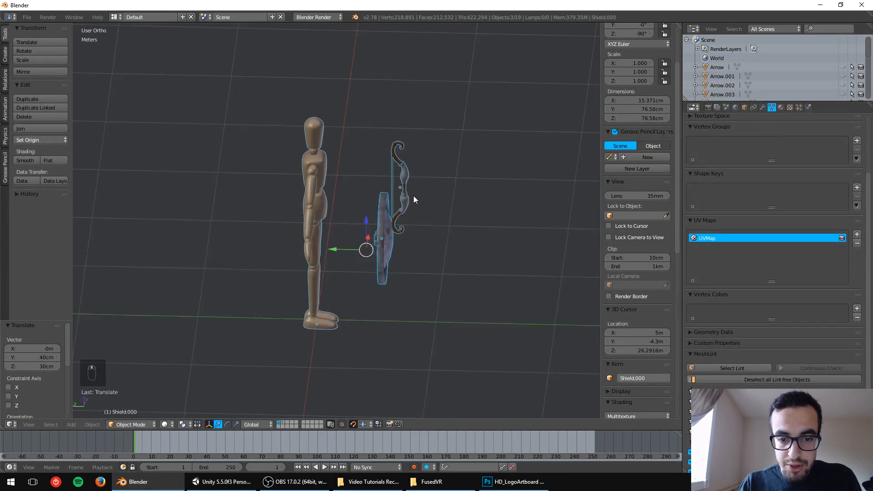
key(alt+h)
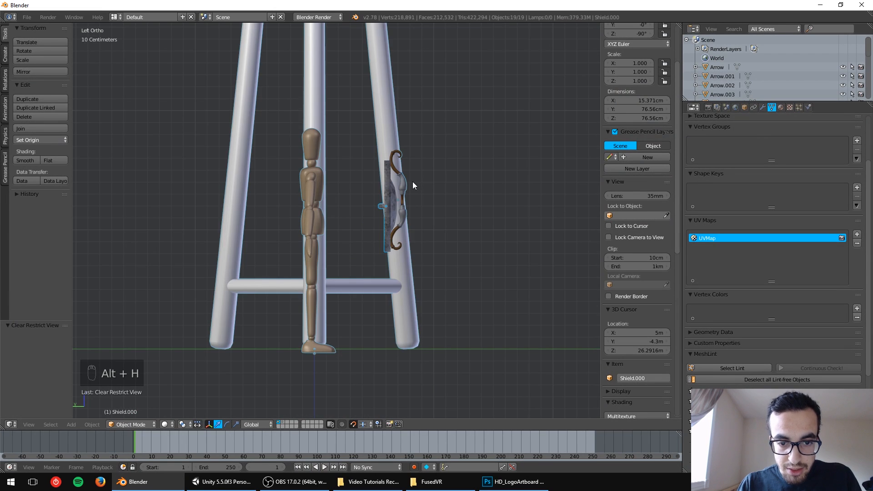
scroll(413, 181, down, 6)
scroll(417, 214, down, 3)
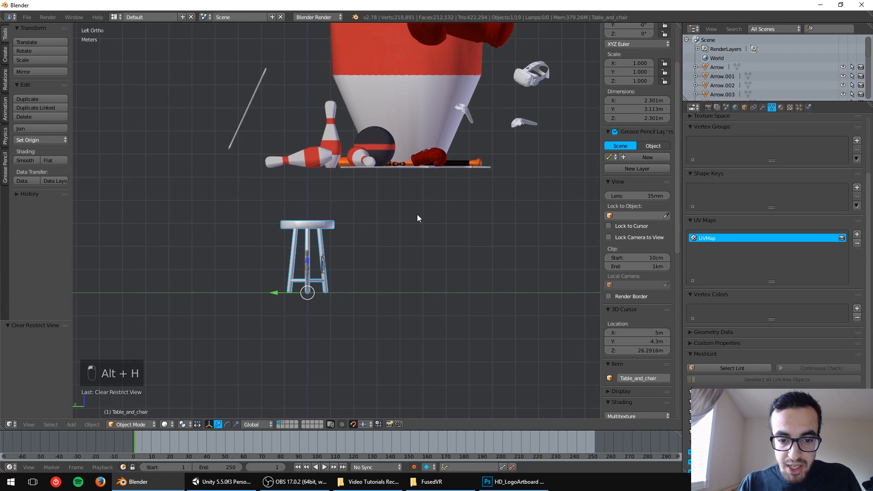
Step: Move the Table_and_chair stool 5 m along X, away from the Stick-man, keeping its feet on the ground line
middle_drag(416, 228, 380, 292)
scroll(356, 258, up, 4)
key(g)
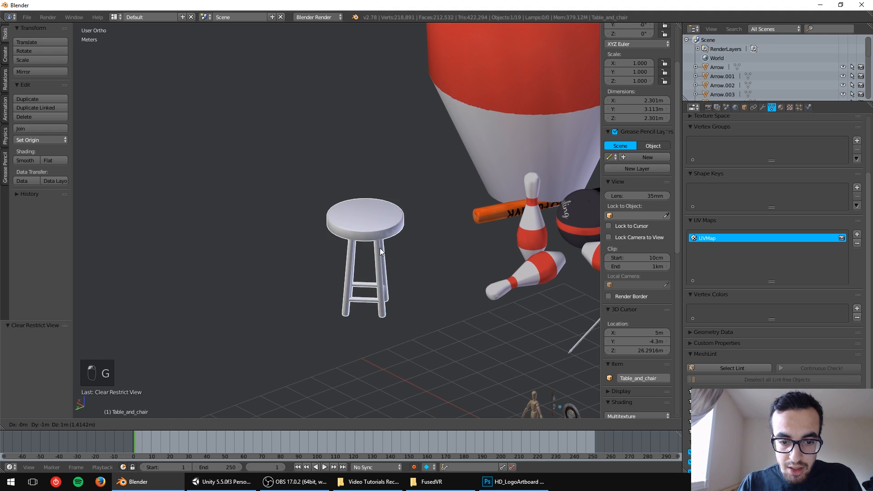
right_click(381, 255)
scroll(381, 298, down, 2)
middle_drag(369, 315, 435, 263)
key(g)
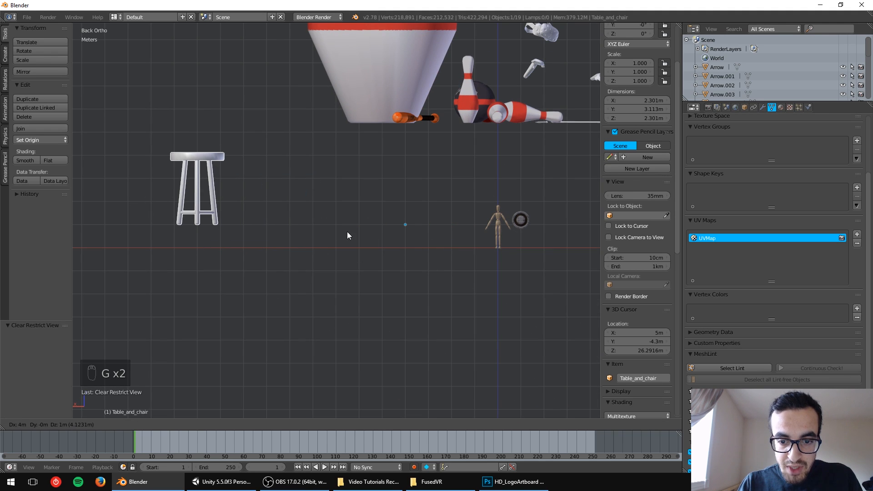
click(333, 244)
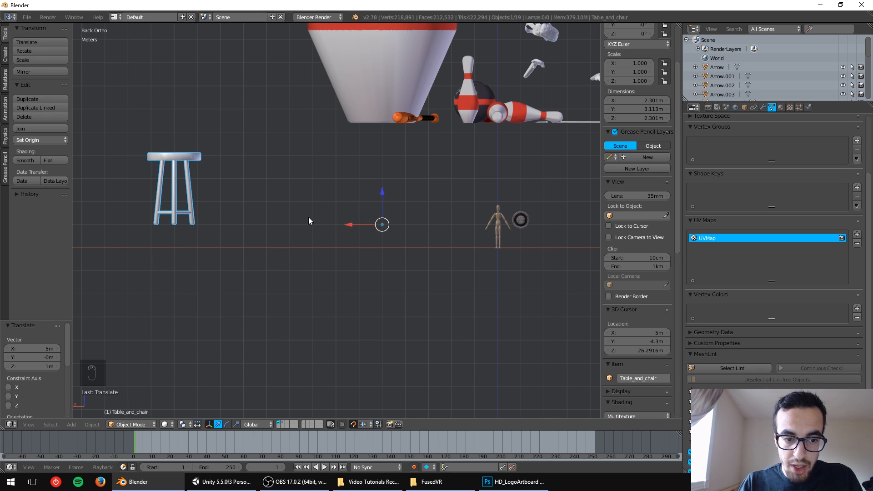
key(g)
click(388, 256)
Step: Try rotating the Table_and_chair stool about its distant origin, and examine the stool's position relative to that origin from several angles
key(r)
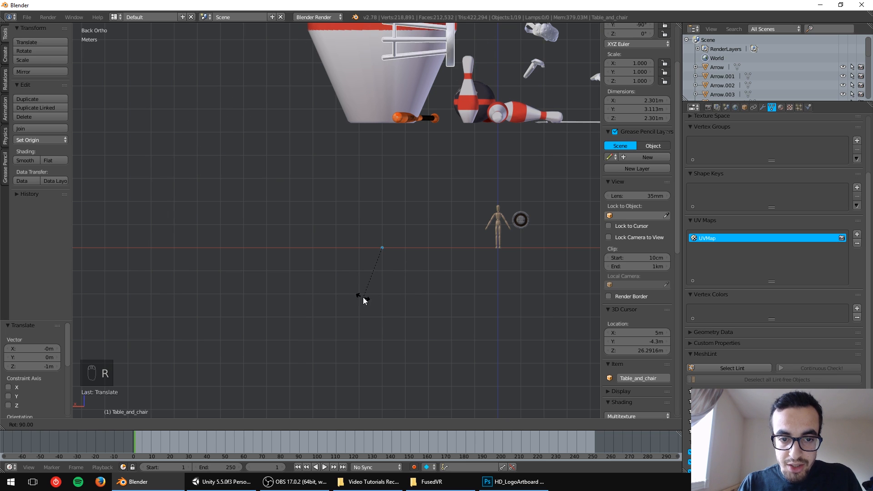
right_click(389, 274)
scroll(86, 242, up, 3)
shift+middle_drag(85, 244, 259, 226)
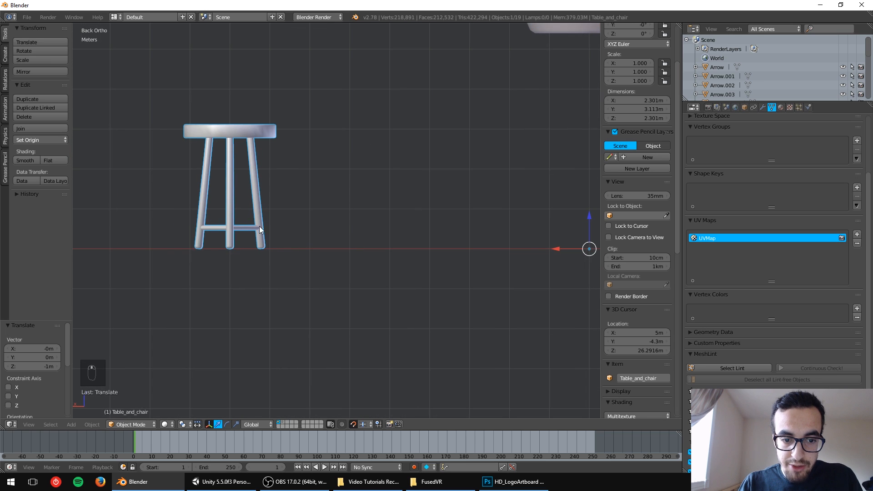
middle_drag(314, 224, 313, 242)
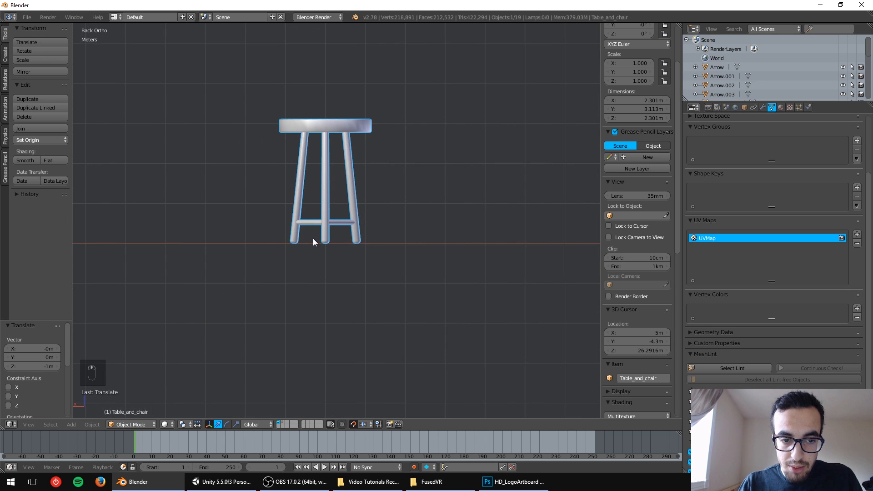
middle_drag(321, 171, 356, 234)
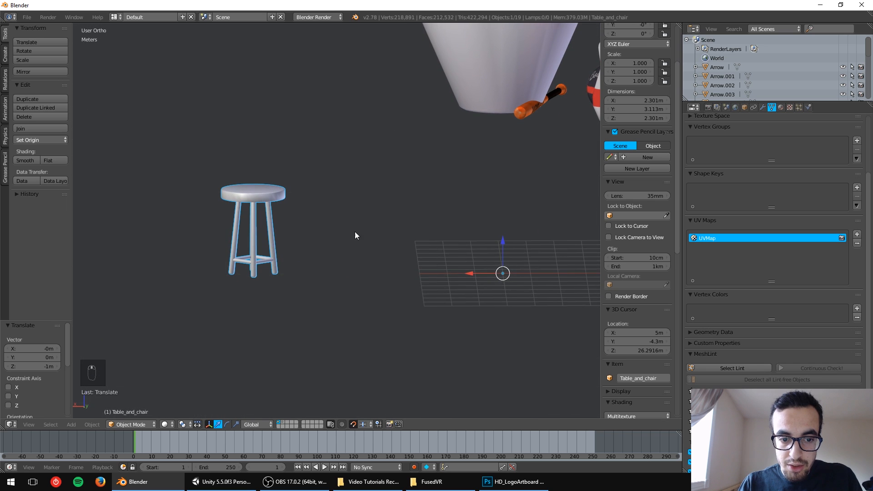
middle_drag(452, 302, 356, 252)
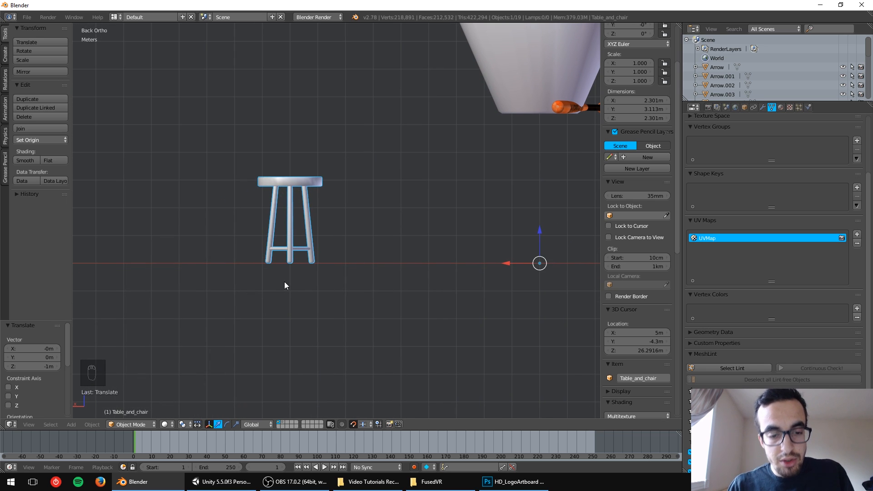
scroll(274, 264, up, 3)
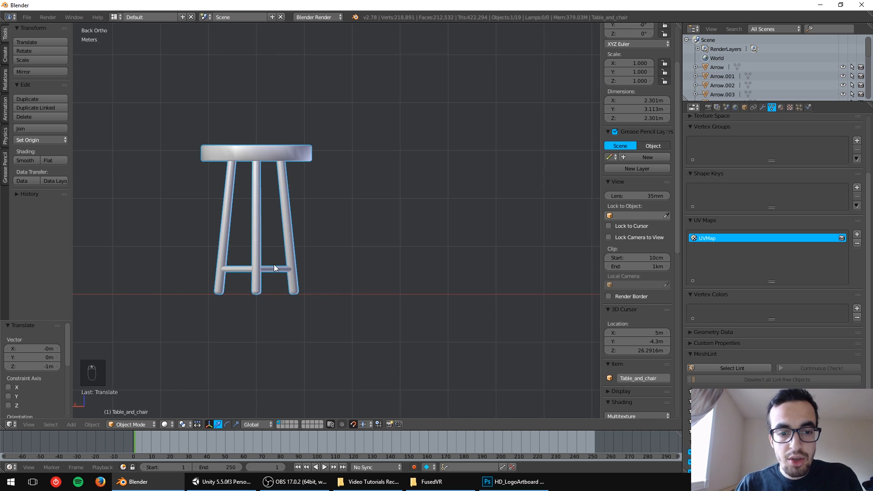
shift+middle_drag(274, 263, 353, 345)
Step: Switch to Unity, view the imported objects from a low frontal angle, check the Stick-man's position values and clear the selection
key(alt+Tab)
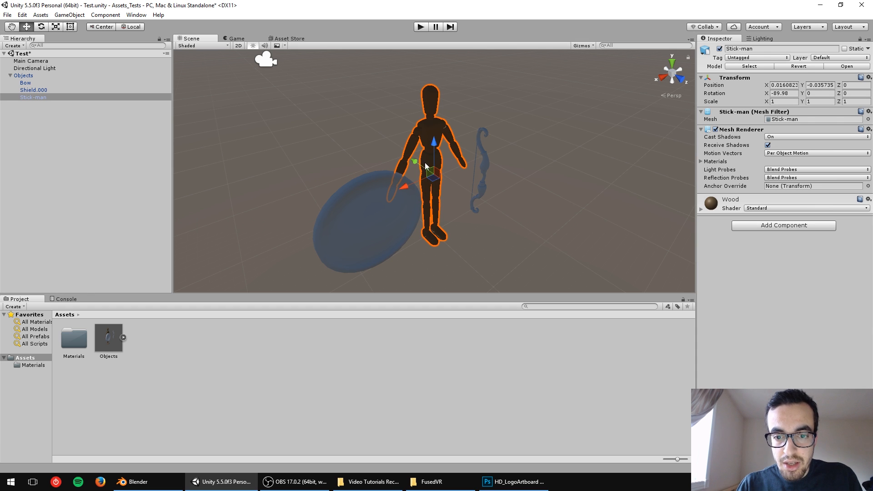
middle_drag(496, 184, 462, 174)
alt+drag(461, 174, 488, 113)
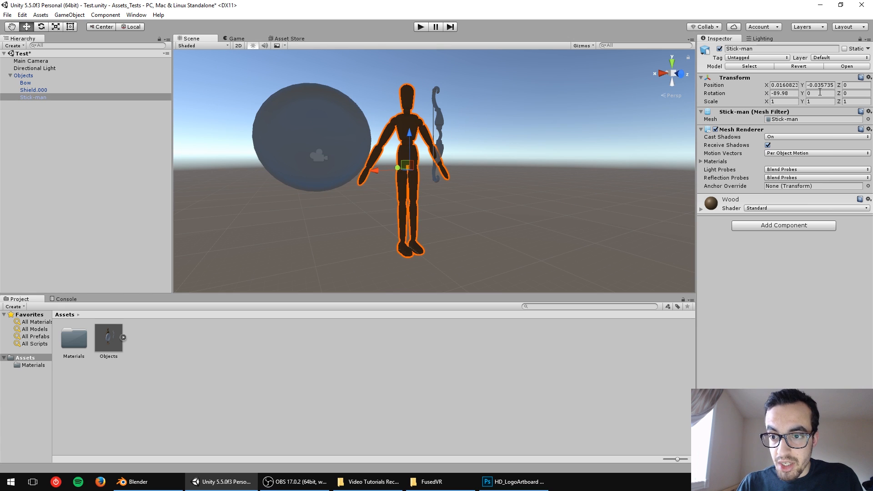
click(848, 85)
click(530, 135)
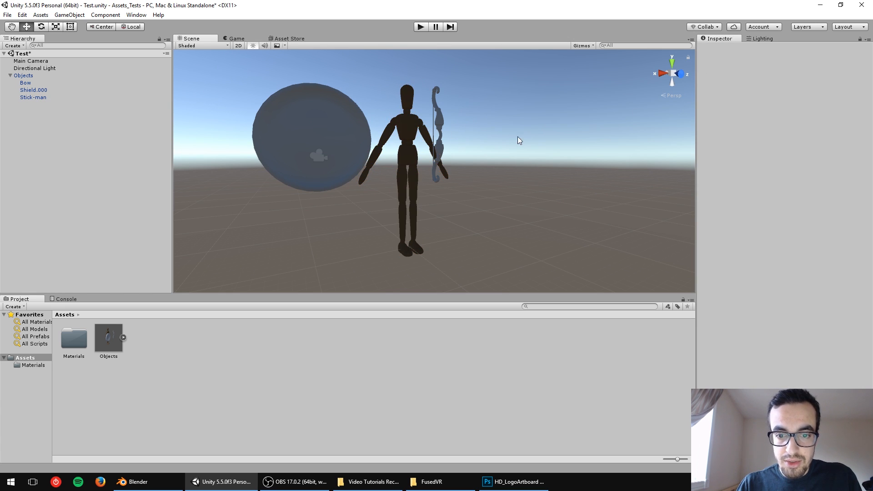
Step: Switch to Blender and examine the Table_and_chair stool's feet against the ground line in both Object and Edit Mode
click(172, 486)
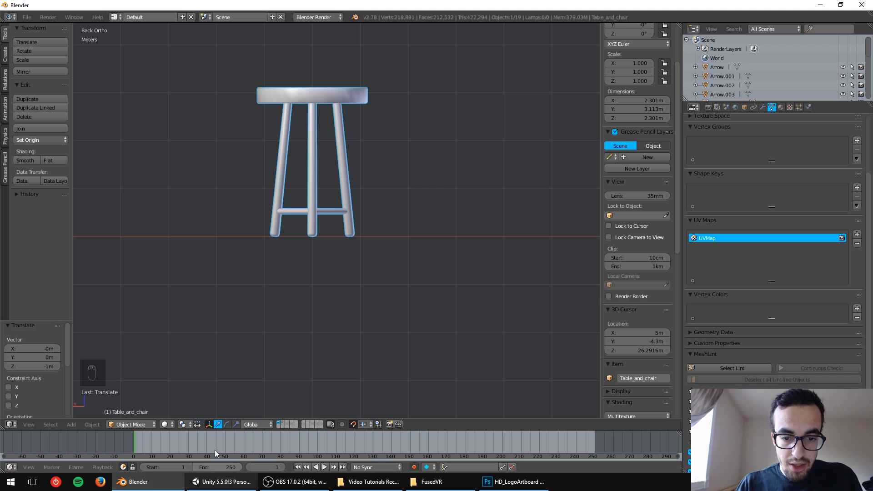
middle_drag(316, 151, 323, 168)
key(Tab)
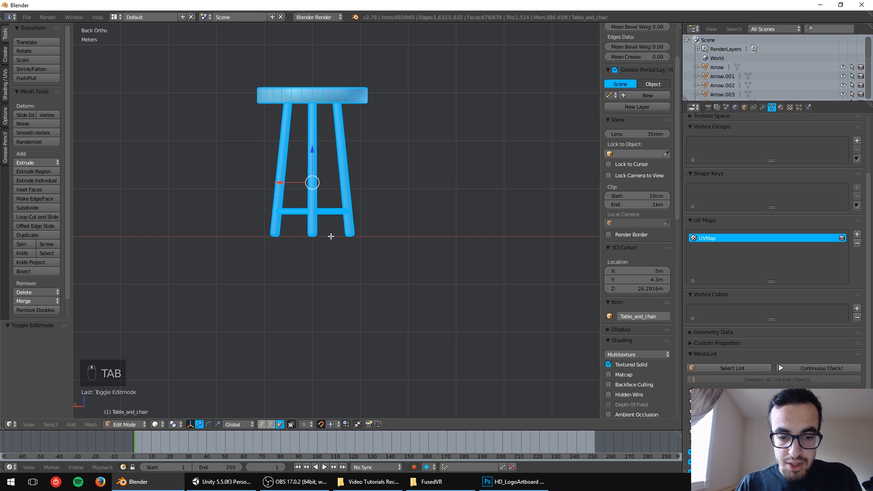
scroll(337, 250, up, 4)
key(Tab)
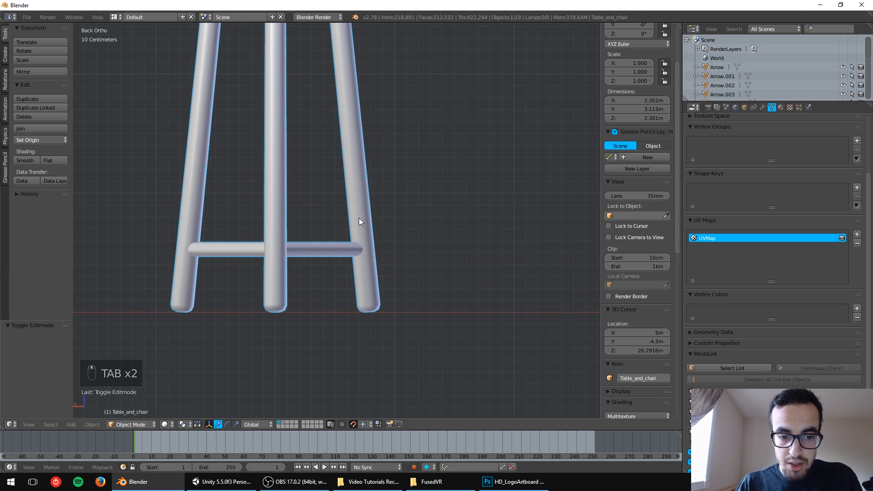
scroll(444, 188, down, 6)
middle_drag(445, 186, 425, 207)
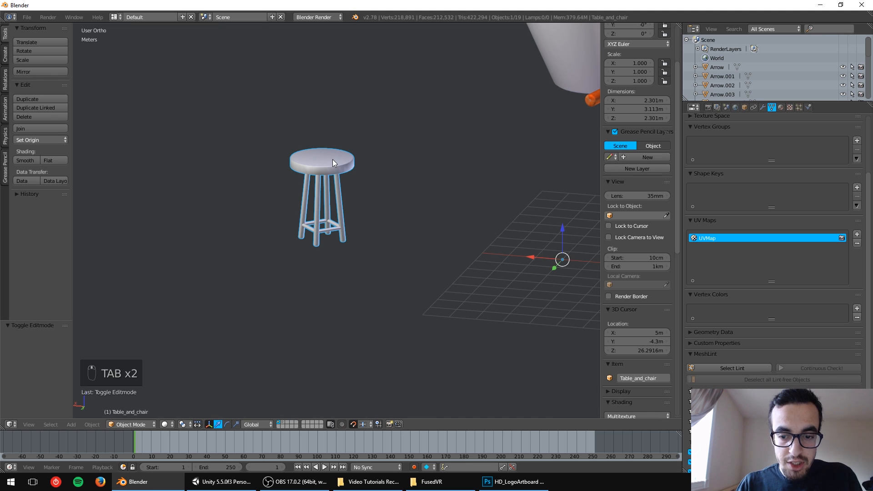
Step: Put the Table_and_chair stool into Edit Mode and show it in the back orthographic view
key(Tab)
click(121, 426)
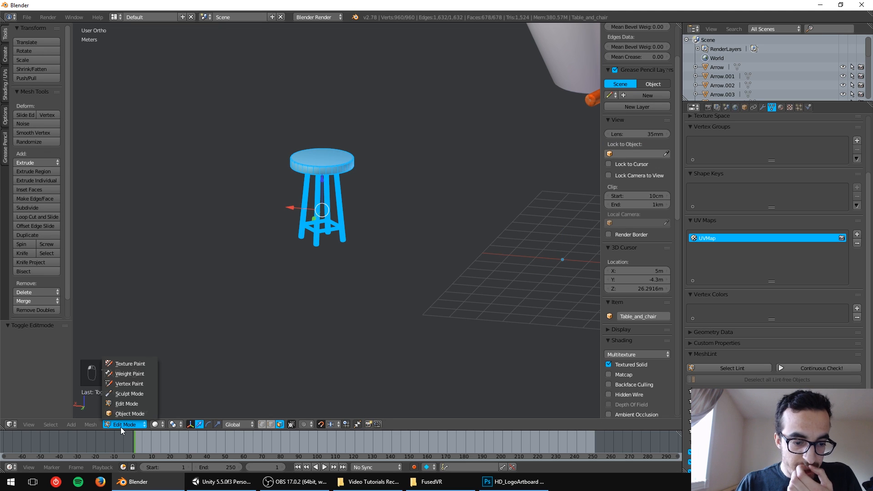
click(121, 426)
click(121, 426)
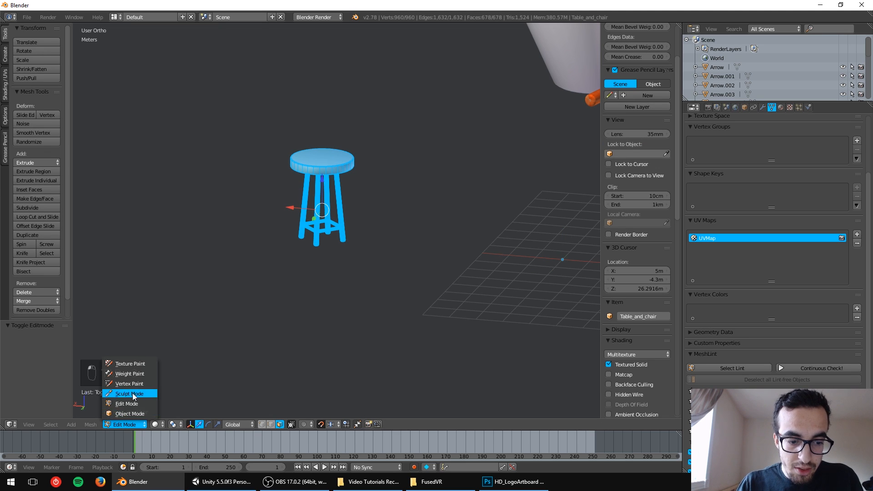
click(131, 426)
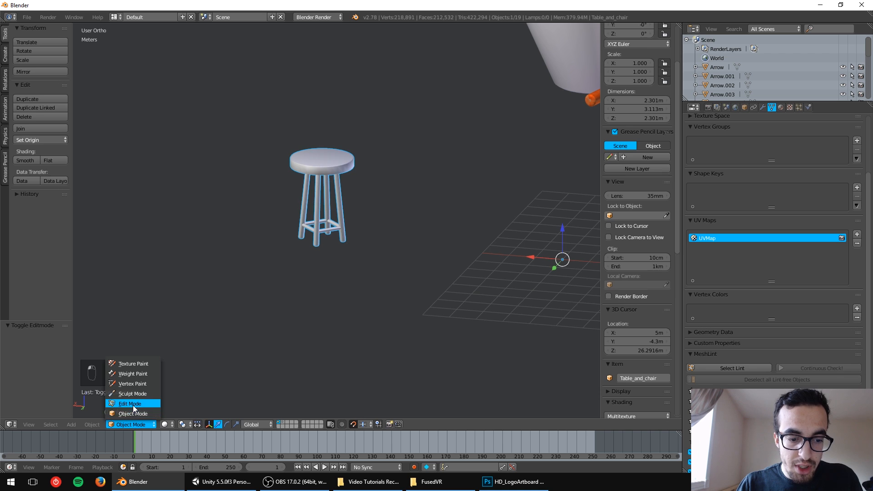
click(130, 405)
key(ctrl+KP_1)
scroll(330, 223, up, 7)
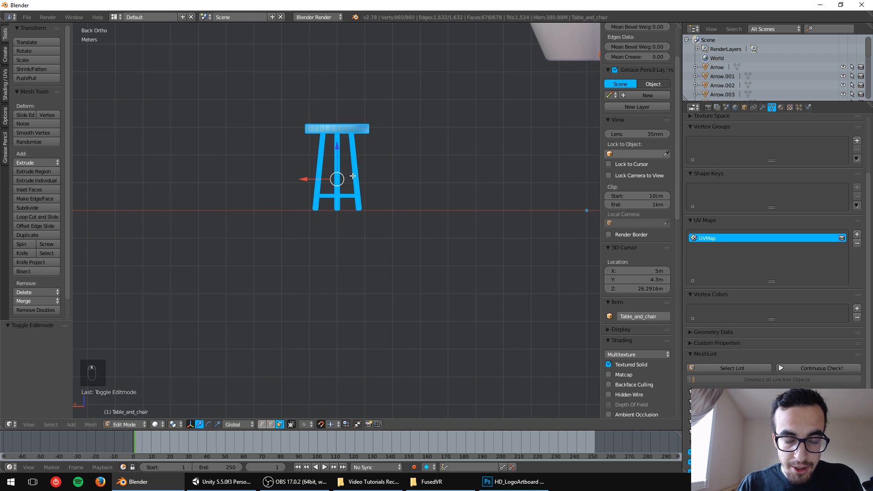
Step: Deselect the stool's entire mesh and switch from face to vertex selection
key(a)
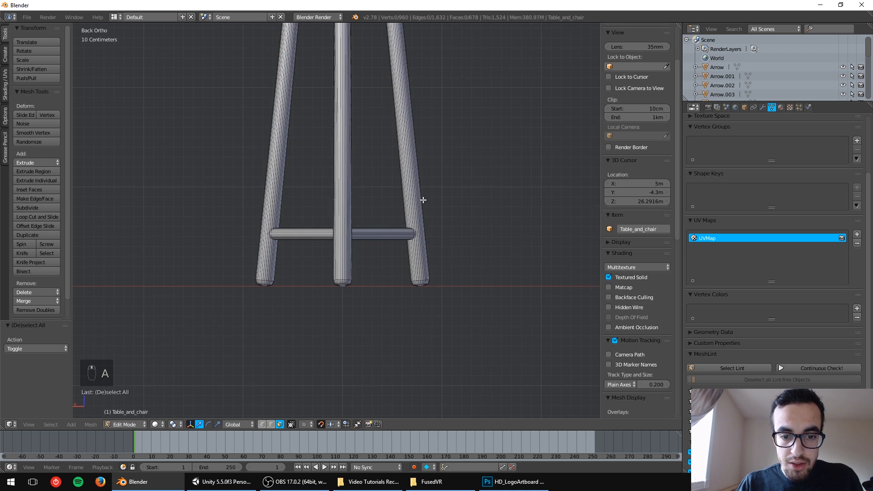
middle_drag(423, 197, 398, 243)
key(a)
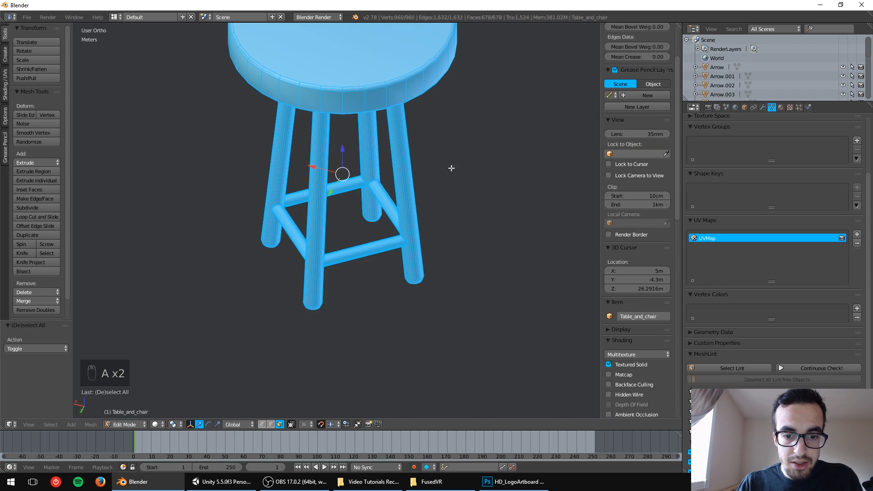
middle_drag(452, 166, 435, 196)
key(ctrl+KP_1)
key(a)
shift+middle_drag(395, 257, 388, 201)
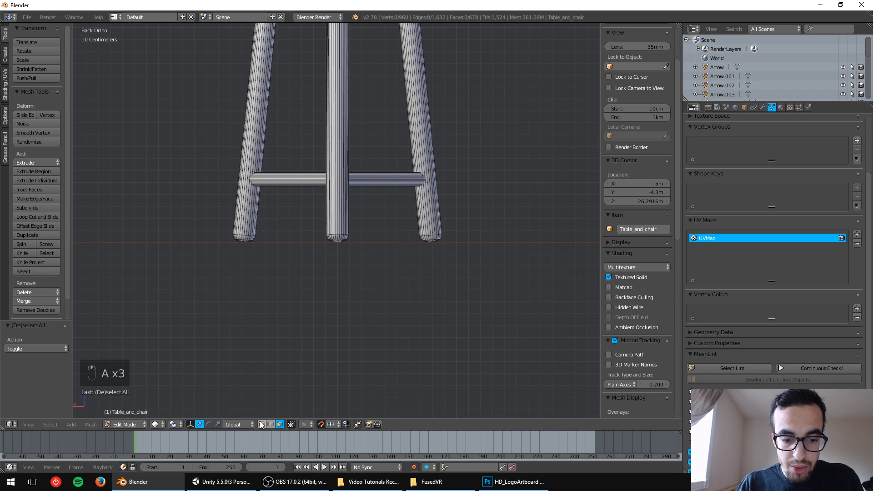
middle_drag(327, 259, 325, 194)
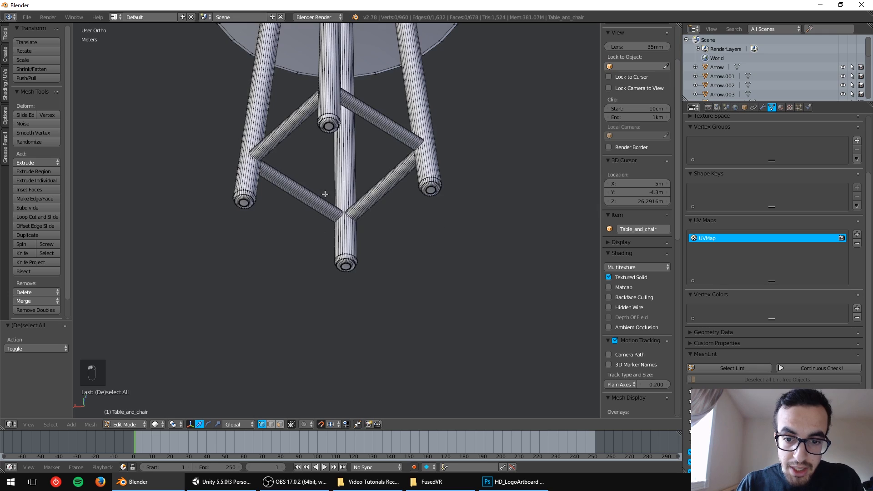
Step: Examine the stool's leg ends up close and its position relative to the distant origin in the back view
scroll(333, 137, up, 3)
middle_drag(332, 132, 386, 224)
scroll(346, 186, down, 5)
scroll(421, 199, down, 3)
scroll(378, 199, up, 2)
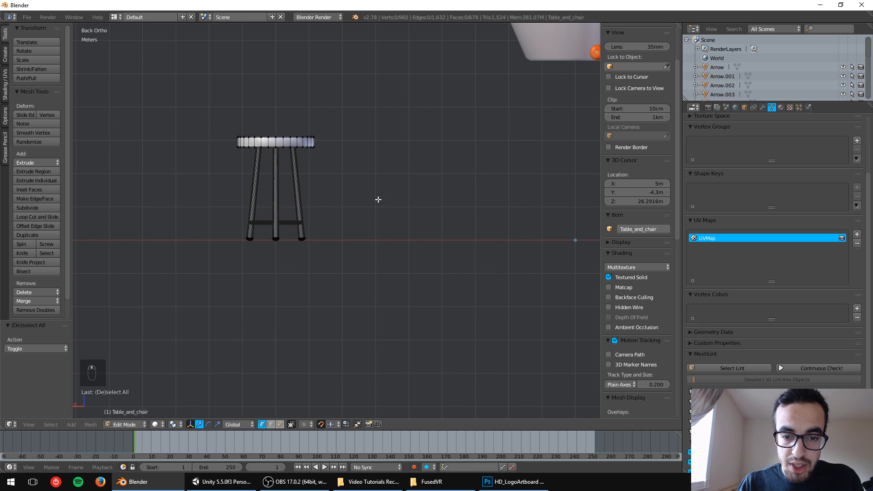
scroll(248, 206, up, 3)
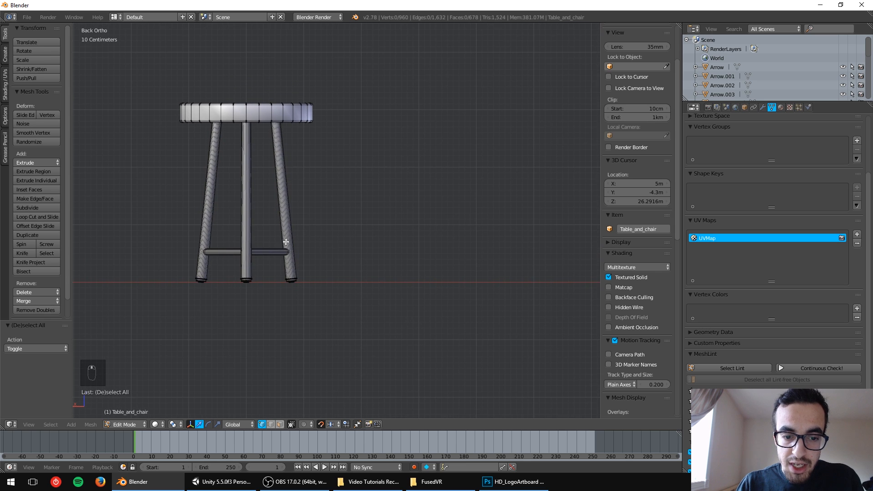
scroll(339, 226, down, 2)
middle_drag(339, 226, 512, 229)
scroll(510, 240, up, 1)
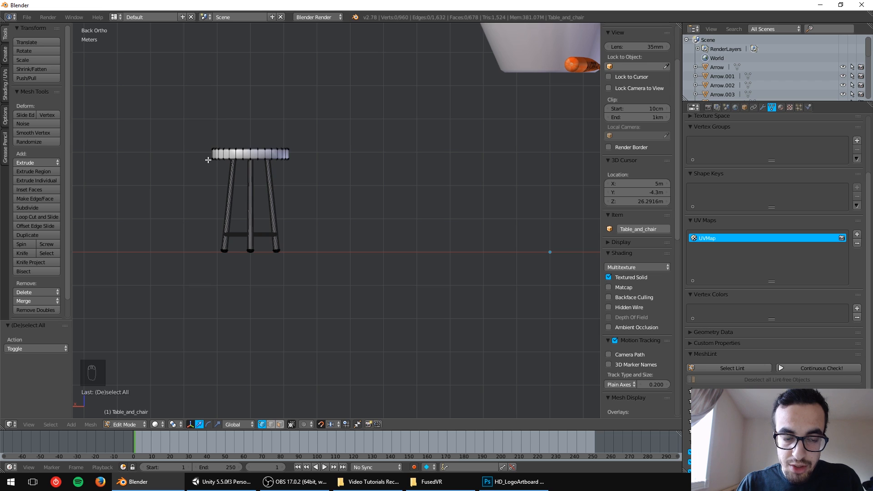
Step: In wireframe, select the stool's entire mesh and move it -9 m along X so it stands over its origin
key(z)
key(a)
key(g)
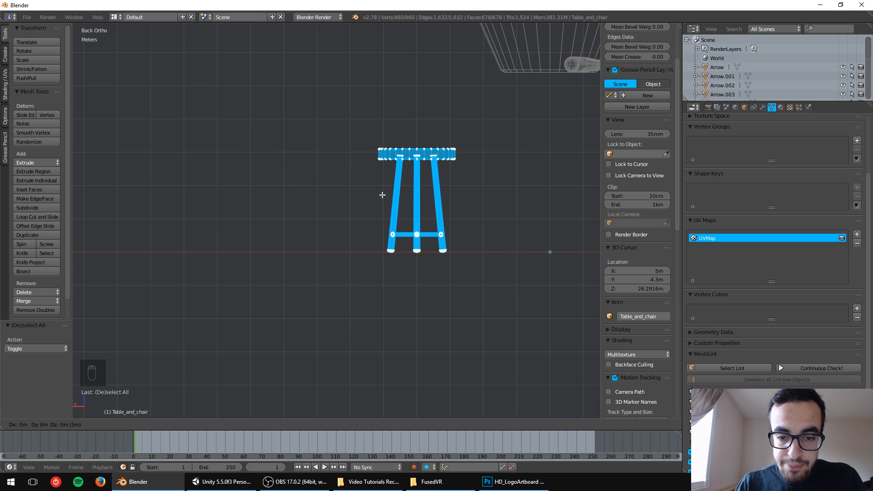
click(515, 202)
middle_drag(529, 203, 448, 243)
scroll(447, 243, up, 3)
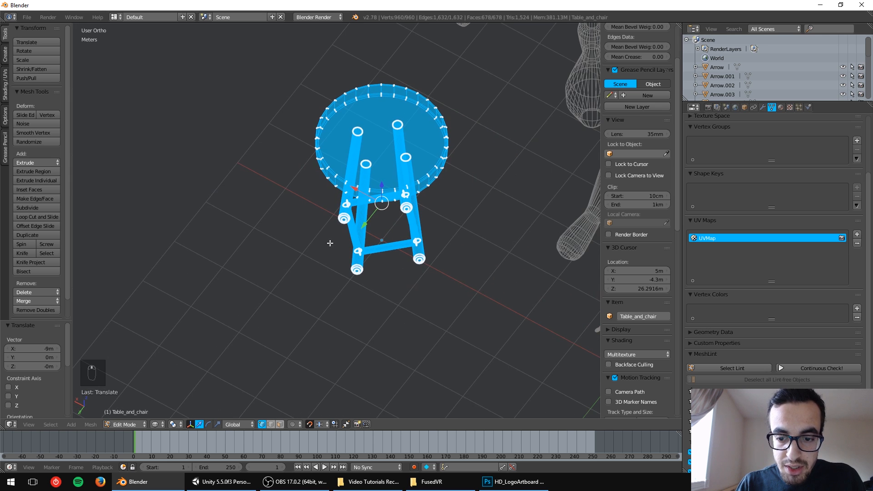
Step: Return to Object Mode, show solid shading and try rotating the stool about the origin between its feet
key(Tab)
middle_drag(379, 245, 412, 187)
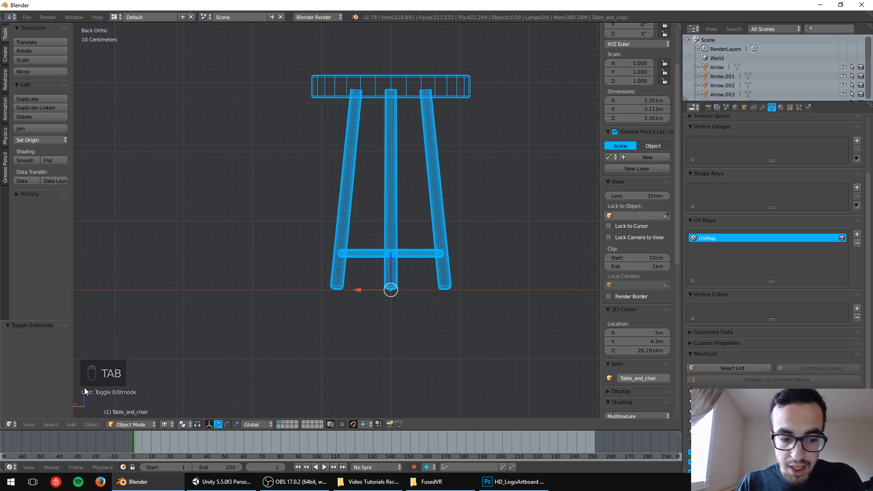
click(141, 424)
click(135, 414)
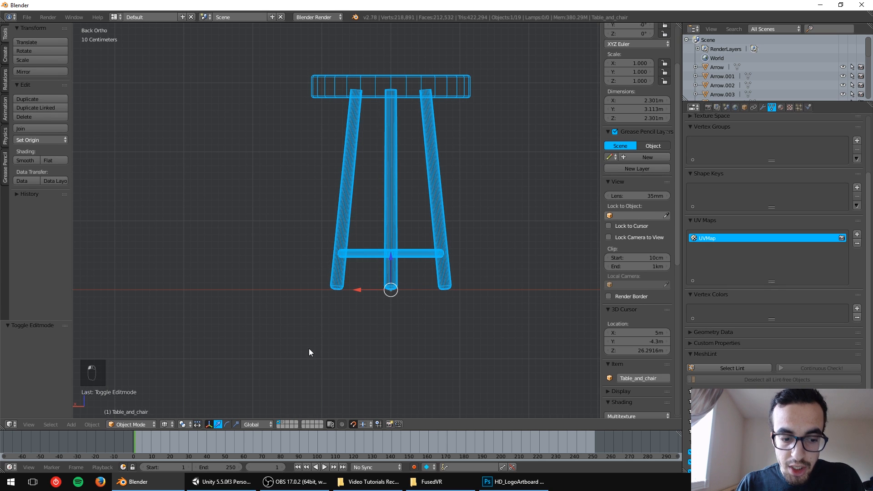
middle_drag(439, 228, 439, 256)
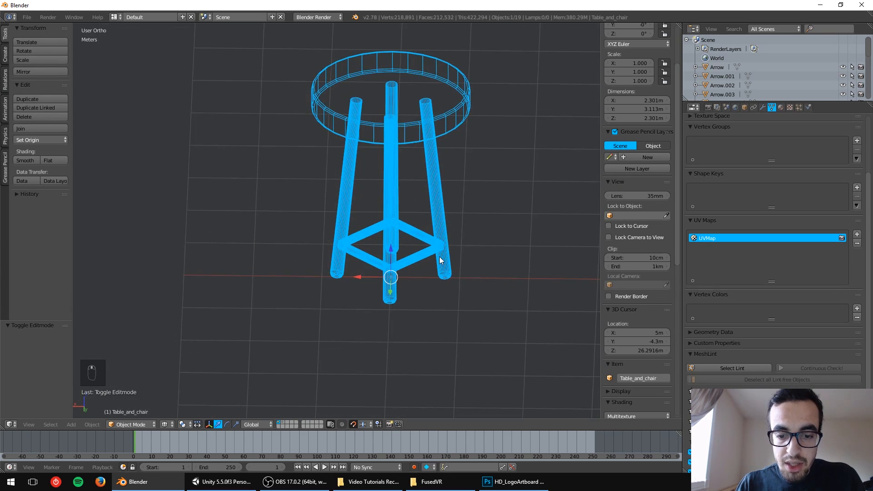
scroll(439, 257, down, 4)
key(z)
key(r)
right_click(472, 217)
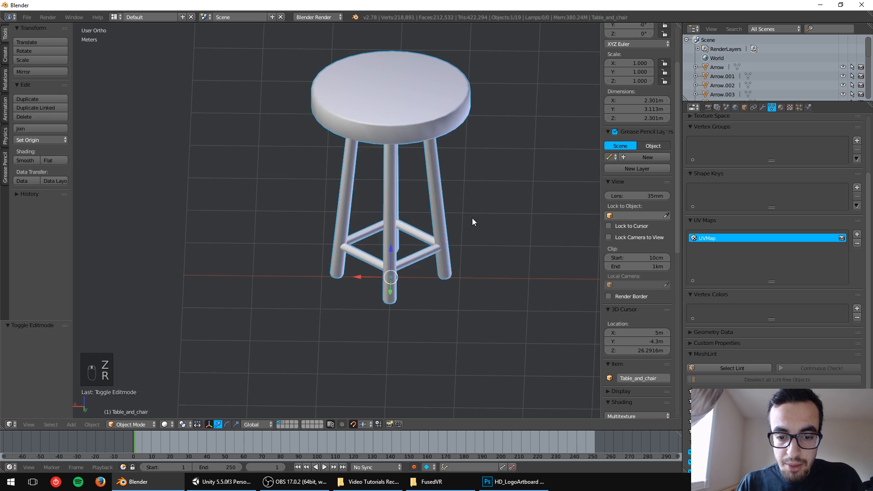
Step: Undo the mesh move that placed the stool over its origin
scroll(396, 244, up, 1)
shift+middle_drag(346, 264, 392, 163)
mouse_move(316, 210)
shift+middle_down()
mouse_move(407, 215)
mouse_move(418, 203)
mouse_move(345, 221)
mouse_move(335, 241)
mouse_move(420, 212)
shift+middle_up()
key(Tab)
key(z)
key(a)
key(ctrl+z)
key(ctrl+z)
key(ctrl+z)
key(ctrl+z)
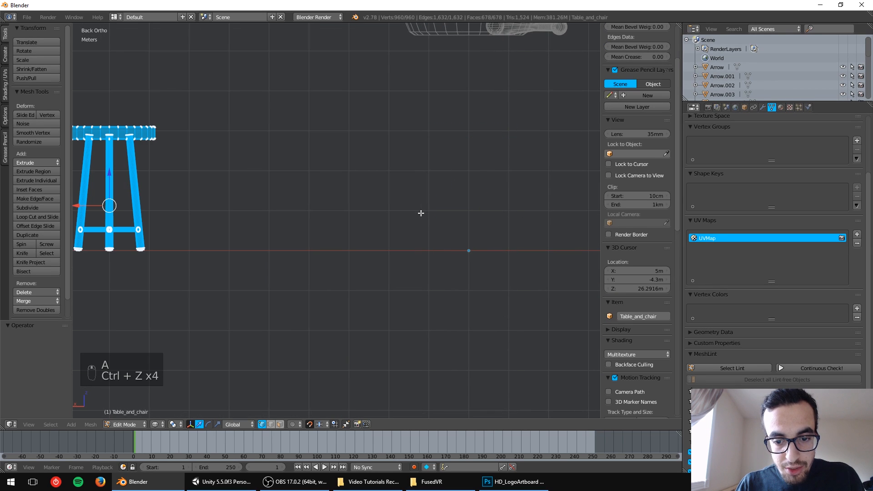
Step: Return the stool to Object Mode and frame it together with the empty space toward its origin
shift+middle_drag(238, 242, 431, 234)
key(Tab)
scroll(315, 174, up, 4)
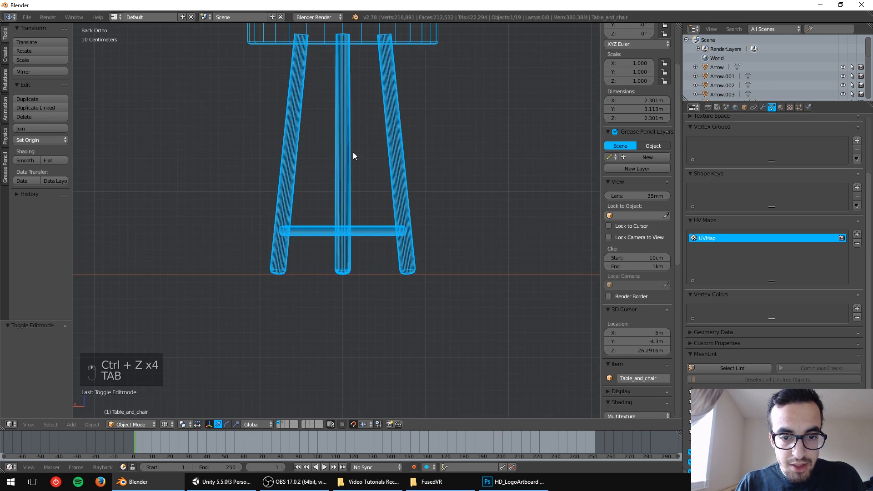
key(z)
shift+middle_drag(382, 146, 356, 177)
key(z)
scroll(387, 193, down, 7)
scroll(360, 187, up, 3)
Step: Try the 3D cursor at several points beside the stool, ending at about X 11.16 m, Z 1.68 m, and restore solid shading
click(413, 158)
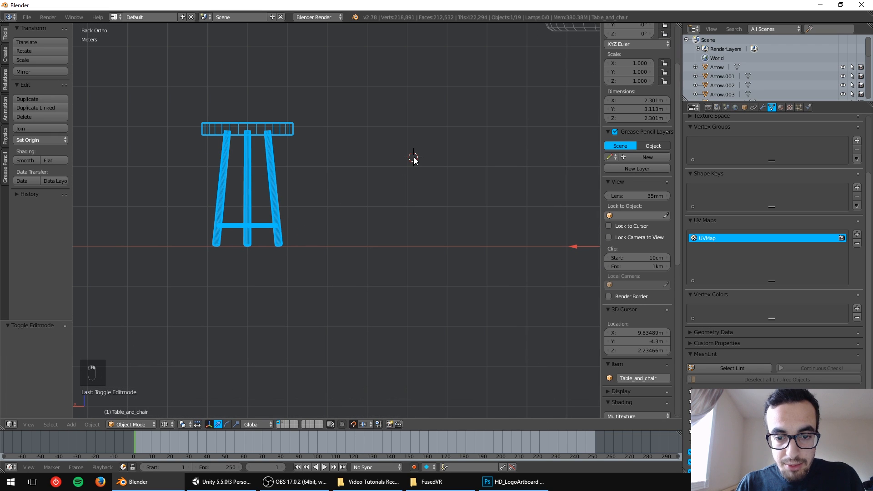
click(413, 252)
click(304, 312)
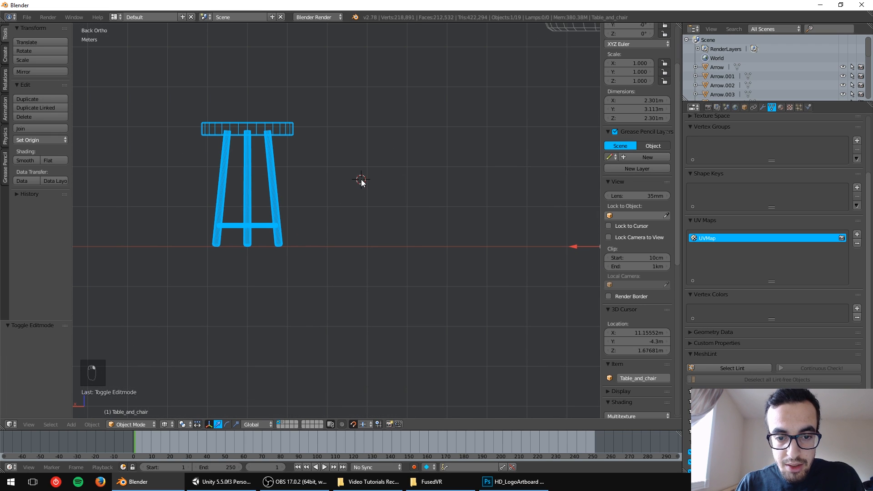
key(z)
key(Tab)
key(Tab)
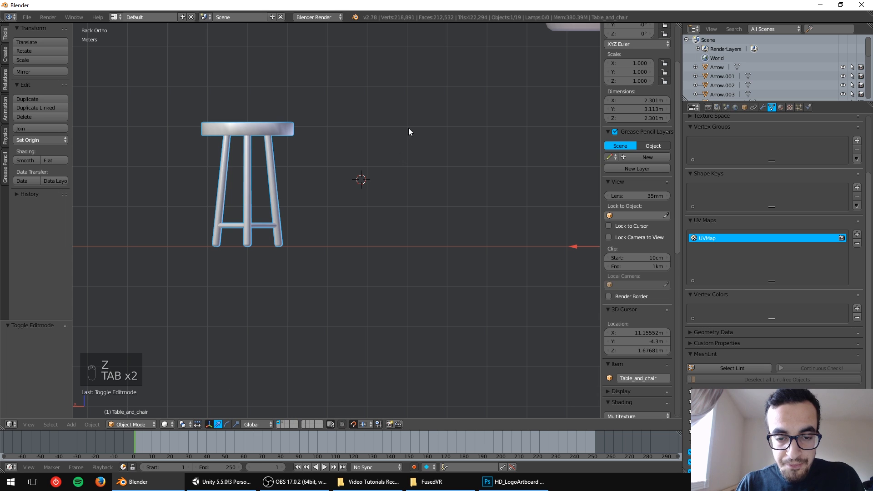
Step: Reposition the 3D cursor between the stool and its origin, at about X 8.97 m, Z 87.73 cm
click(522, 243)
click(365, 306)
click(396, 142)
click(332, 186)
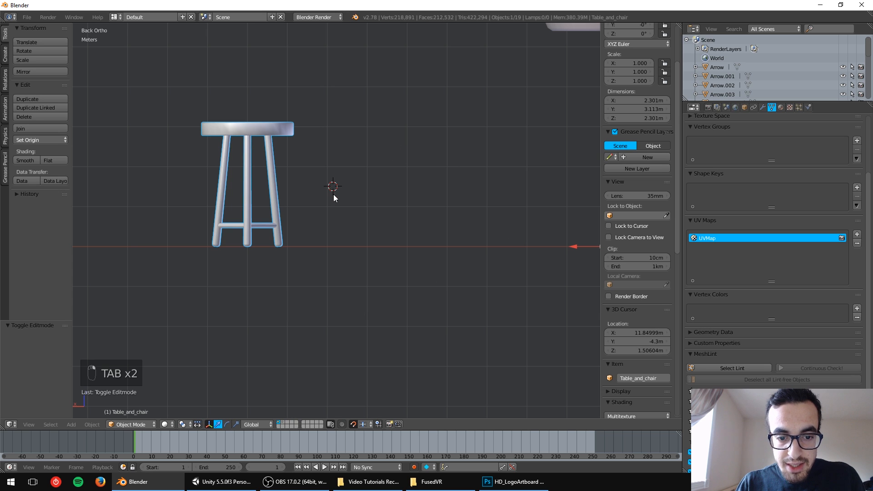
scroll(333, 191, up, 4)
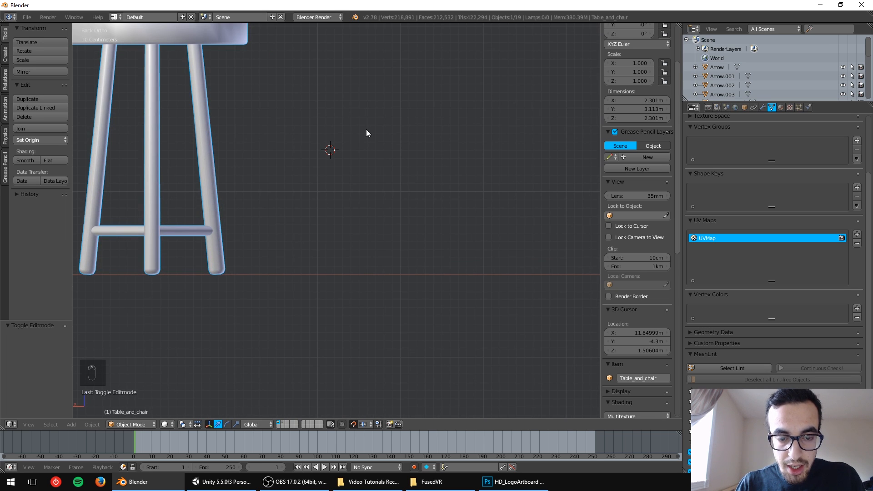
click(445, 211)
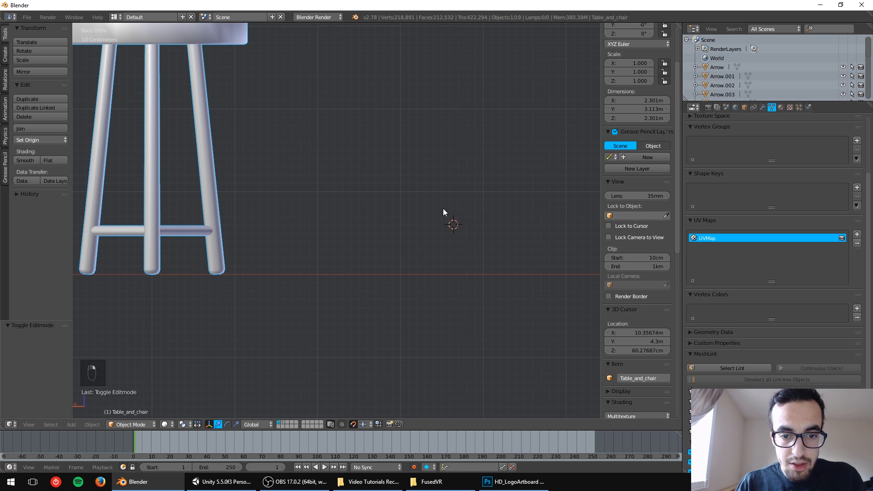
click(408, 85)
click(568, 203)
scroll(379, 238, down, 4)
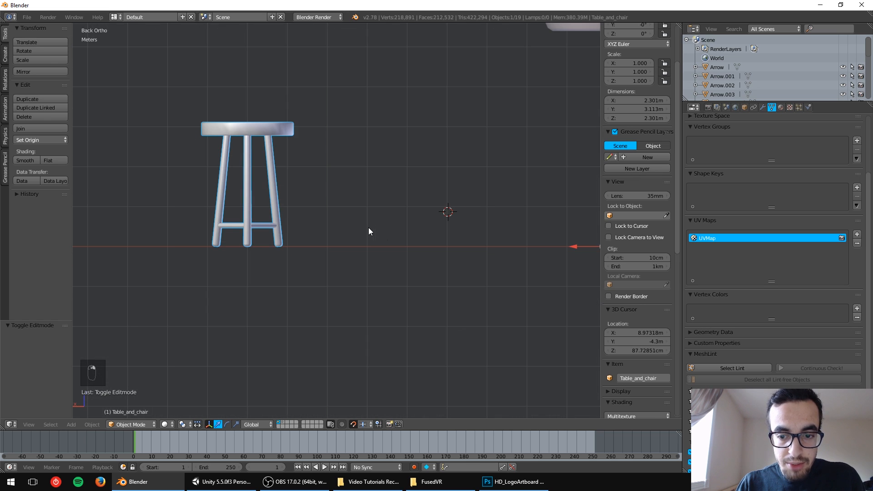
Step: Toggle the view properties display and examine the 3D cursor's location values there
scroll(613, 162, down, 10)
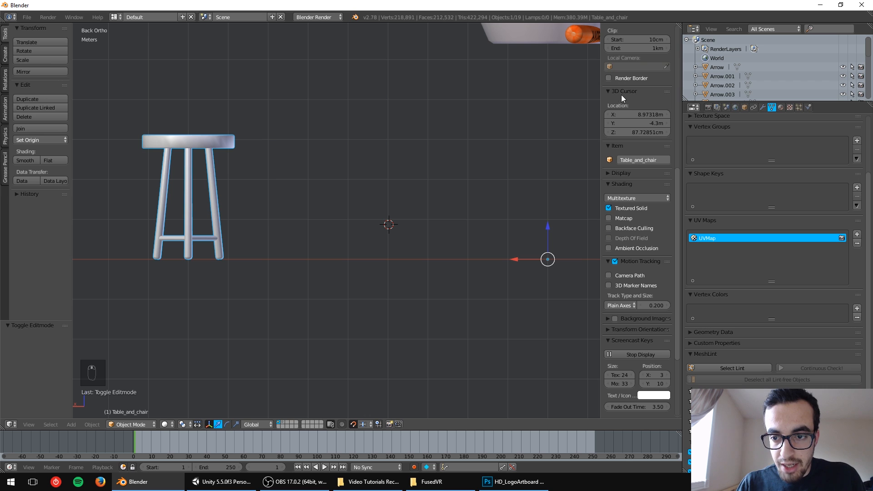
key(n)
key(n)
key(n)
key(n)
key(n)
key(n)
key(n)
key(n)
key(n)
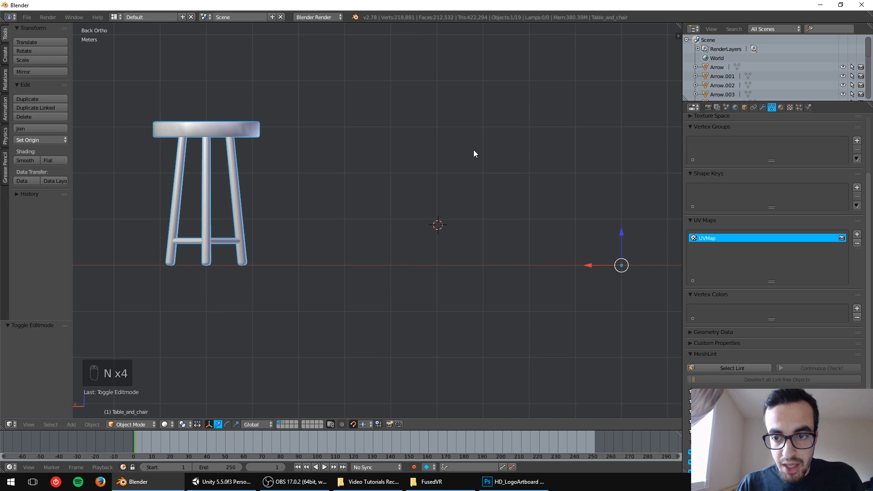
key(n)
key(n)
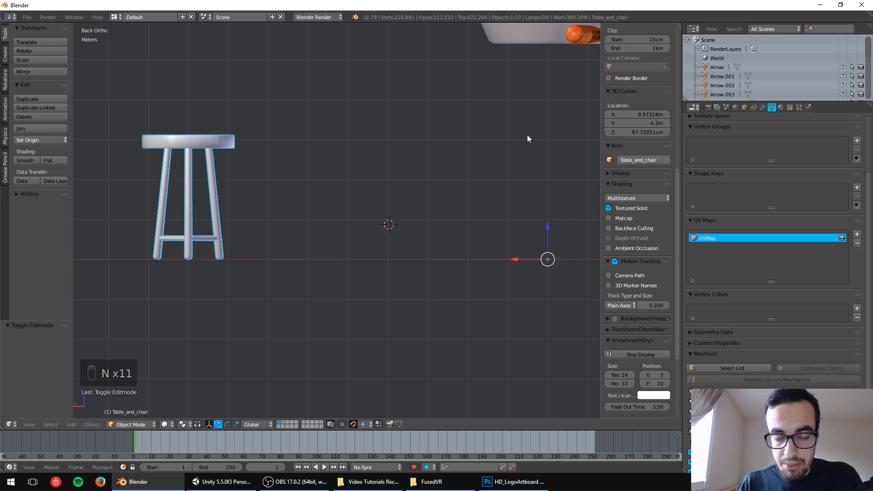
scroll(629, 136, up, 8)
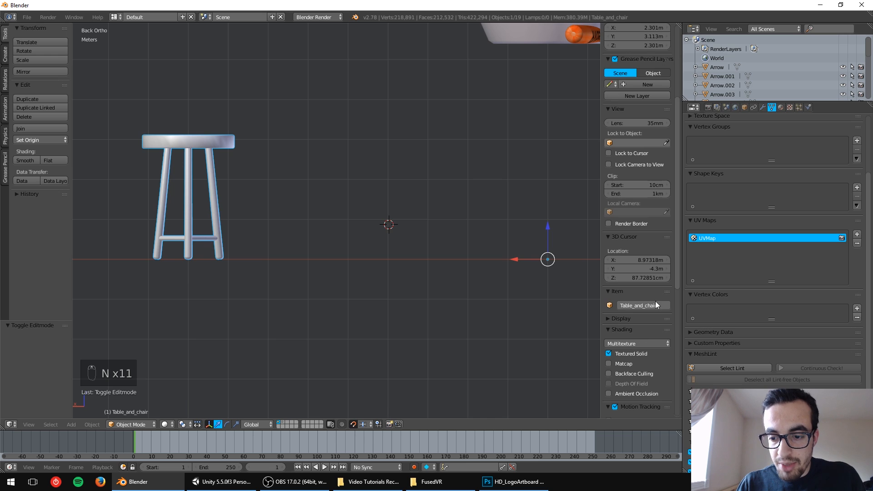
key(n)
key(n)
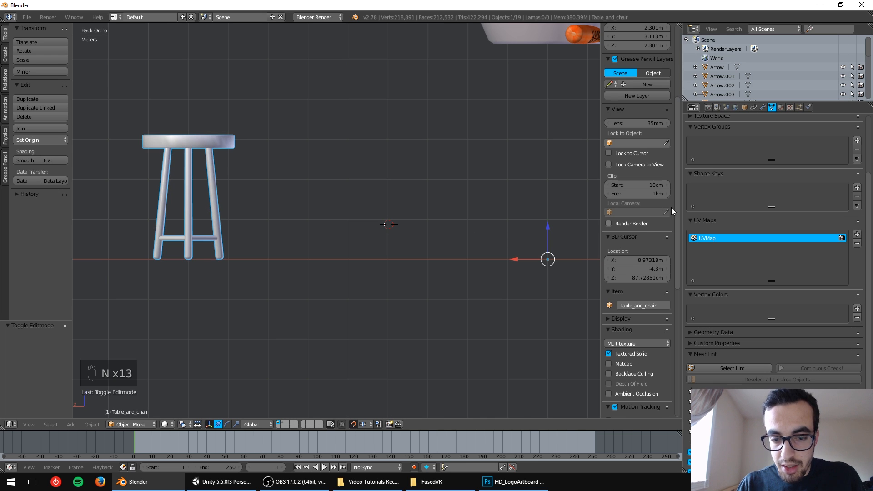
Step: Set the 3D cursor's Z location to 0 m
scroll(634, 209, up, 2)
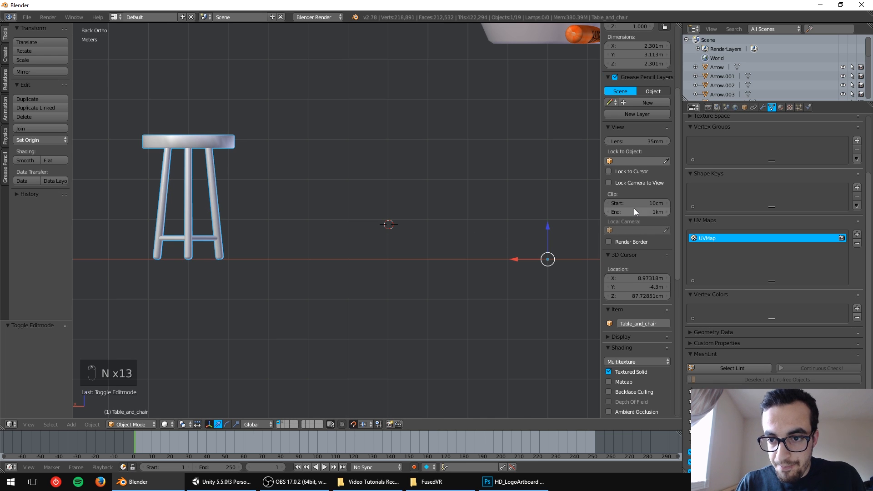
scroll(634, 209, down, 3)
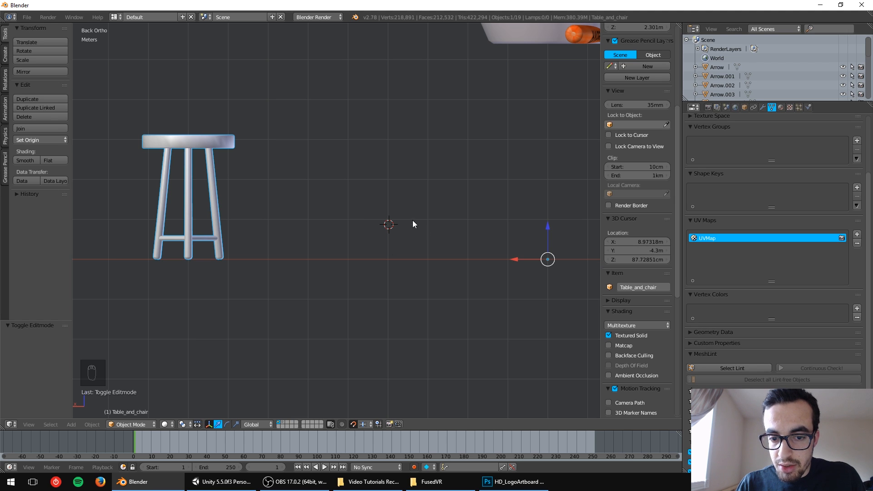
click(640, 259)
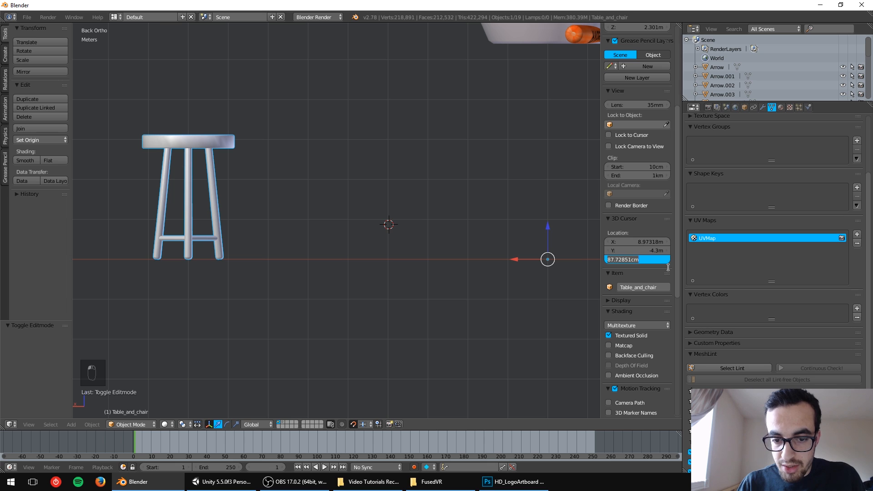
text(0)
key(Return)
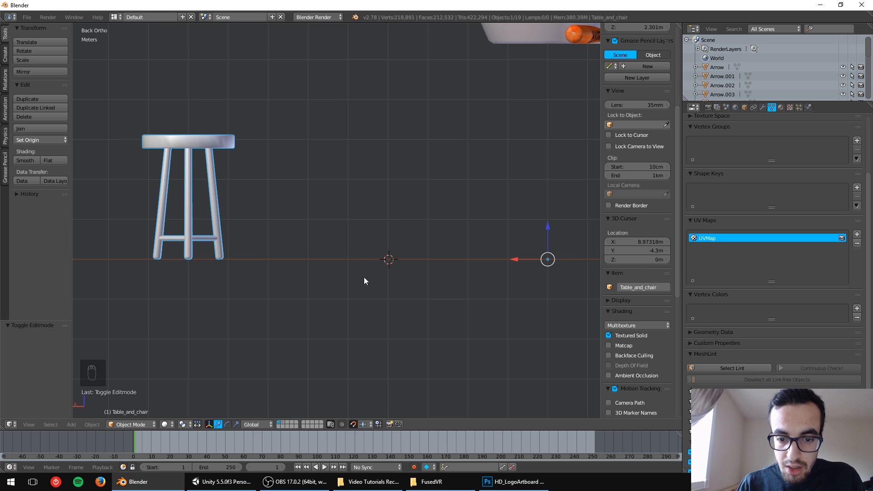
Step: Enter Edit Mode on the stool, clear the selection, and select the edge loop around the seat's top face
middle_drag(355, 256, 424, 275)
scroll(412, 199, up, 2)
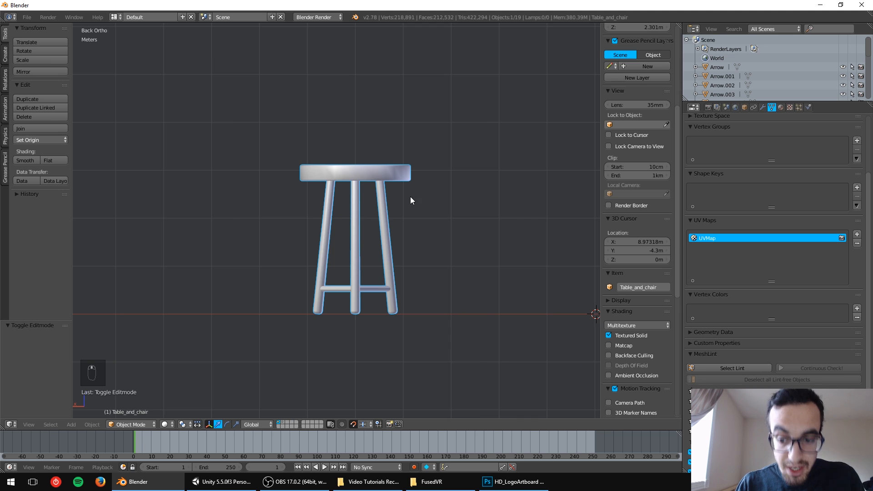
key(Tab)
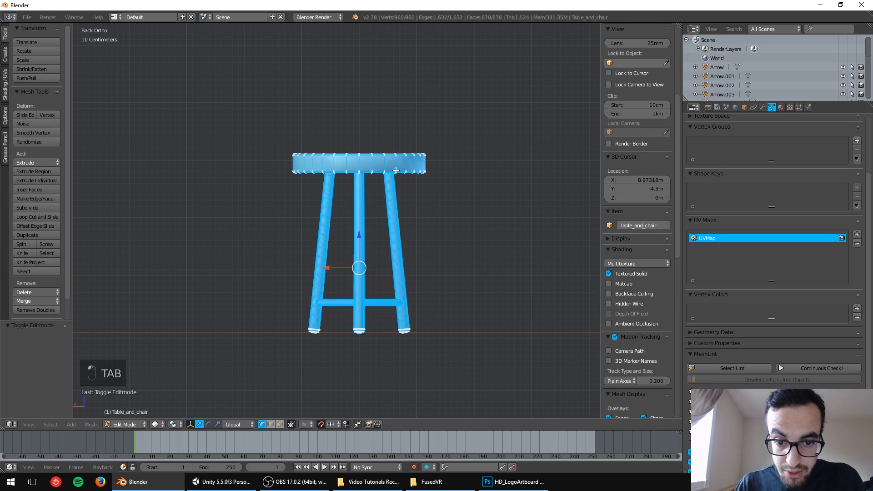
shift+middle_drag(396, 169, 428, 241)
scroll(319, 224, up, 4)
key(a)
key(ctrl+KP_1)
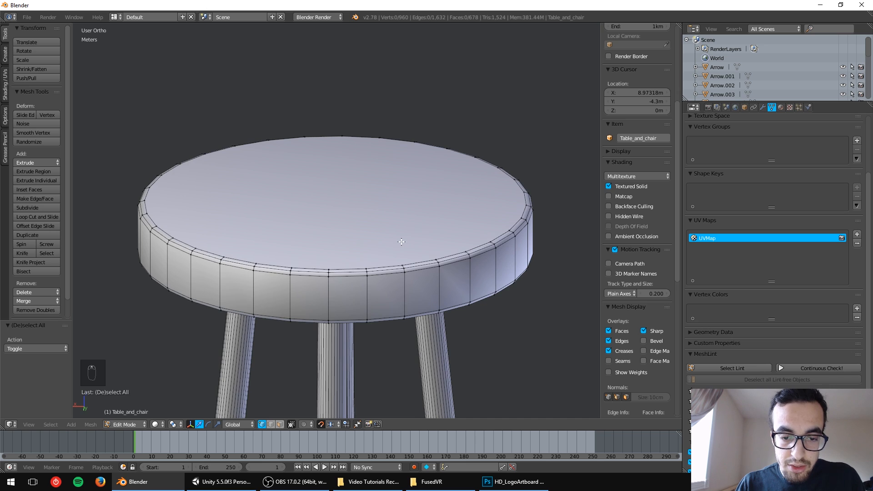
key(ctrl+KP_1)
middle_drag(421, 185, 320, 230)
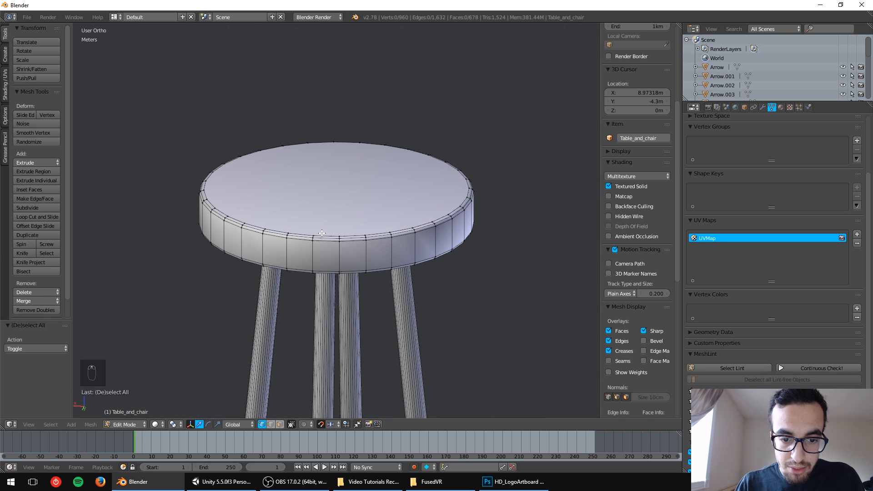
alt+right_click(322, 234)
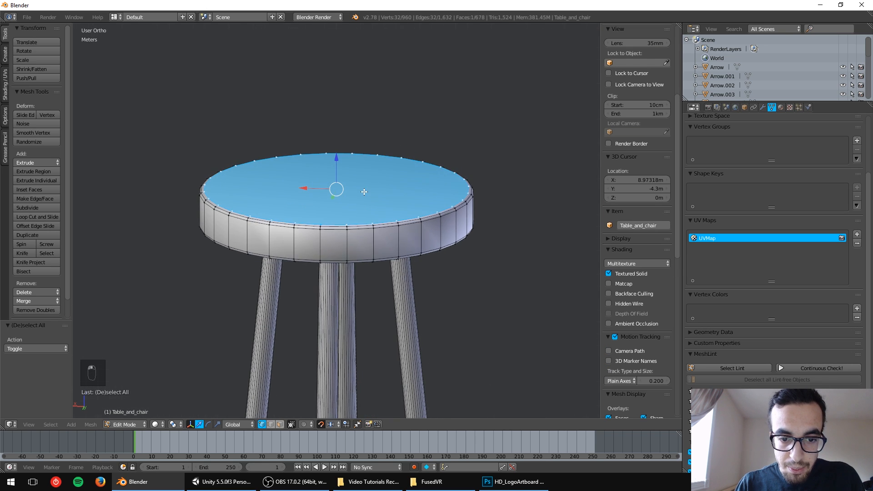
Step: Inspect the selected loop against the whole stool from behind and above, and deselect everything
key(ctrl+KP_1)
scroll(343, 129, down, 3)
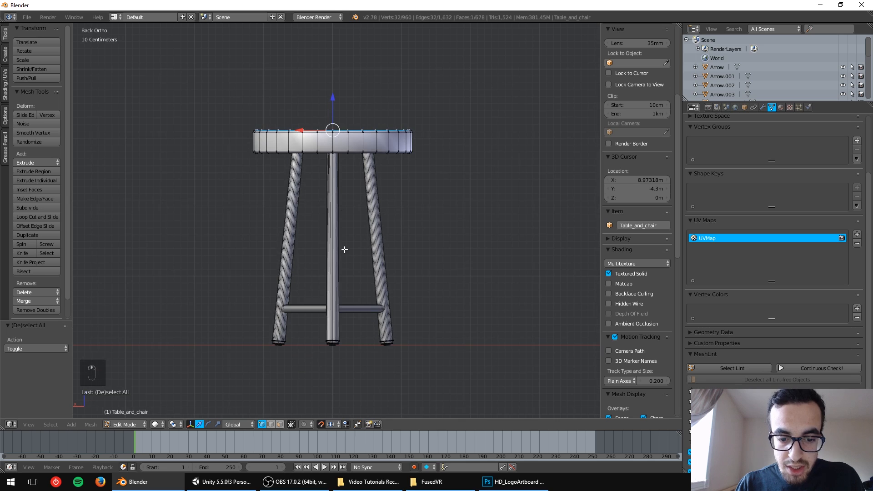
middle_drag(348, 363, 324, 342)
key(ctrl+KP_1)
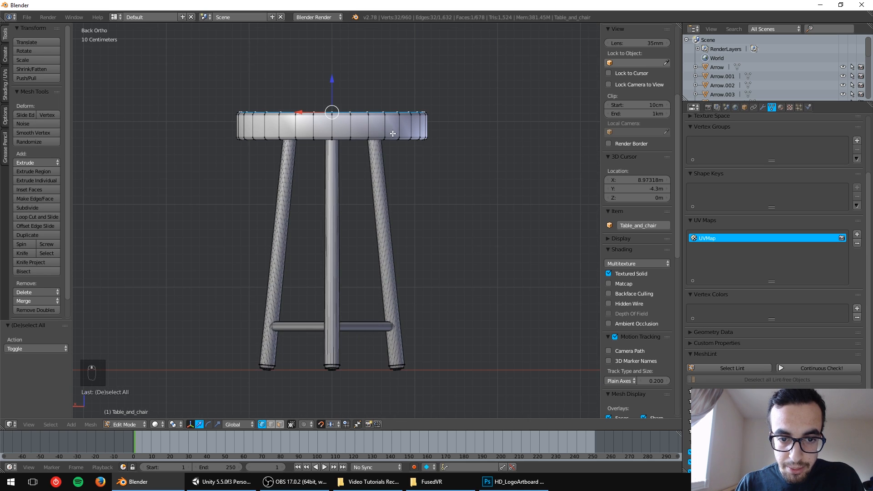
shift+middle_drag(364, 75, 362, 144)
middle_drag(362, 114, 350, 144)
key(a)
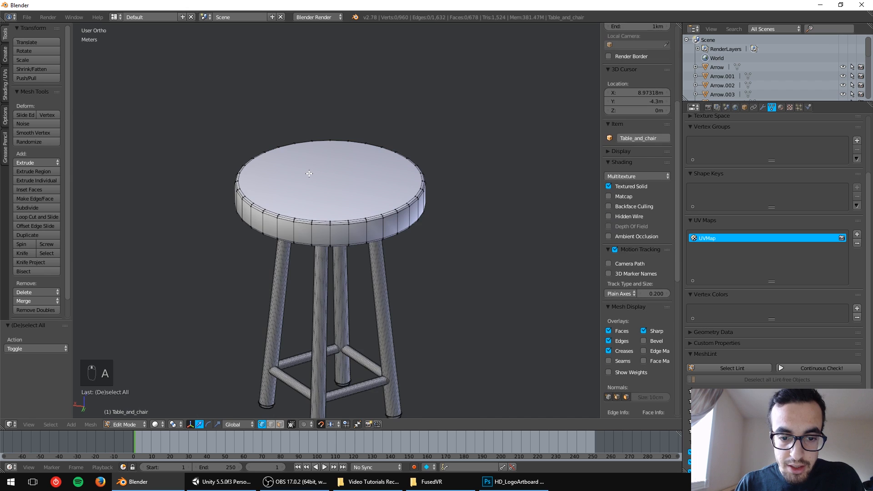
Step: Switch to edge selection and back to vertex selection, and reselect the inner edge loop on top of the seat
scroll(310, 174, up, 3)
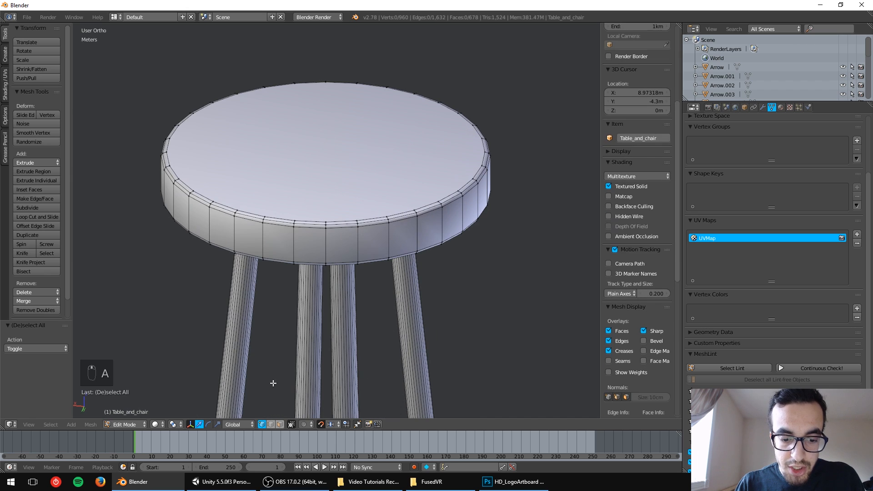
click(271, 424)
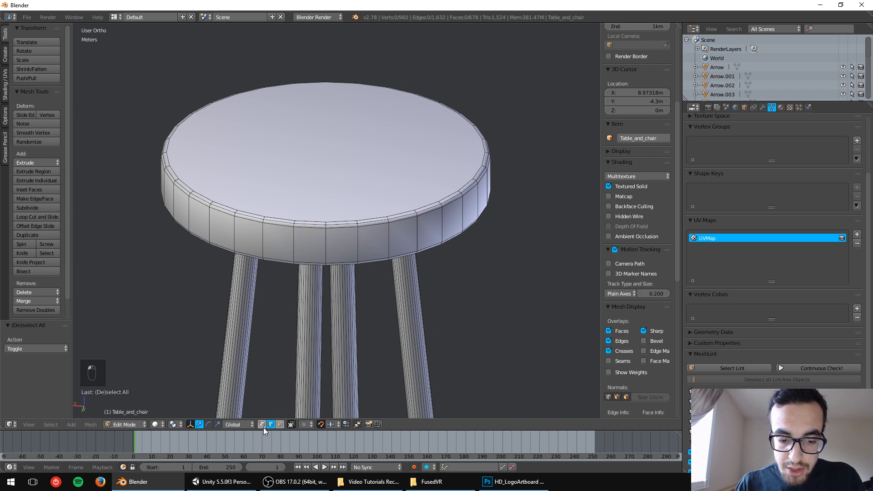
click(262, 424)
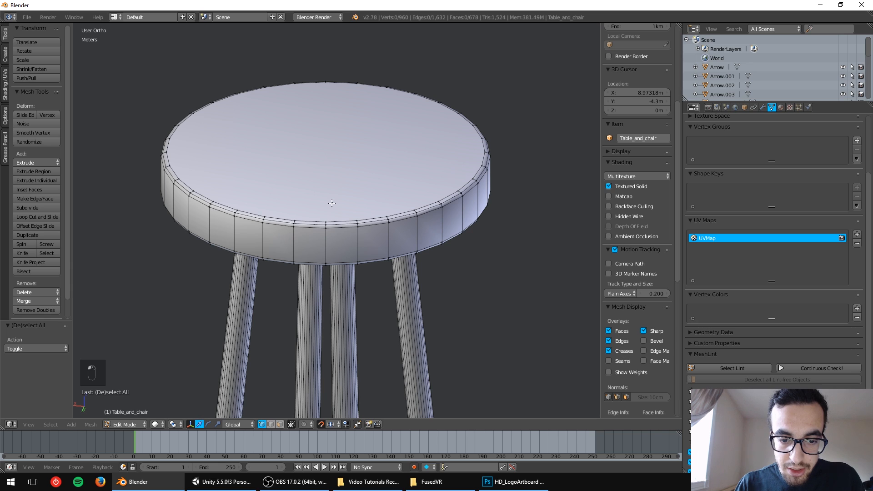
alt+click(308, 222)
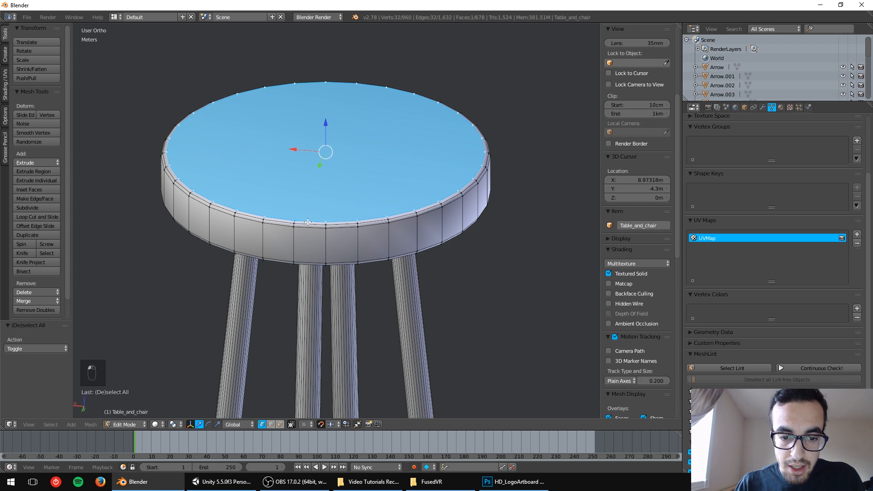
alt+click(341, 223)
alt+click(337, 220)
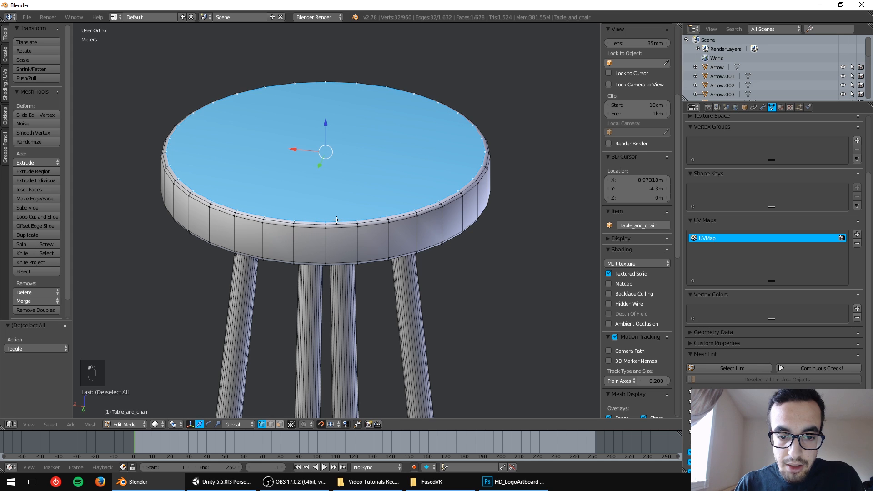
Step: Select a single vertex on the seat's rim up close and extend it to the full top edge loop again
scroll(341, 219, up, 6)
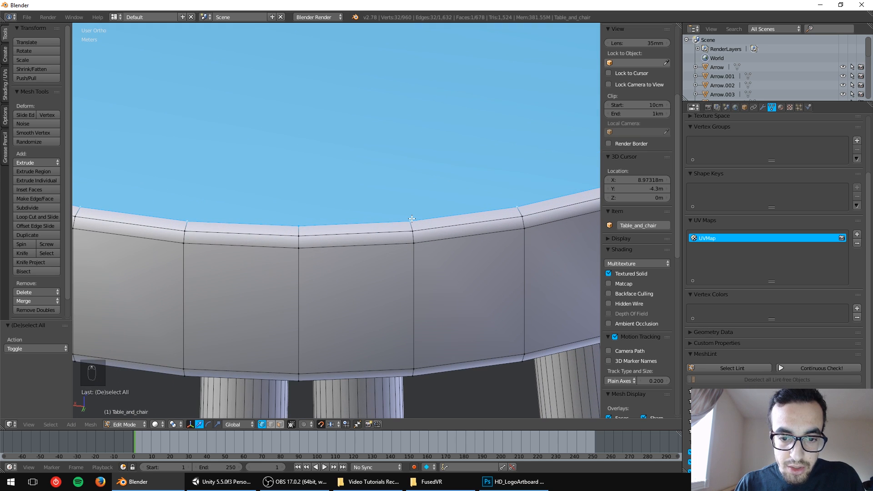
click(411, 219)
click(294, 223)
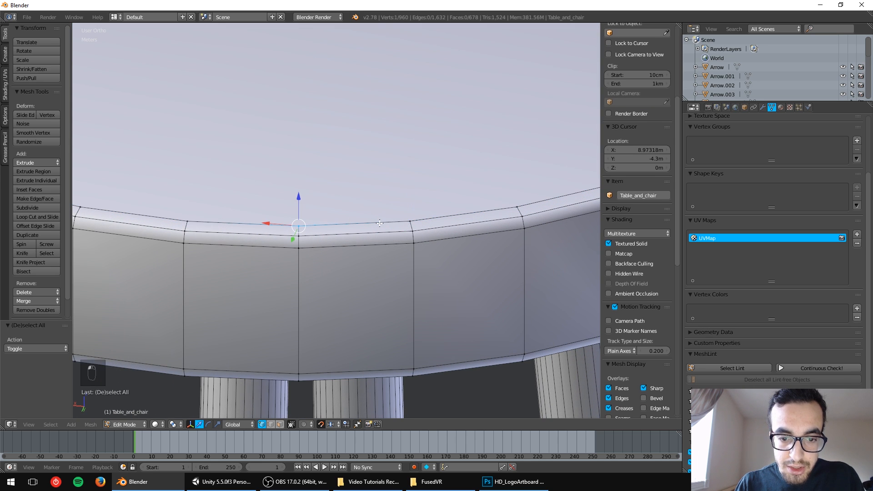
alt+right_click(338, 223)
scroll(337, 217, down, 7)
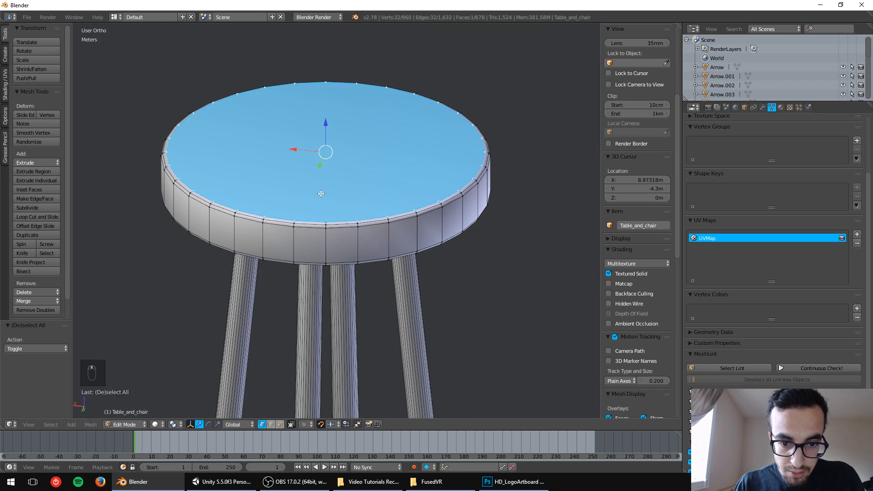
Step: Try moving the seat's top edge loop up and sideways in the back view
scroll(329, 203, up, 4)
scroll(331, 203, down, 4)
middle_drag(408, 194, 382, 173)
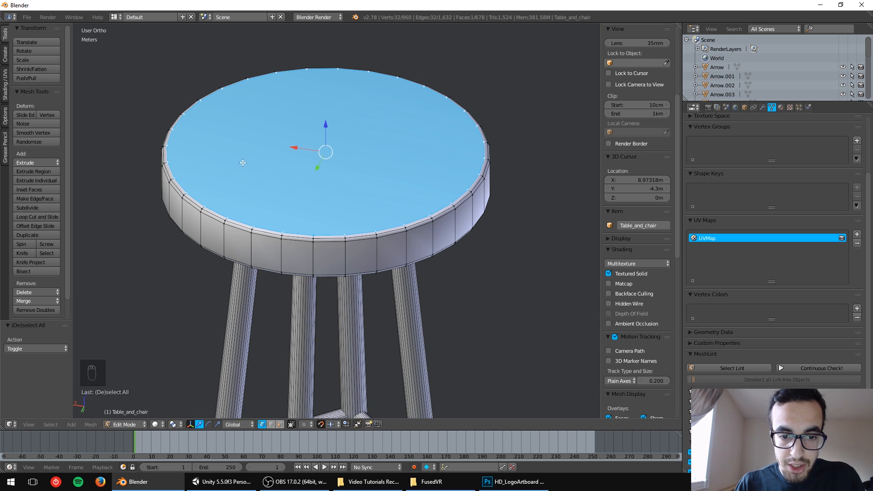
middle_drag(243, 163, 331, 151)
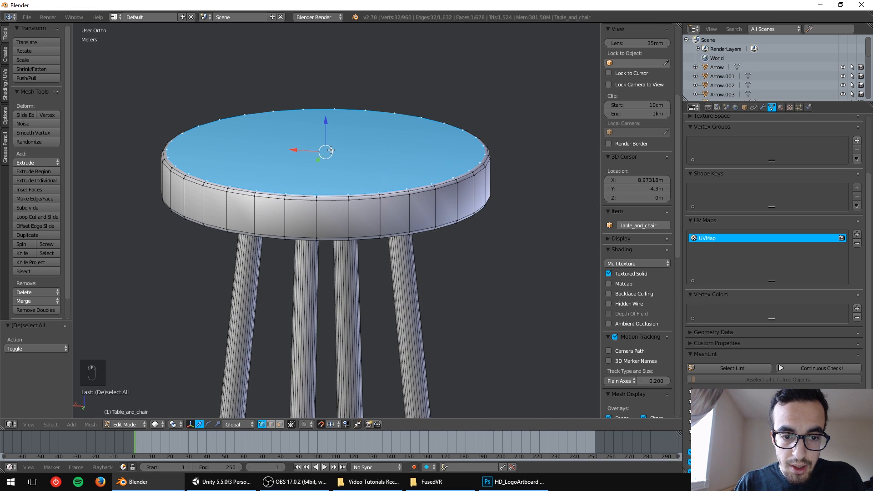
scroll(330, 150, up, 3)
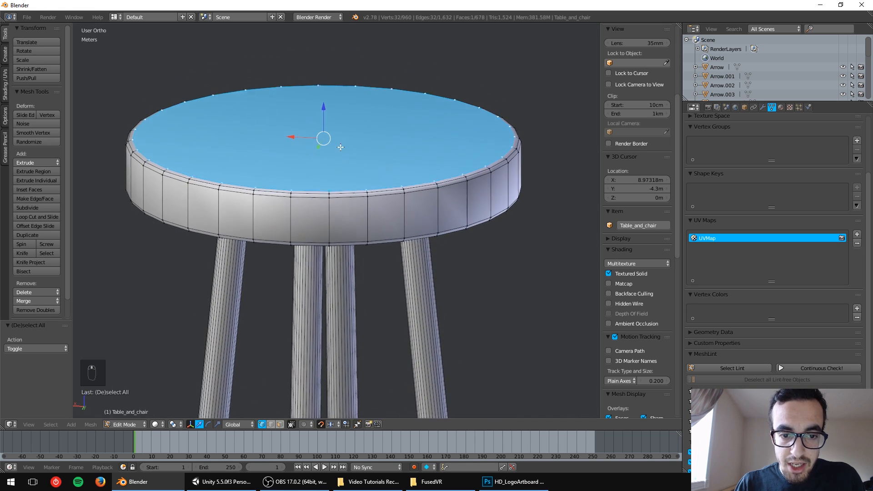
middle_drag(340, 147, 331, 134)
key(ctrl+KP_1)
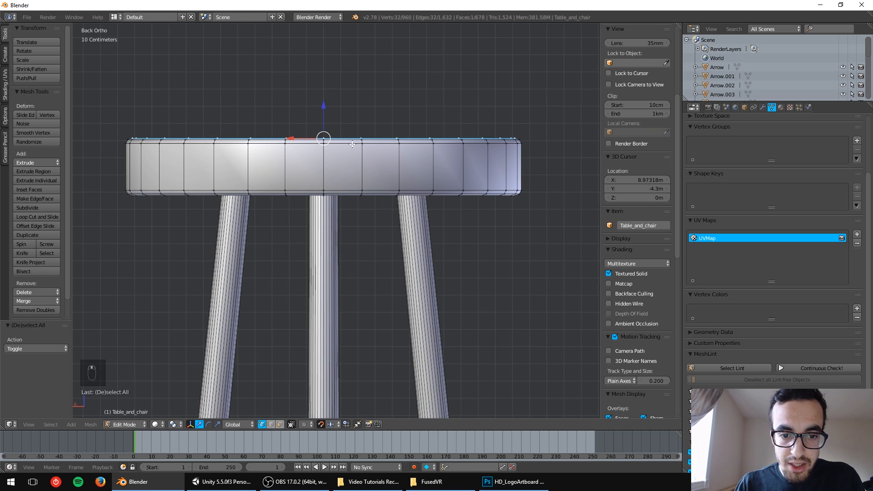
key(g)
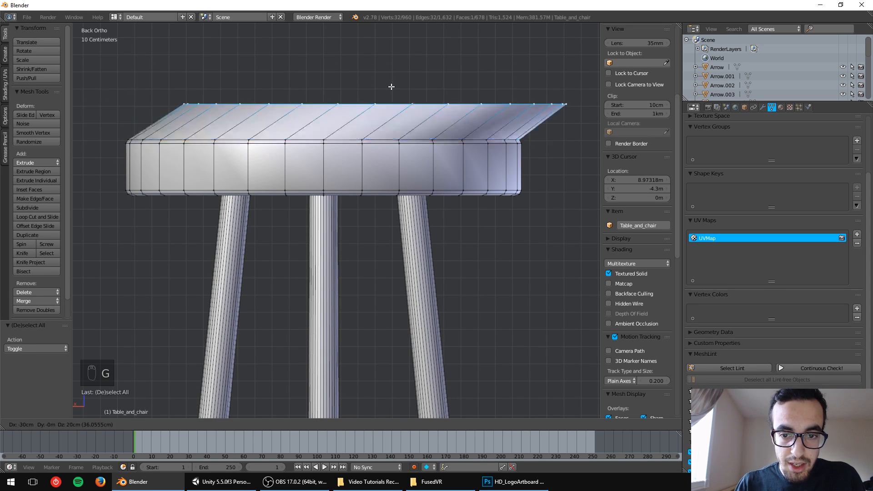
right_click(368, 91)
Step: Snap the 3D cursor to the selected seat loop, check it in wireframe, and return to Object Mode with solid shading
middle_drag(385, 123, 374, 139)
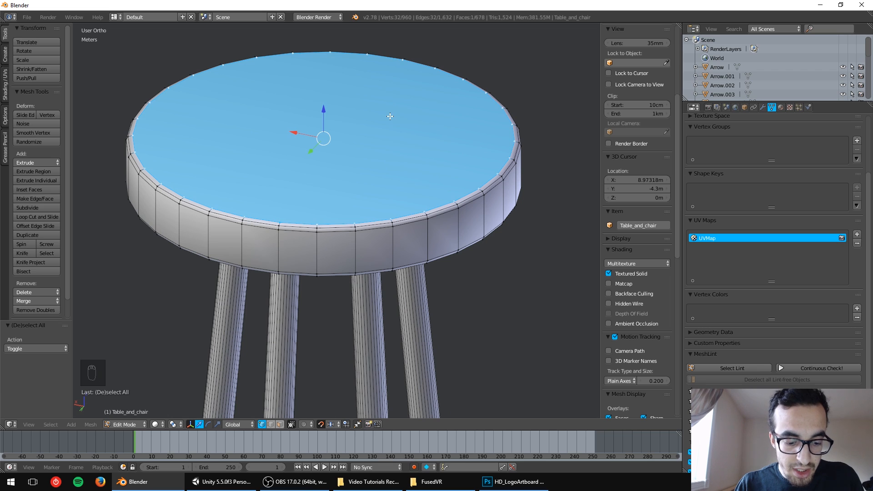
key(shift+s)
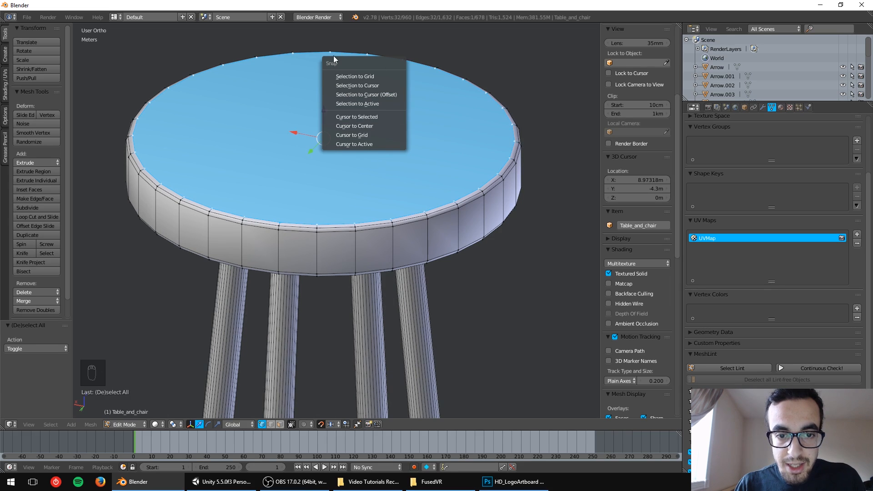
click(342, 118)
key(ctrl+KP_1)
key(z)
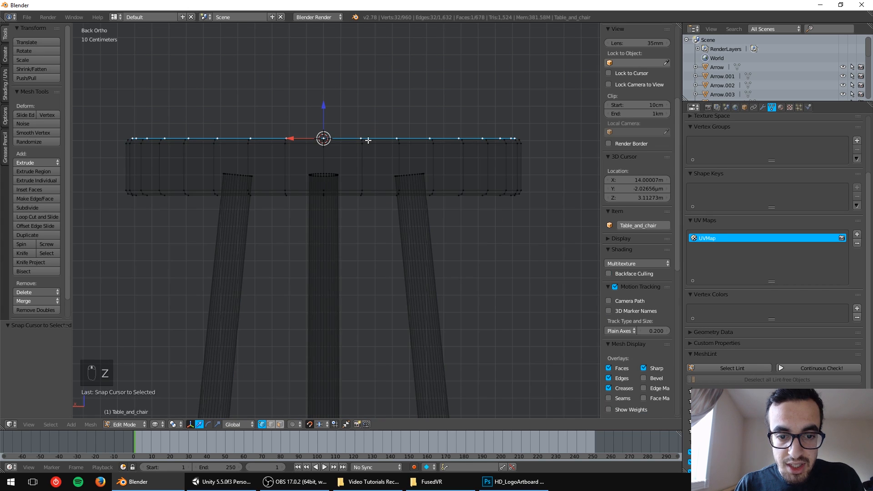
middle_drag(369, 140, 342, 162)
key(Tab)
key(z)
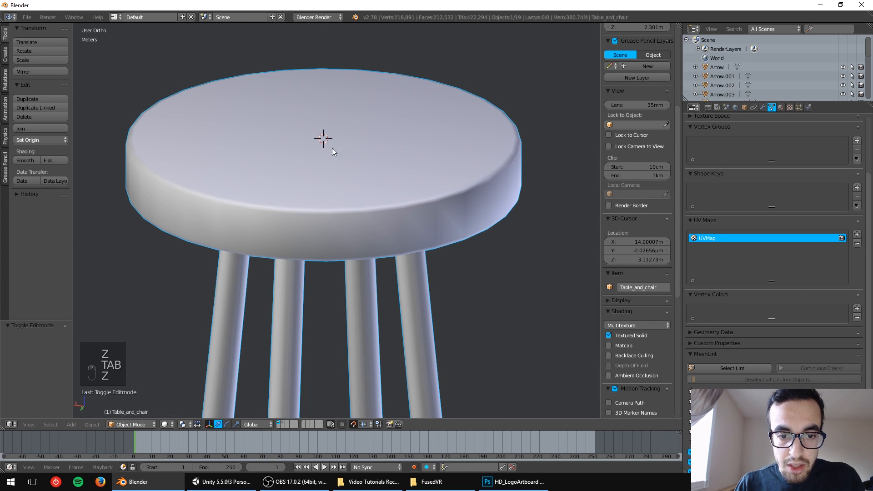
Step: Toggle Edit Mode and wireframe on the stool to examine the 3D cursor's position relative to the seat's top
key(ctrl+KP_1)
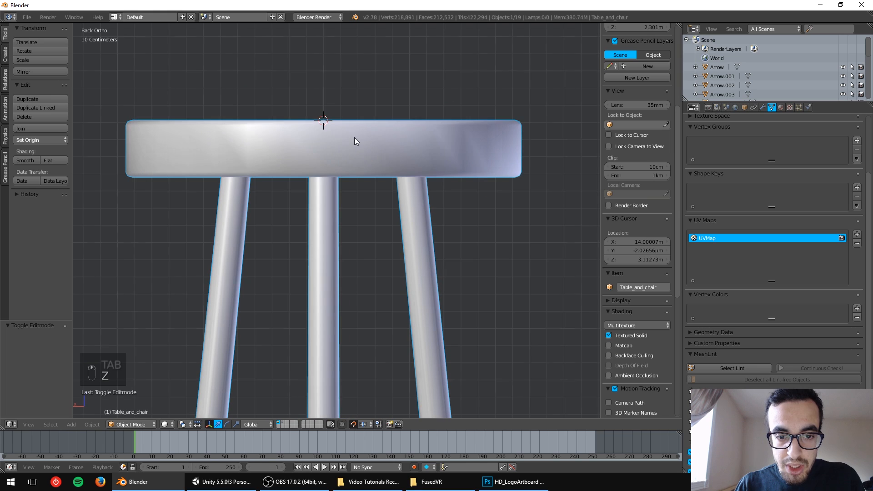
key(Tab)
middle_drag(337, 117, 364, 145)
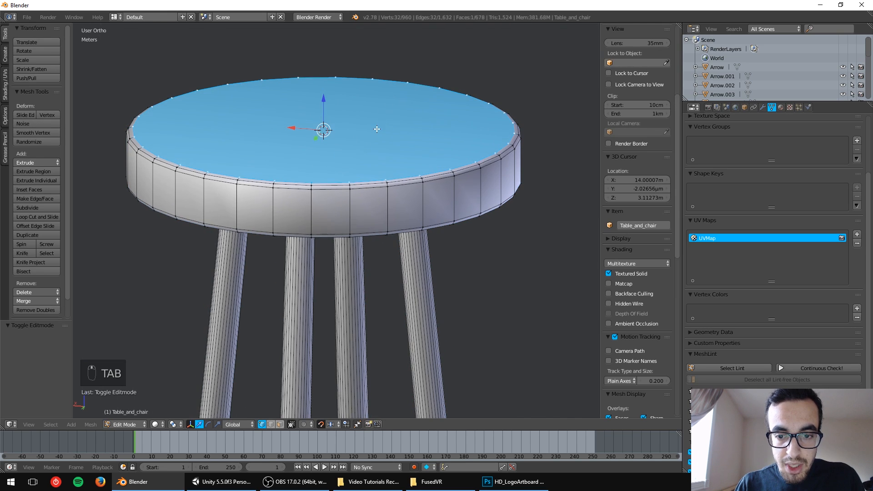
key(ctrl+KP_1)
key(z)
middle_drag(389, 117, 386, 160)
key(Tab)
key(z)
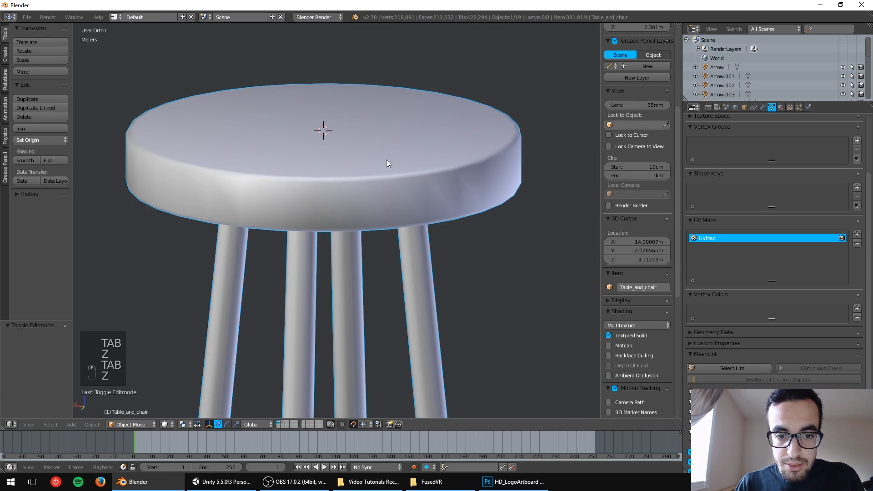
Step: Drop the 3D cursor to the stool's base by setting its Z location to 0 m
scroll(351, 165, down, 2)
shift+middle_drag(363, 221, 377, 108)
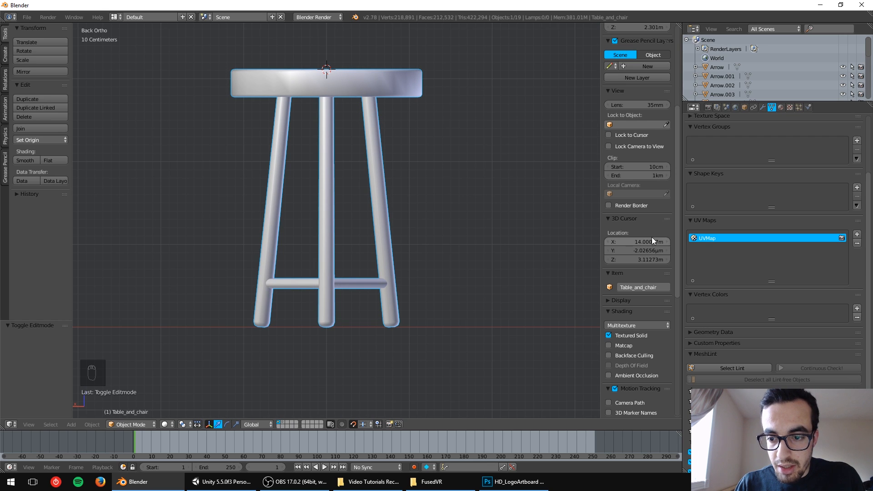
click(634, 259)
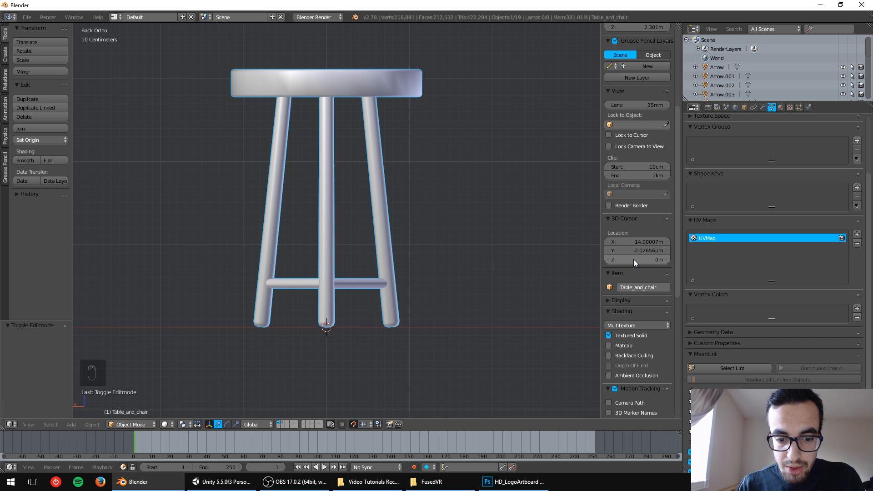
key(Return)
middle_drag(409, 247, 435, 293)
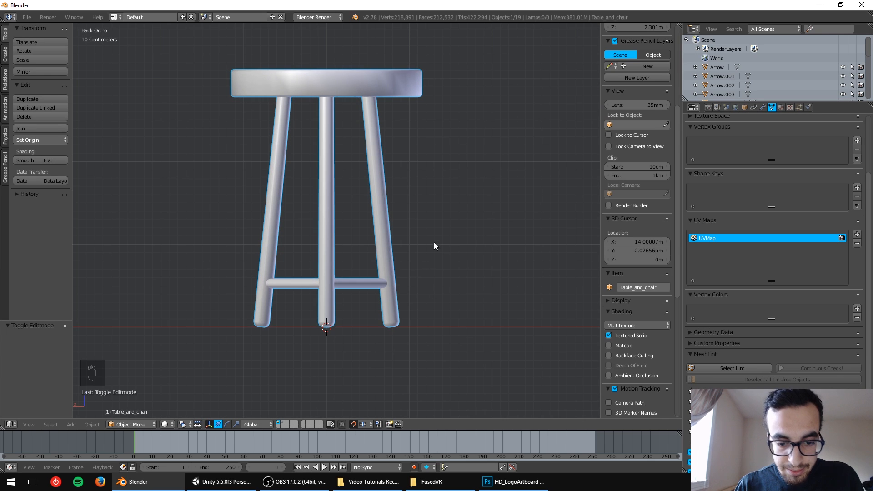
Step: Switch the stool into Edit Mode and back to Object Mode, ending in the back orthographic view
mouse_move(435, 243)
middle_down()
mouse_move(429, 224)
mouse_move(424, 233)
middle_up()
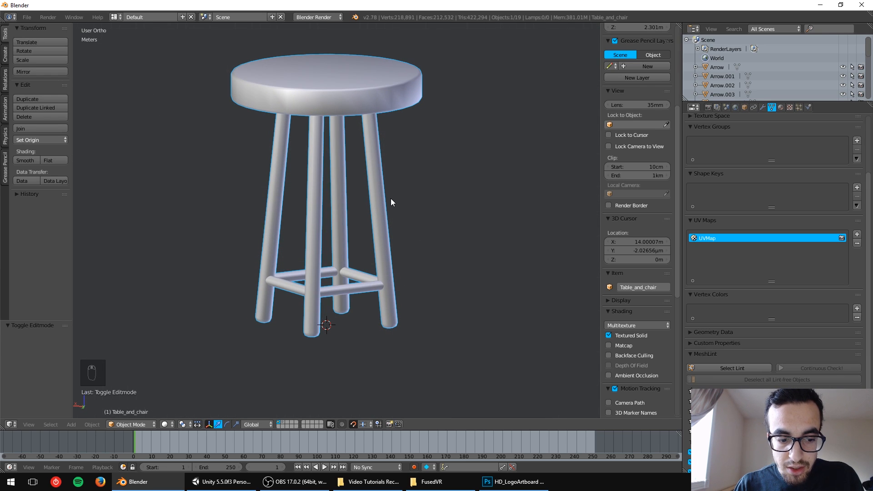
click(132, 424)
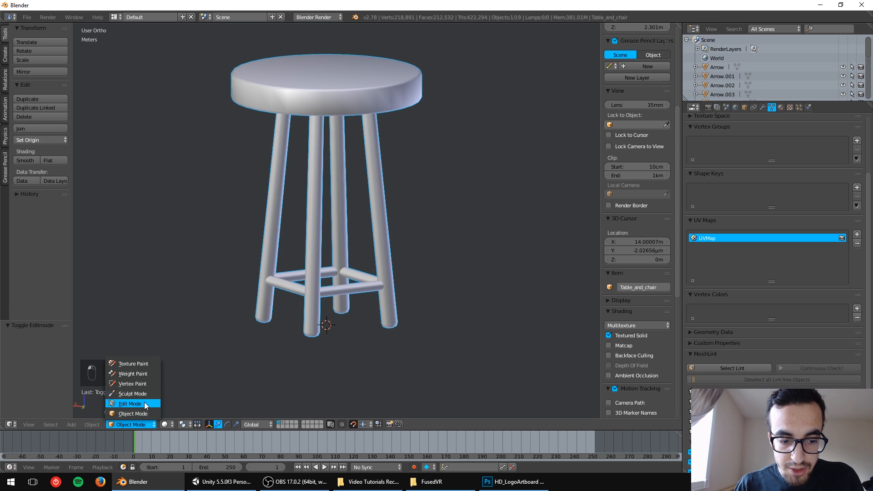
click(144, 402)
click(138, 424)
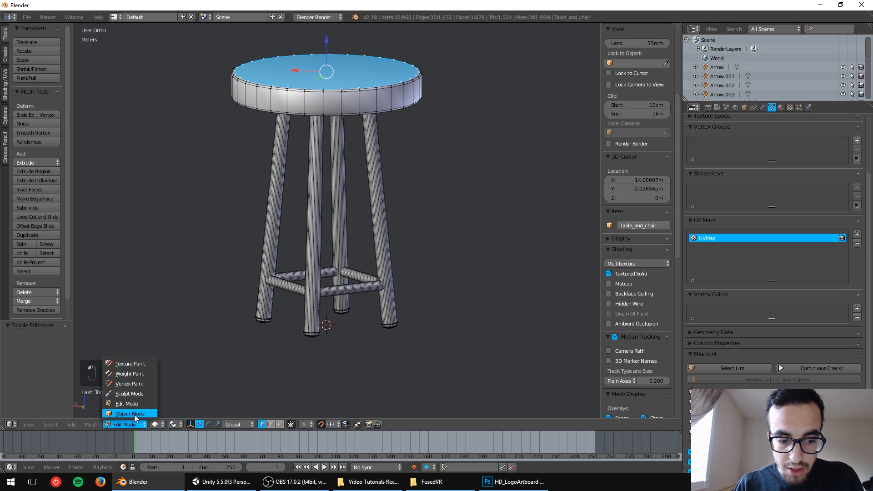
click(130, 413)
key(ctrl+KP_1)
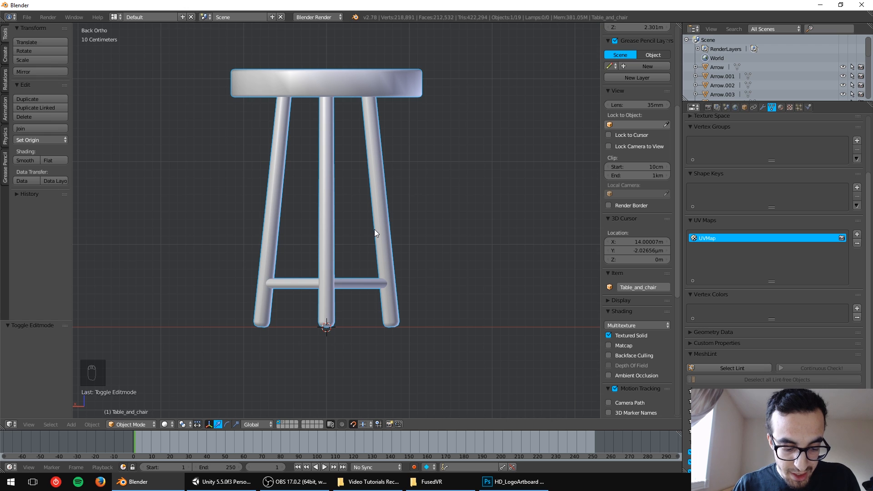
Step: Try setting the stool's origin to its geometry using Origin to Geometry
key(ctrl+alt+shift+c)
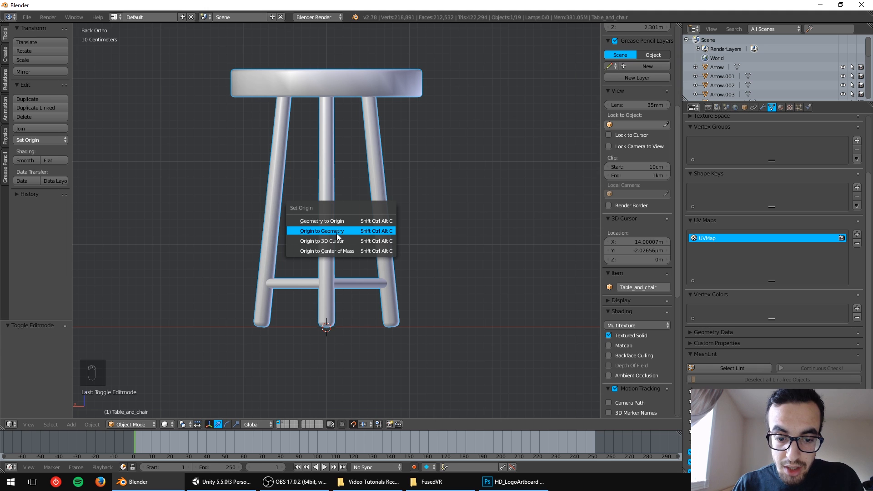
click(337, 237)
mouse_move(367, 231)
middle_down()
mouse_move(367, 244)
mouse_move(330, 217)
mouse_move(325, 237)
mouse_move(356, 229)
mouse_move(321, 250)
mouse_move(361, 212)
mouse_move(352, 208)
mouse_move(371, 232)
middle_up()
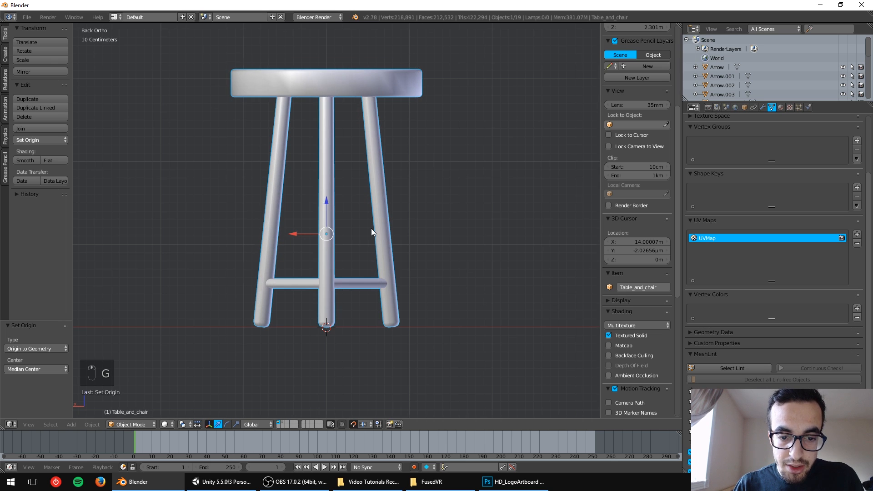
middle_drag(349, 307, 375, 250)
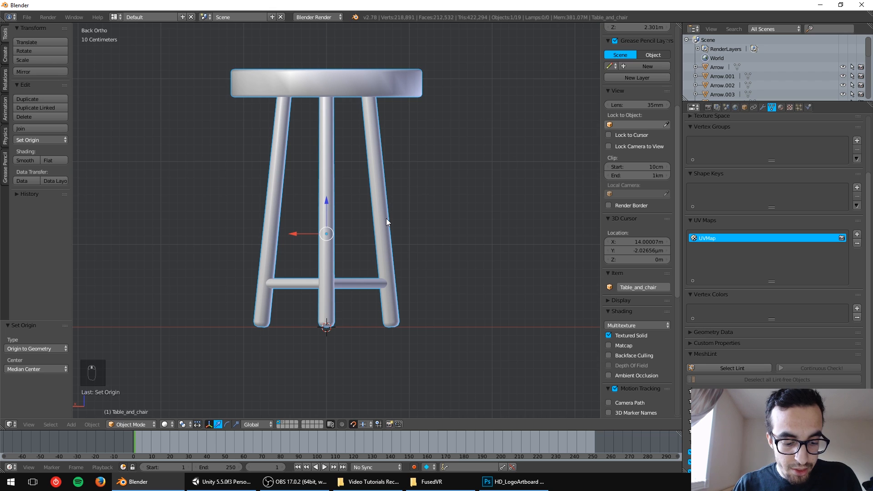
Step: Set the stool's origin to the 3D cursor at its base and display the scene in wireframe
key(ctrl+alt+shift+c)
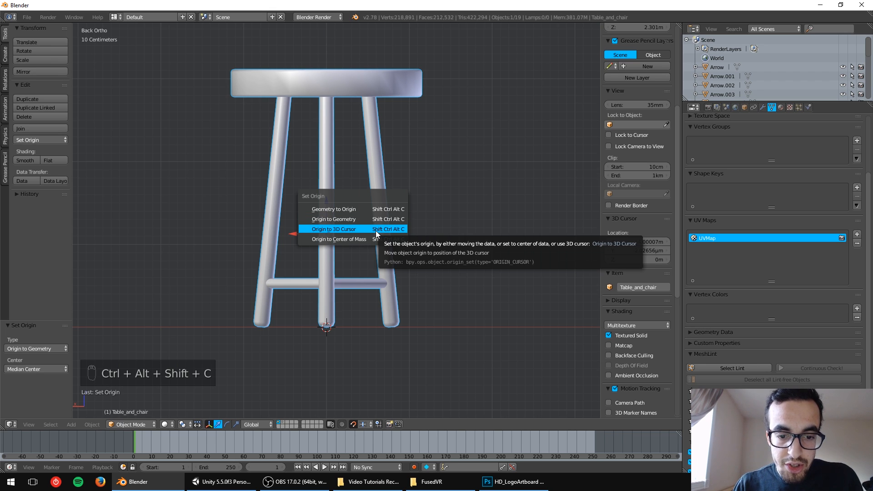
click(378, 230)
middle_drag(398, 231, 393, 249)
scroll(362, 261, down, 6)
key(z)
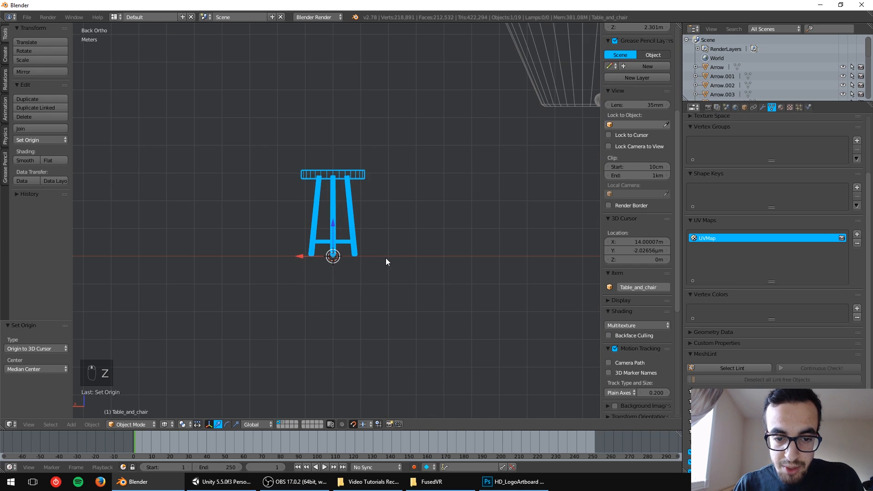
Step: Test moving the stool with its origin at the base, cancelling each move
key(g)
right_click(446, 223)
shift+middle_drag(485, 222, 397, 252)
key(g)
right_click(303, 253)
middle_drag(396, 252, 339, 196)
scroll(340, 196, up, 5)
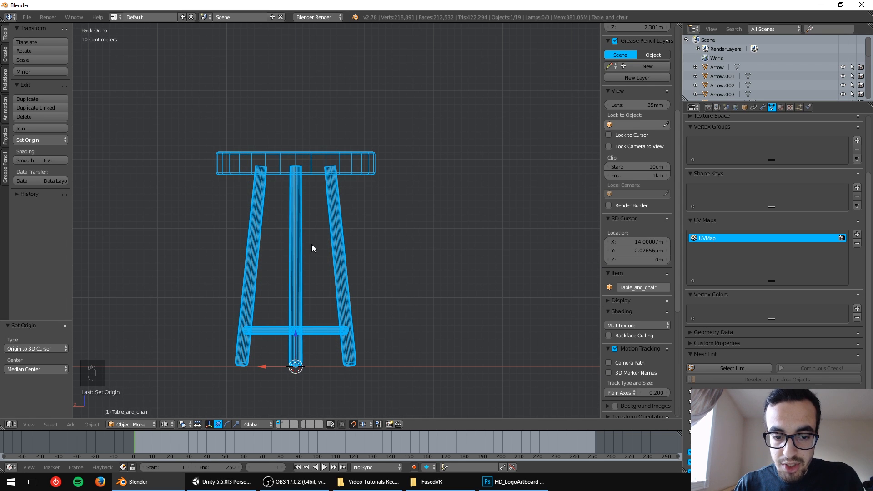
Step: Select the large bowling pin and return the viewport to solid shading
scroll(312, 244, down, 5)
shift+middle_drag(425, 223, 237, 267)
scroll(356, 168, down, 4)
right_click(350, 191)
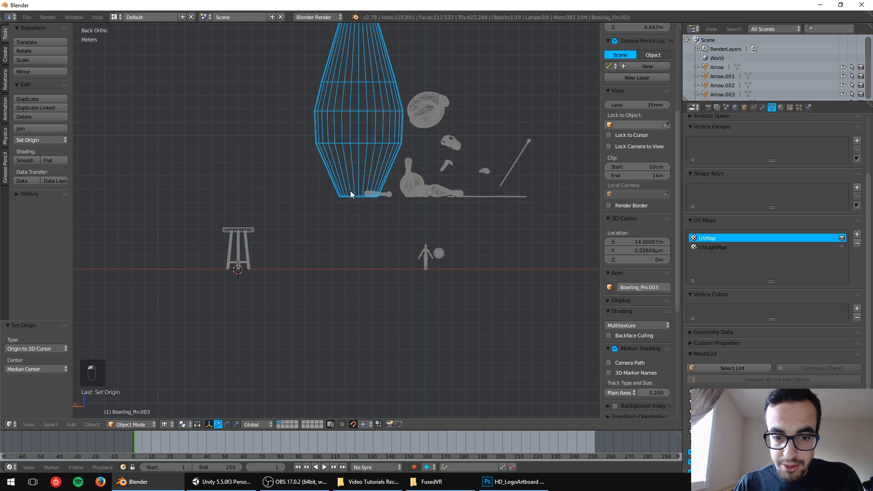
shift+middle_drag(367, 134, 324, 310)
middle_drag(325, 108, 302, 130)
key(z)
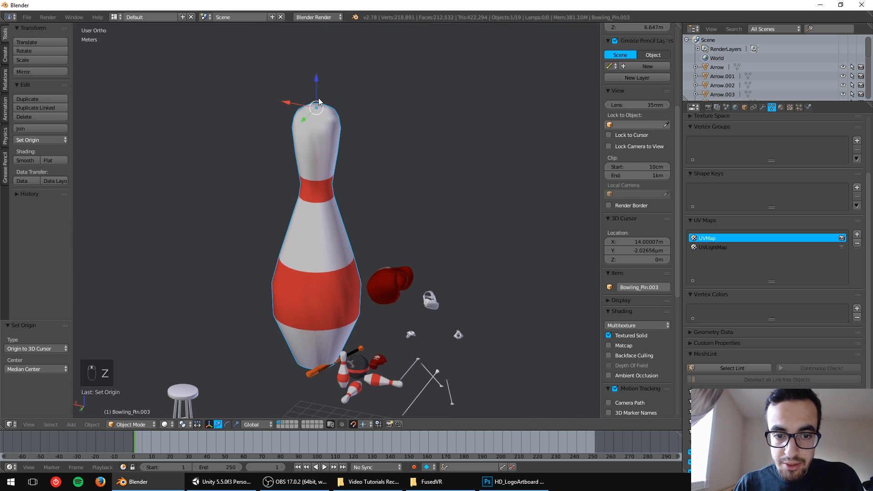
Step: Test moving and scaling the large bowling pin about its origin at the top, cancelling both transforms
middle_drag(319, 102, 416, 182)
key(g)
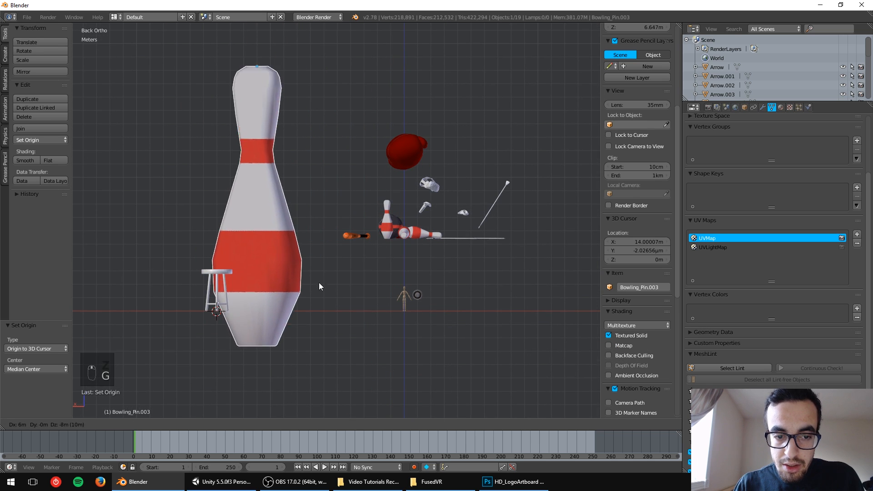
right_click(319, 283)
shift+middle_drag(369, 126, 373, 238)
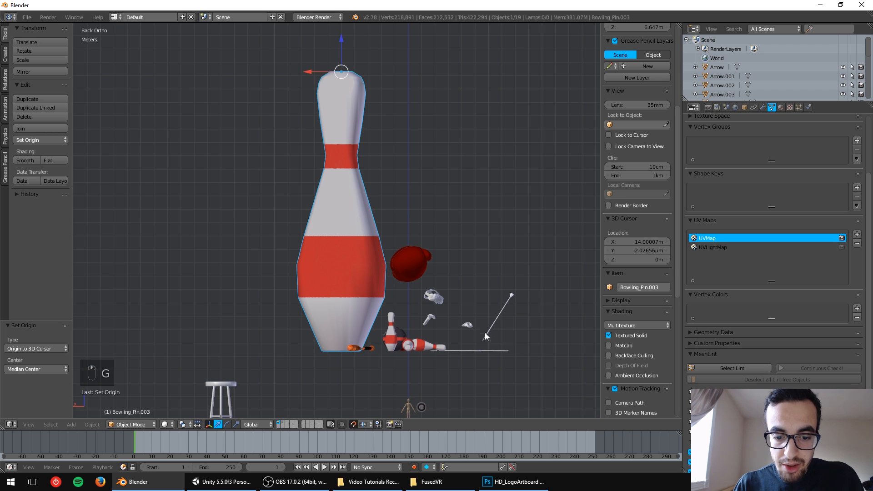
key(s)
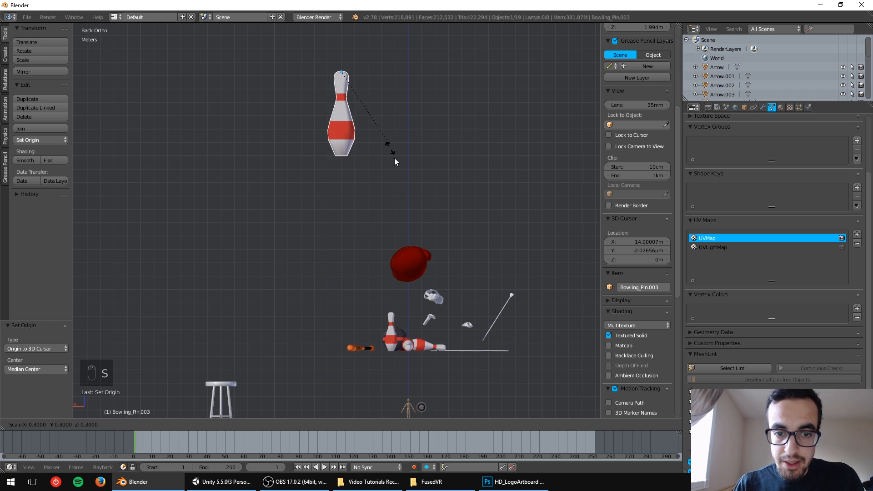
right_click(399, 197)
shift+middle_drag(365, 270, 343, 111)
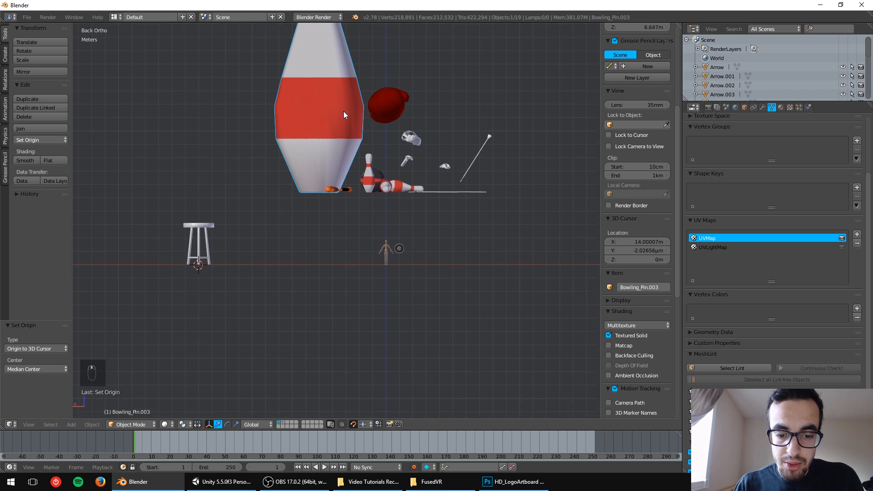
Step: Enter Edit Mode on the large bowling pin, clear the selection and select the edge loop around its base
key(Tab)
scroll(318, 192, up, 4)
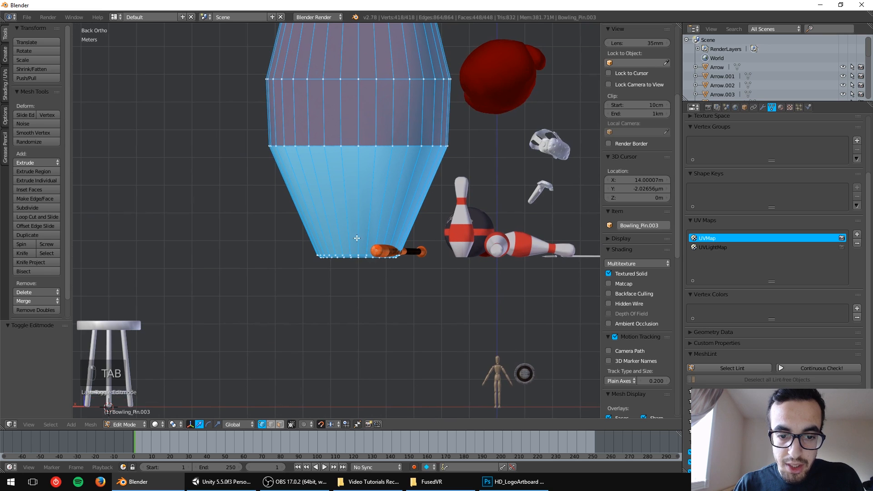
middle_drag(353, 234, 352, 203)
key(a)
scroll(354, 224, up, 4)
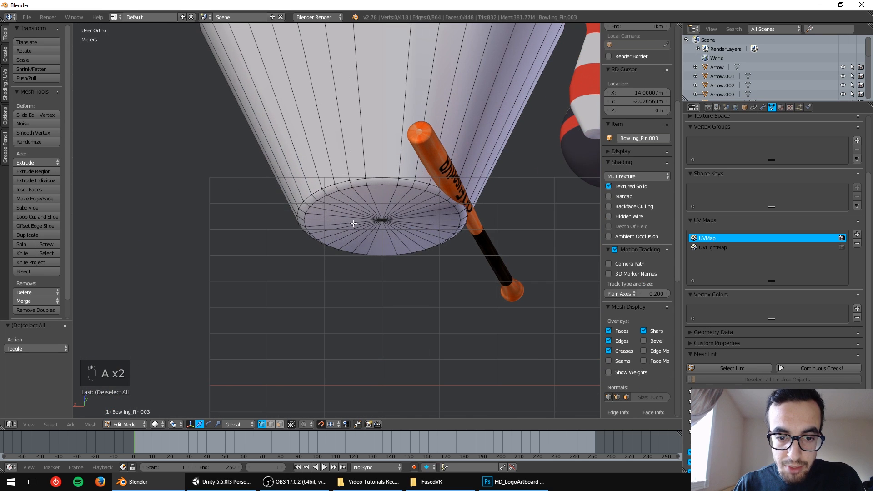
alt+right_click(374, 186)
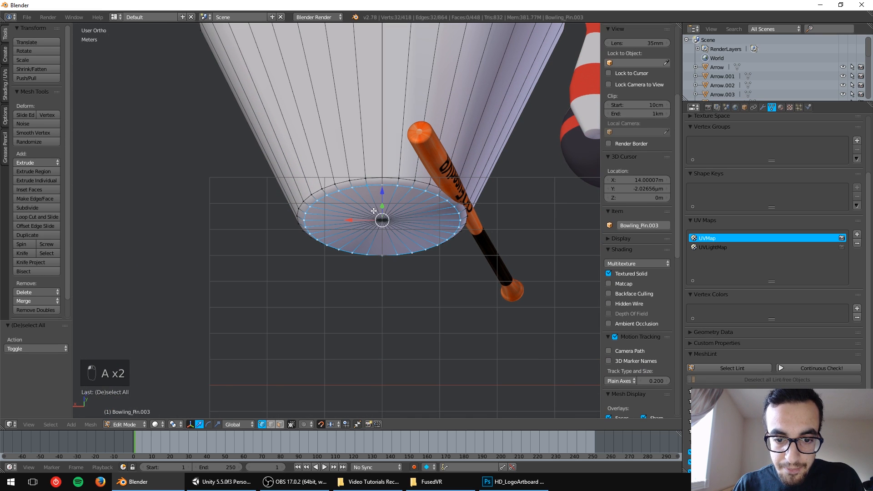
Step: Reselect only the bowling pin's base edge loop and snap the 3D cursor to the selection
key(a)
key(a)
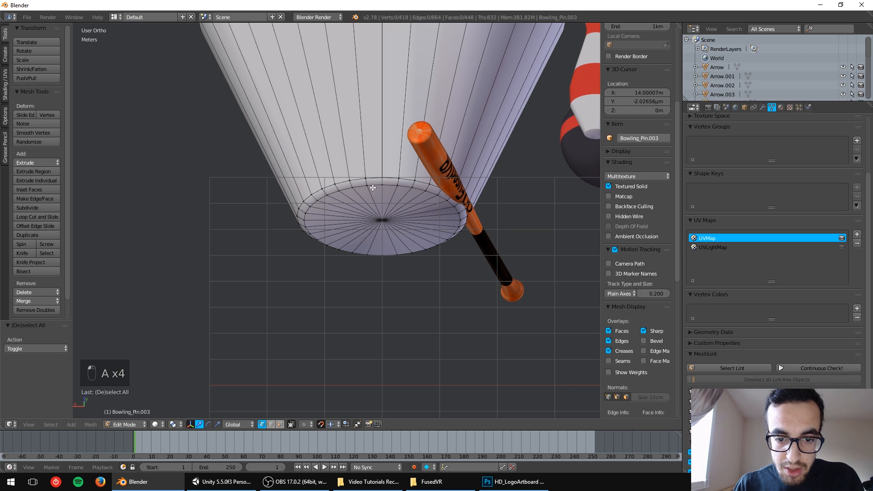
alt+right_click(373, 187)
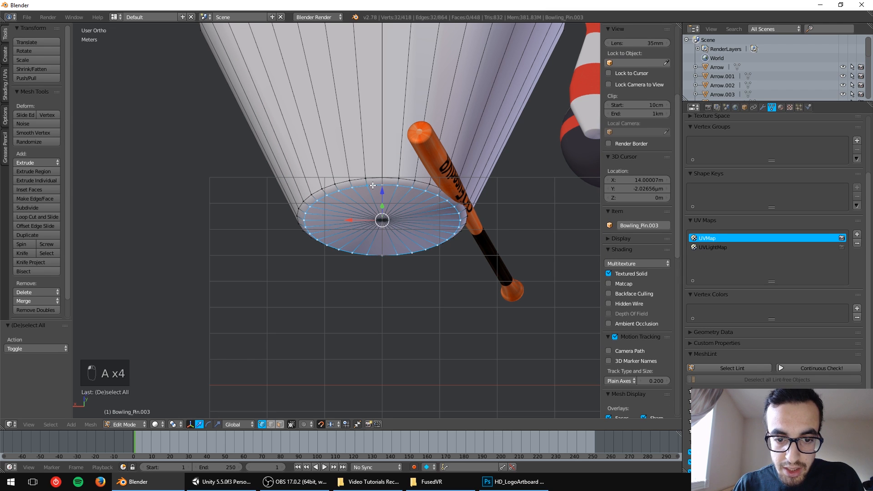
key(shift+s)
click(376, 187)
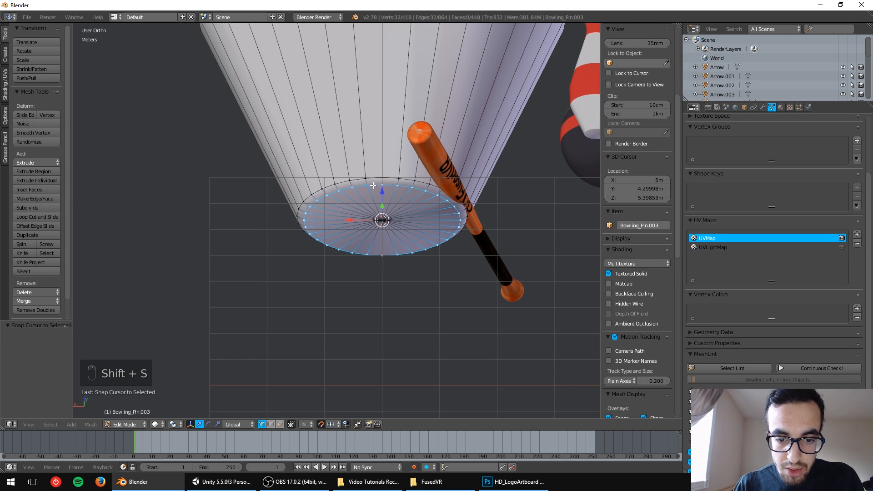
Step: Leave mesh editing and set the large bowling pin's origin to the 3D cursor at the centre of its base
key(ctrl+KP_1)
key(Tab)
scroll(369, 177, down, 6)
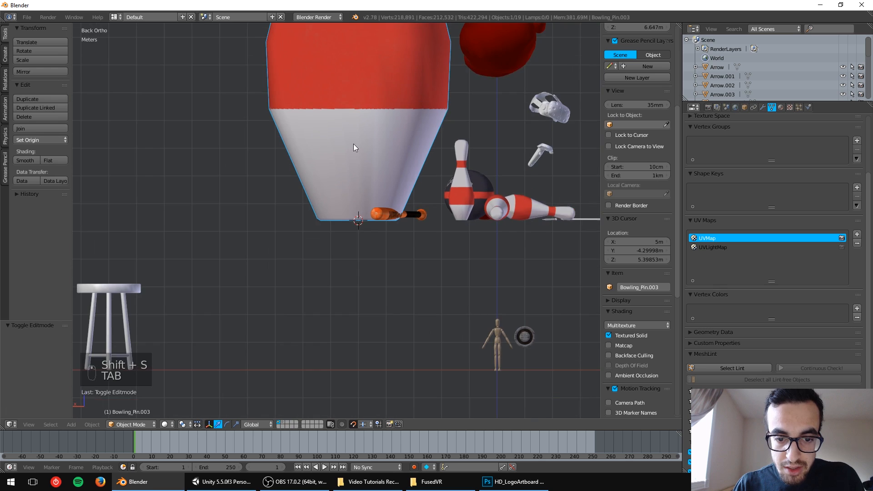
key(ctrl+alt+shift+c)
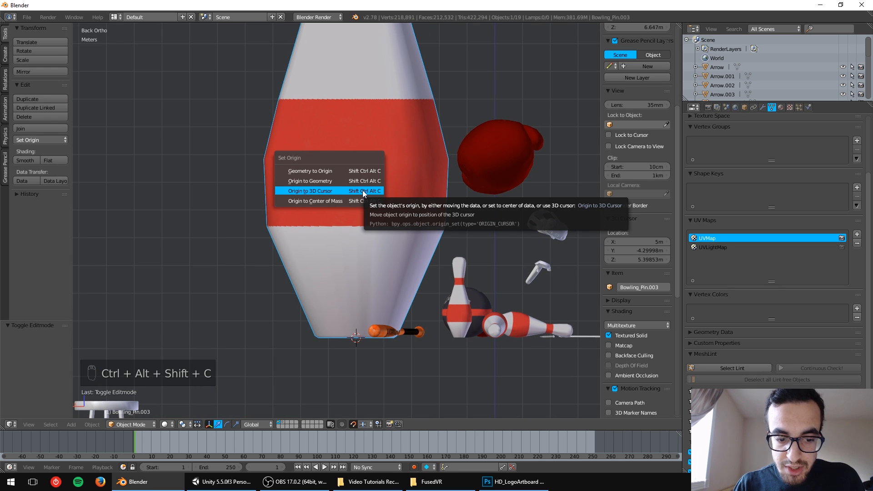
click(363, 193)
Step: Scale the large bowling pin down to 0.1 of its size about its base in wireframe display
key(z)
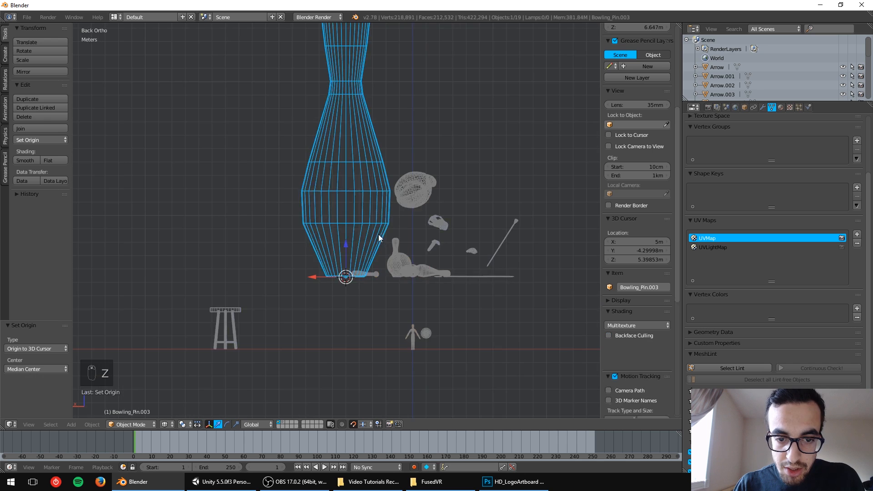
key(g)
right_click(345, 159)
shift+middle_drag(344, 224, 329, 134)
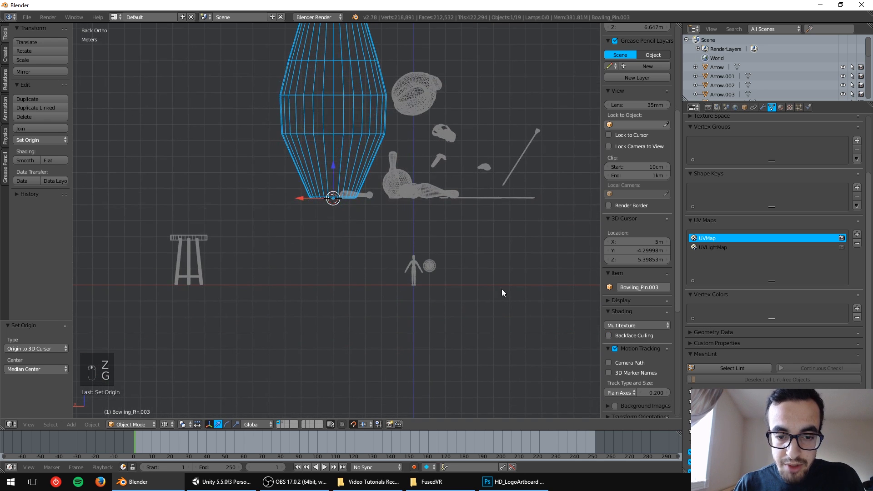
key(s)
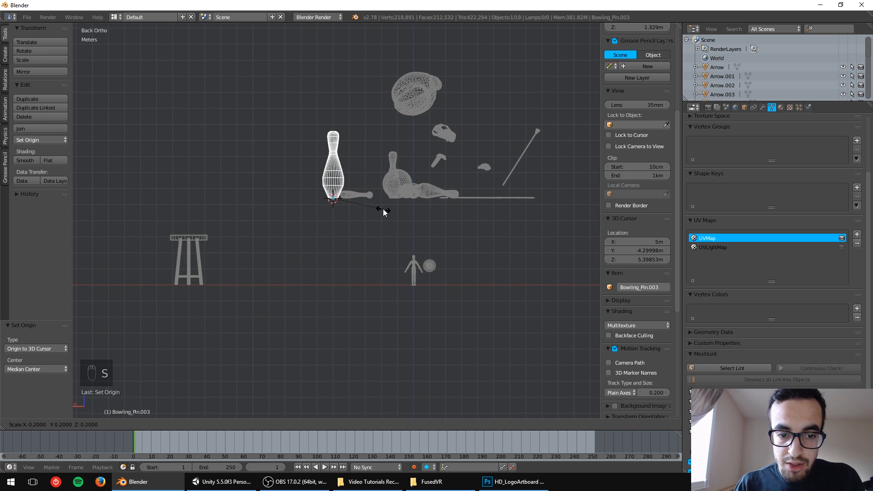
click(365, 204)
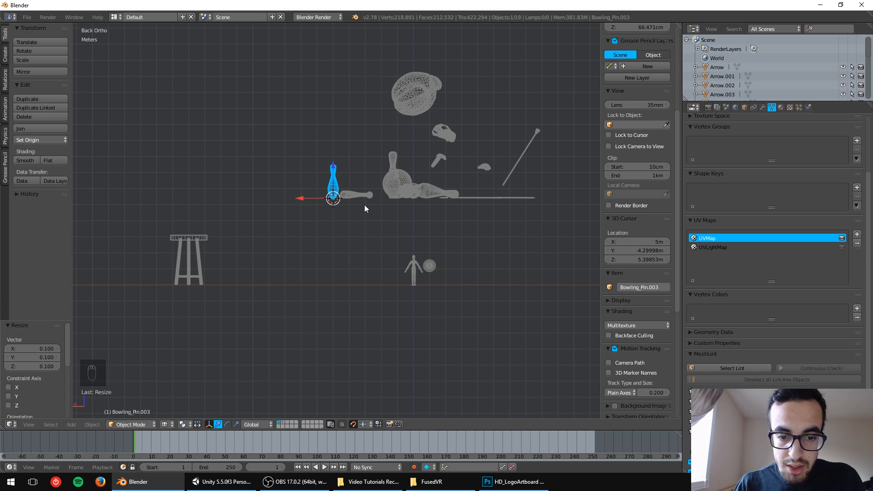
Step: Move the bowling pin down beside the stick-man and scale it further to about 26.6 cm tall
key(g)
click(430, 293)
scroll(441, 310, up, 2)
shift+middle_drag(441, 310, 419, 247)
scroll(419, 247, up, 1)
key(s)
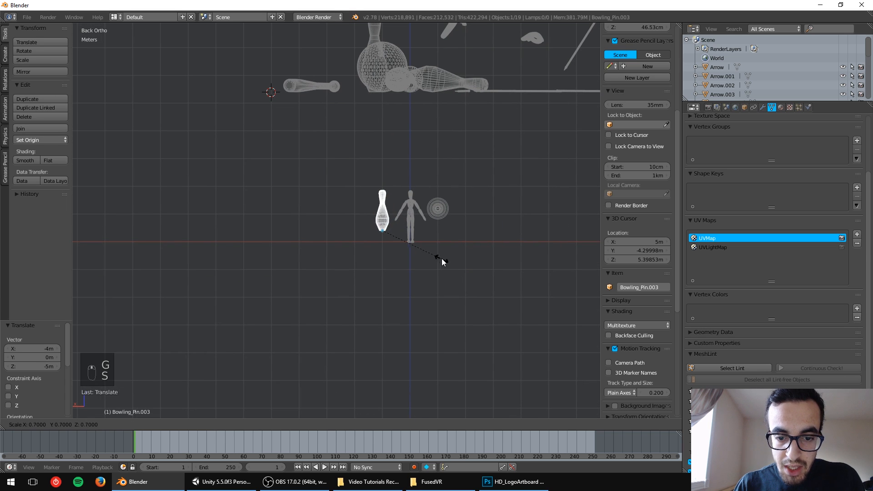
click(417, 236)
key(g)
click(424, 244)
scroll(391, 228, up, 4)
shift+middle_drag(486, 225, 351, 265)
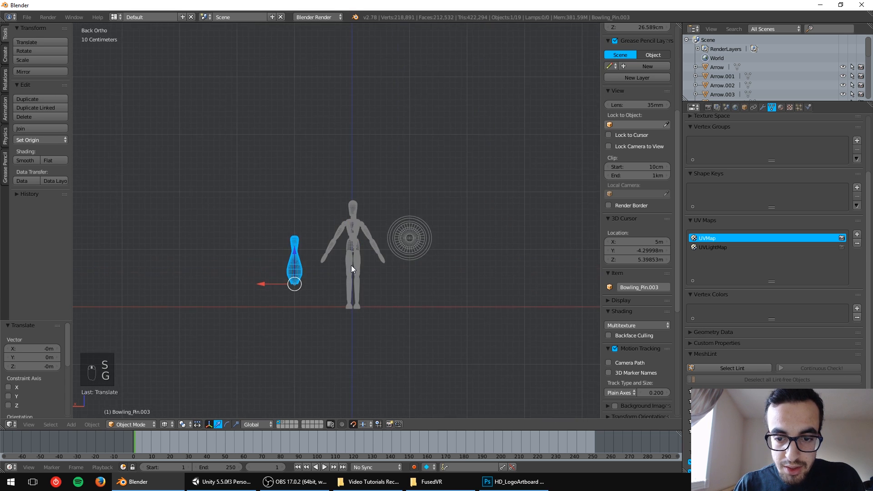
Step: Delete the scaled-down bowling pin beside the stick-man and return the viewport to solid display
mouse_move(407, 281)
middle_down()
mouse_move(345, 293)
mouse_move(414, 290)
middle_up()
key(x)
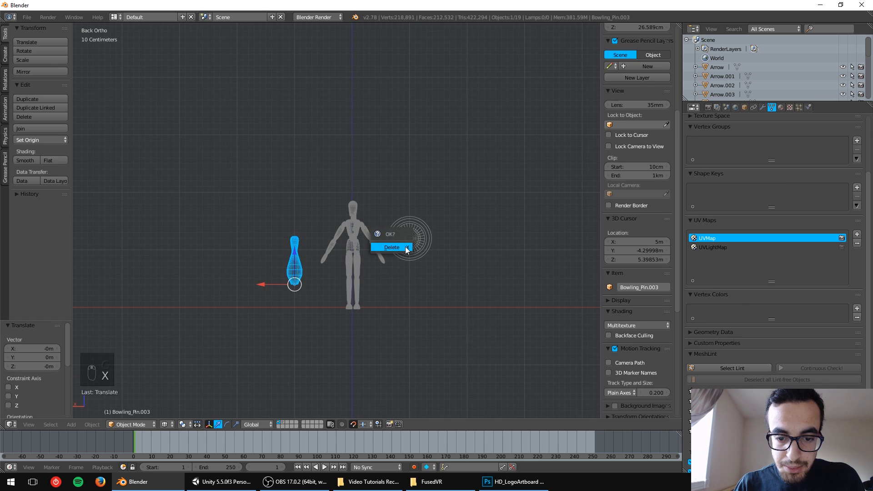
click(403, 248)
scroll(378, 185, down, 6)
key(z)
middle_drag(450, 205, 393, 234)
Step: Examine the sizes of the remaining models relative to the stick-man and clear the selection
right_click(394, 233)
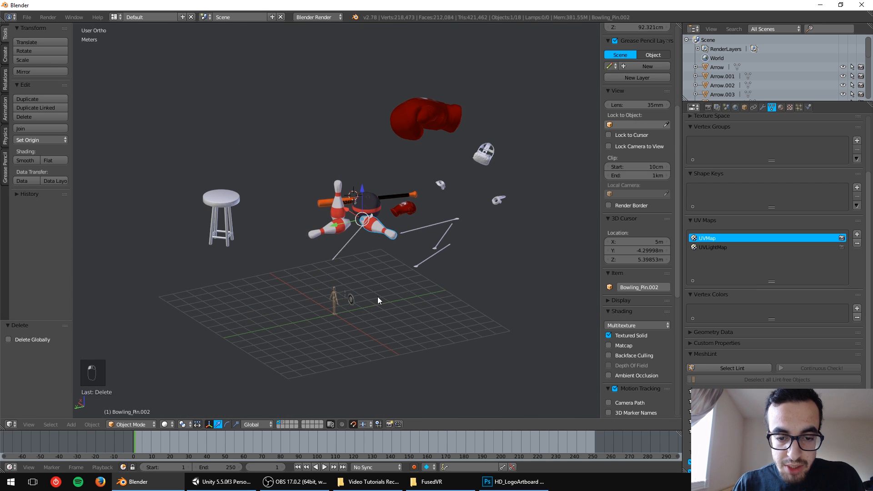
shift+middle_drag(377, 297, 323, 240)
shift+middle_drag(350, 156, 364, 179)
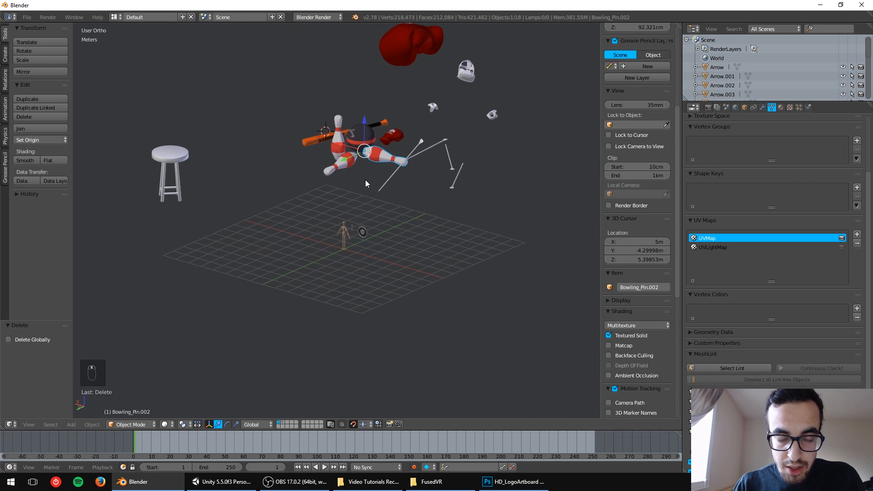
scroll(337, 263, up, 7)
right_click(364, 272)
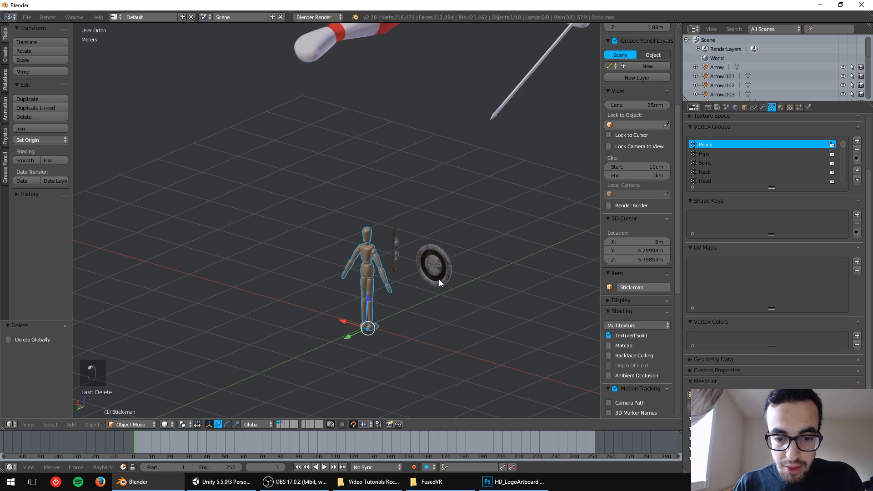
middle_drag(439, 279, 392, 266)
scroll(392, 266, down, 3)
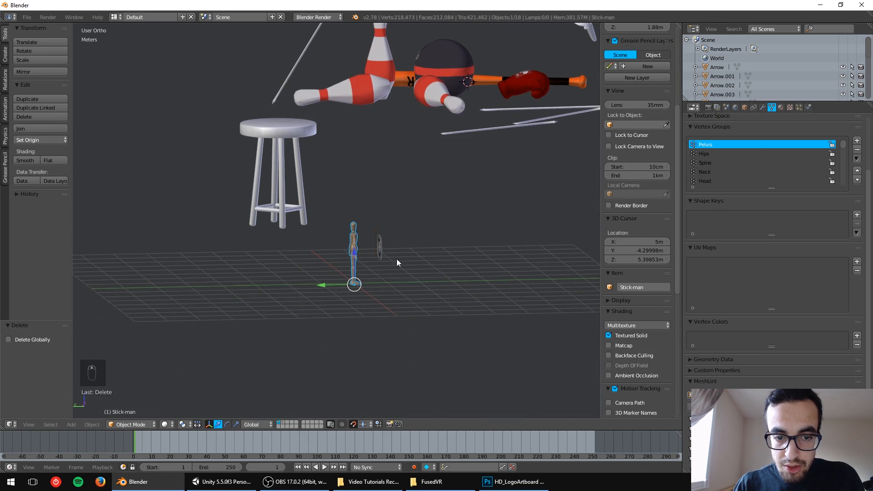
shift+middle_drag(411, 217, 415, 264)
scroll(424, 217, down, 3)
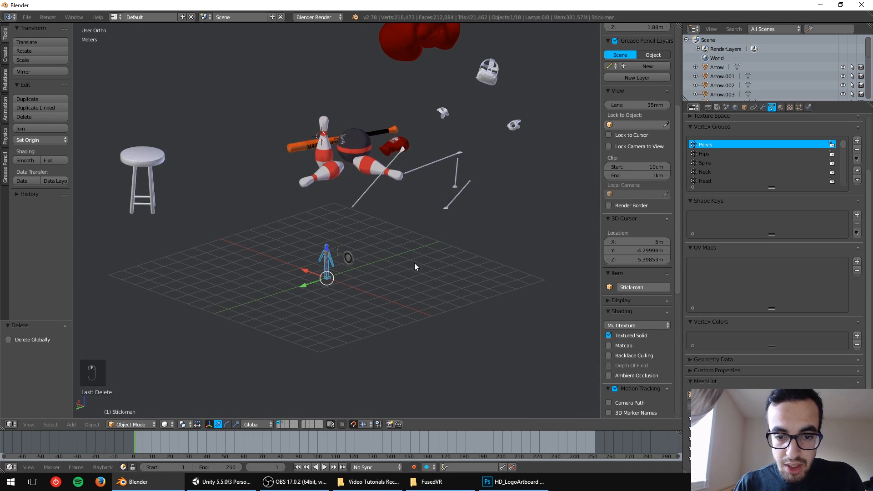
key(a)
click(27, 17)
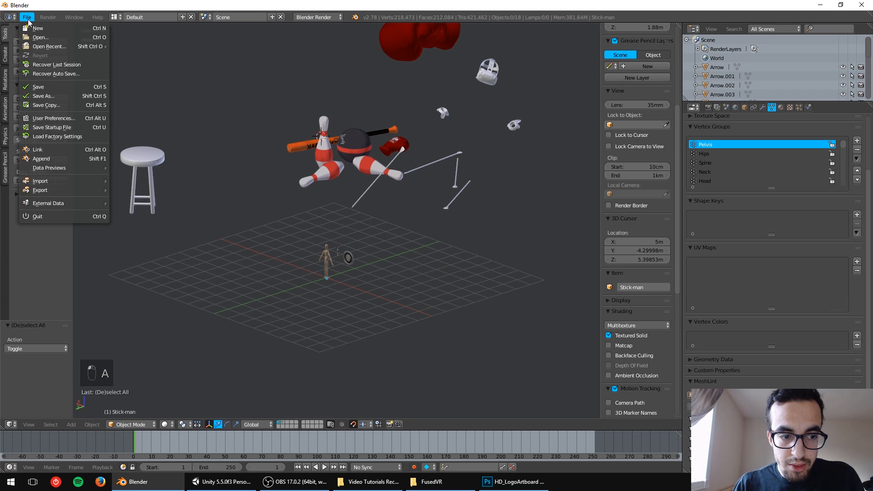
middle_drag(355, 211, 441, 212)
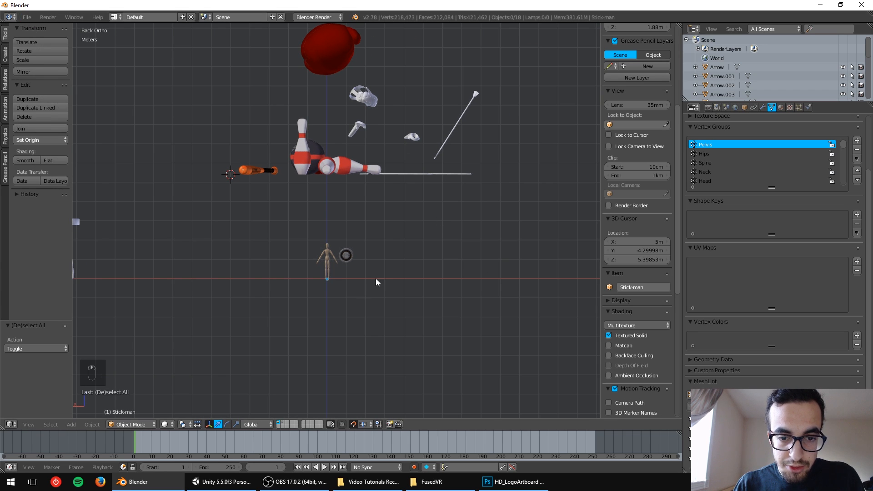
Step: Show the layer holding the FusedVR textured cube and select the cube
click(282, 423)
scroll(327, 291, up, 3)
shift+middle_drag(327, 302, 362, 190)
scroll(362, 185, up, 4)
shift+middle_drag(387, 132, 332, 248)
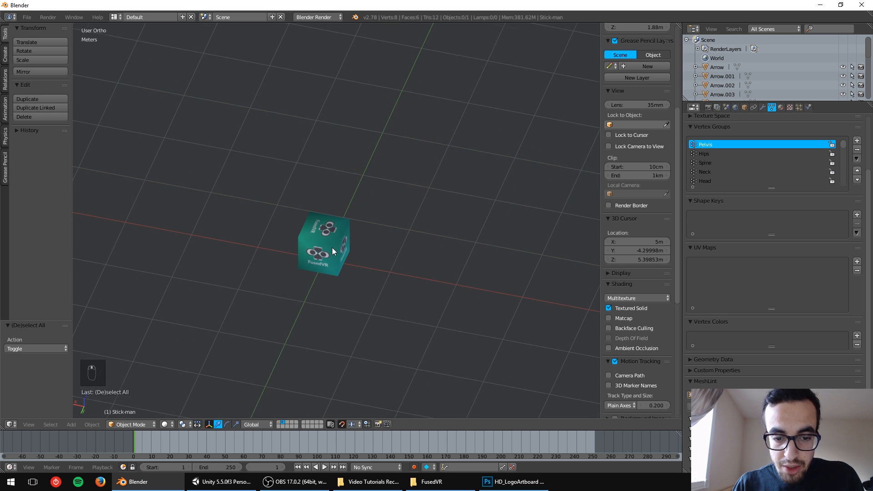
scroll(333, 249, up, 4)
shift+middle_drag(362, 283, 385, 218)
right_click(353, 199)
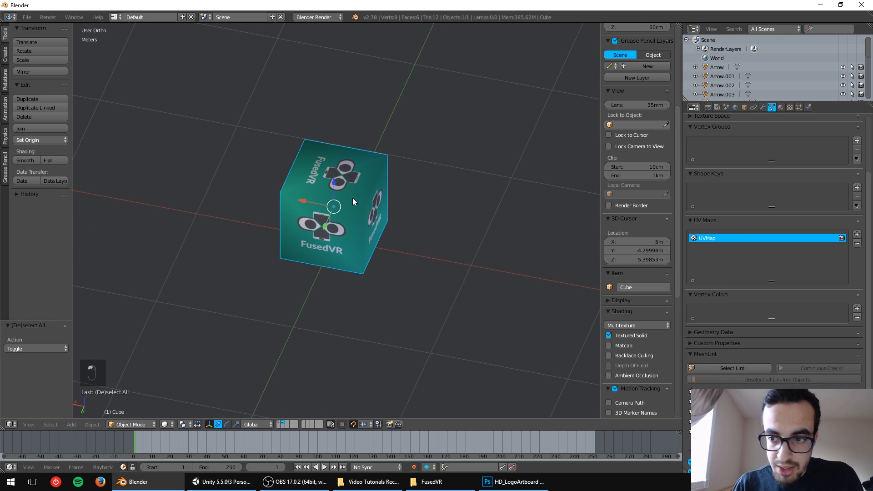
middle_drag(356, 187, 382, 160)
key(KP_1)
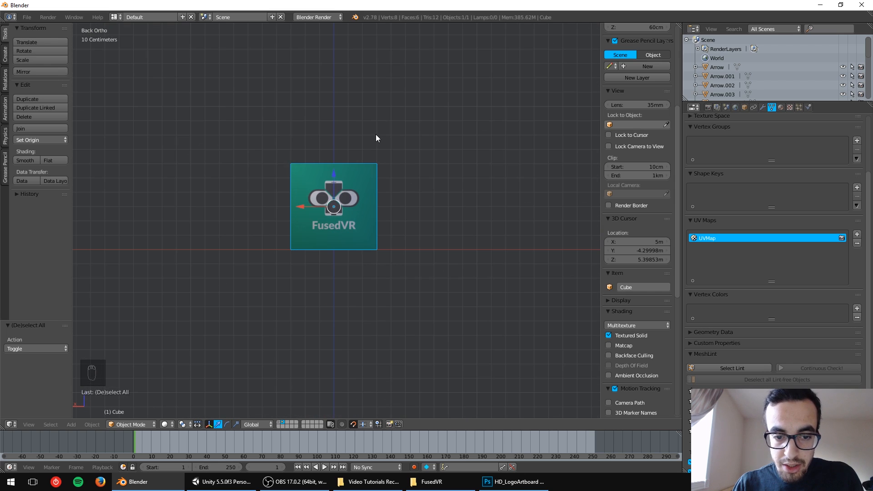
click(27, 16)
mouse_move(59, 185)
click(145, 210)
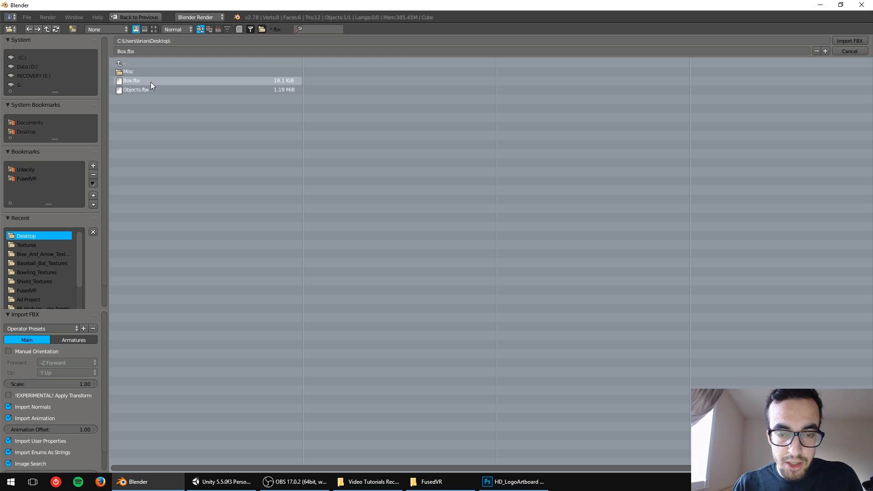
click(850, 52)
Step: Export the selected cube as an FBX file to the Desktop, overwriting Box.fbx
middle_drag(374, 198, 384, 148)
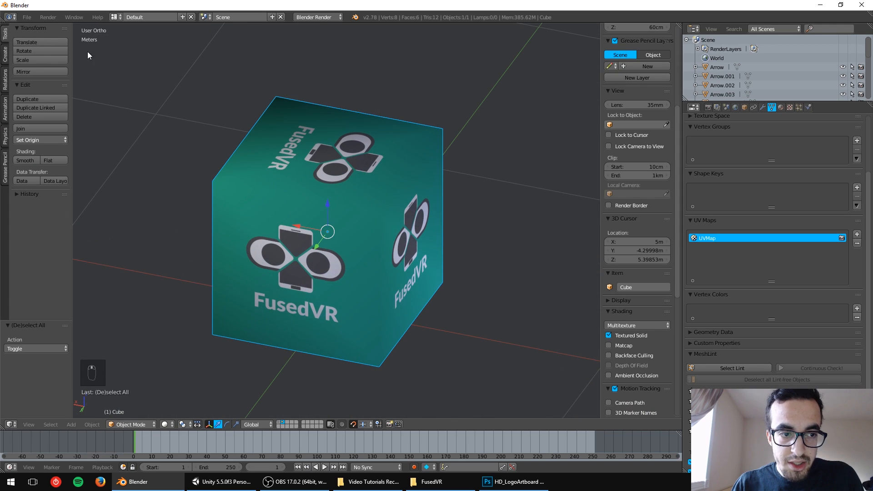
click(27, 16)
mouse_move(76, 188)
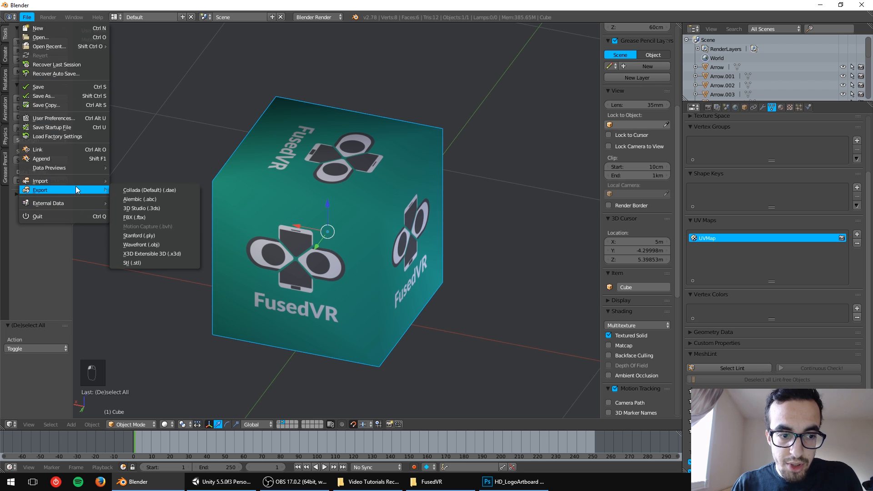
click(134, 217)
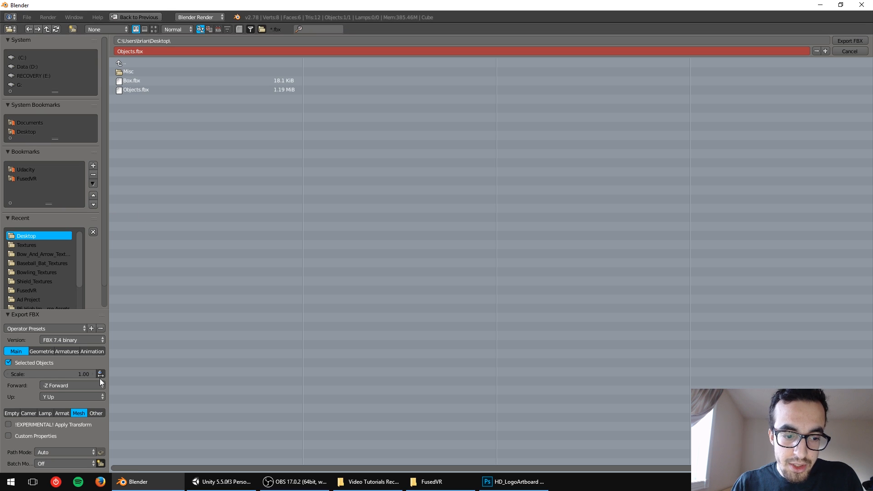
double_click(127, 80)
Step: Switch to Unity and delete the Objects model with its children from the Test scene
key(alt+Tab)
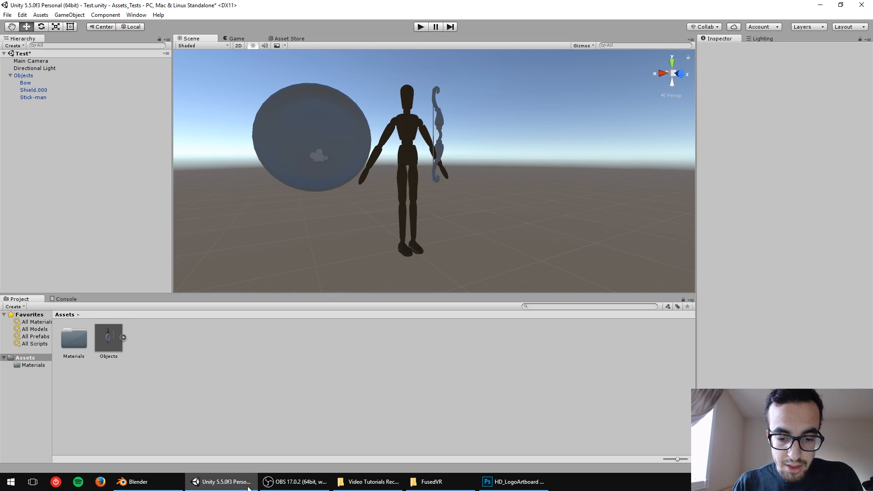
click(23, 75)
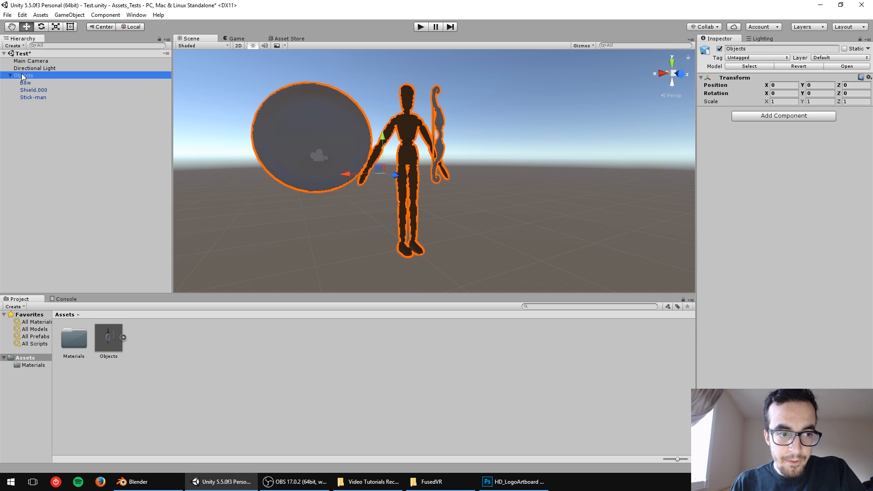
key(Delete)
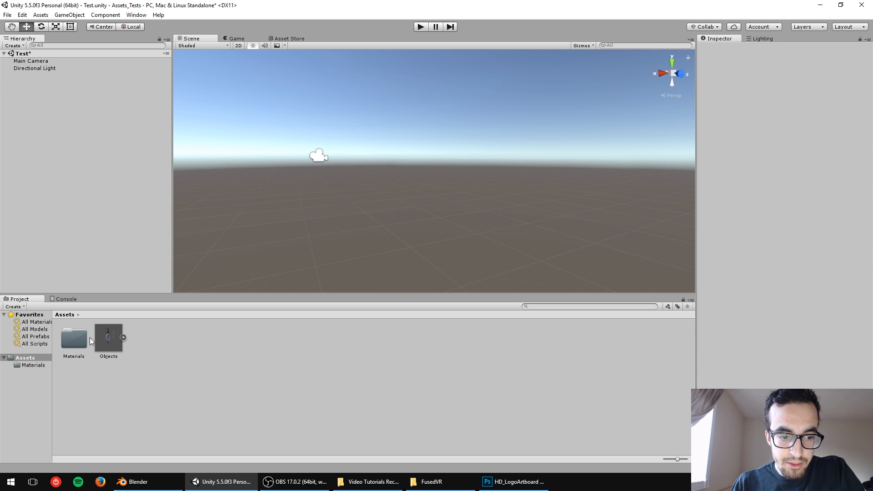
Step: Delete the Objects model and the Materials folder from the project's Assets
click(110, 337)
key(Delete)
key(Return)
click(76, 335)
key(Delete)
key(Return)
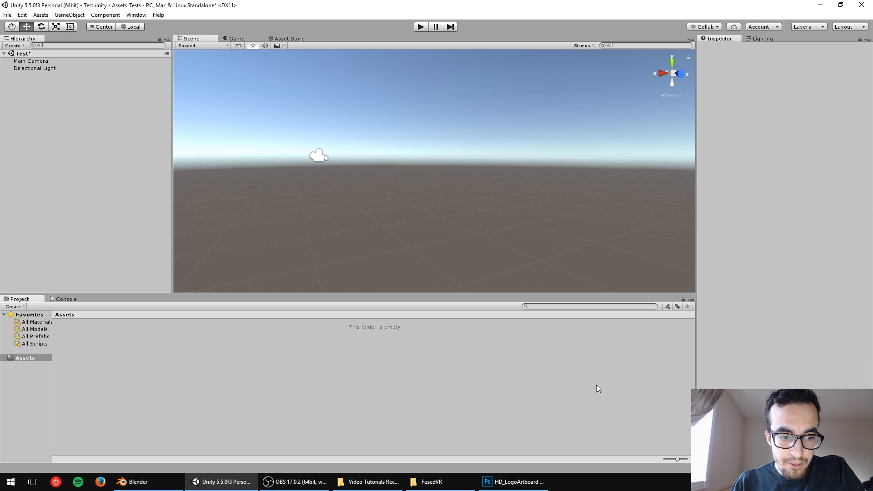
Step: Import Box.fbx from the desktop into the Unity project's Assets and place the box in the scene
click(872, 490)
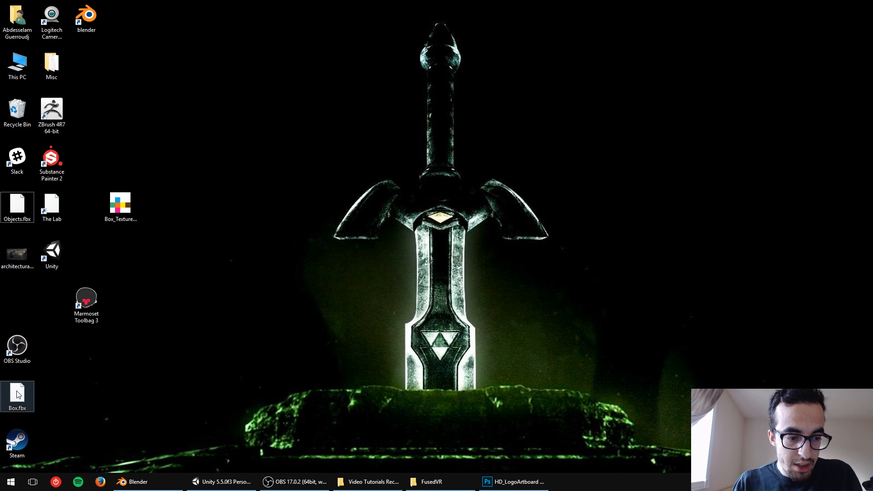
drag(18, 395, 72, 95)
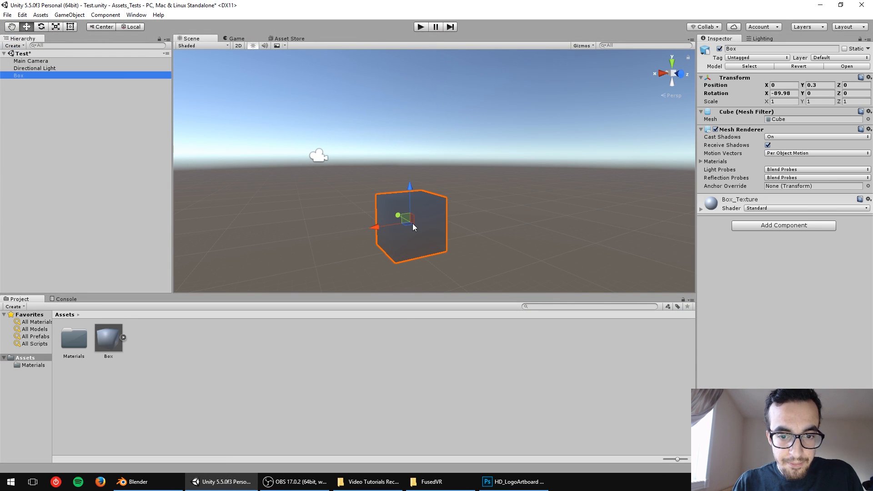
scroll(412, 226, up, 3)
alt+drag(392, 177, 466, 198)
key(f)
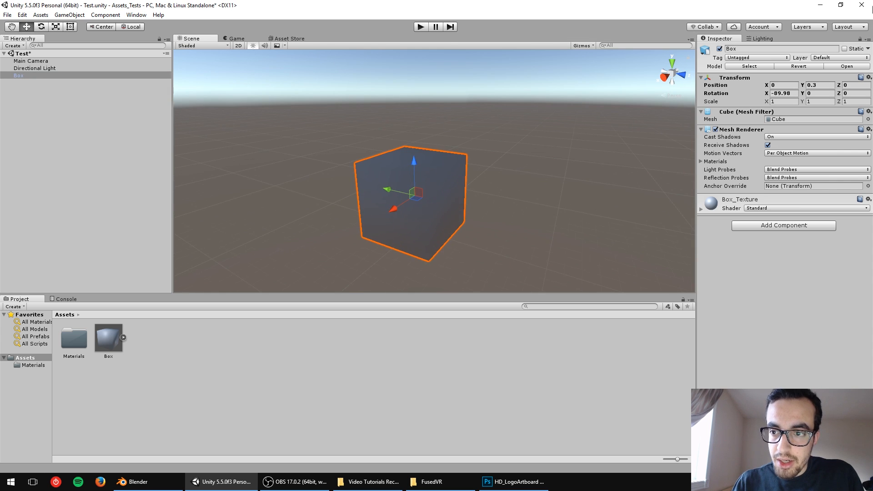
Step: Mark the box as static
click(846, 49)
alt+drag(431, 158, 431, 180)
scroll(411, 198, up, 3)
scroll(435, 163, down, 5)
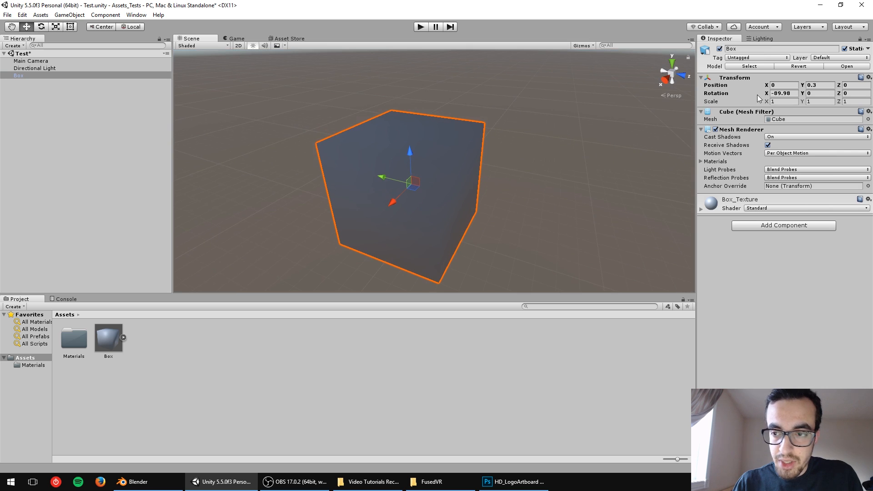
Step: Open the scene's lighting settings and build the lighting for the static box
click(767, 39)
click(784, 51)
click(748, 52)
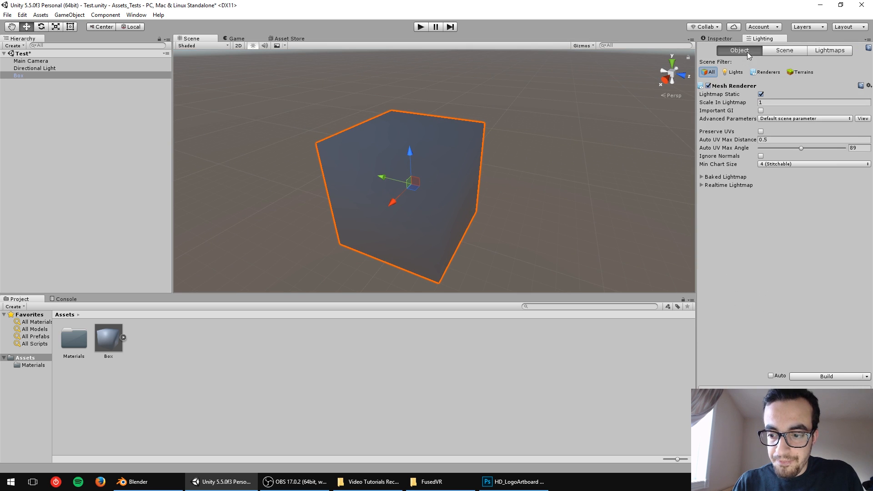
click(770, 53)
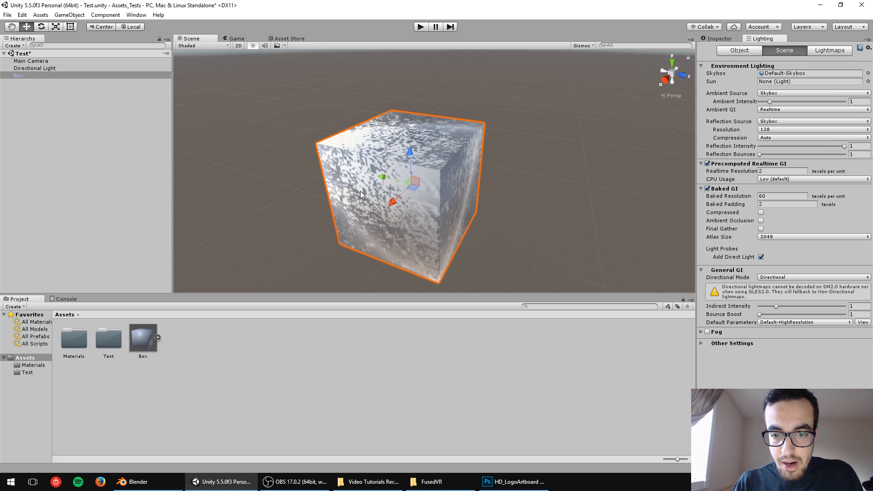
Step: Examine the baked lighting on the box's faces up close
alt+drag(418, 170, 354, 201)
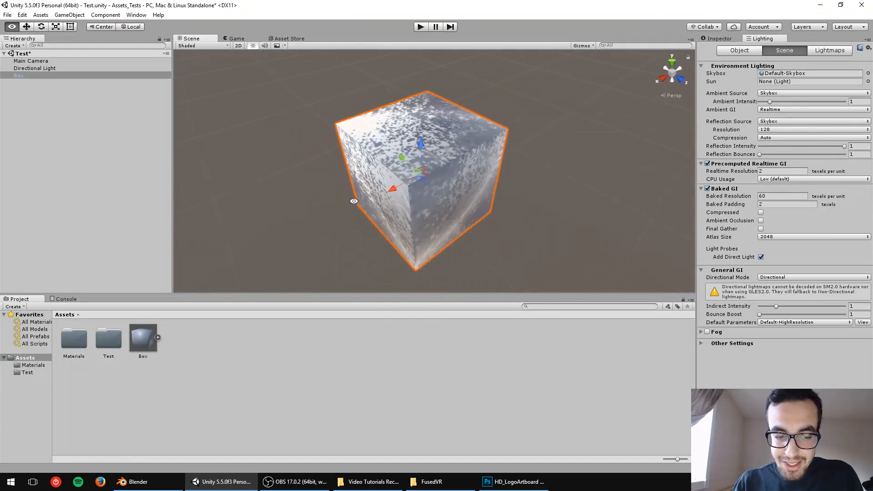
scroll(413, 130, up, 10)
middle_drag(413, 130, 457, 176)
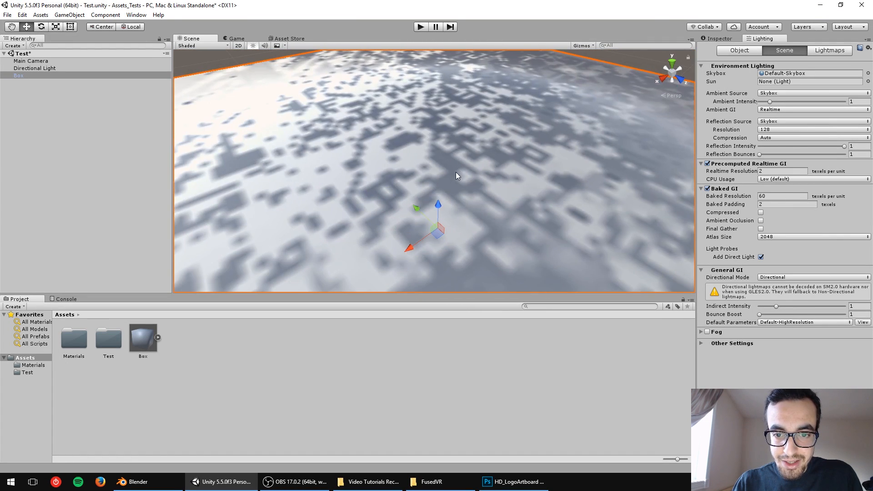
Step: Open the box's baked lightmap, Lightmap-0_comp_light.exr, in Photoshop with alpha data as transparency and examine its pixels up close
scroll(457, 176, down, 10)
alt+drag(463, 180, 504, 128)
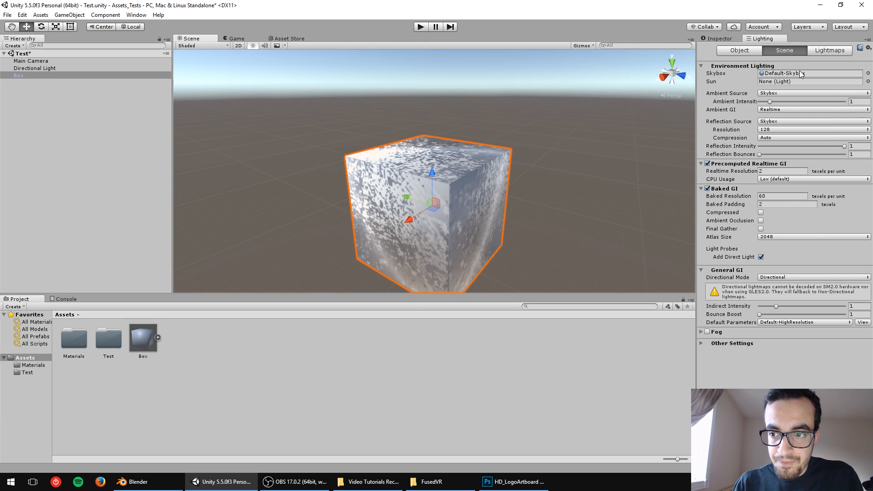
click(823, 53)
click(771, 84)
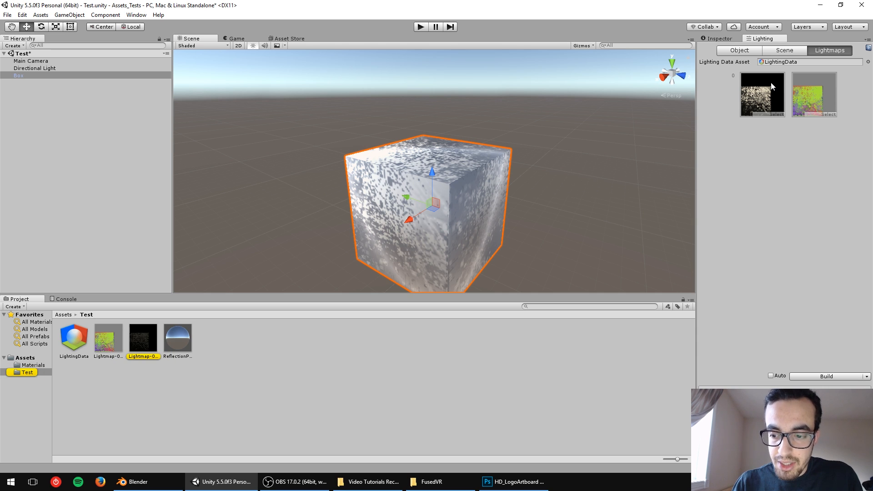
double_click(147, 337)
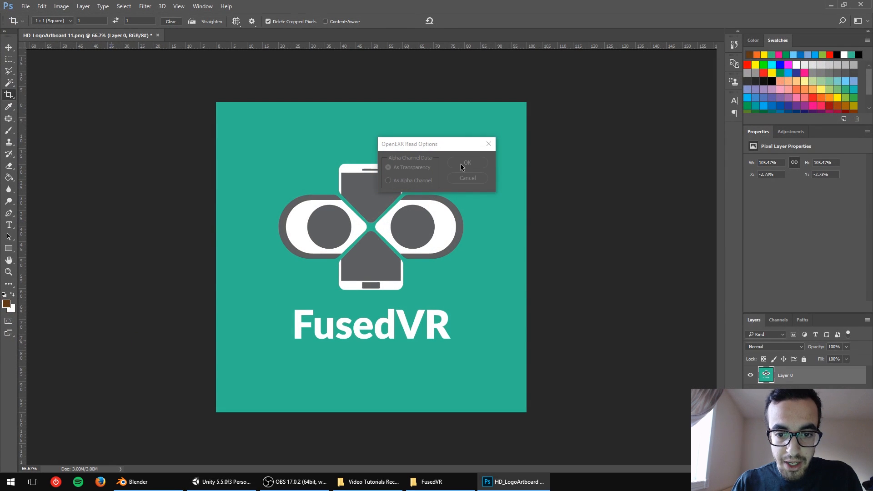
click(463, 162)
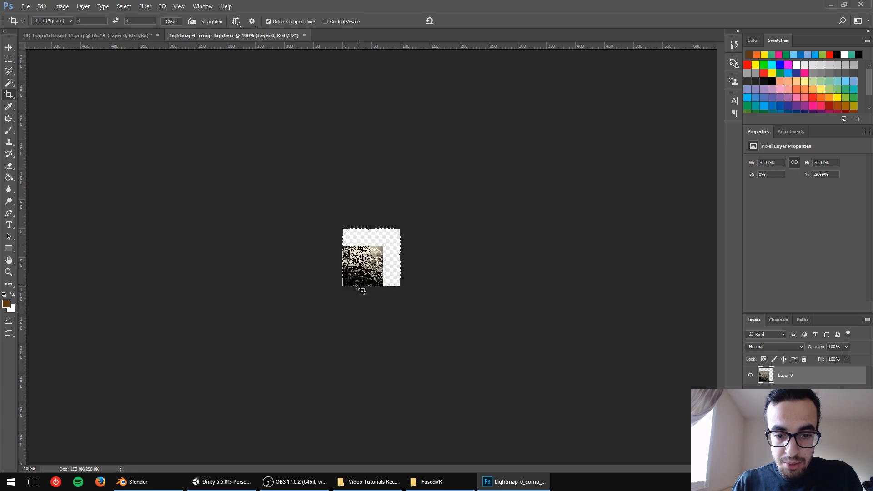
alt+scroll(368, 272, up, 10)
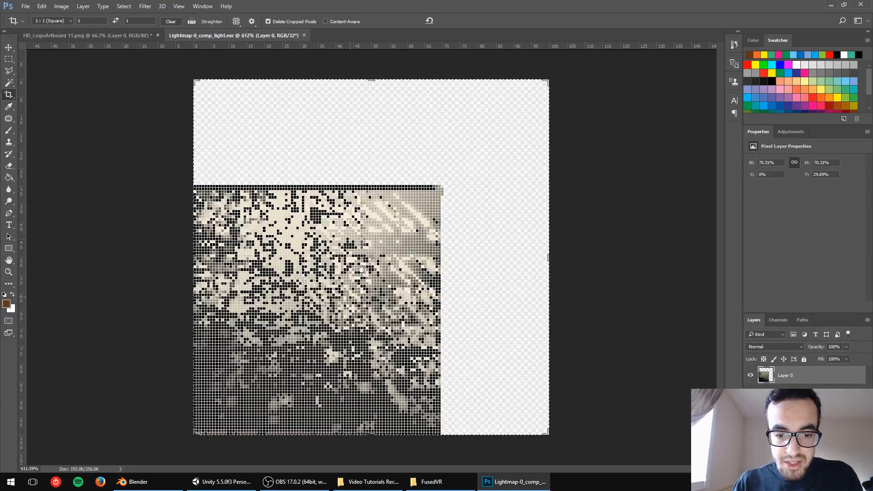
alt+scroll(304, 328, up, 1)
alt+scroll(301, 335, down, 5)
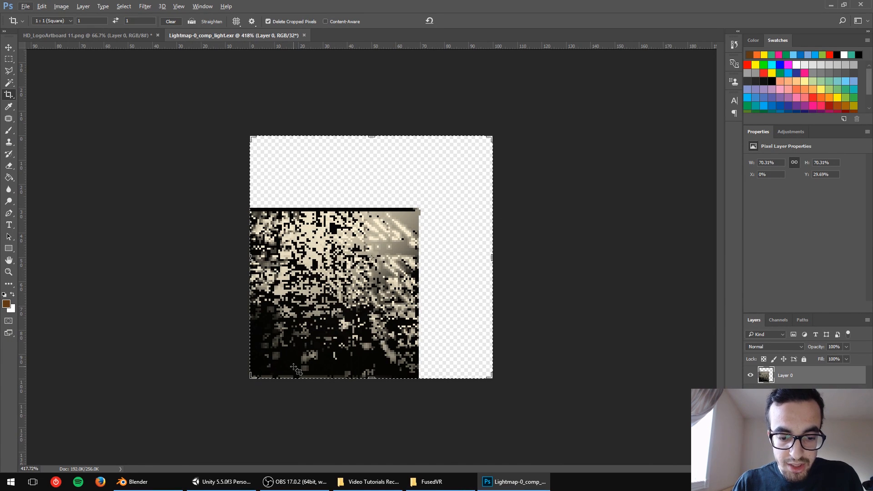
Step: Switch to Blender, split the 3D view in two, make the second area a UV/Image Editor and widen the cube's viewport
click(175, 481)
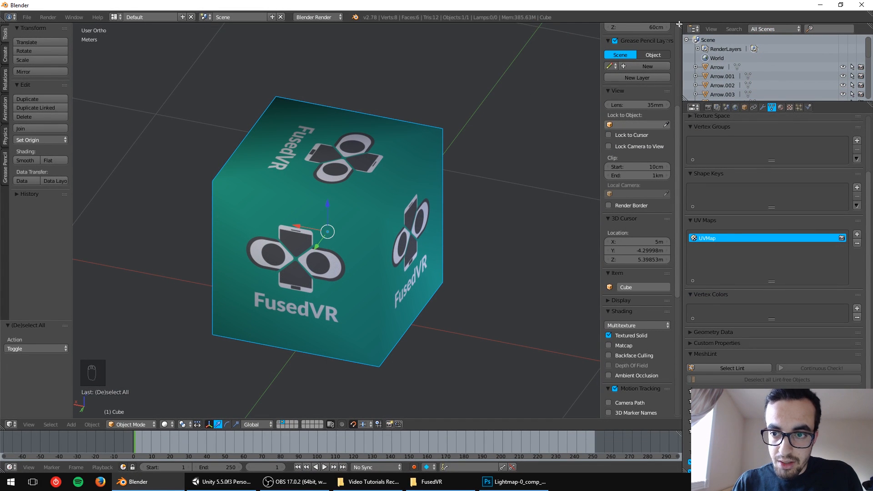
drag(679, 24, 333, 40)
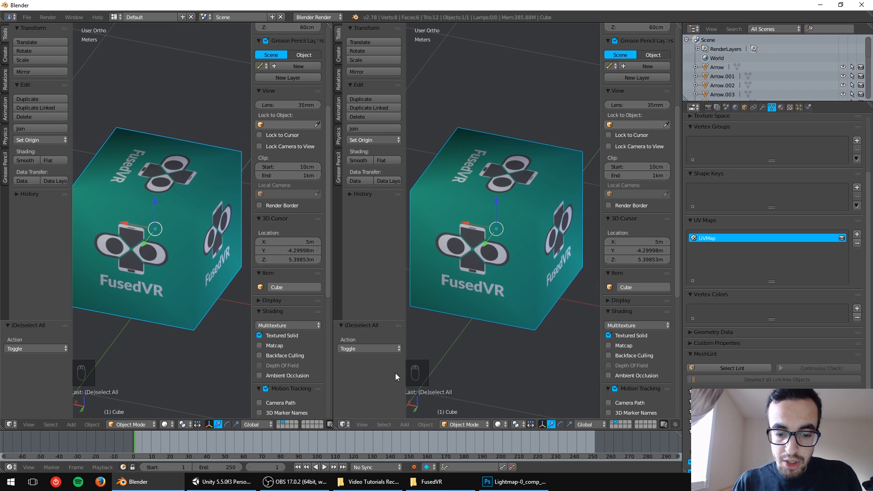
click(347, 424)
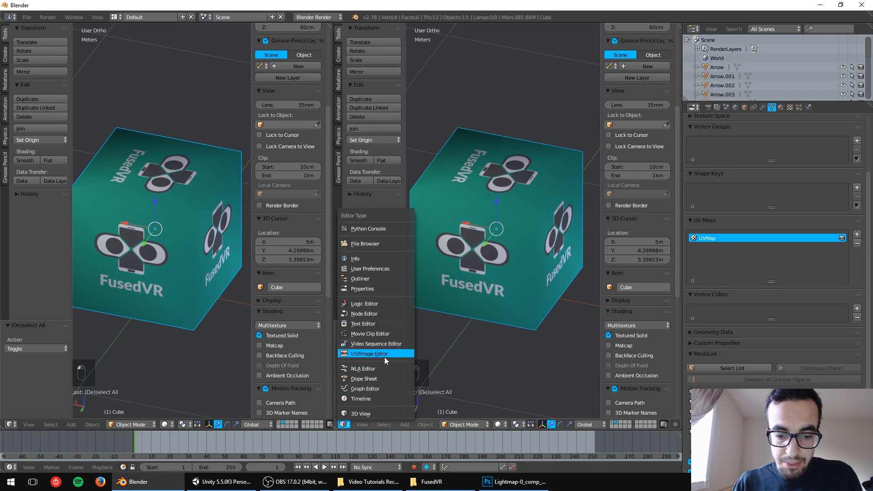
click(349, 425)
click(344, 425)
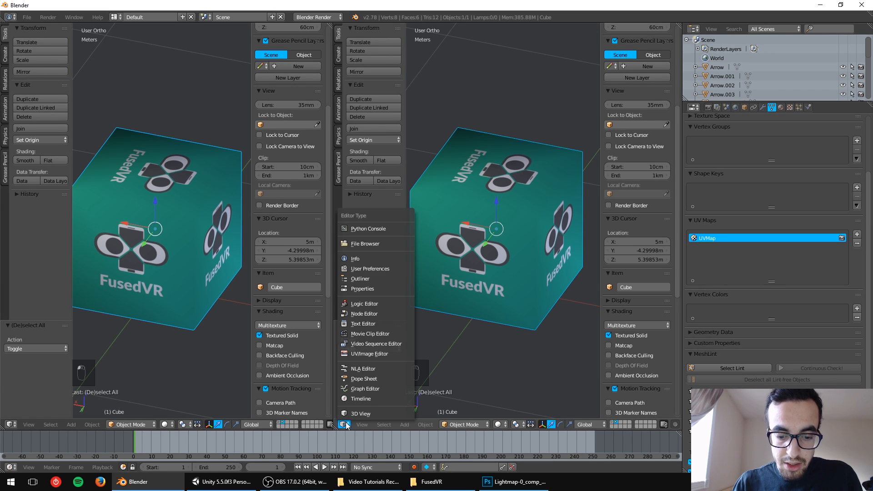
click(369, 354)
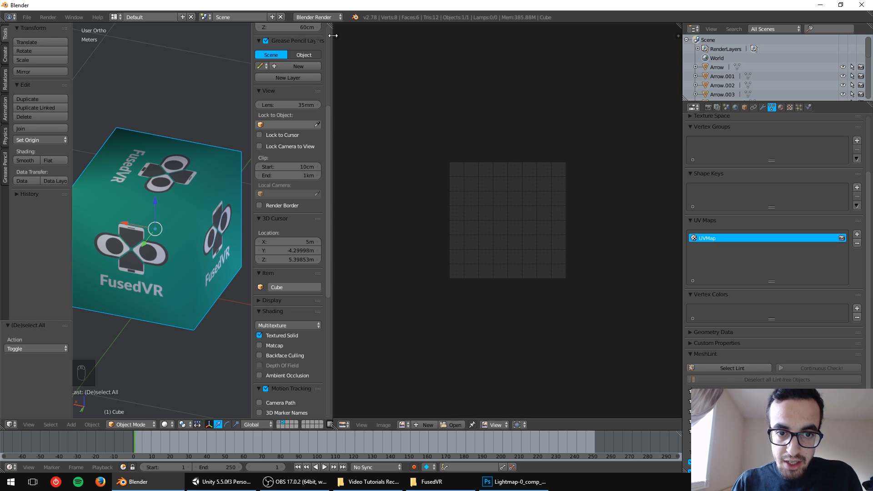
drag(337, 41, 457, 41)
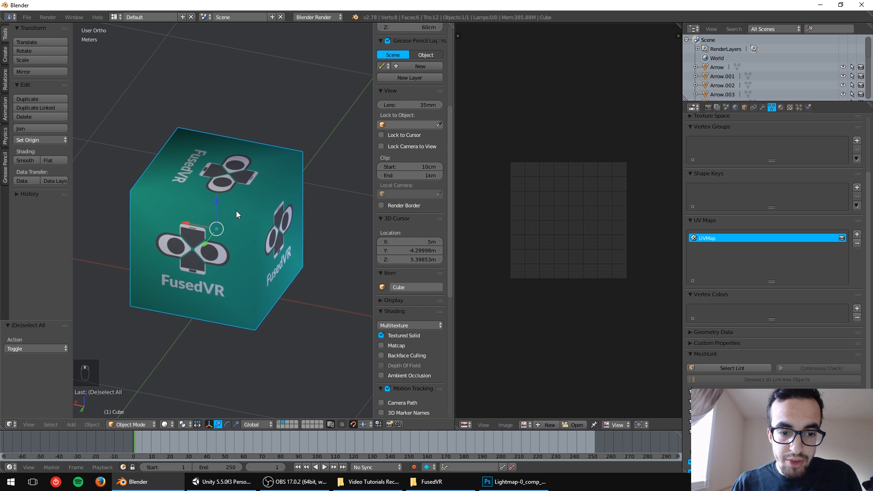
Step: Enter Edit Mode on the cube and select all of its faces to display their UVs over the logo texture
shift+middle_drag(236, 211, 263, 188)
key(Tab)
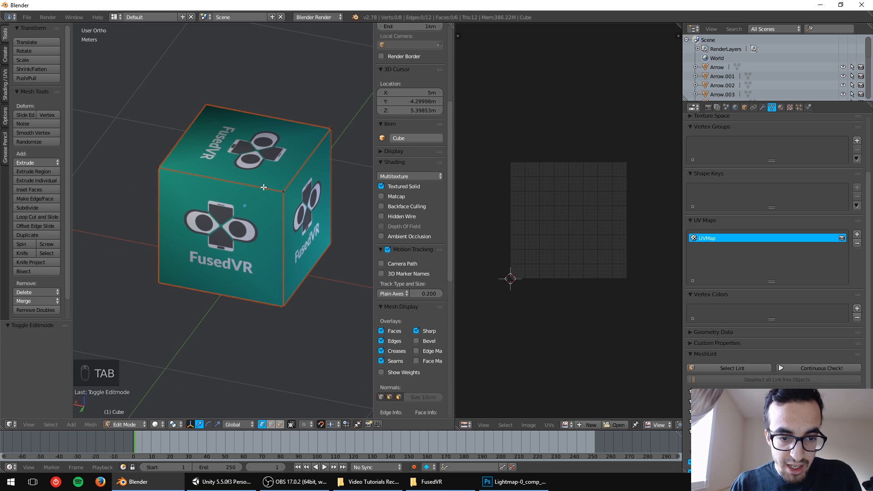
scroll(201, 254, down, 1)
scroll(128, 434, down, 1)
click(132, 428)
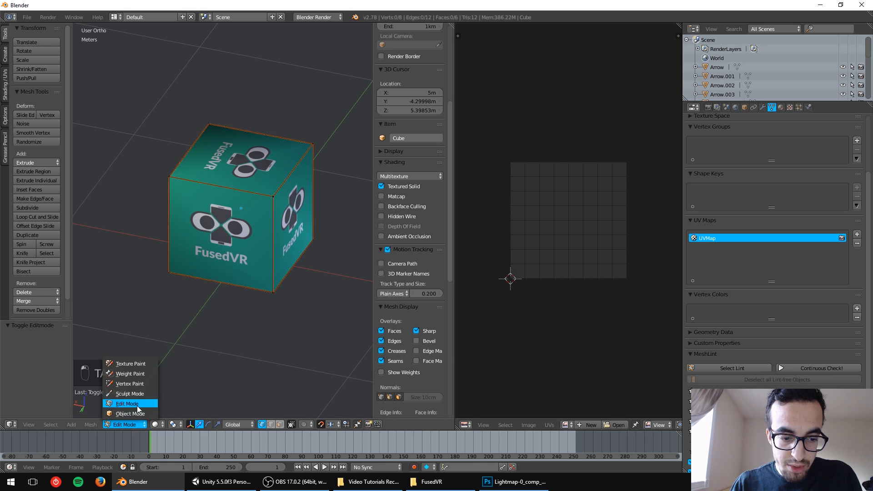
click(138, 404)
scroll(243, 184, up, 2)
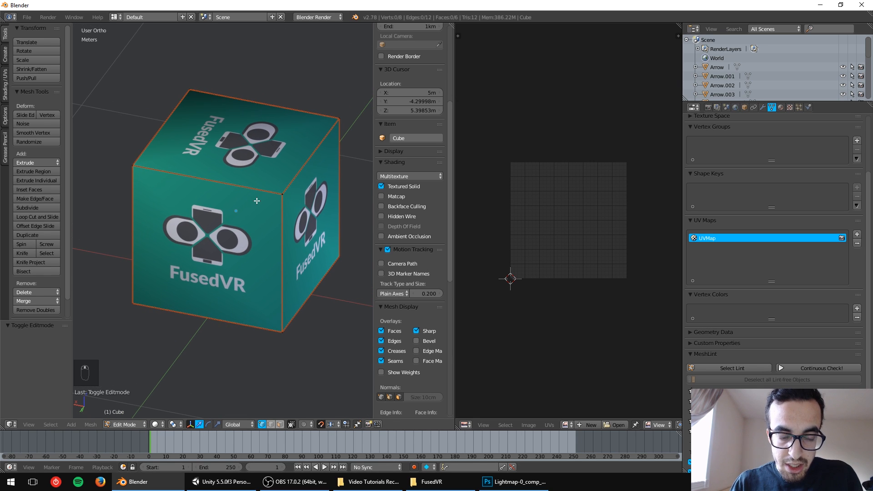
key(a)
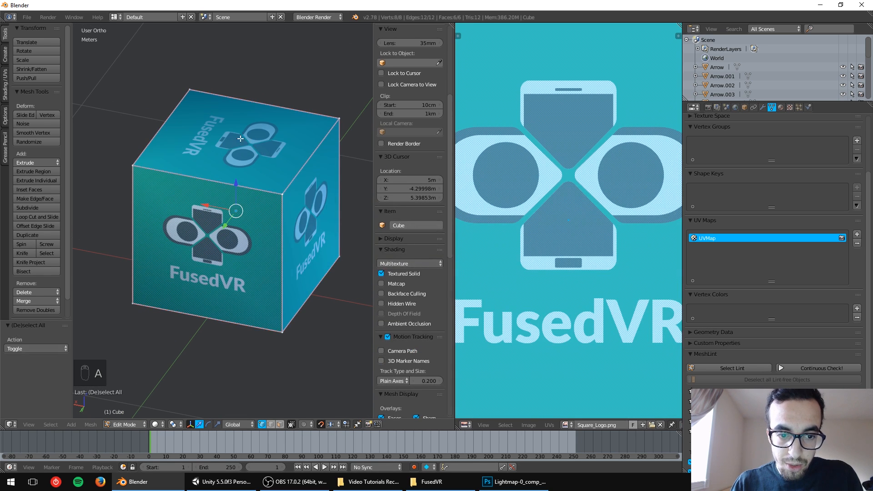
scroll(212, 176, down, 1)
scroll(213, 176, down, 1)
scroll(537, 176, down, 4)
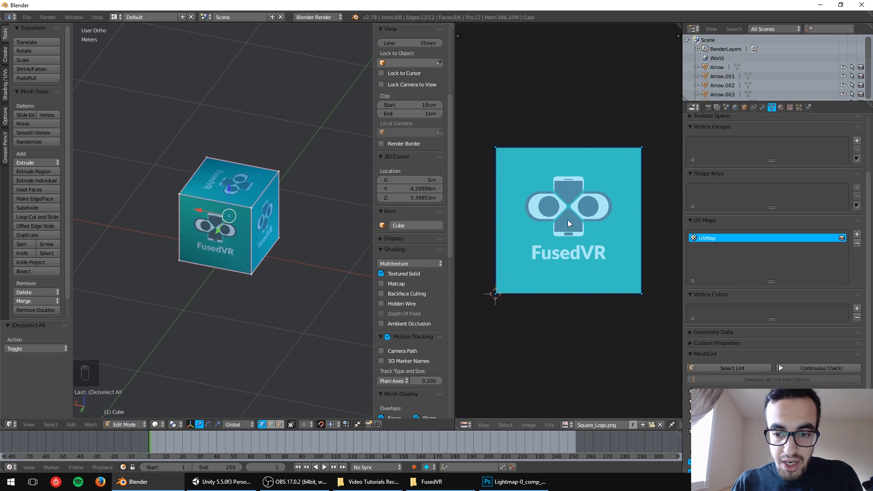
scroll(568, 234, down, 1)
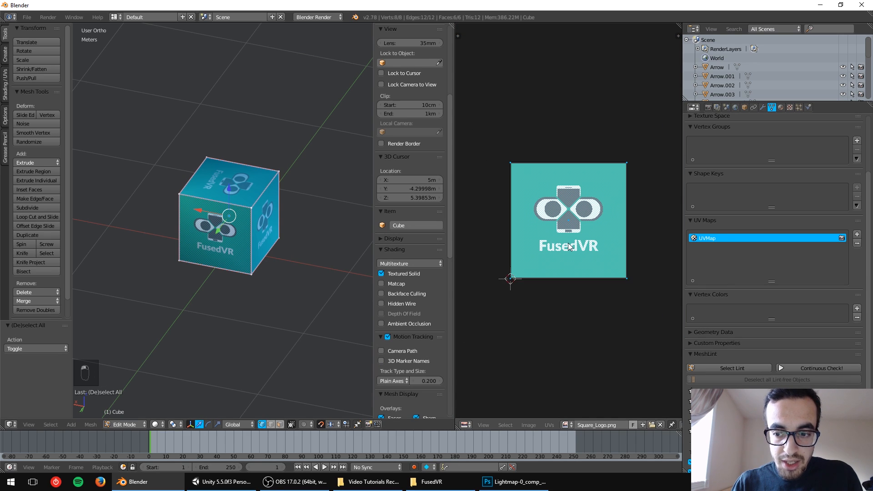
scroll(569, 246, down, 1)
Step: Border-select the overlapping UV faces and move them just above the logo image
key(g)
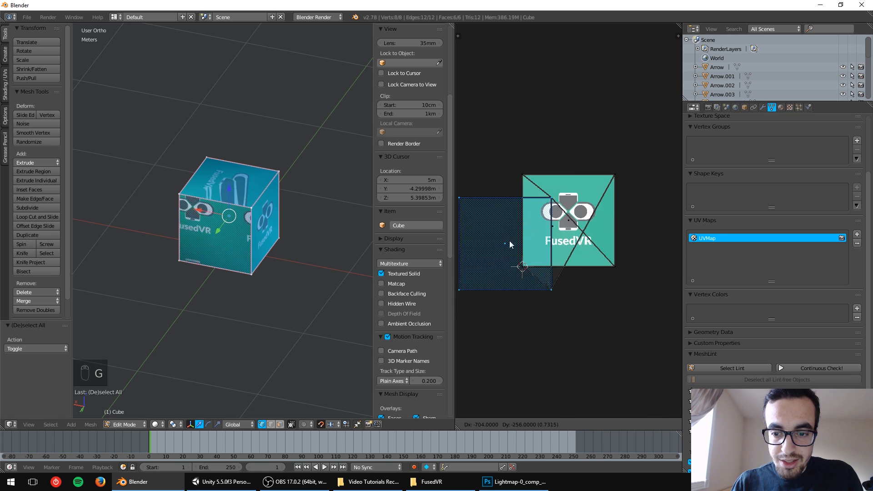
click(570, 218)
key(a)
key(b)
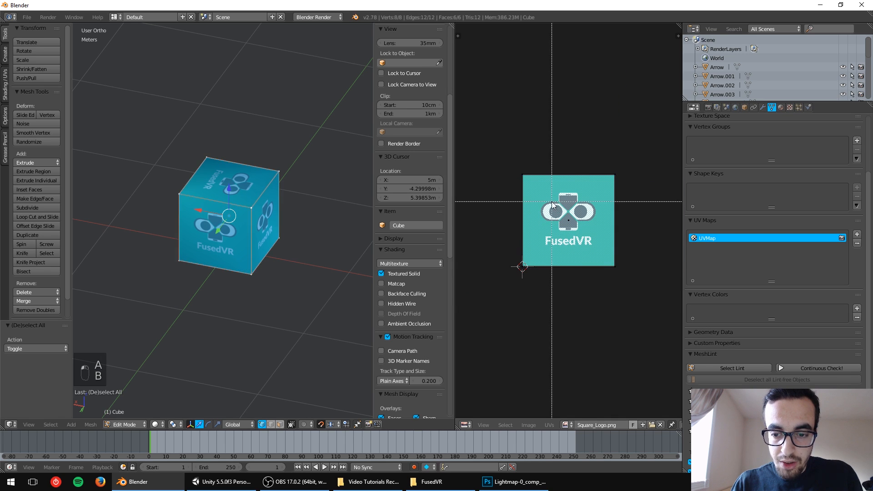
drag(552, 187, 592, 243)
key(g)
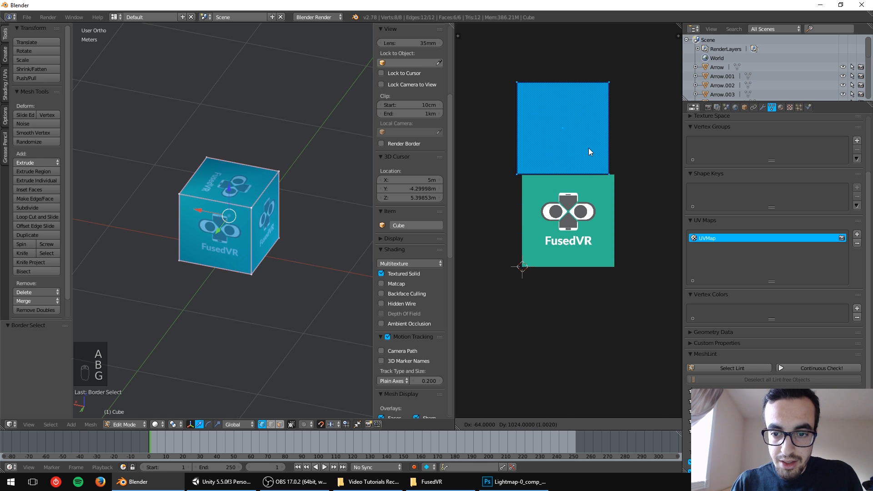
click(588, 148)
Step: Try to pull the stacked UV faces apart by selecting them one at a time and moving each to a different spot
key(g)
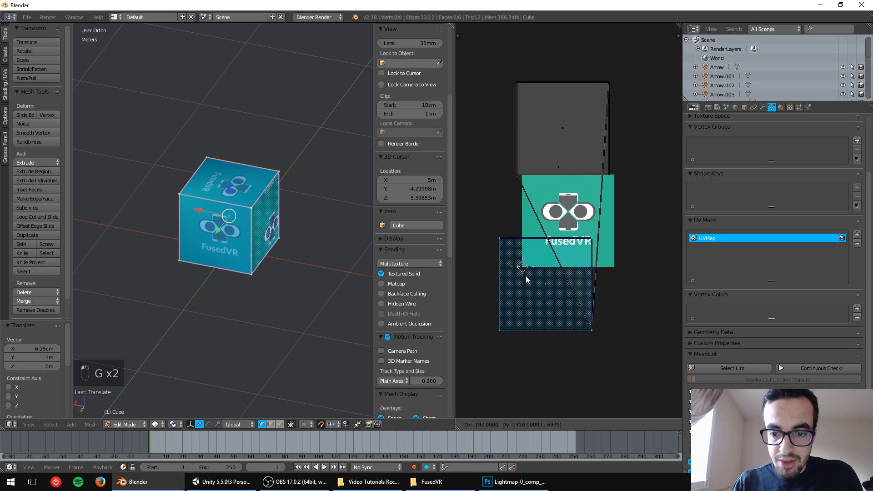
click(663, 82)
right_click(582, 128)
key(g)
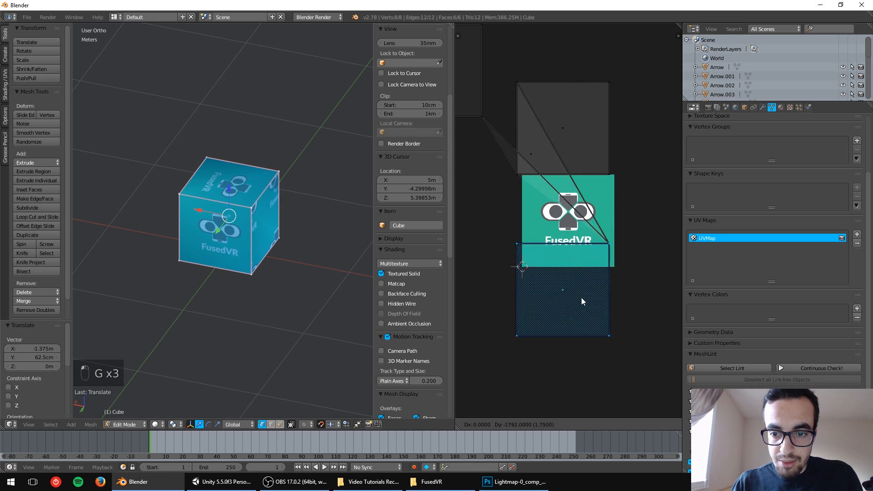
click(645, 266)
right_click(580, 133)
key(g)
click(579, 350)
right_click(560, 135)
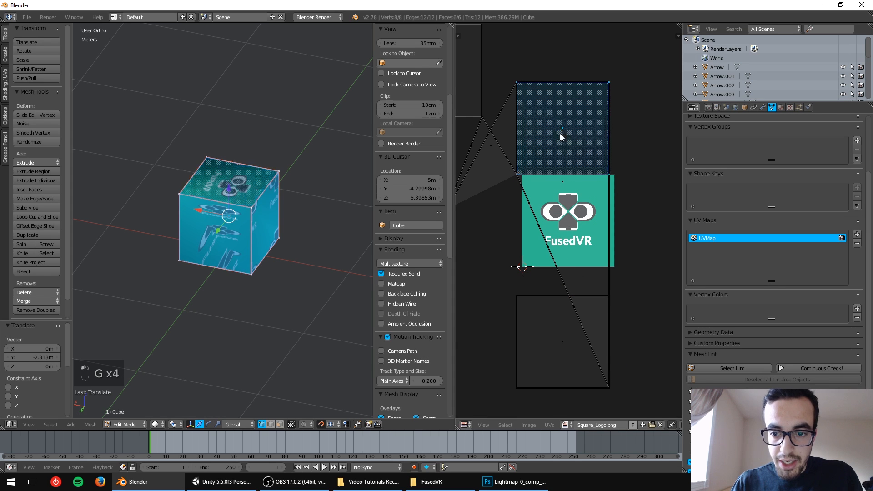
key(g)
click(638, 62)
right_click(542, 155)
key(g)
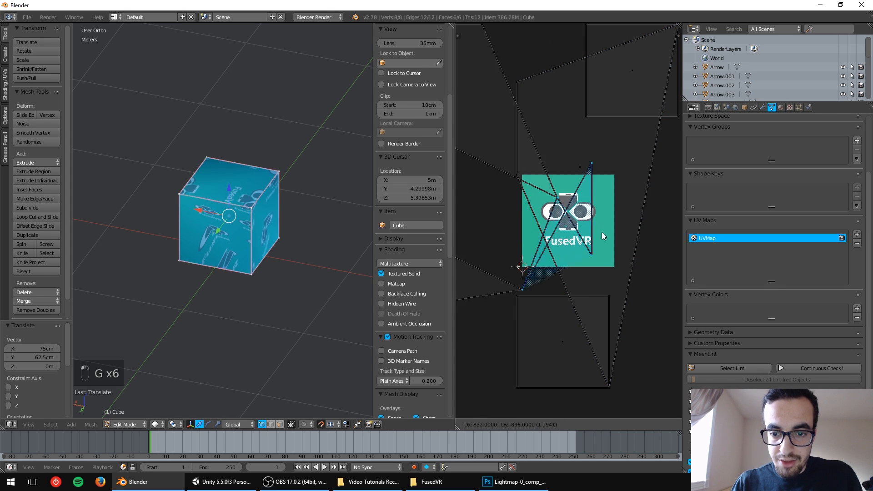
click(596, 141)
scroll(591, 151, down, 4)
scroll(572, 199, up, 2)
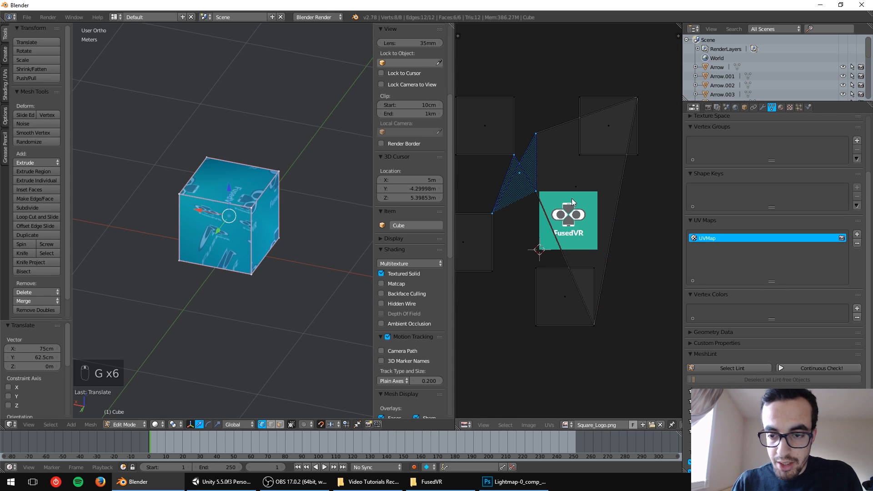
Step: Undo all the UV face moves back to the original stacked layout on the logo image
key(ctrl+z)
key(ctrl+z)
key(ctrl+z)
key(ctrl+z)
key(ctrl+z)
key(ctrl+z)
key(ctrl+z)
key(ctrl+z)
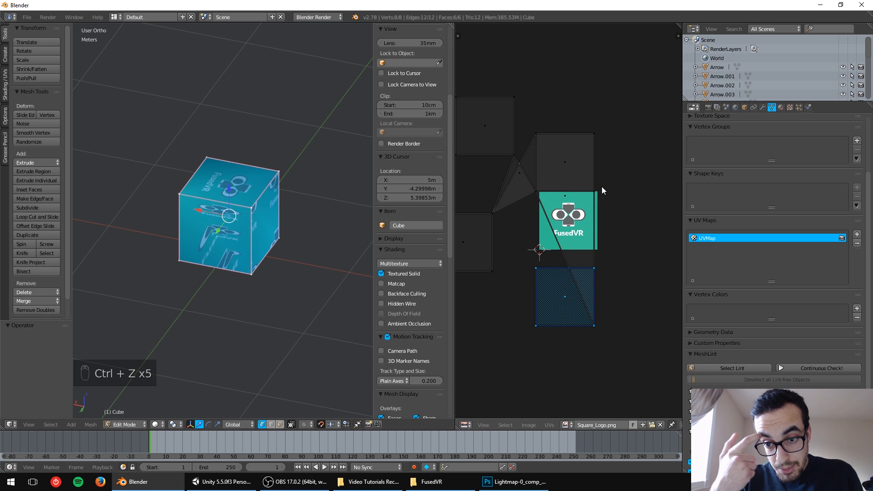
key(ctrl+z)
key(ctrl+z)
key(ctrl+z)
key(ctrl+z)
key(ctrl+z)
key(ctrl+z)
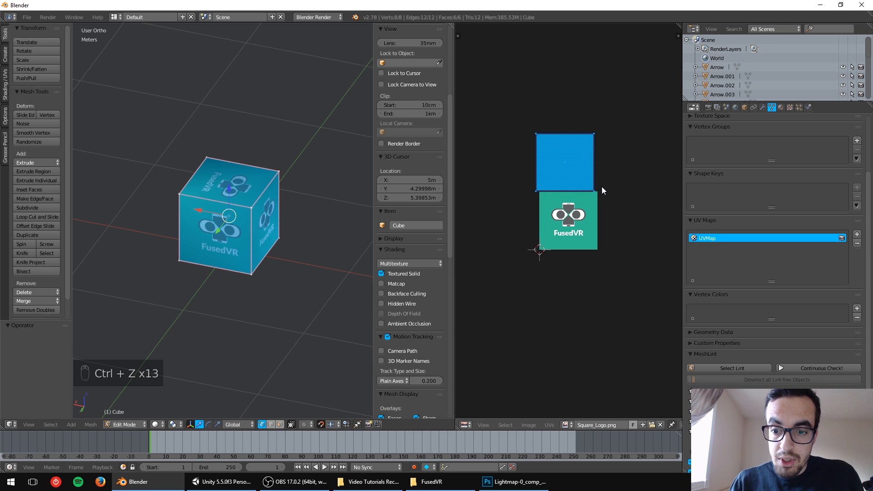
scroll(583, 206, up, 5)
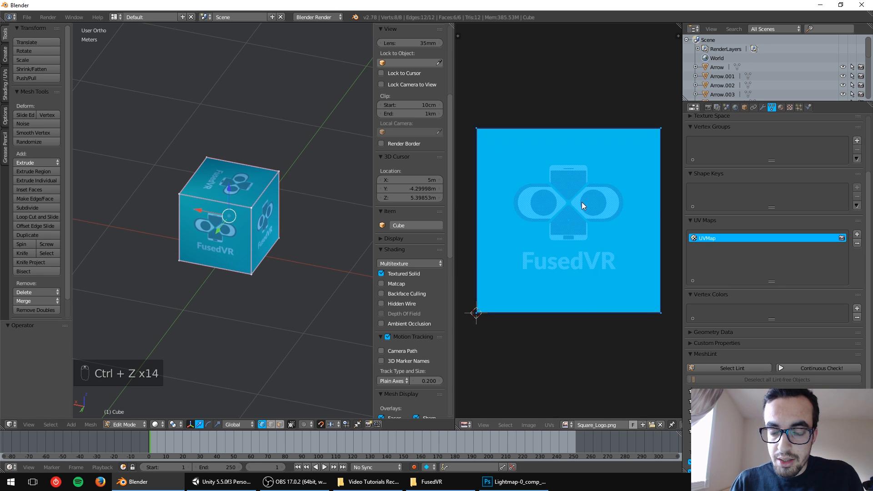
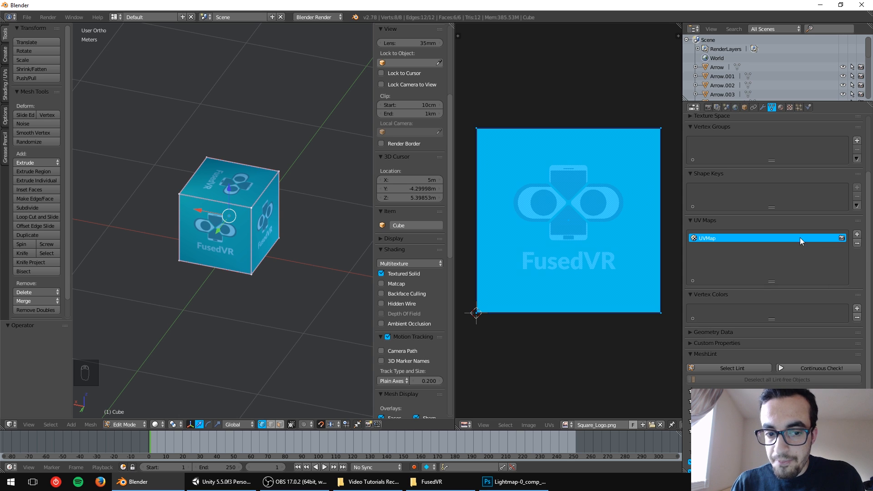
Step: Border-select the cube's entire stacked UV layout in the UV editor
scroll(208, 233, up, 4)
shift+middle_drag(284, 237, 268, 218)
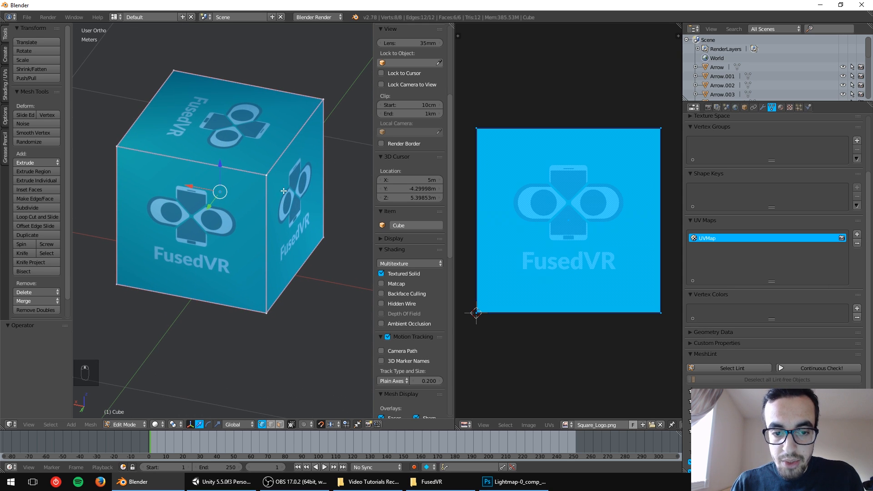
scroll(578, 176, down, 2)
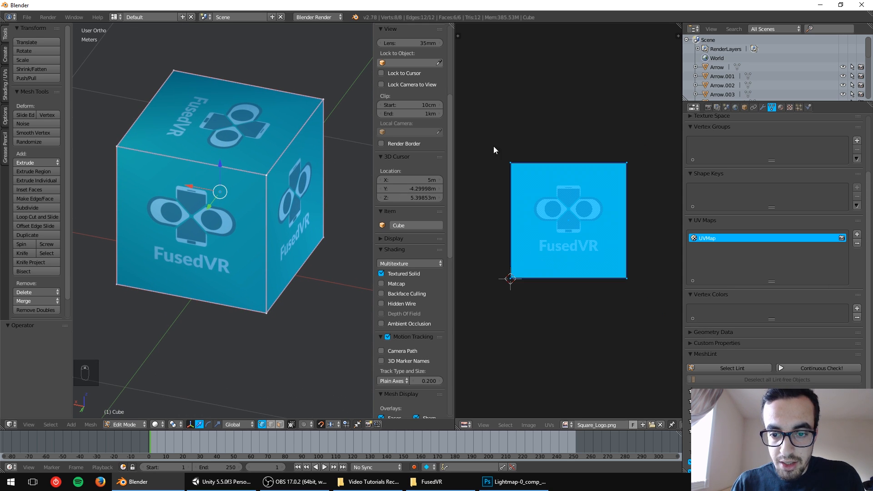
key(b)
drag(480, 132, 667, 332)
scroll(560, 204, up, 2)
scroll(555, 204, down, 2)
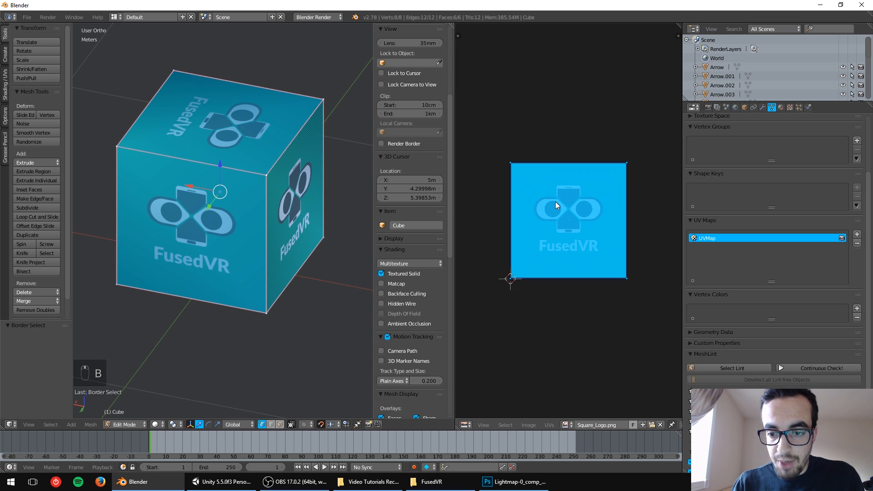
Step: Select a single UV face from the stacked layout over the logo image
key(b)
click(566, 136)
click(566, 136)
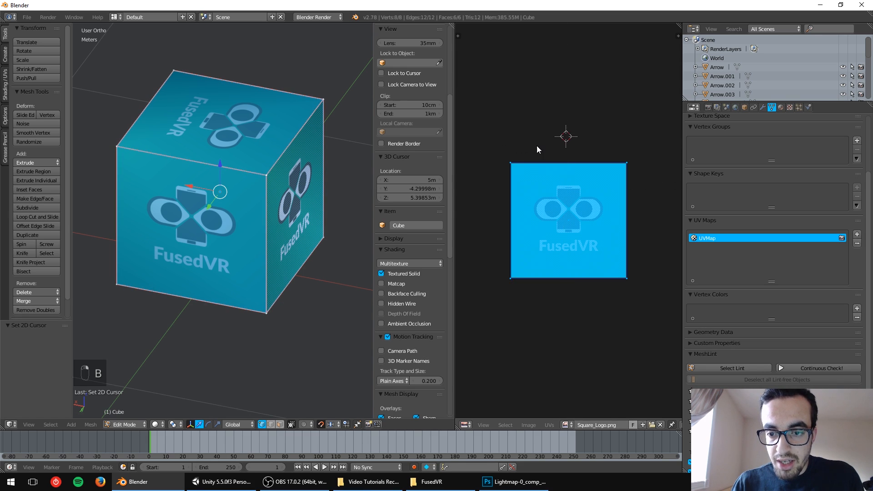
right_click(536, 145)
scroll(560, 174, up, 2)
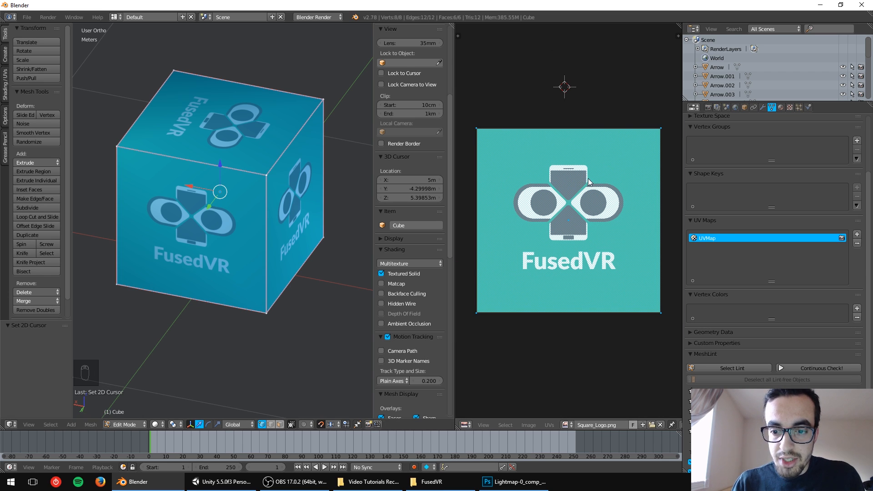
Step: Examine how the logo texture appears on the cube's top and side faces
scroll(237, 158, up, 3)
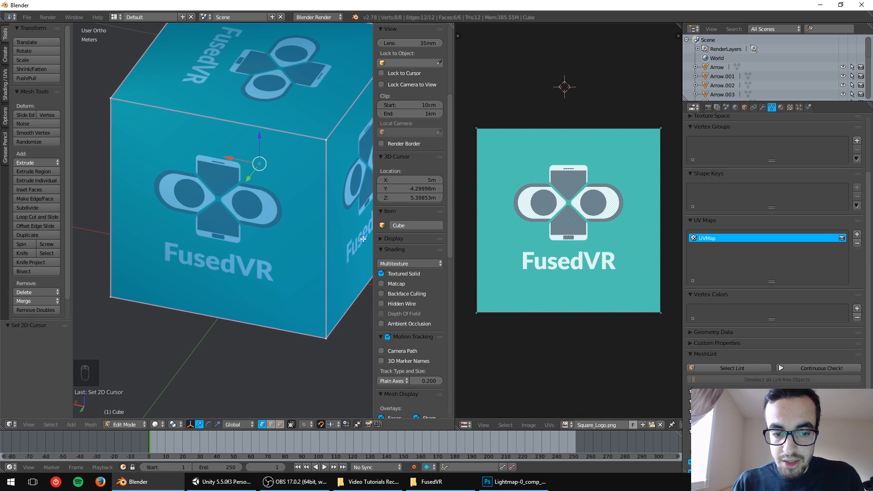
scroll(296, 234, up, 1)
middle_drag(296, 234, 302, 213)
middle_drag(302, 214, 315, 192)
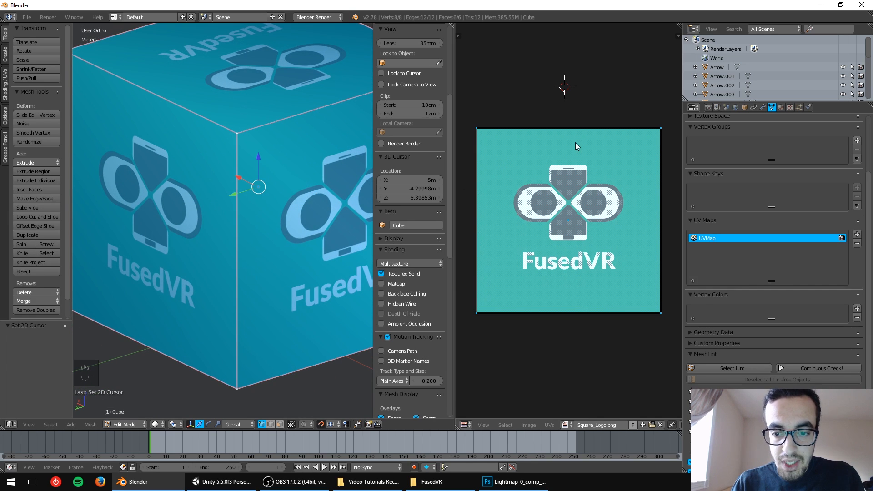
scroll(256, 181, down, 2)
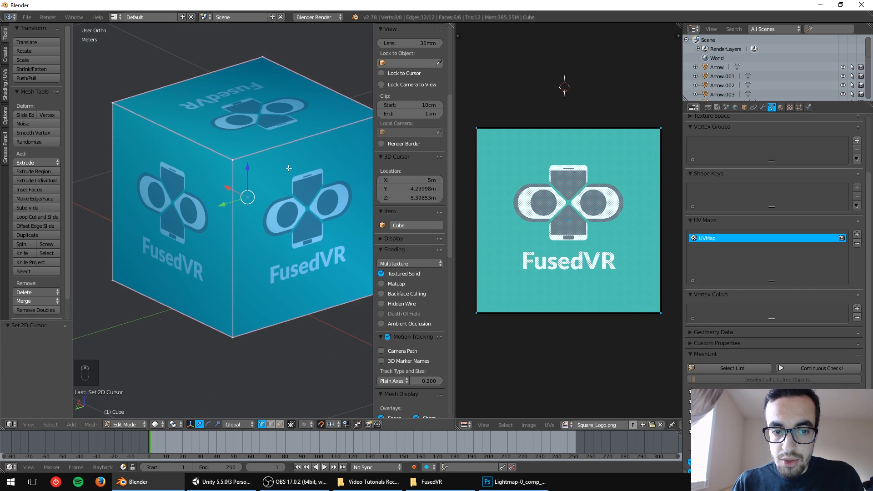
shift+middle_drag(289, 168, 277, 200)
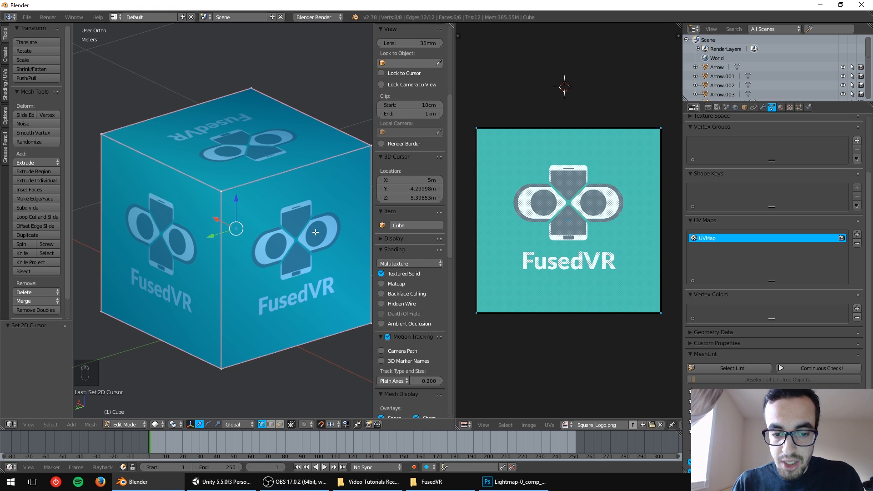
Step: Show the cube in wireframe and clear the seams from all its edges
key(a)
key(a)
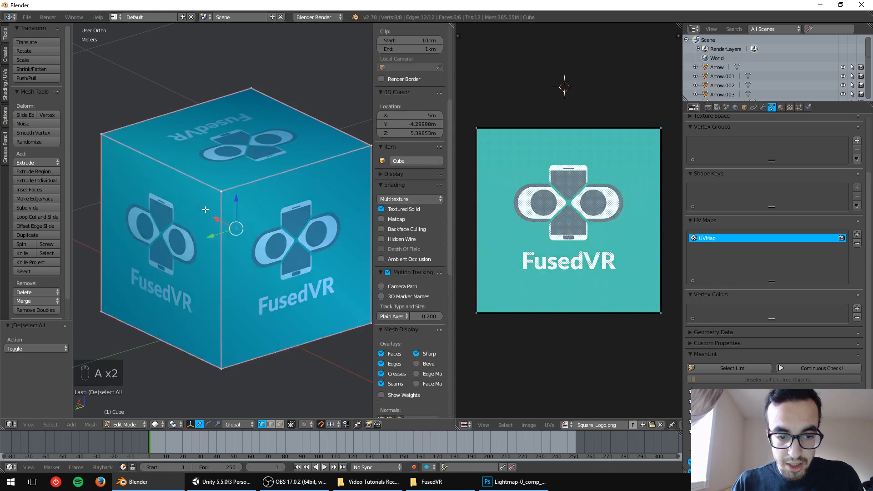
key(a)
key(z)
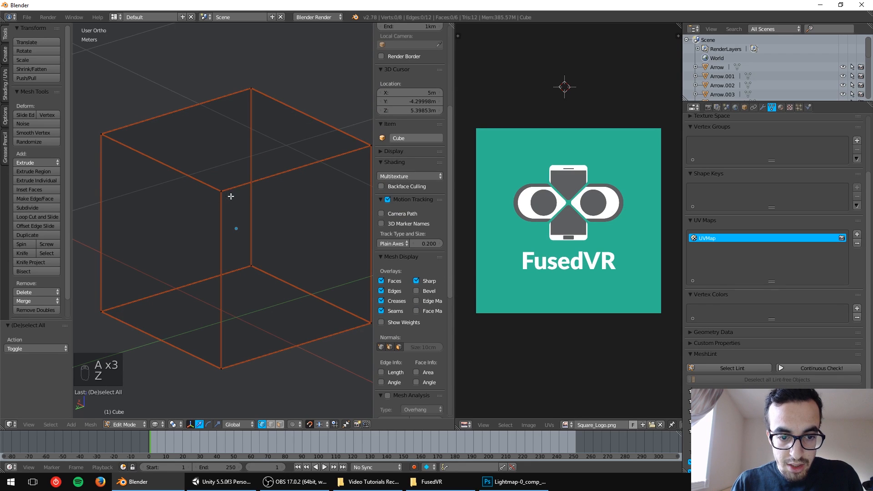
key(a)
key(ctrl+e)
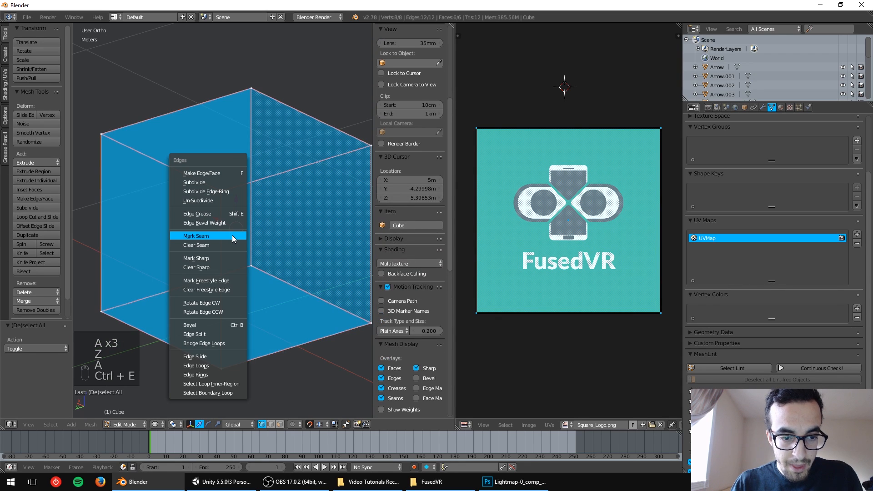
key(a)
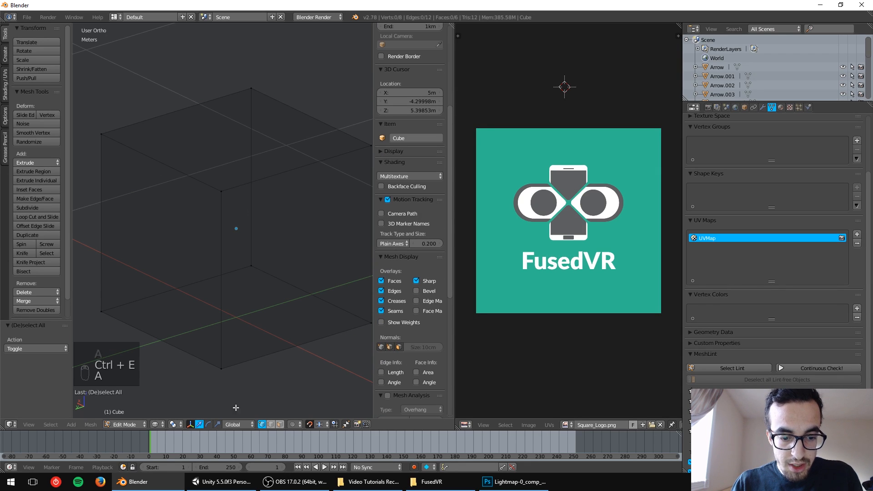
Step: Mark the cube's four vertical edges and three of its bottom edges as seams
right_click(219, 241)
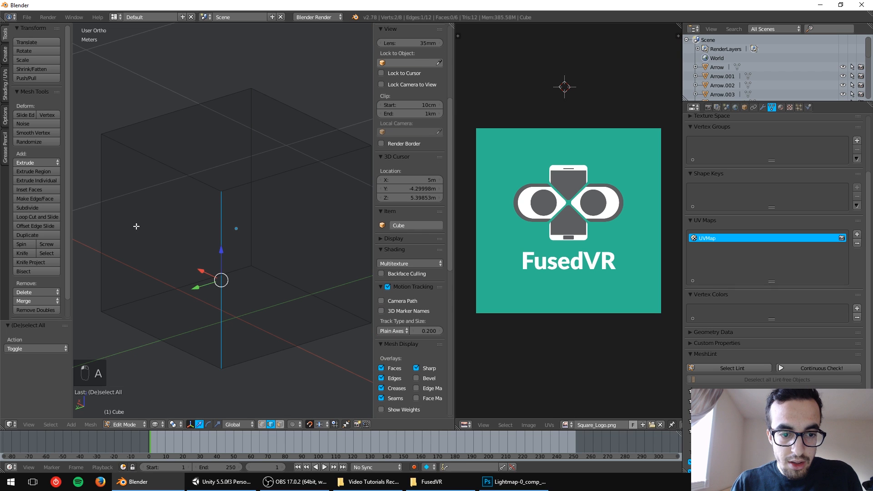
shift+right_click(106, 225)
shift+right_click(259, 136)
middle_drag(258, 225, 306, 214)
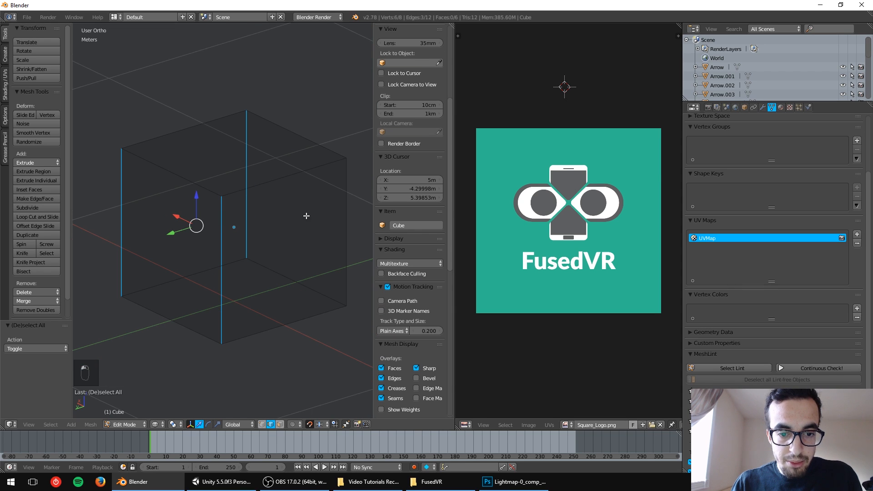
shift+right_click(331, 230)
shift+right_click(164, 176)
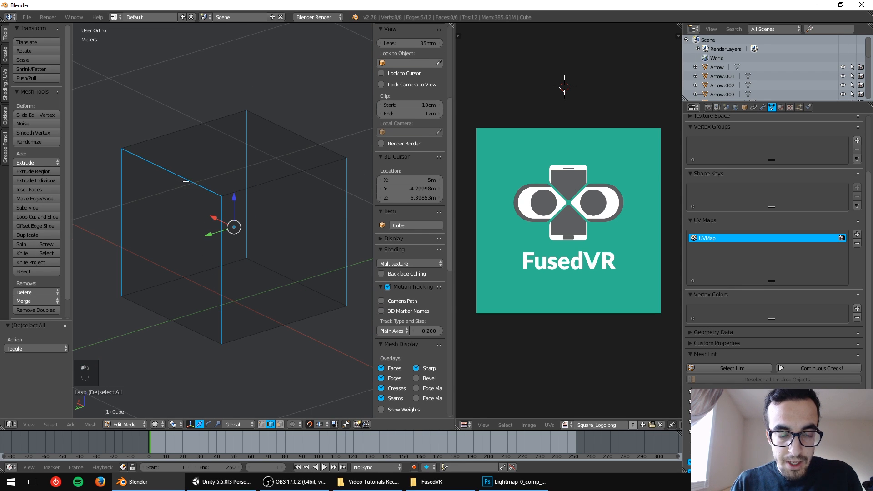
shift+right_click(186, 181)
shift+right_click(179, 323)
shift+right_click(176, 286)
shift+right_click(272, 327)
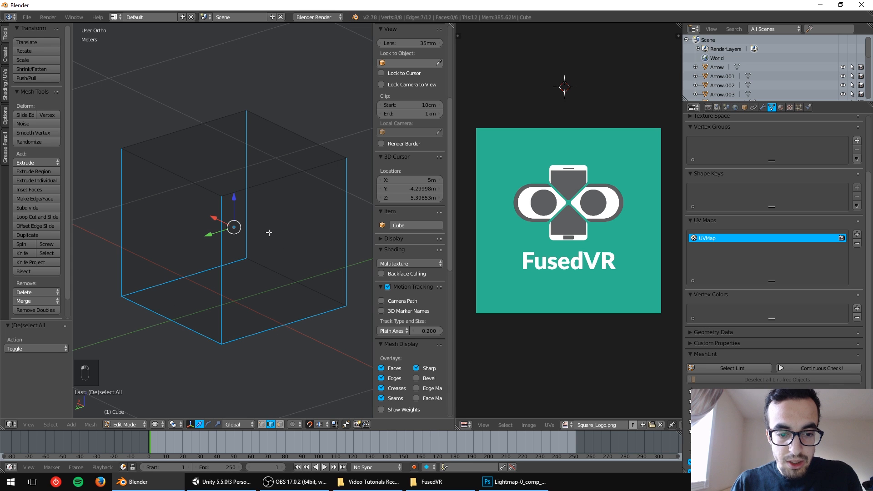
key(ctrl+e)
click(269, 231)
key(a)
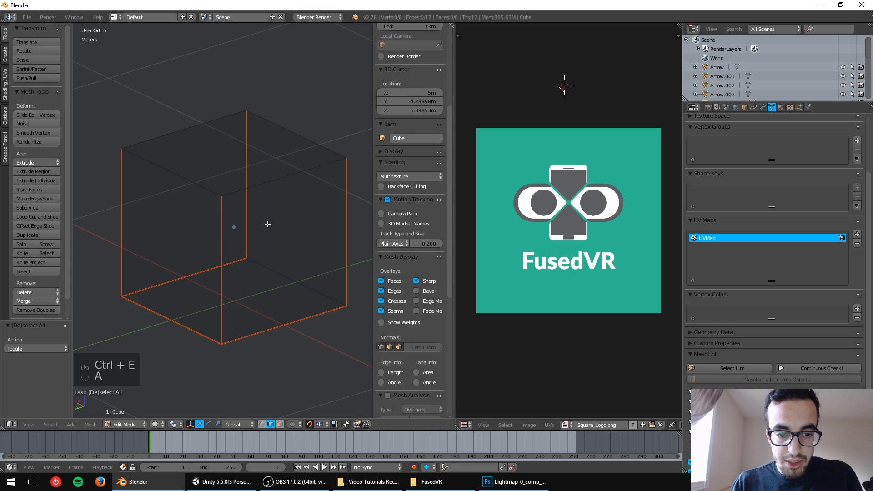
Step: Select the whole cube and unwrap it along the marked seams
key(a)
key(a)
key(u)
click(267, 224)
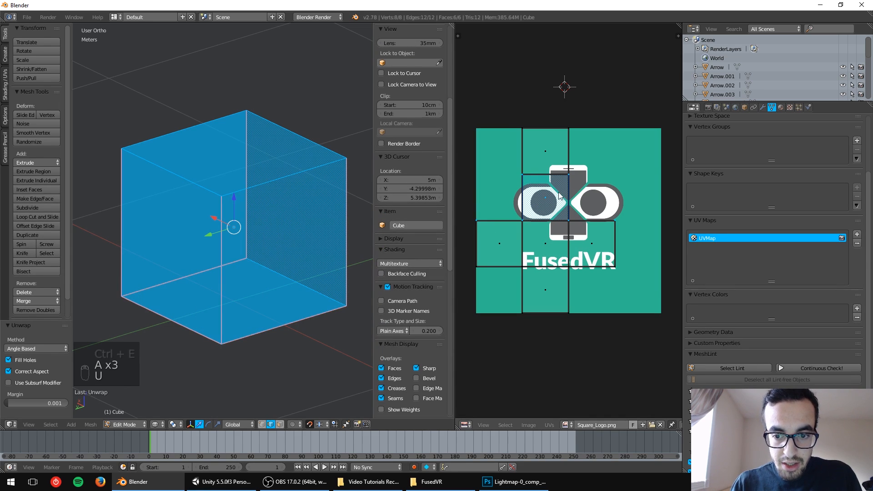
scroll(558, 195, up, 1)
key(Tab)
key(Tab)
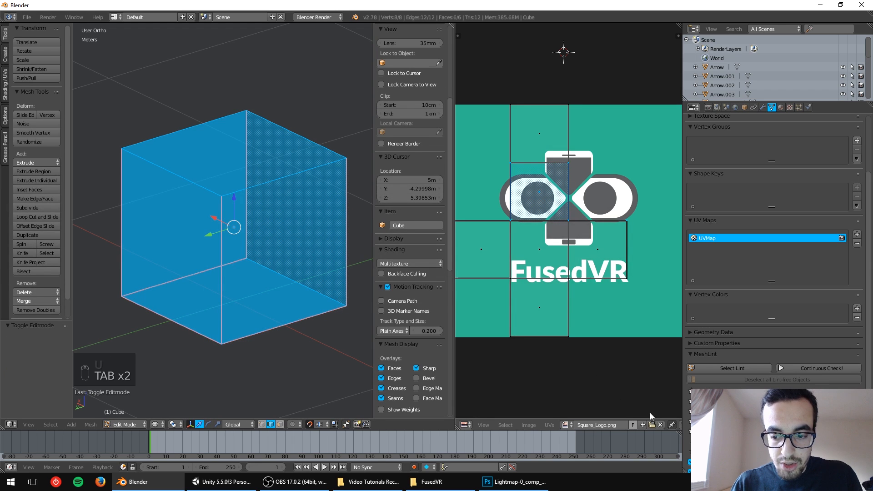
Step: Unlink the Square_Logo.png image from the UV editor
click(661, 425)
scroll(560, 228, up, 9)
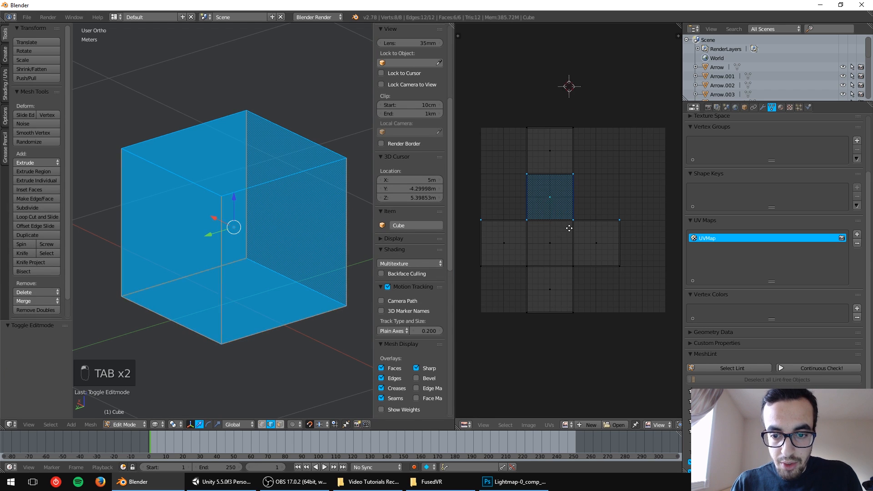
scroll(572, 135, down, 6)
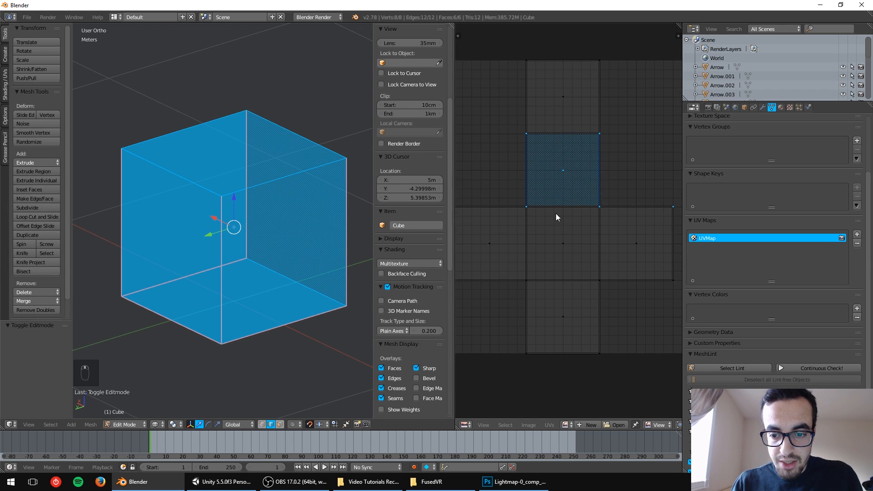
Step: Select the faces of the unfolded cross-shaped UV layout one by one to compare them with the cube's sides
click(573, 254)
click(615, 245)
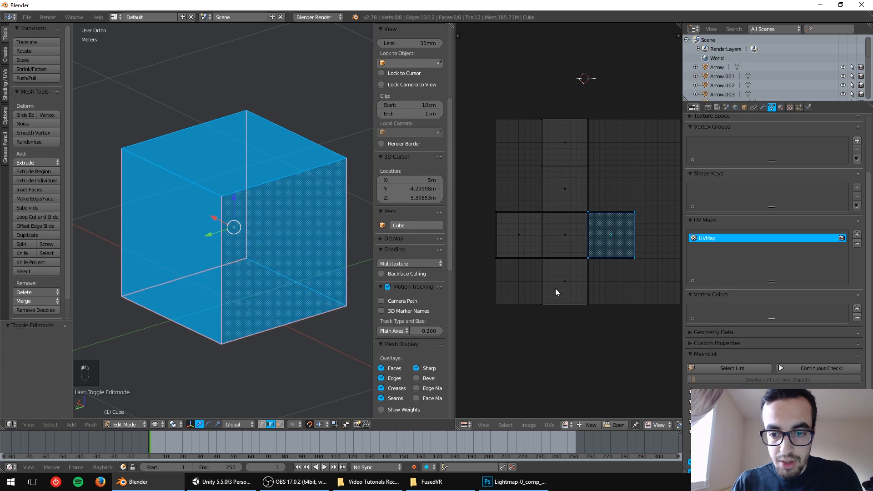
click(509, 247)
click(572, 174)
click(570, 146)
click(610, 233)
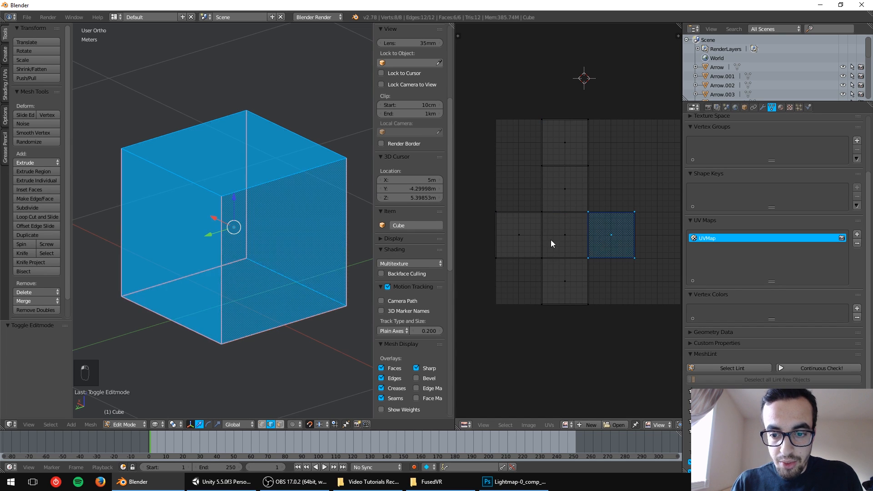
click(564, 275)
click(566, 194)
click(563, 143)
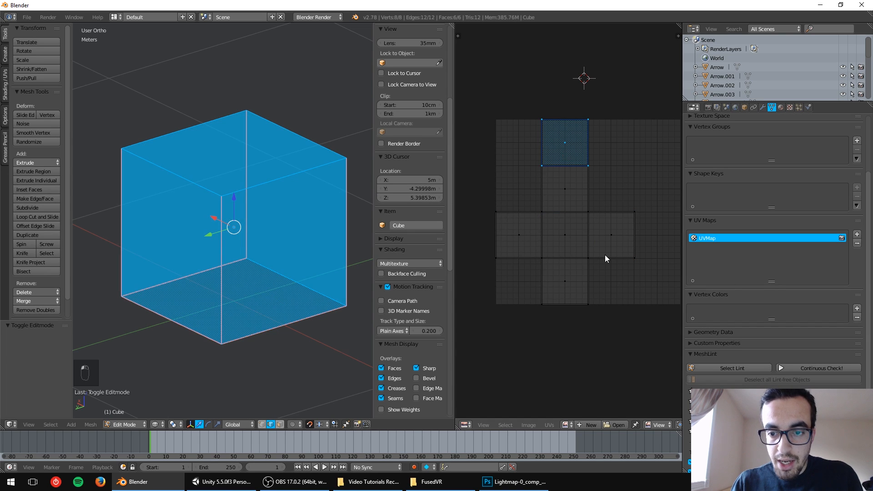
click(606, 248)
click(523, 234)
click(566, 239)
click(566, 190)
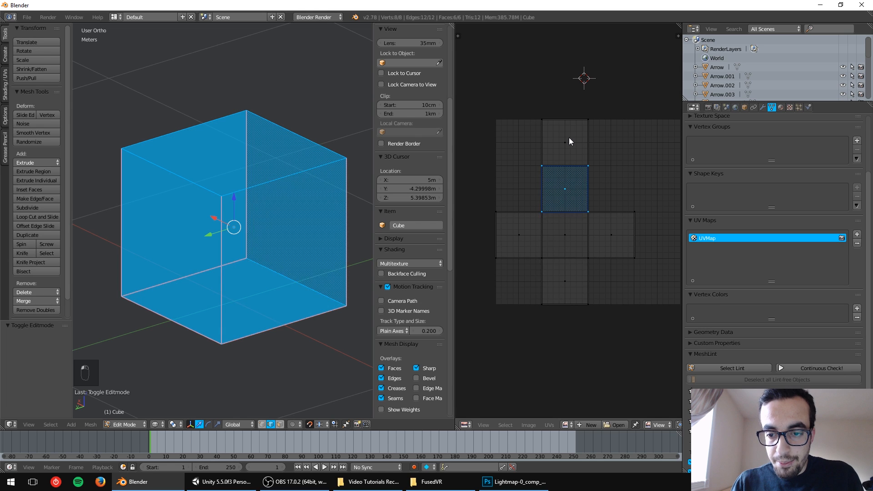
click(569, 138)
click(594, 237)
scroll(544, 211, up, 1)
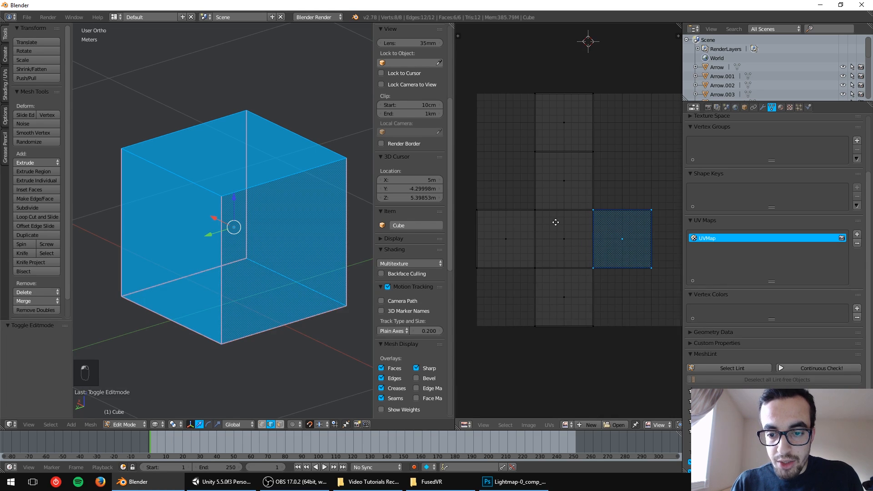
scroll(559, 200, down, 2)
click(569, 220)
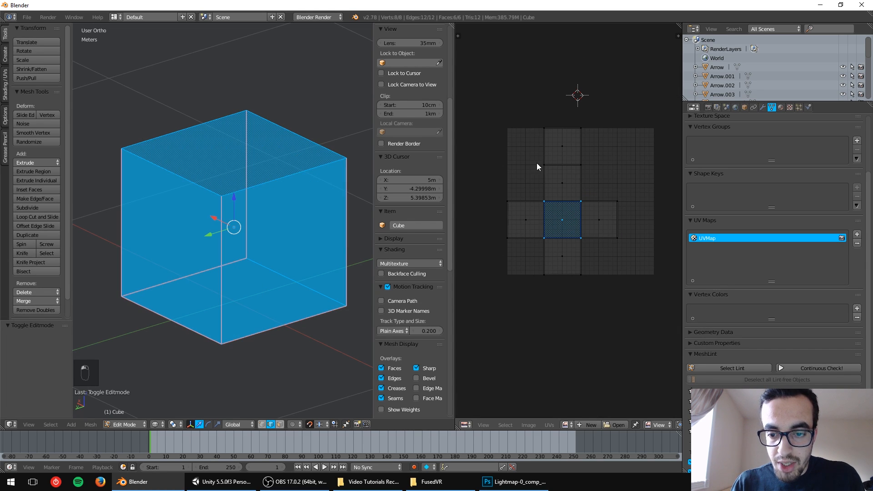
scroll(554, 180, up, 2)
click(550, 167)
click(498, 241)
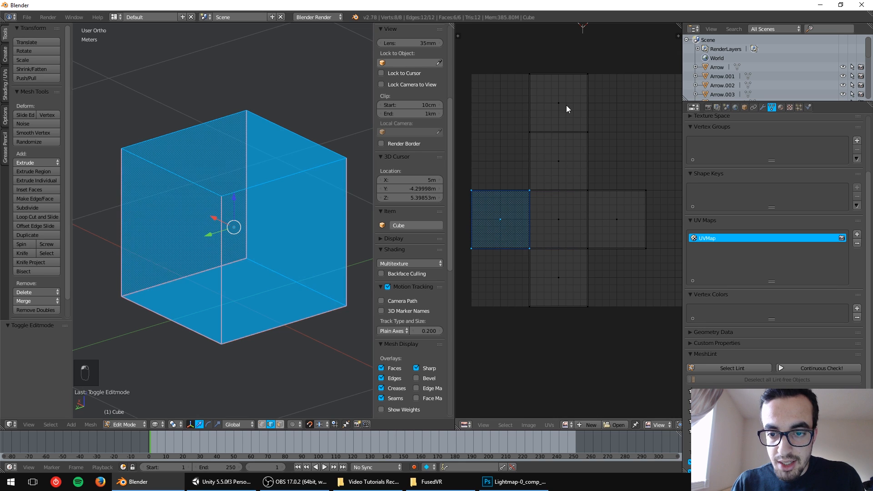
click(567, 105)
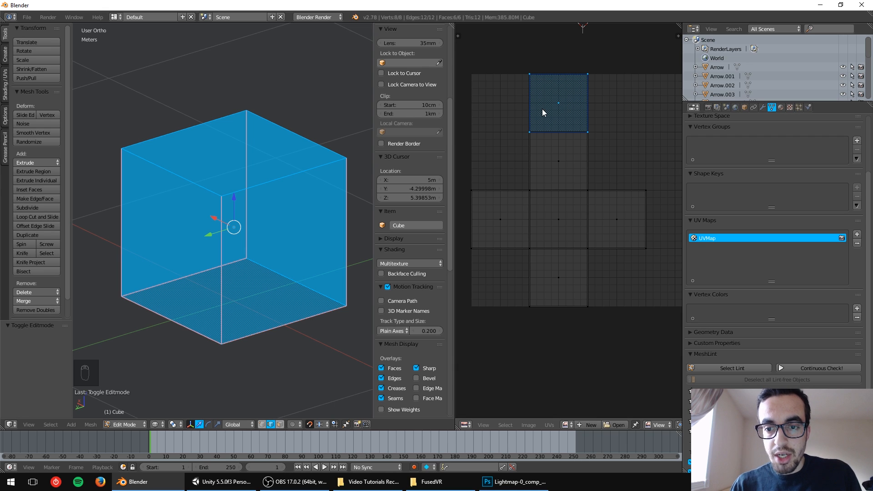
scroll(591, 119, down, 2)
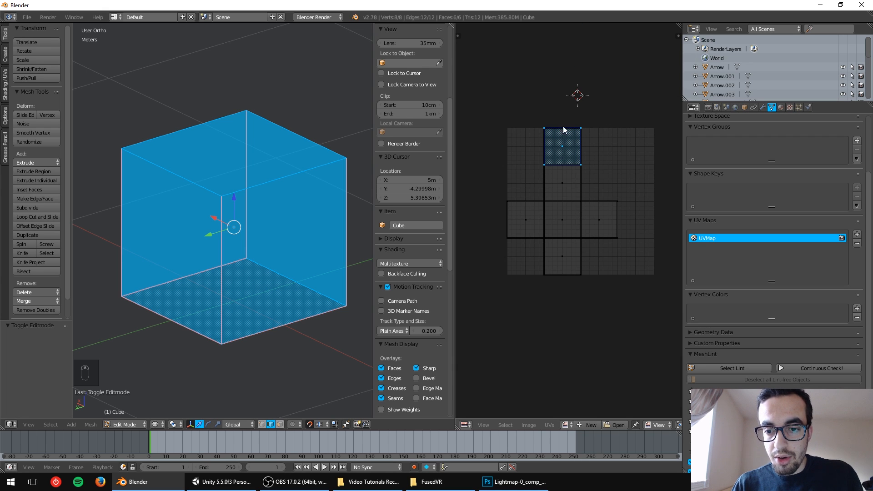
key(a)
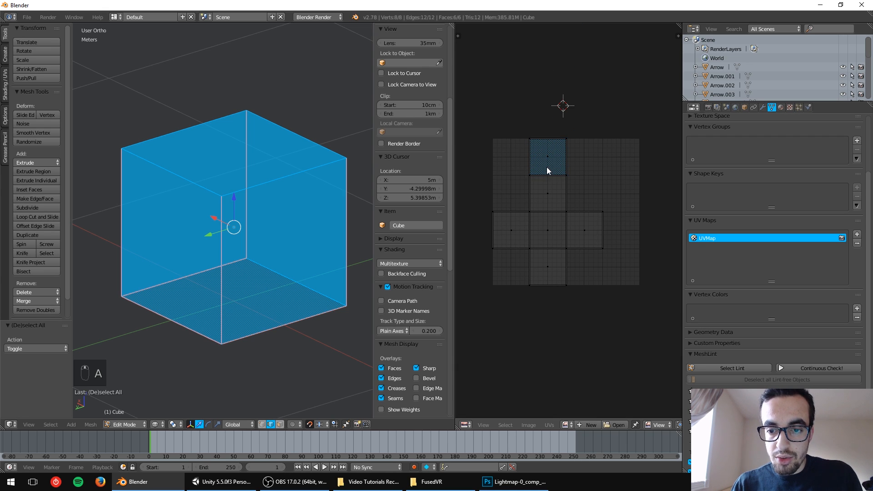
scroll(547, 170, up, 2)
scroll(547, 170, down, 1)
Step: Undo the image unlinking, the unwrap and the seam marking back to the stacked UV layout on the logo image
key(ctrl+z)
key(ctrl+z)
key(ctrl+z)
key(ctrl+z)
key(ctrl+z)
key(ctrl+z)
key(ctrl+z)
key(ctrl+z)
key(ctrl+z)
key(ctrl+z)
key(ctrl+z)
key(ctrl+z)
key(ctrl+z)
key(ctrl+z)
key(ctrl+z)
key(ctrl+z)
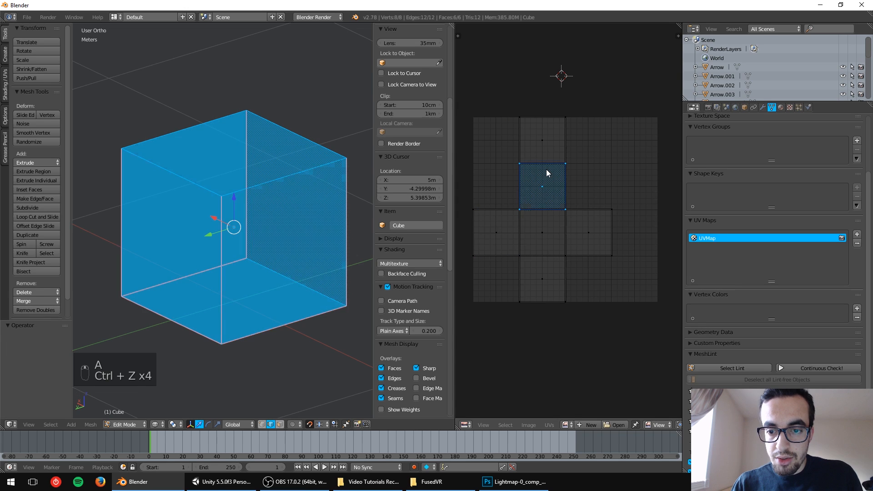
key(ctrl+z)
key(ctrl+z)
key(ctrl+z)
key(ctrl+z)
key(ctrl+z)
key(ctrl+z)
key(ctrl+z)
key(ctrl+z)
key(ctrl+z)
key(ctrl+z)
key(ctrl+z)
key(ctrl+z)
key(ctrl+z)
key(ctrl+z)
key(ctrl+z)
key(ctrl+z)
key(ctrl+z)
key(ctrl+z)
key(ctrl+z)
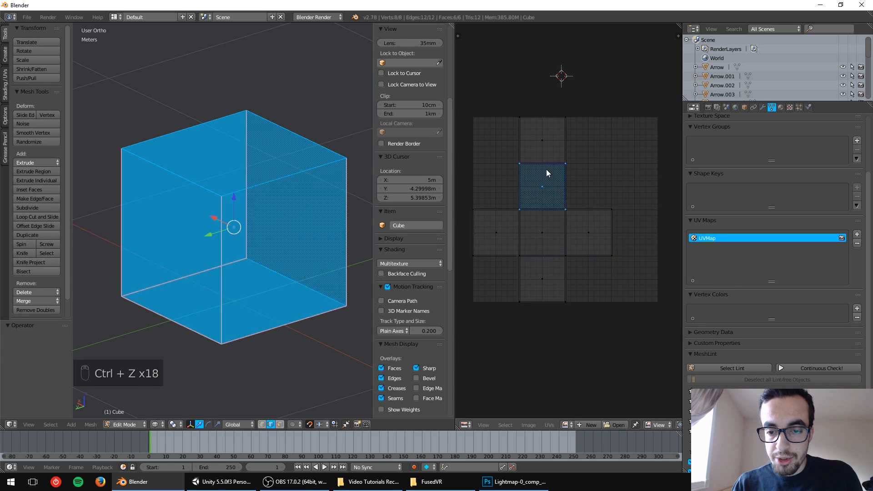
key(ctrl+z)
key(ctrl+z)
key(ctrl+z)
key(ctrl+z)
key(ctrl+z)
key(ctrl+z)
key(ctrl+z)
key(ctrl+z)
key(ctrl+z)
key(ctrl+z)
key(ctrl+z)
key(ctrl+z)
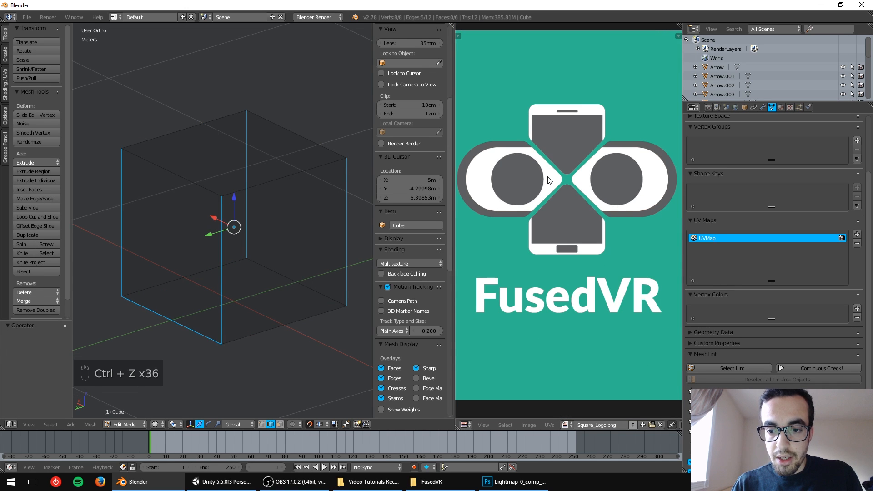
key(ctrl+z)
key(ctrl+z)
key(ctrl+z)
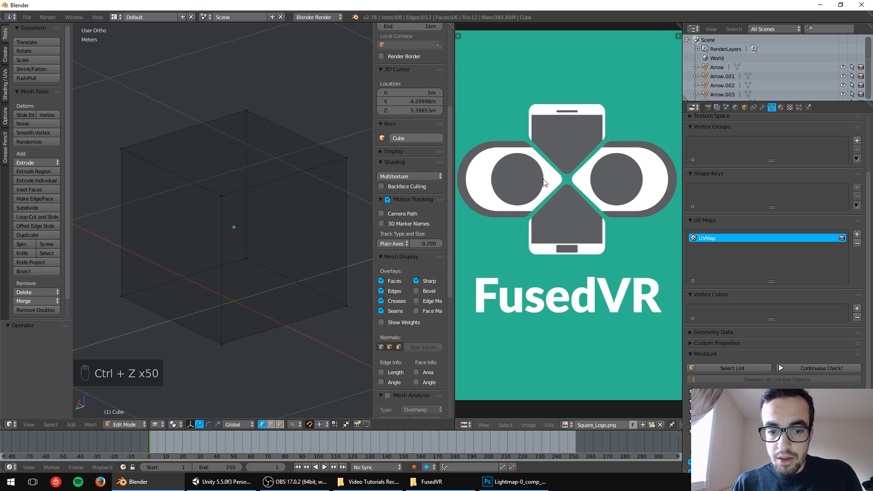
key(ctrl+z)
key(ctrl+z)
Step: Add a second UV map to the cube in Edit Mode and make UVMap.001 the active map for rendering
key(Tab)
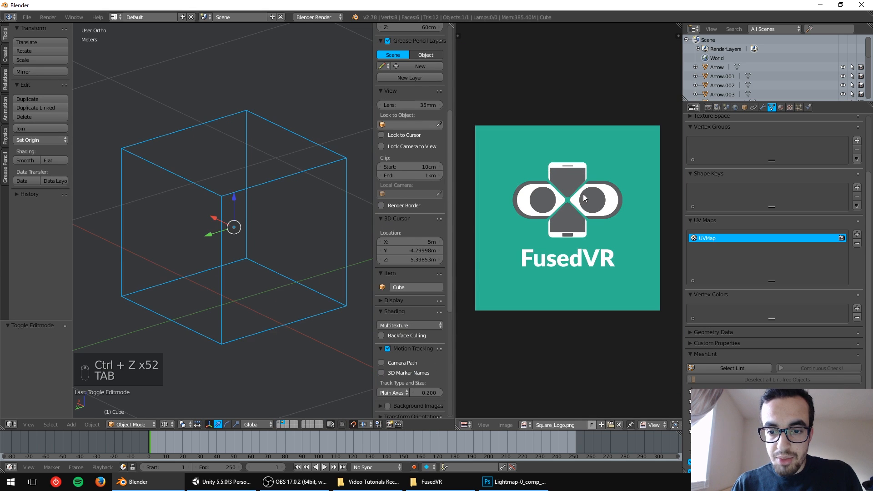
key(Tab)
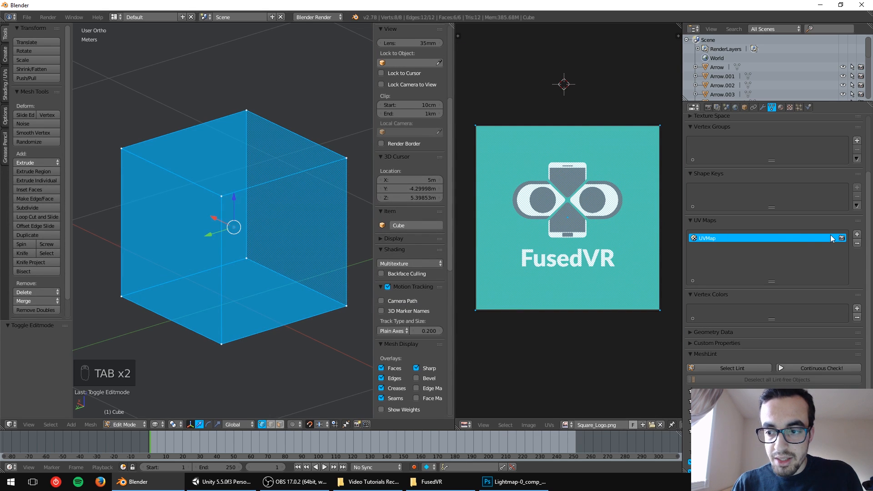
click(857, 235)
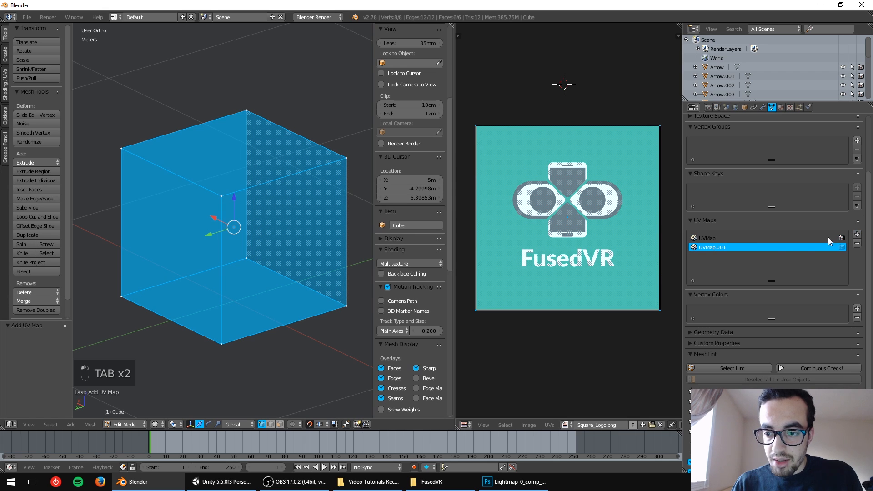
double_click(730, 247)
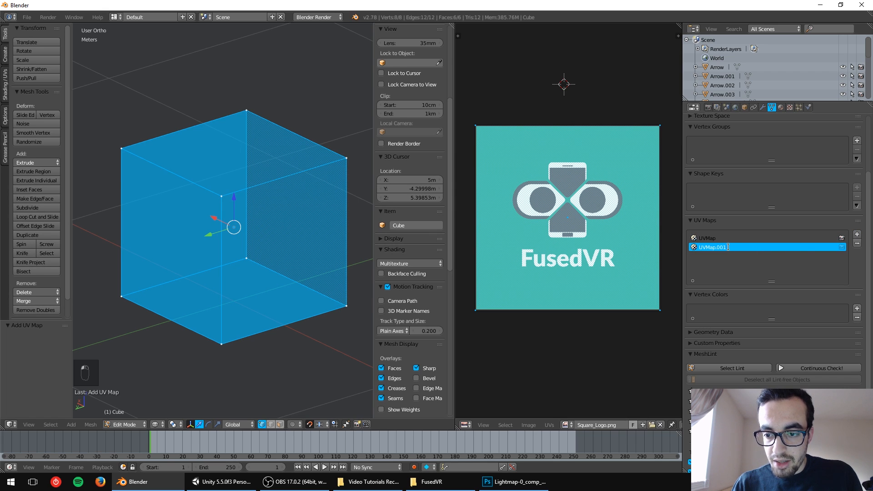
key(Tab)
key(Tab)
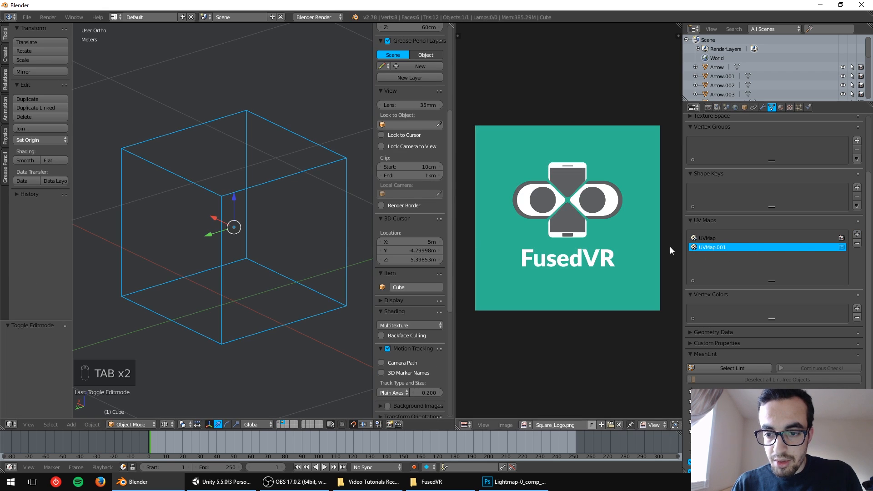
key(Tab)
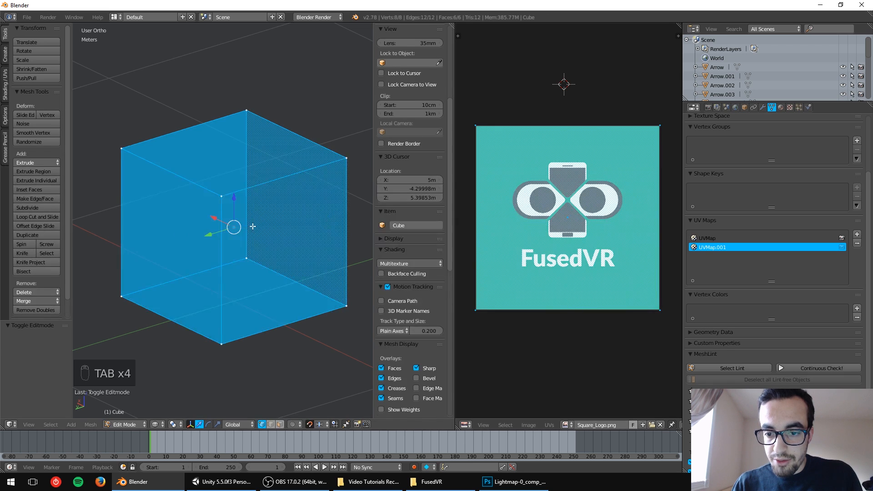
key(a)
key(a)
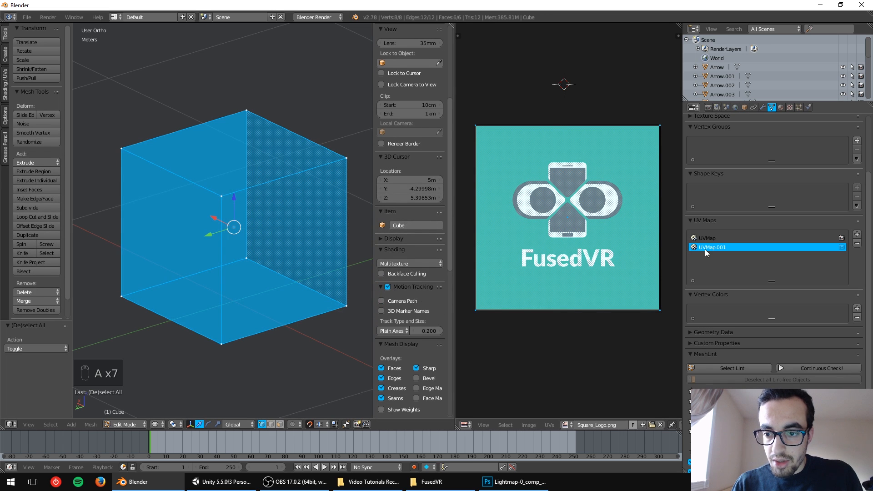
click(842, 247)
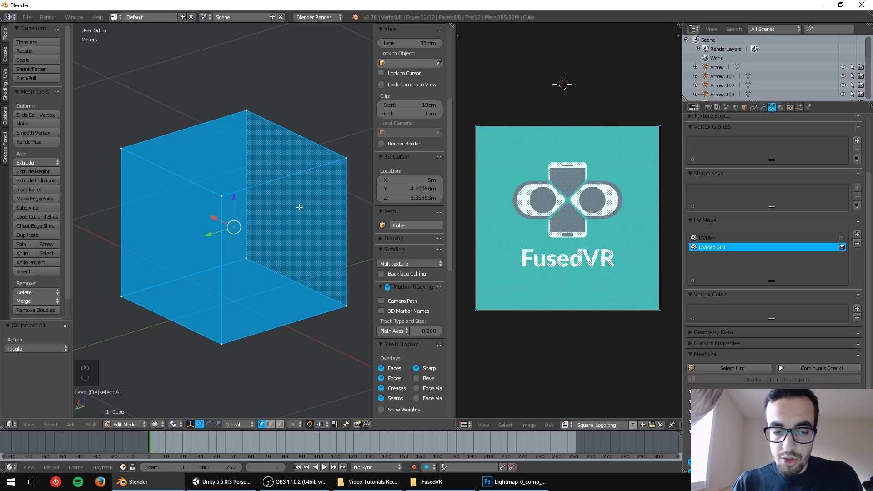
Step: Select all of the cube's faces and UVs in UVMap.001 and pack the overlapping UV islands
key(a)
scroll(410, 205, down, 4)
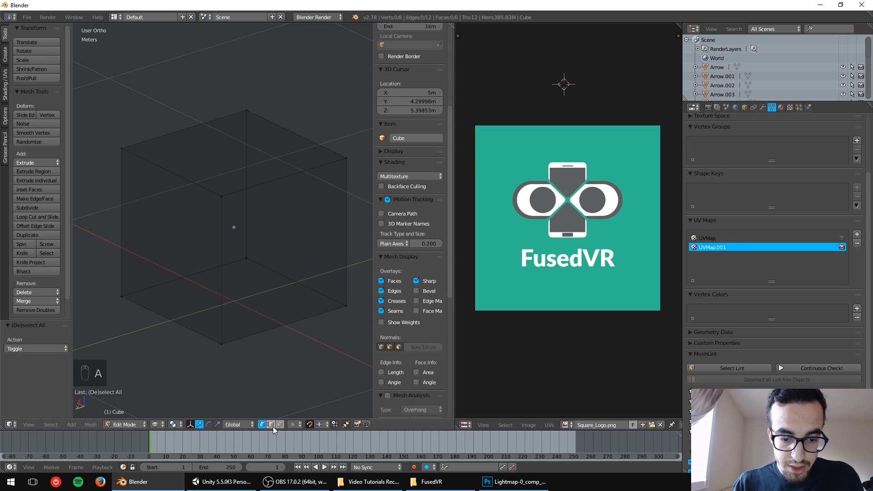
key(a)
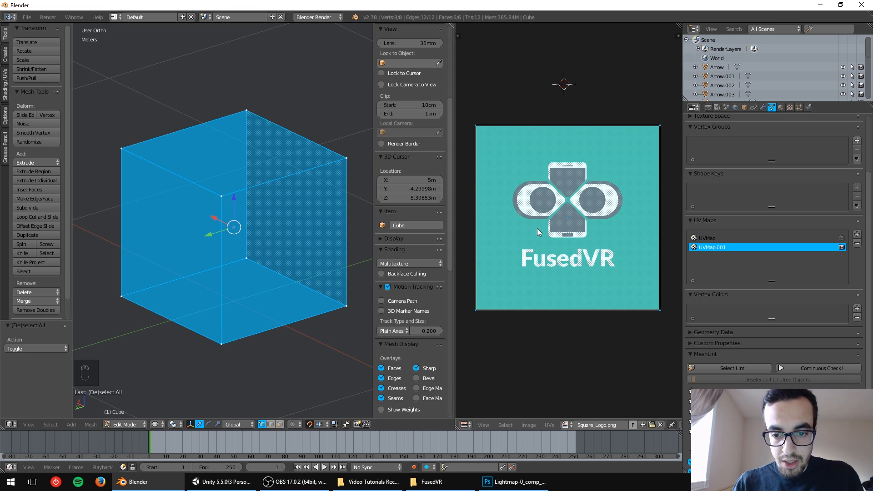
key(a)
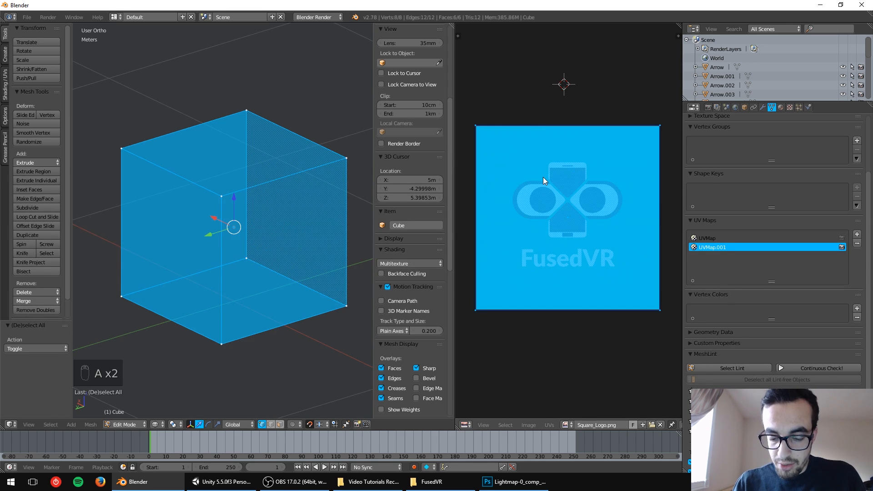
key(ctrl+p)
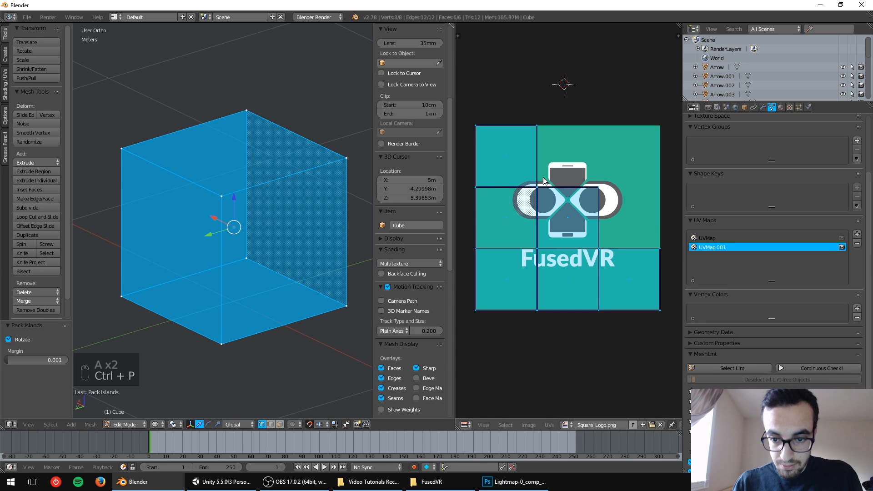
key(ctrl+z)
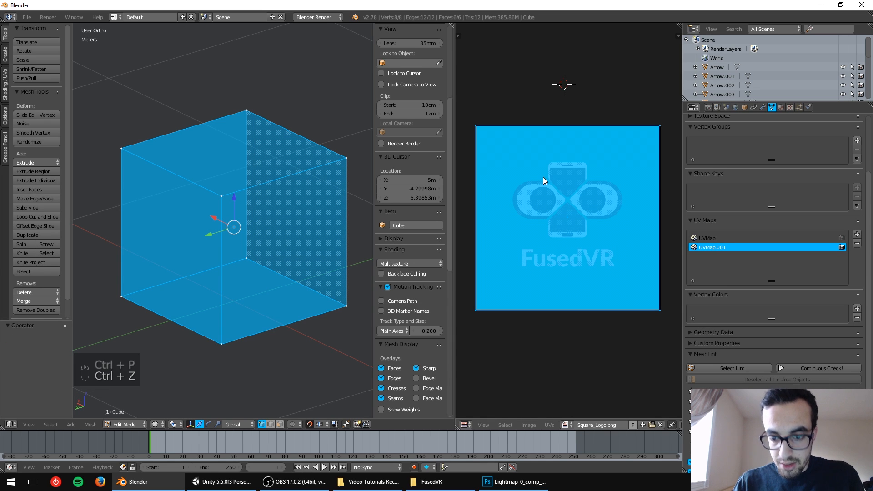
key(ctrl+p)
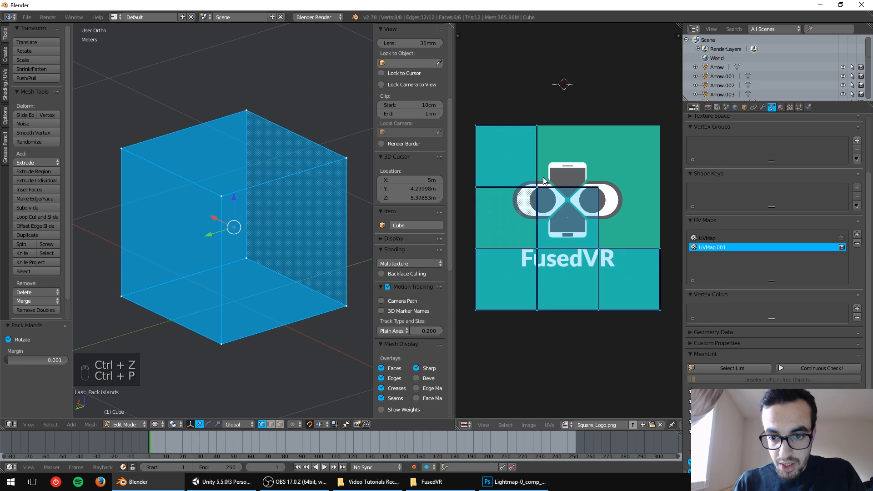
Step: Examine the borders between the packed UV islands up close for spacing
scroll(616, 255, up, 5)
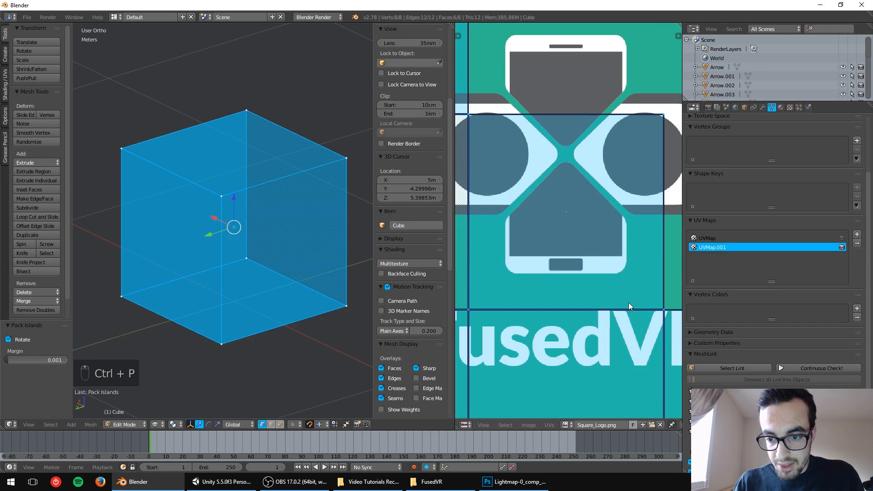
scroll(544, 247, up, 3)
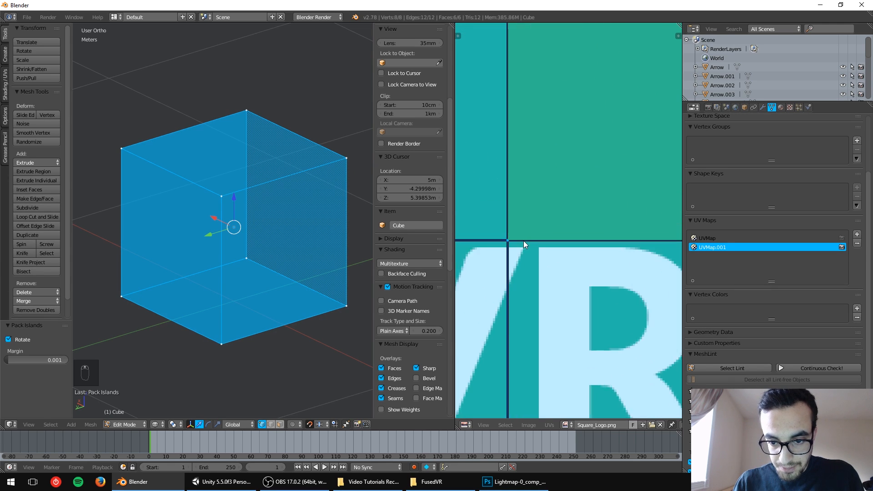
scroll(514, 228, down, 6)
scroll(512, 220, down, 1)
middle_drag(506, 183, 589, 190)
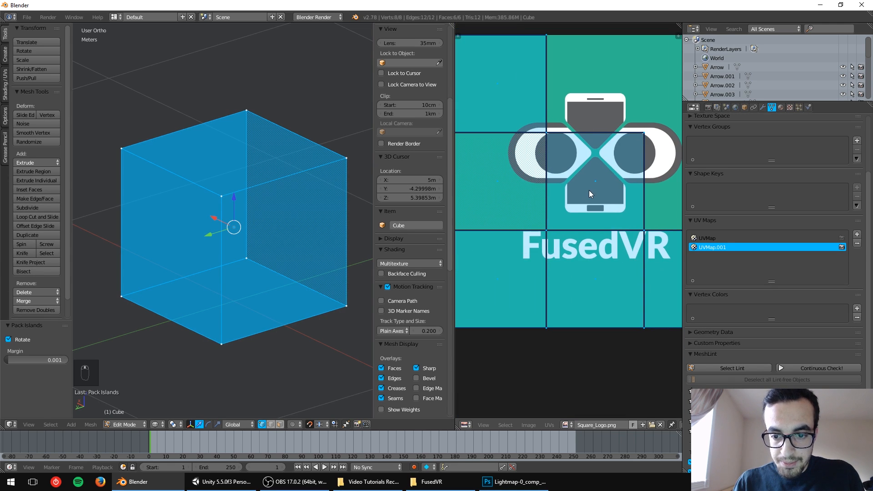
scroll(588, 190, down, 1)
scroll(556, 177, up, 5)
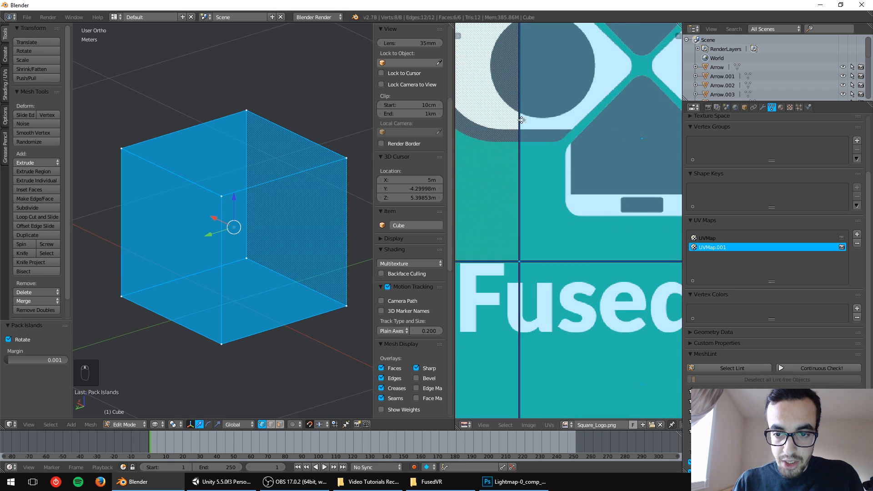
Step: Repack the UV islands with a margin of 0.076 and check the gaps between them
key(ctrl+p)
scroll(547, 195, down, 5)
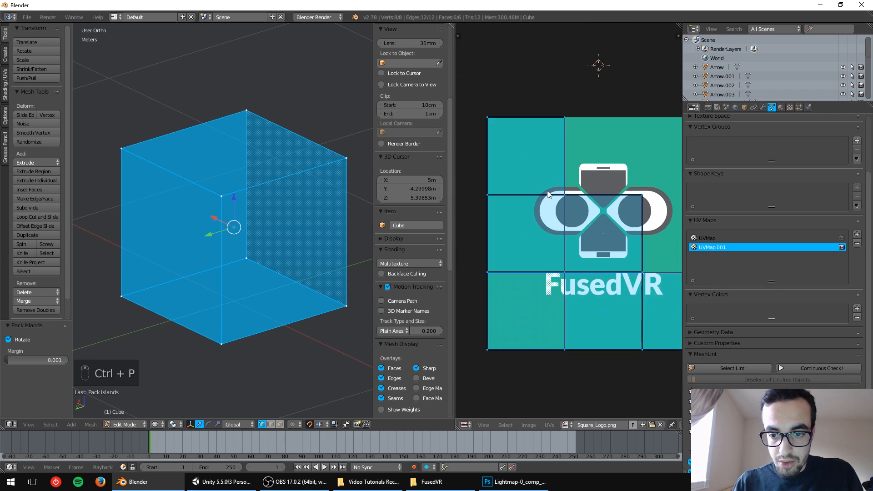
middle_drag(576, 214, 605, 186)
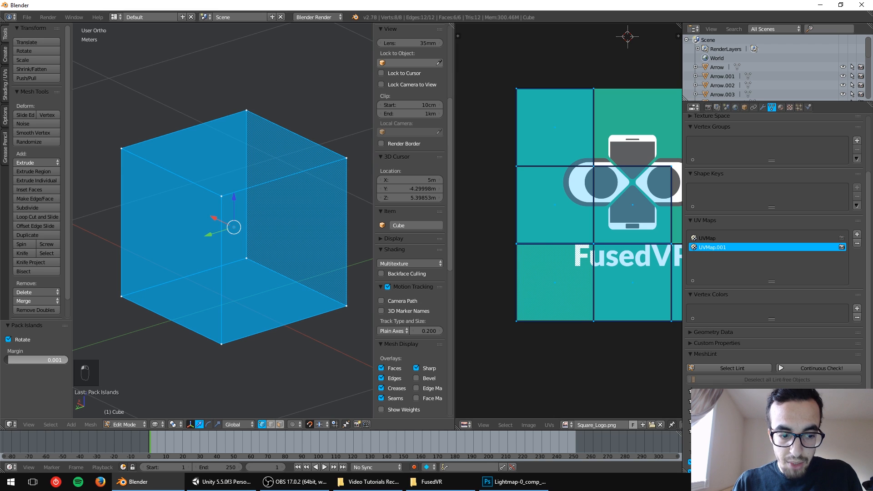
drag(36, 359, 41, 360)
scroll(569, 136, up, 6)
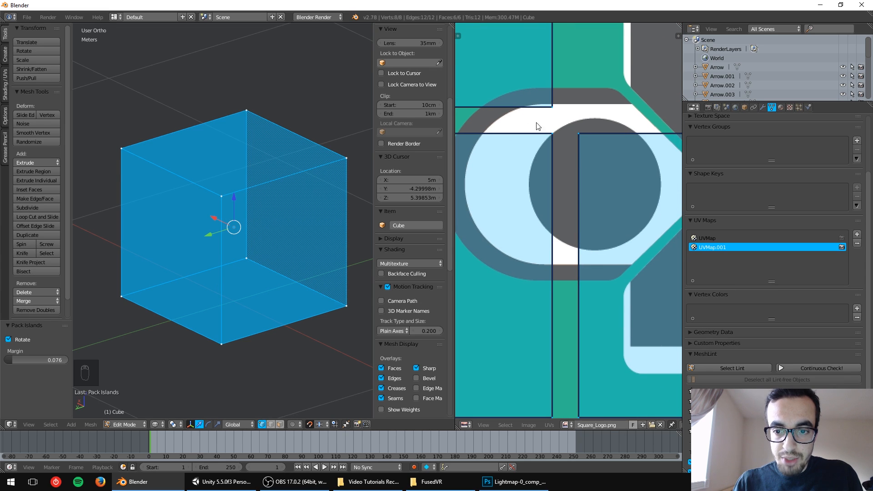
middle_drag(569, 121, 542, 190)
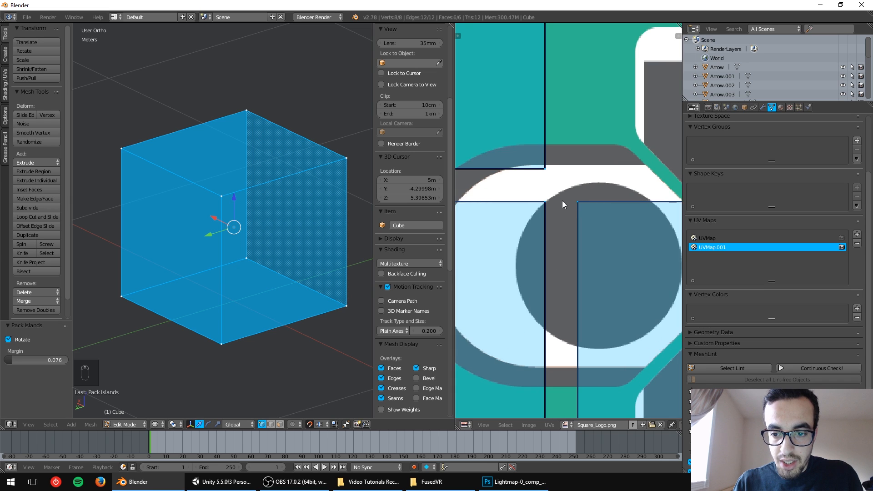
scroll(562, 200, up, 3)
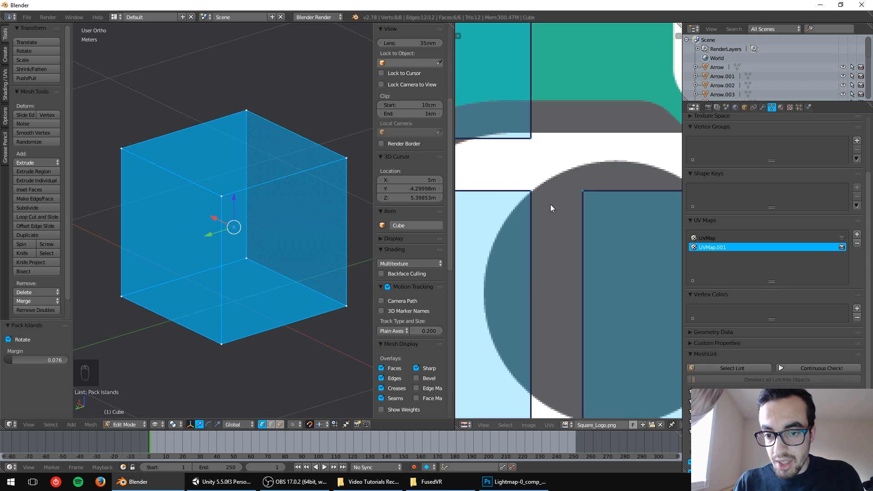
Step: Set the margin between the packed UV islands to 0.054
scroll(549, 168, down, 8)
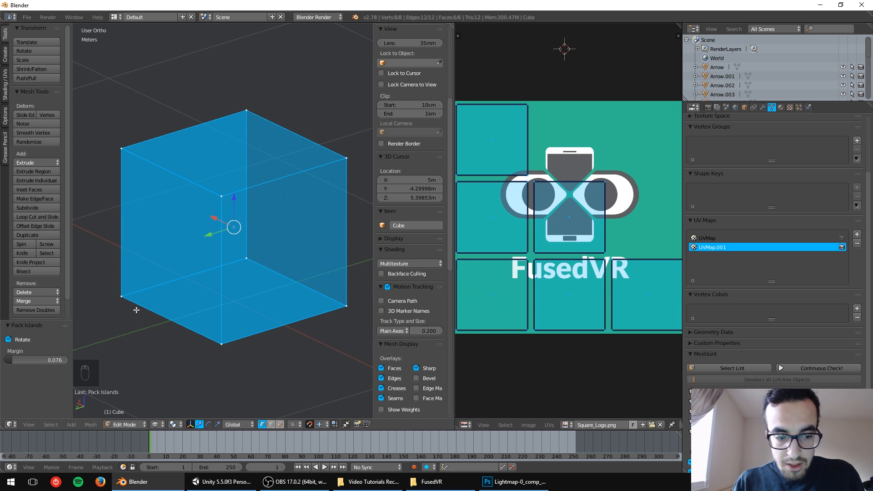
drag(23, 358, 13, 360)
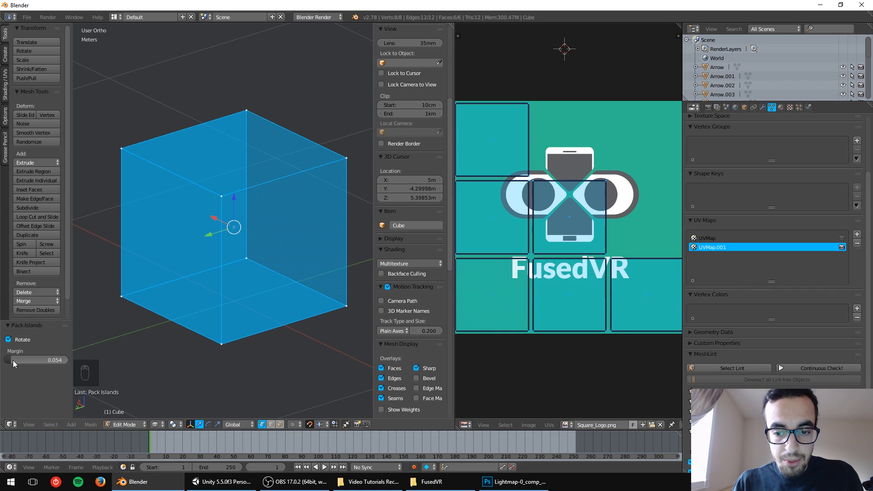
scroll(478, 197, down, 2)
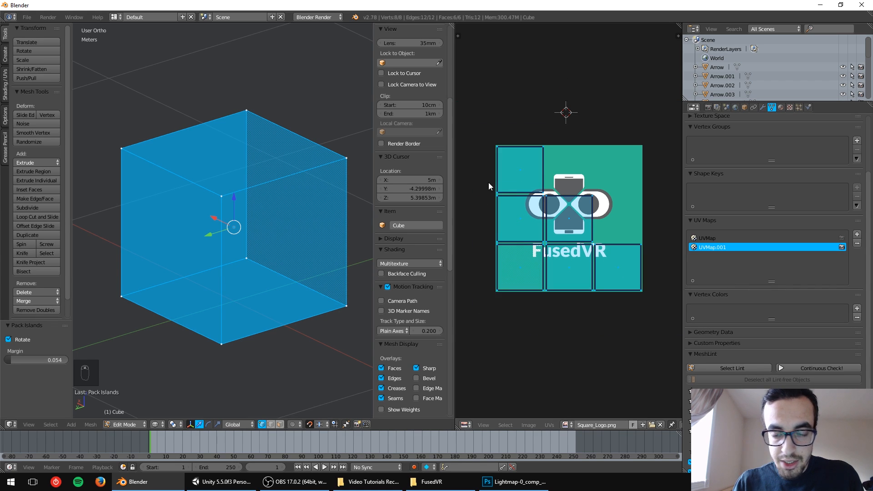
Step: Switch between UVMap and UVMap.001 to compare the stacked layout with the packed one
click(710, 238)
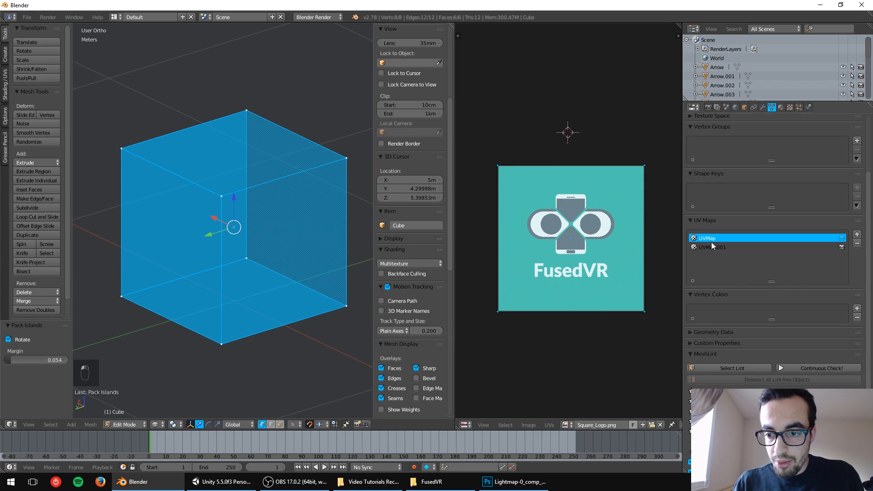
click(712, 243)
click(710, 238)
click(710, 246)
click(709, 239)
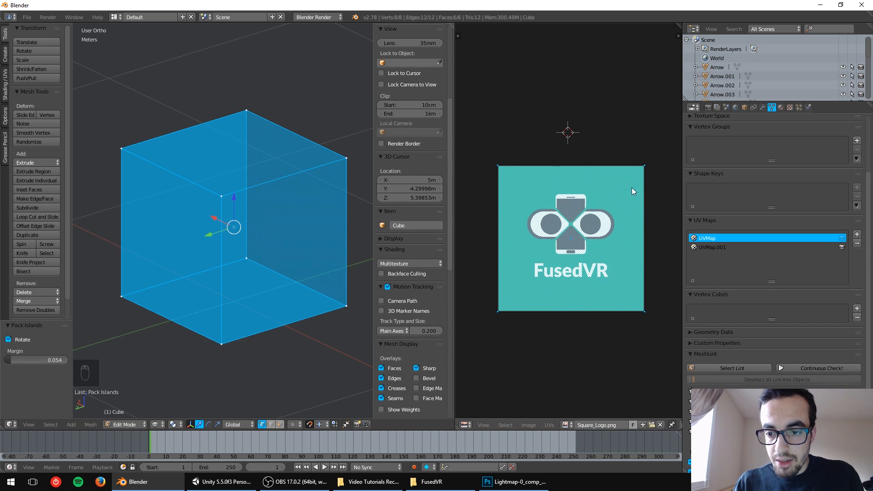
click(733, 248)
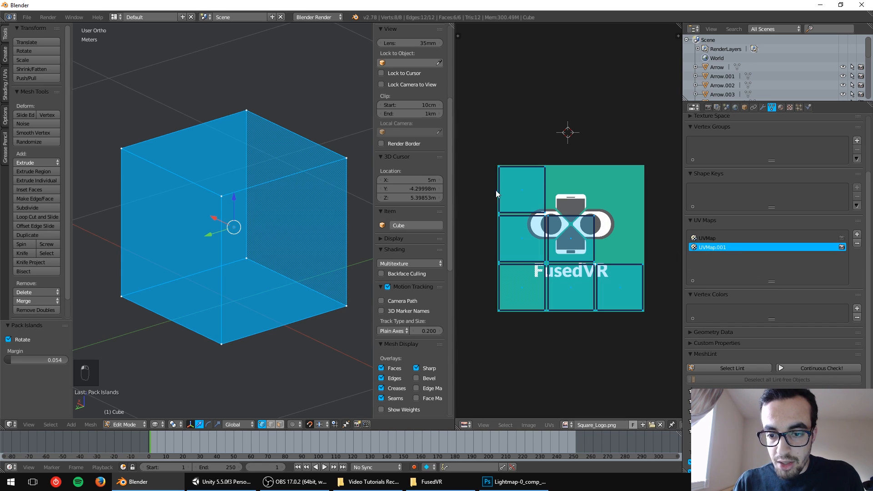
scroll(568, 260, up, 3)
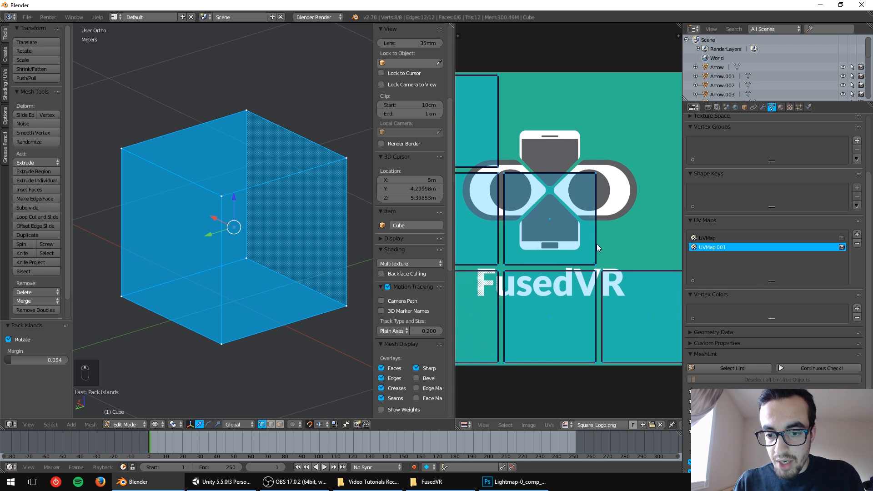
scroll(597, 244, down, 3)
Step: Show the cube in Object Mode with solid textured shading and select the original UVMap as its displayed map
key(Tab)
key(z)
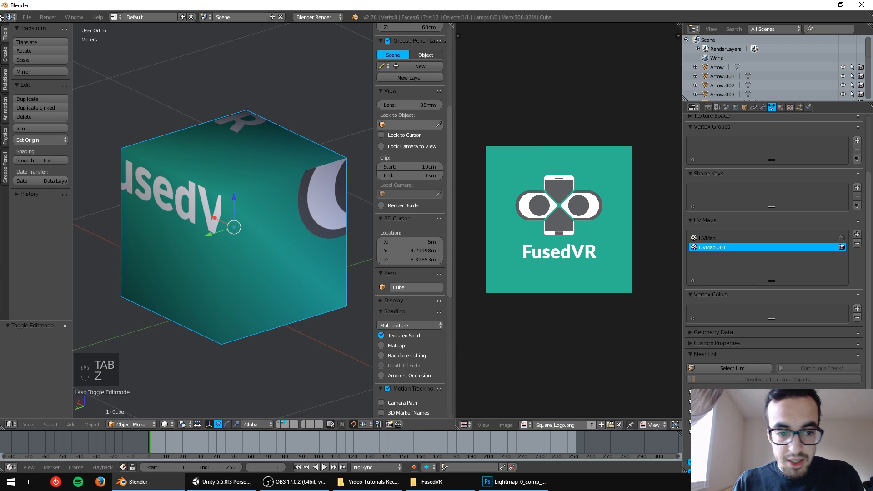
click(800, 237)
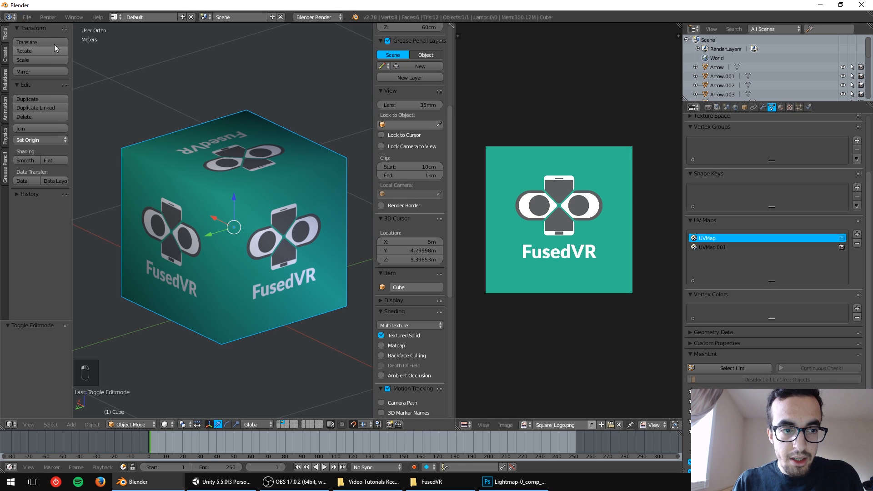
Step: Export the model in FBX format and switch to Unity
click(27, 17)
mouse_move(72, 191)
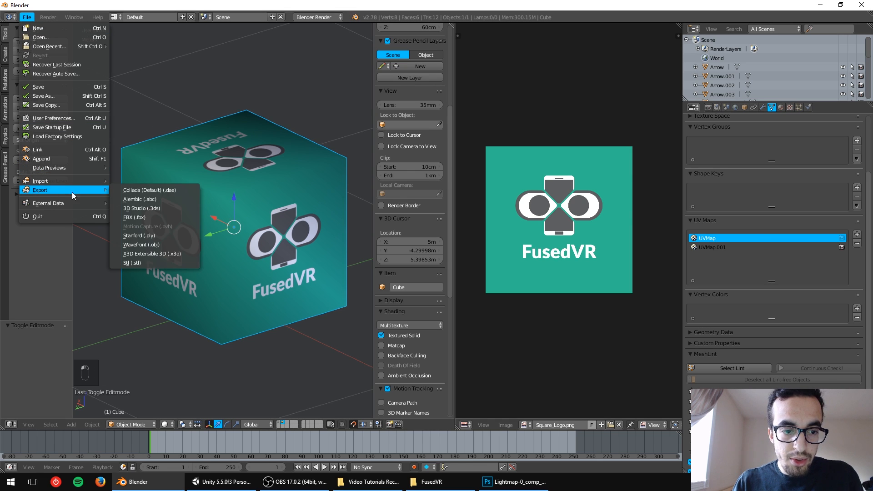
click(134, 217)
click(859, 44)
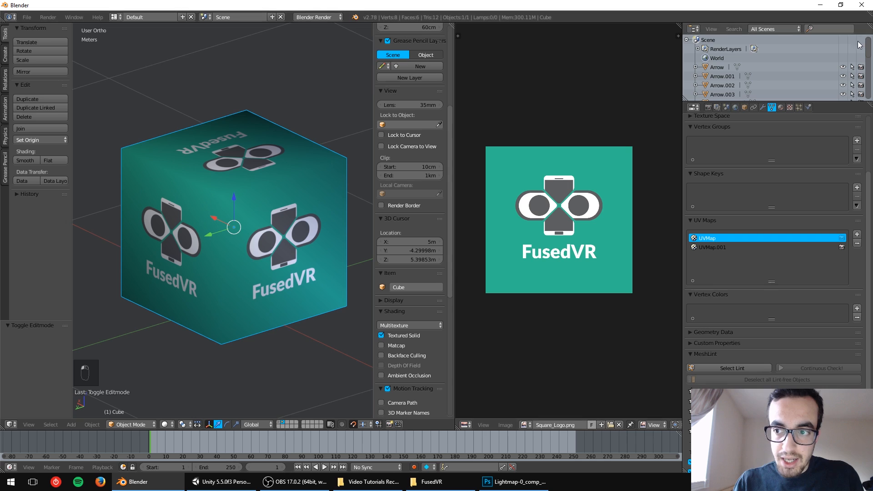
click(222, 482)
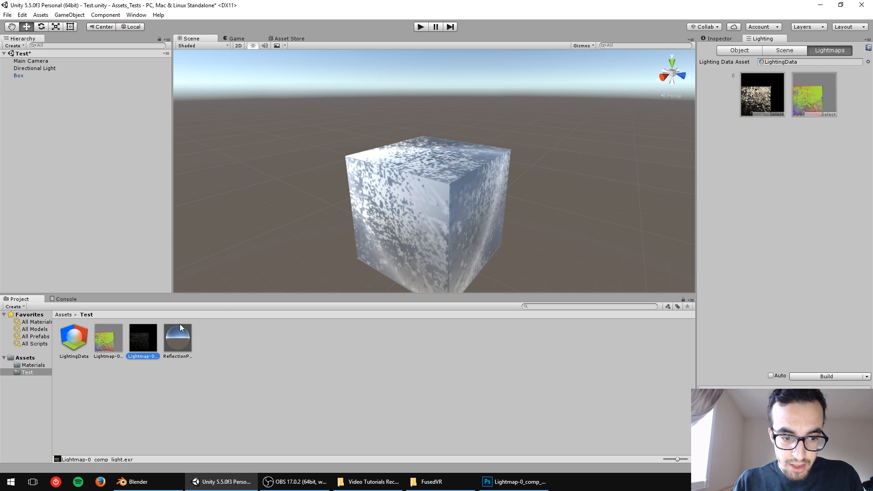
Step: Delete the old Box model, the Materials and Test folders, and the Box object from the scene
click(63, 314)
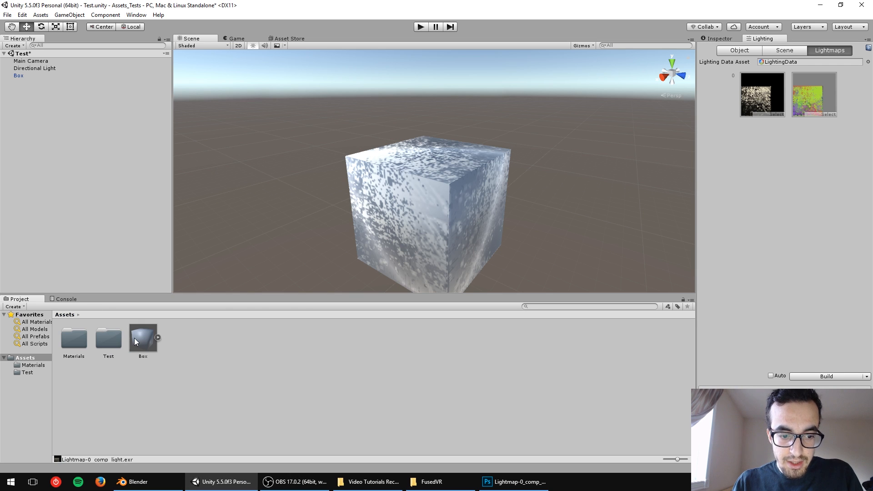
key(Delete)
key(Return)
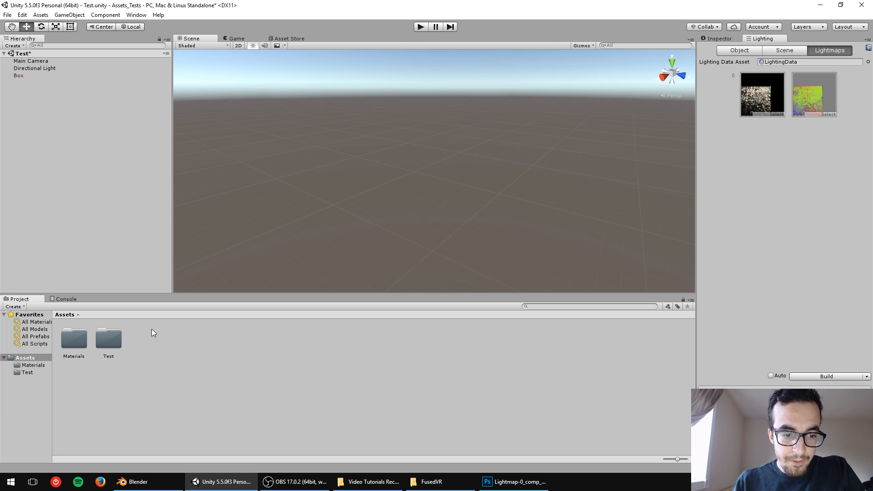
key(Delete)
key(Return)
click(80, 340)
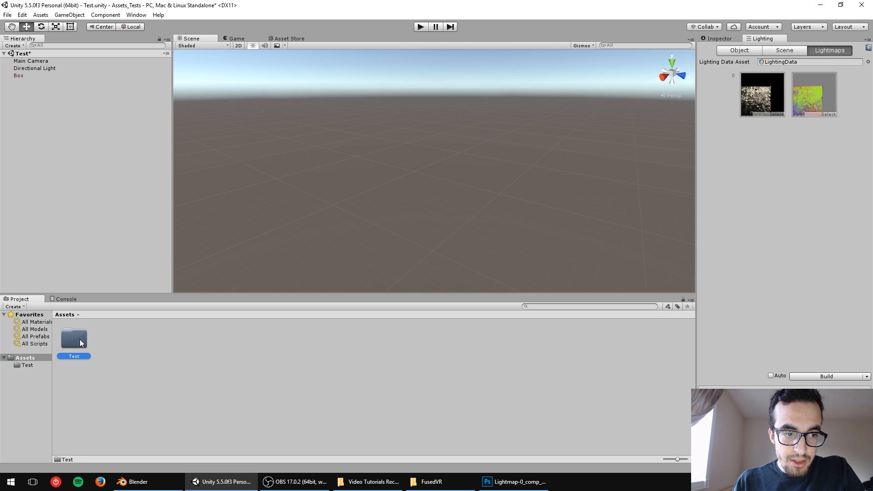
key(Delete)
key(Return)
click(18, 76)
key(Delete)
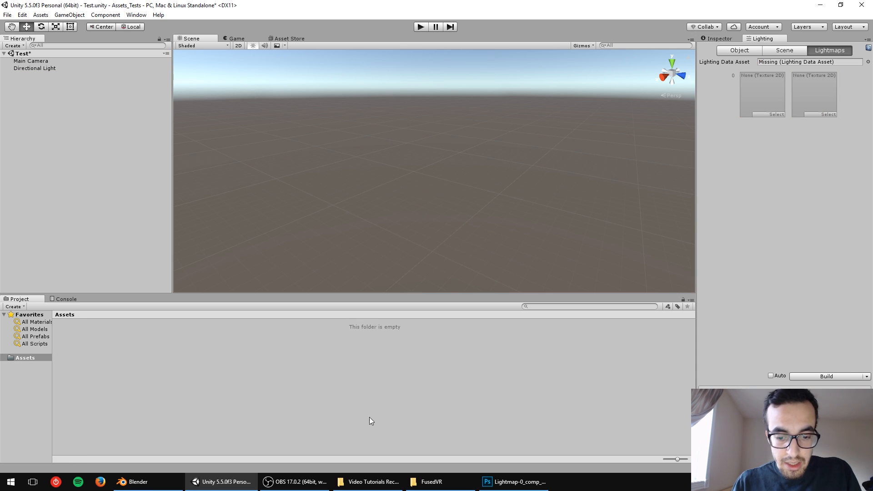
Step: Import the re-exported Box.fbx from the desktop into Assets and add the Box to the scene
click(872, 486)
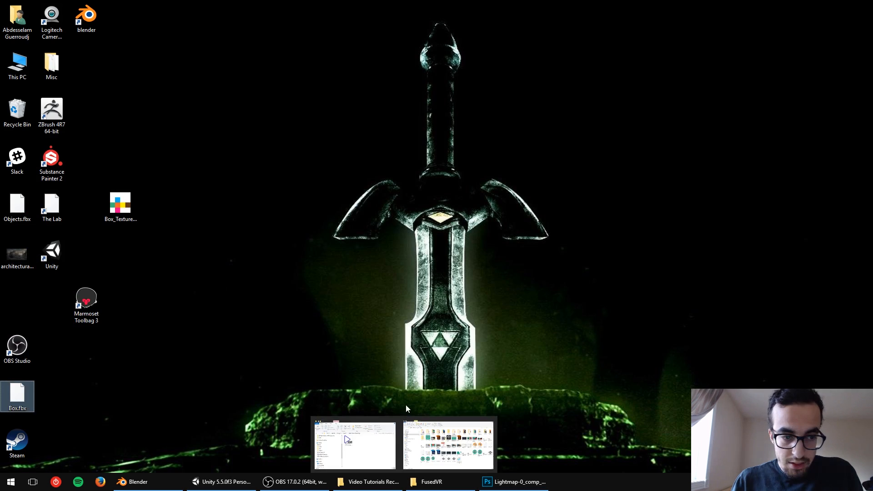
drag(17, 394, 160, 361)
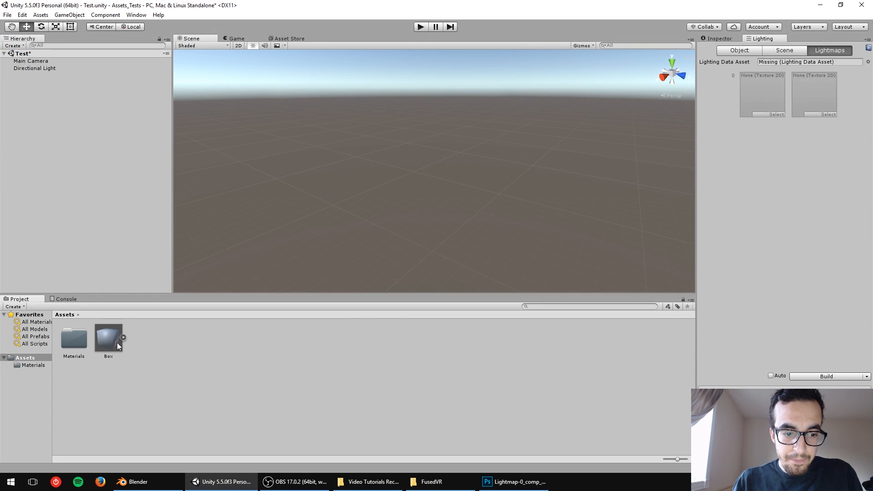
drag(101, 129, 93, 128)
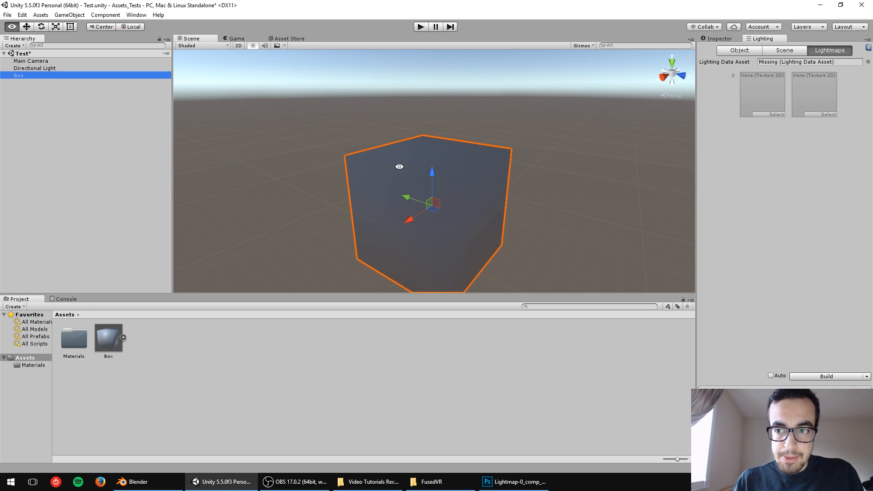
alt+drag(399, 166, 569, 184)
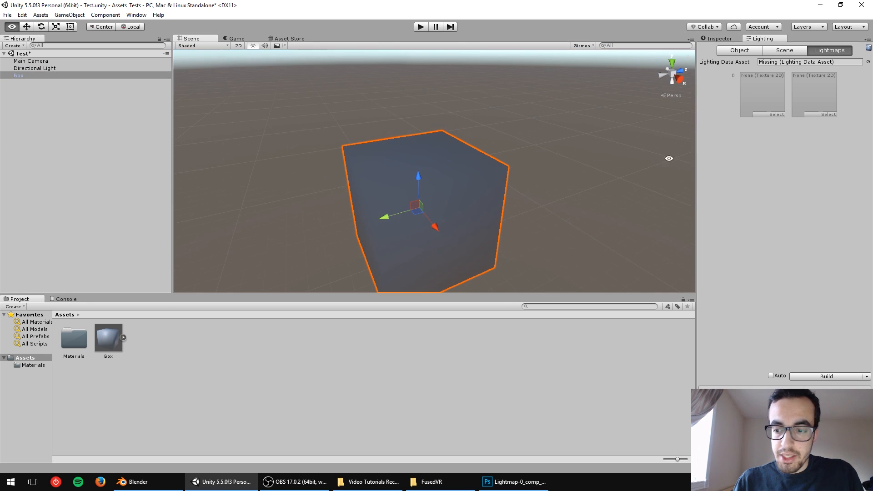
Step: Mark the Box as static and build the scene's lightmaps
click(727, 39)
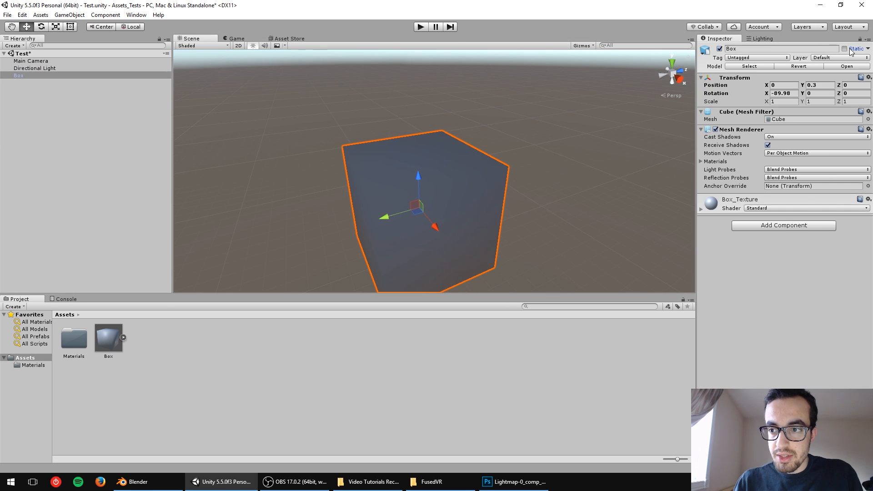
click(758, 39)
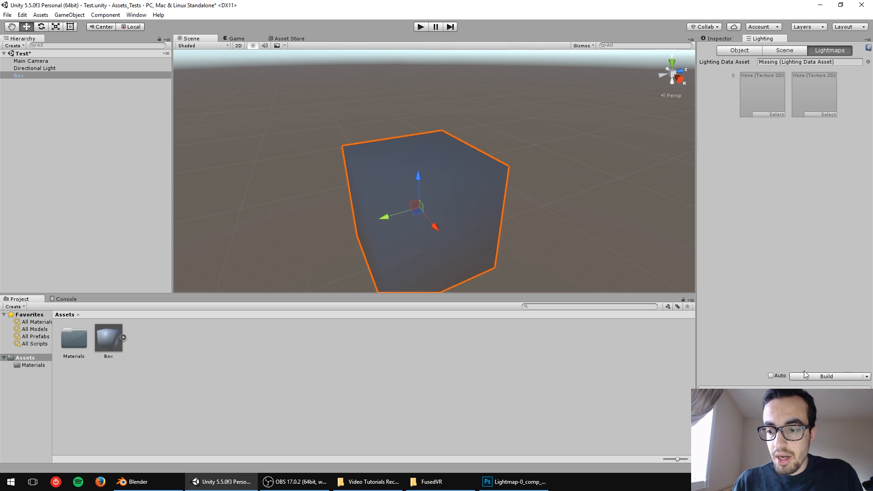
click(815, 377)
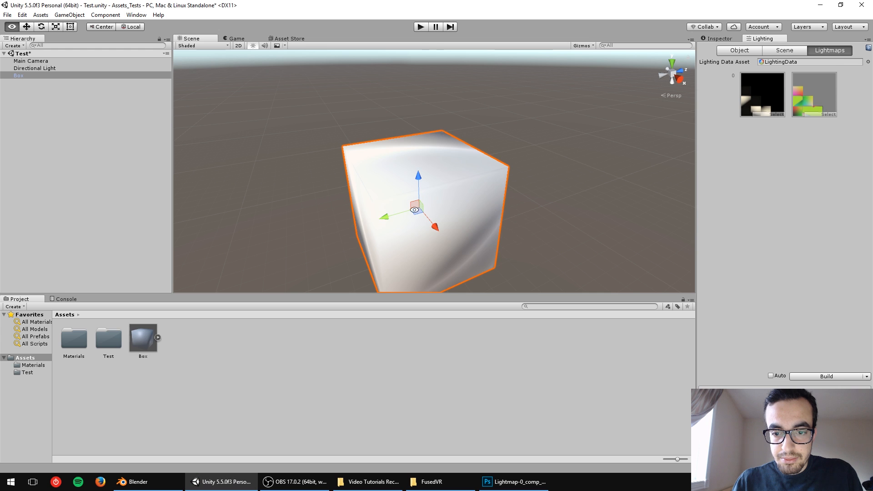
Step: Inspect the baked lighting around the cube and locate both generated lightmap textures in the Test folder
alt+drag(371, 217, 437, 198)
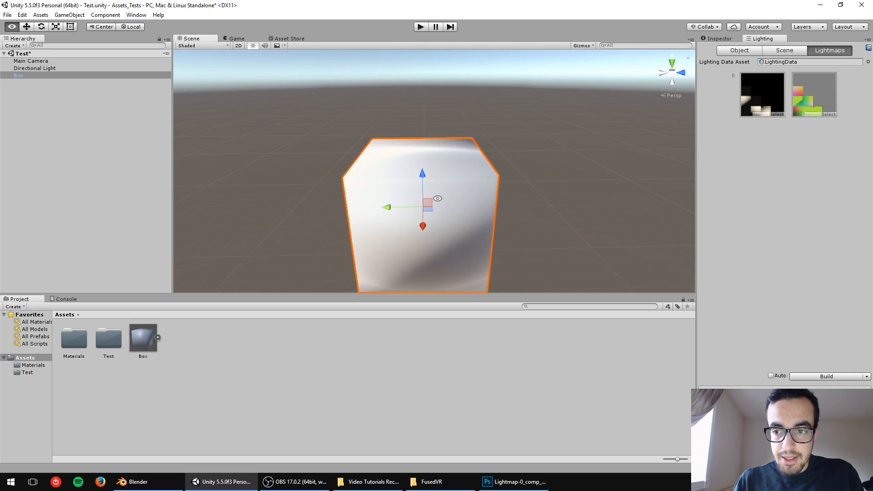
click(769, 91)
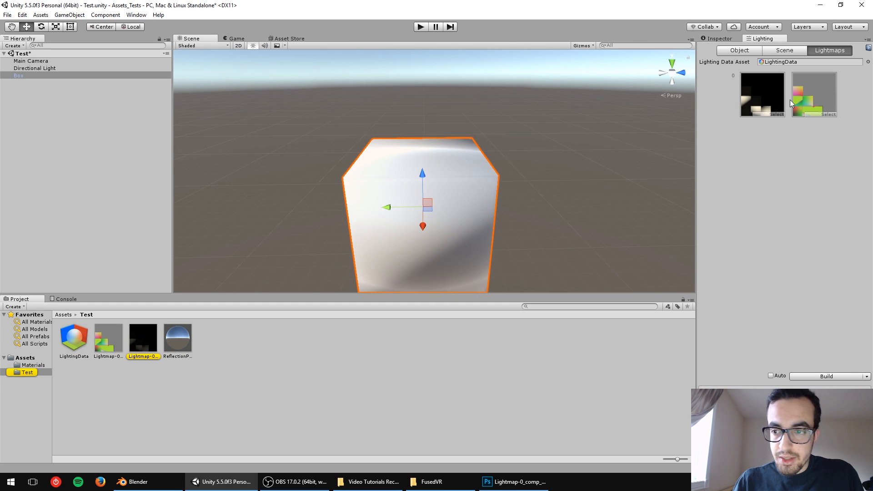
click(802, 101)
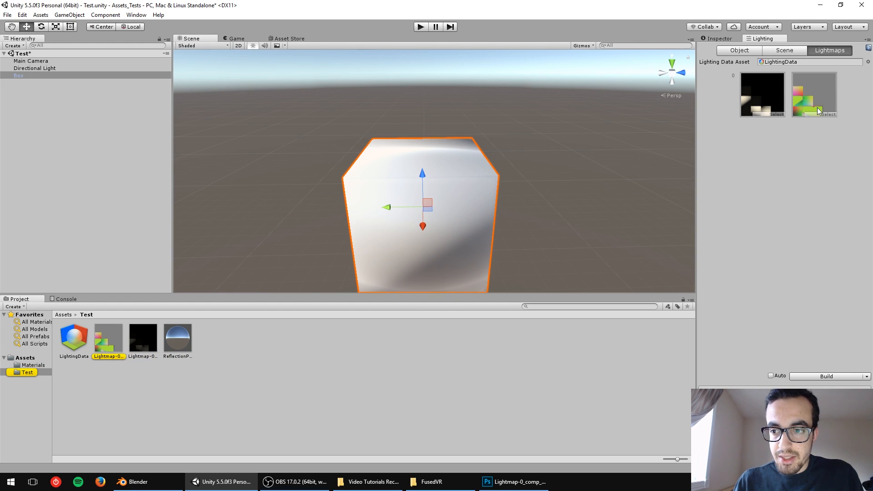
alt+drag(500, 150, 464, 214)
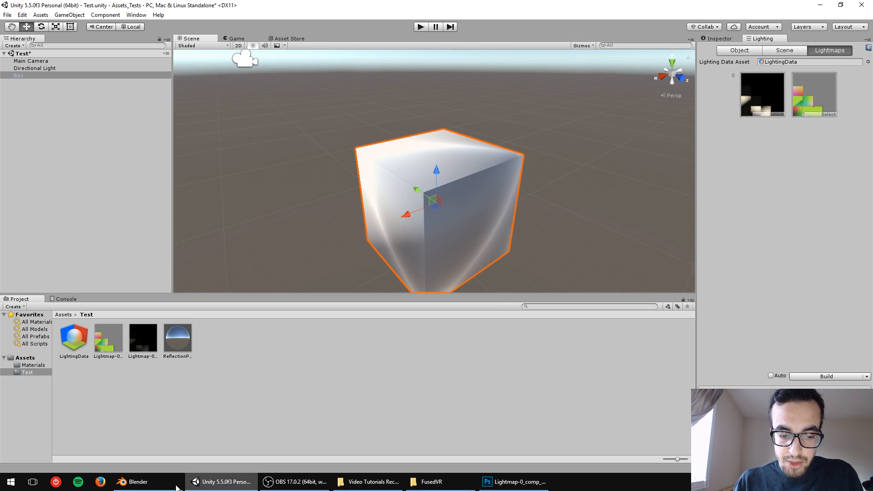
Step: Switch to Blender and set the cube up for edge selection in wireframe Edit Mode with UVMap.001 active
click(136, 482)
key(Tab)
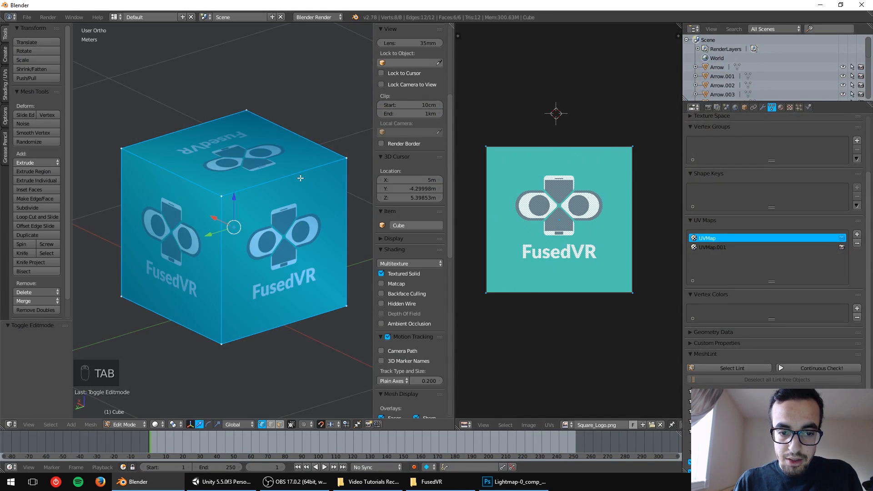
key(a)
key(a)
key(z)
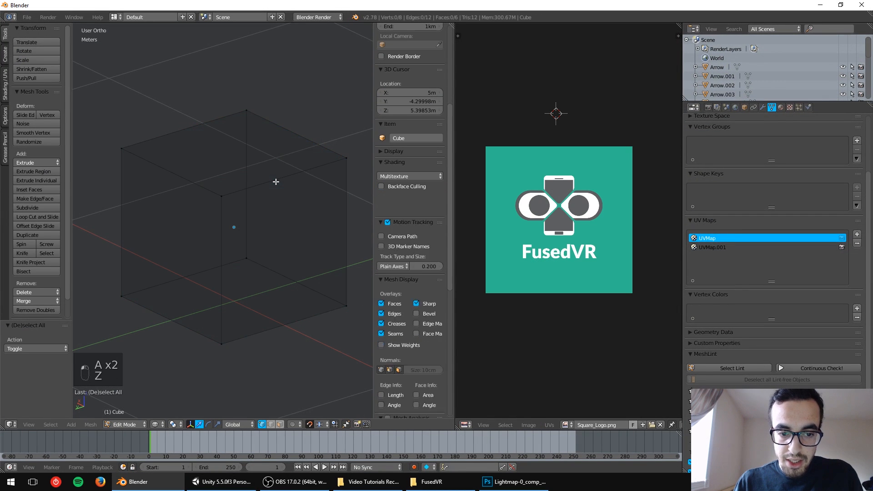
click(271, 424)
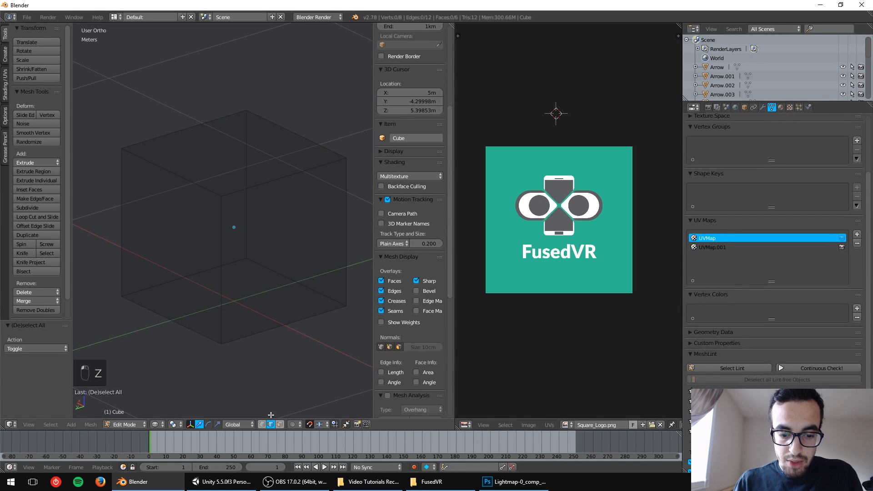
click(732, 247)
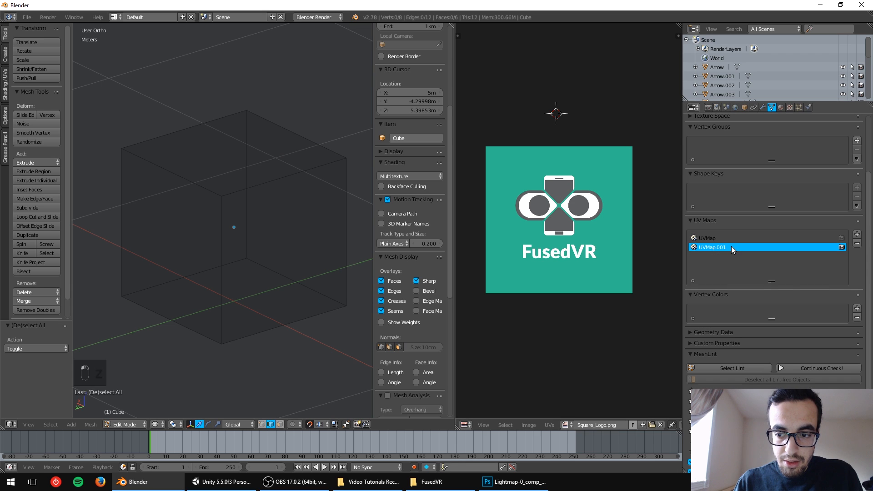
Step: Mark the cube's four vertical edges and three of its bottom edges as seams
right_click(221, 256)
shift+right_click(123, 226)
shift+right_click(246, 230)
shift+right_click(339, 241)
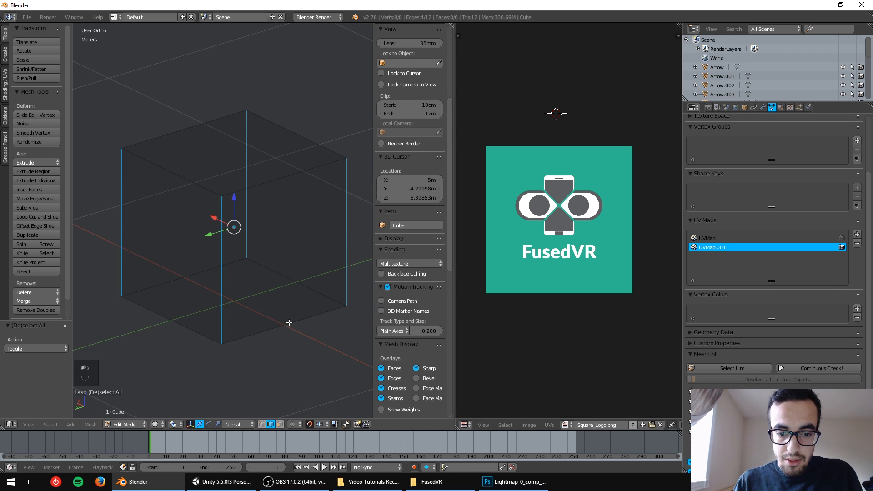
shift+right_click(176, 281)
key(ctrl+e)
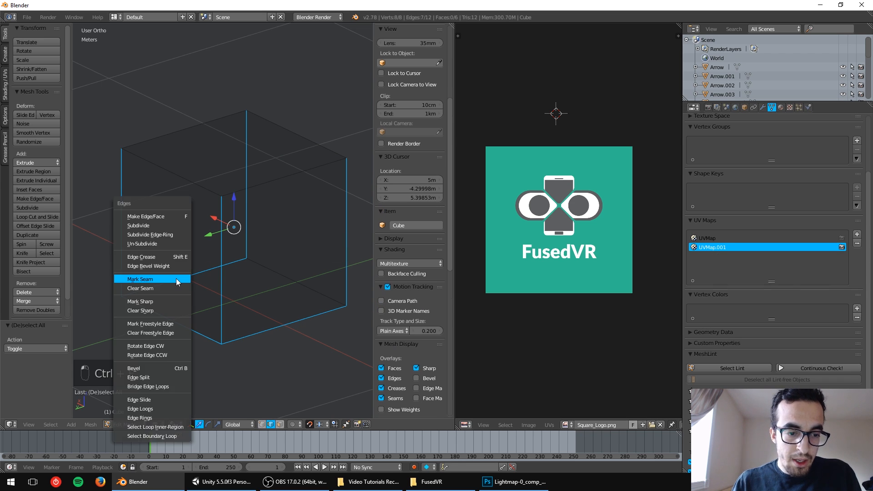
click(176, 278)
Step: Select the whole cube and unwrap it along the marked seams in UVMap.001
key(a)
key(a)
key(a)
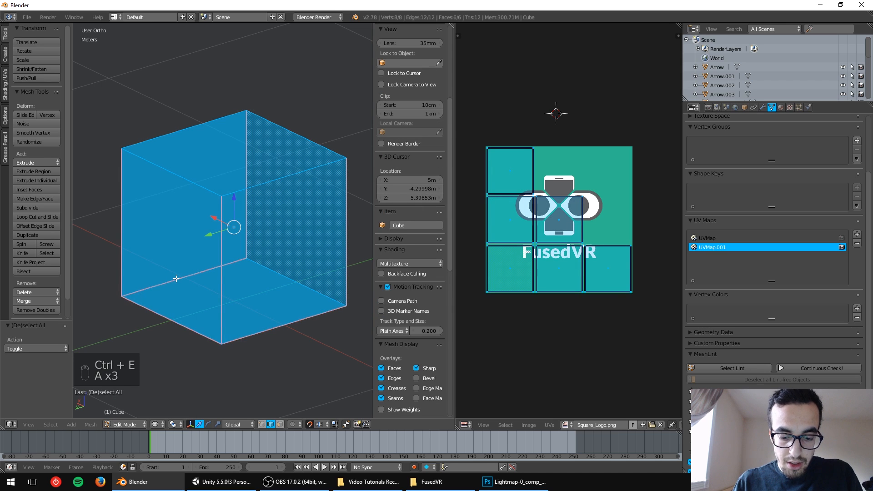
key(u)
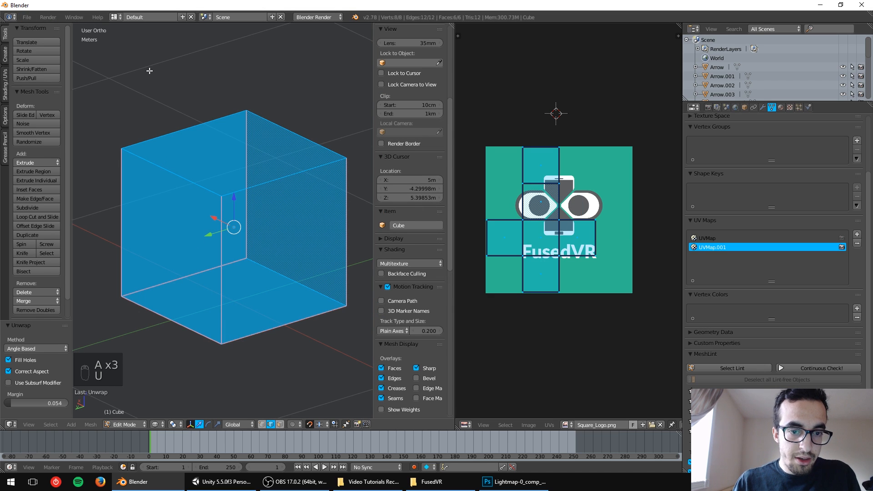
key(Tab)
key(Tab)
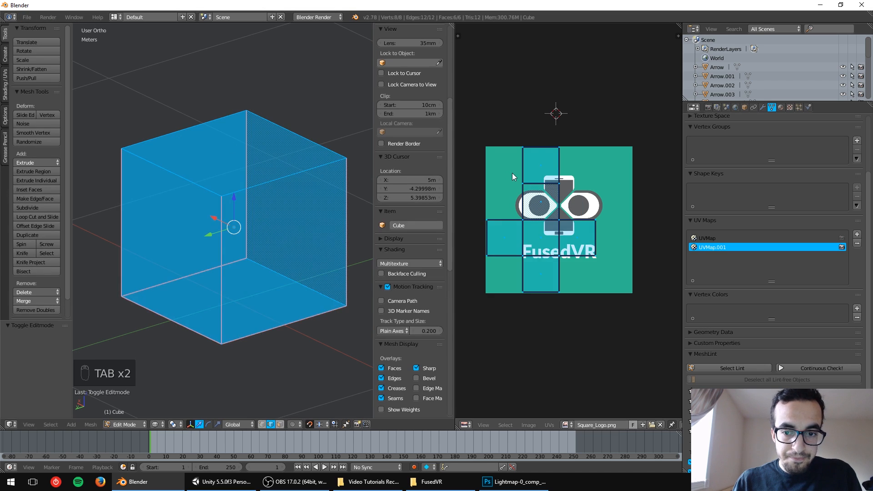
scroll(512, 173, up, 3)
scroll(574, 192, down, 3)
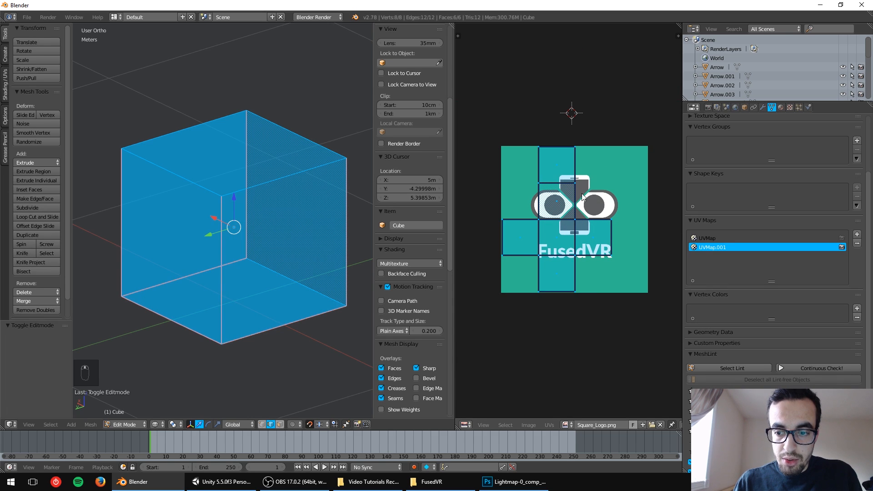
scroll(616, 217, up, 1)
Step: Make UVMap active and move one stacked face off the logo image, one tile left and one tile up
click(746, 238)
scroll(596, 223, down, 2)
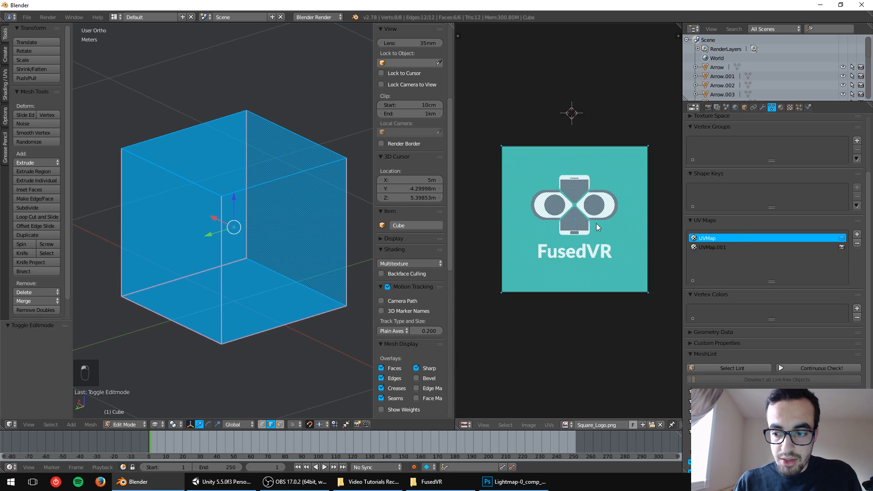
right_click(584, 230)
key(g)
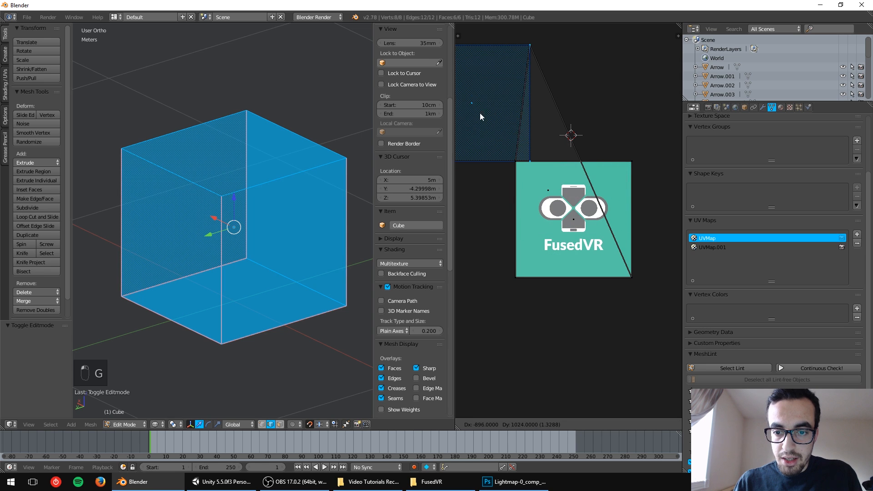
click(465, 114)
Step: Move a second stacked UV face one tile left so it sits beside the logo image
right_click(591, 245)
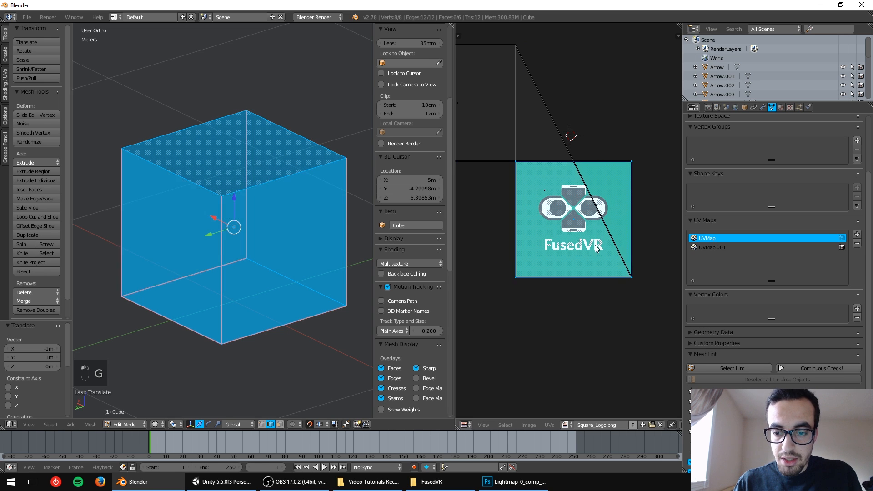
key(g)
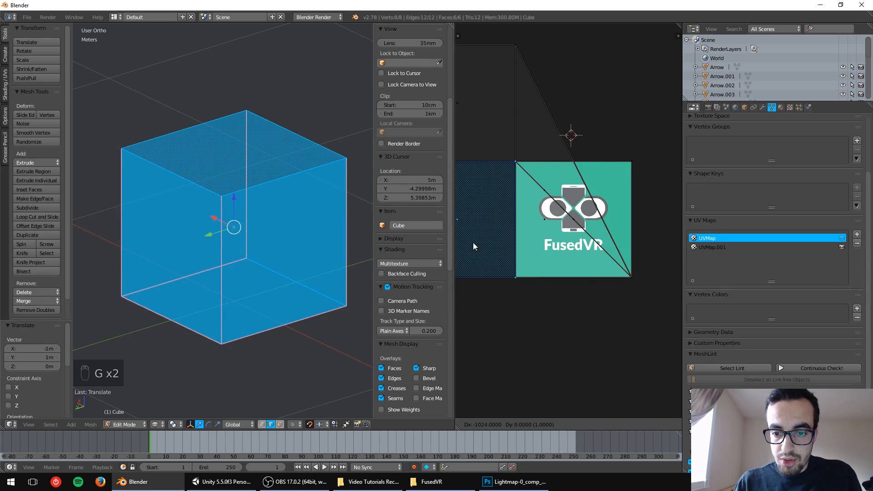
click(473, 247)
key(g)
click(480, 245)
scroll(528, 203, down, 2)
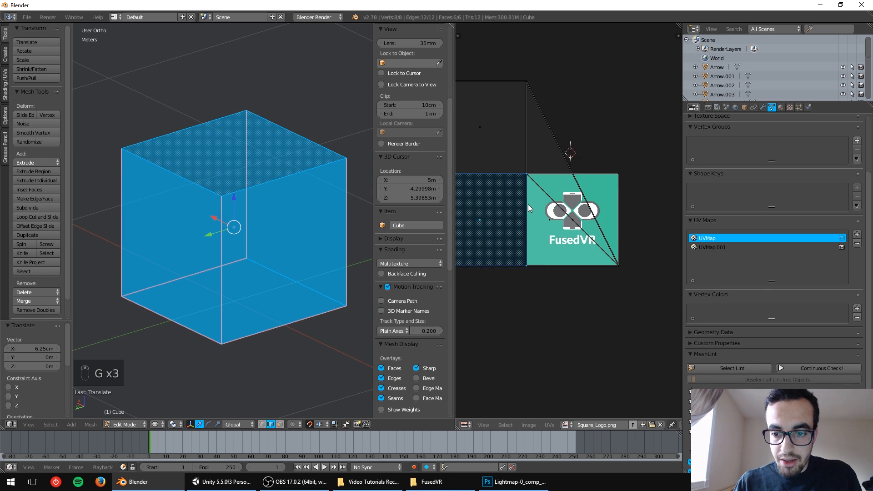
Step: Move a third stacked UV face one tile up so it sits directly above the logo image
scroll(578, 229, up, 3)
right_click(585, 240)
key(g)
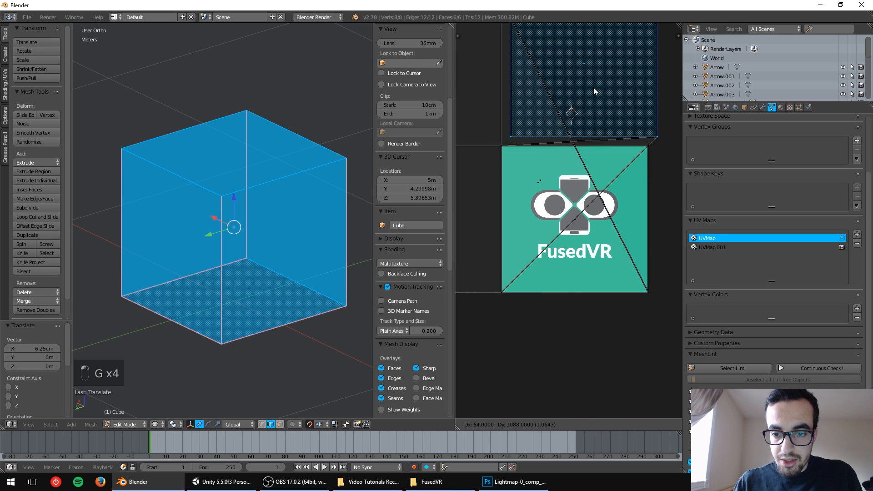
click(588, 97)
scroll(587, 98, down, 3)
scroll(580, 107, up, 1)
middle_drag(526, 176, 569, 198)
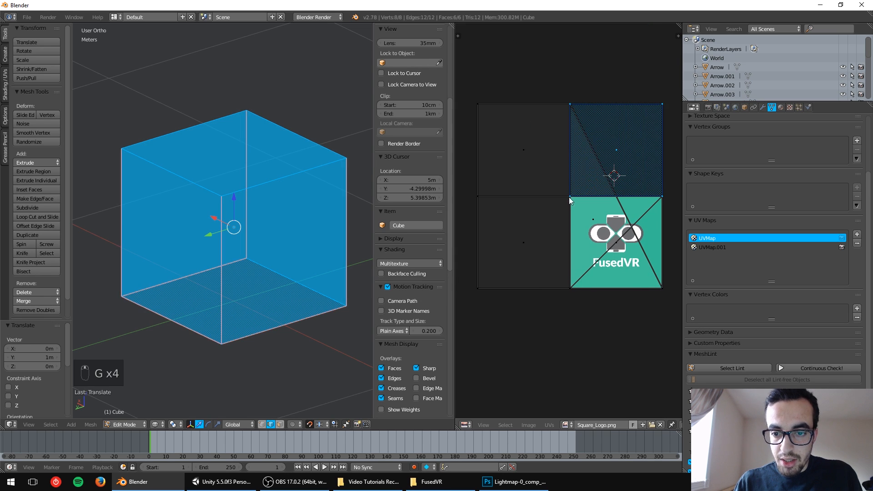
Step: Show the cube in solid textured shading and inspect the logo on its faces
middle_drag(294, 196, 303, 196)
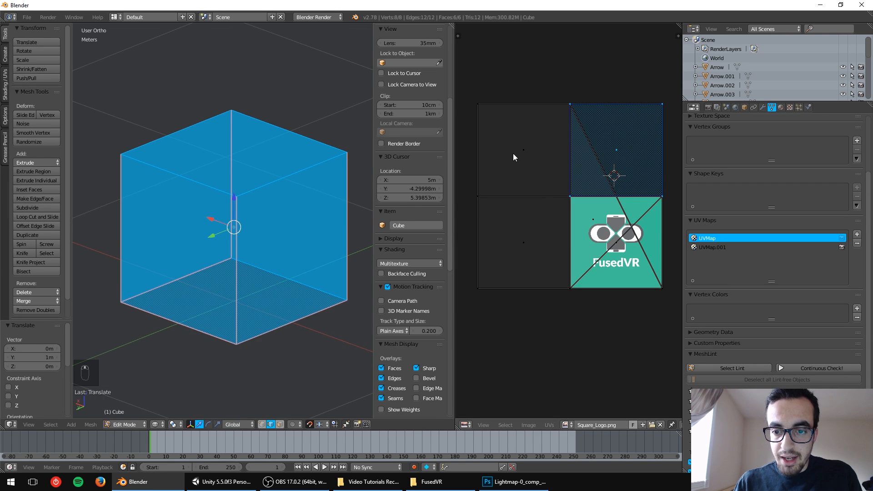
key(Tab)
key(z)
middle_drag(261, 227, 203, 203)
key(Tab)
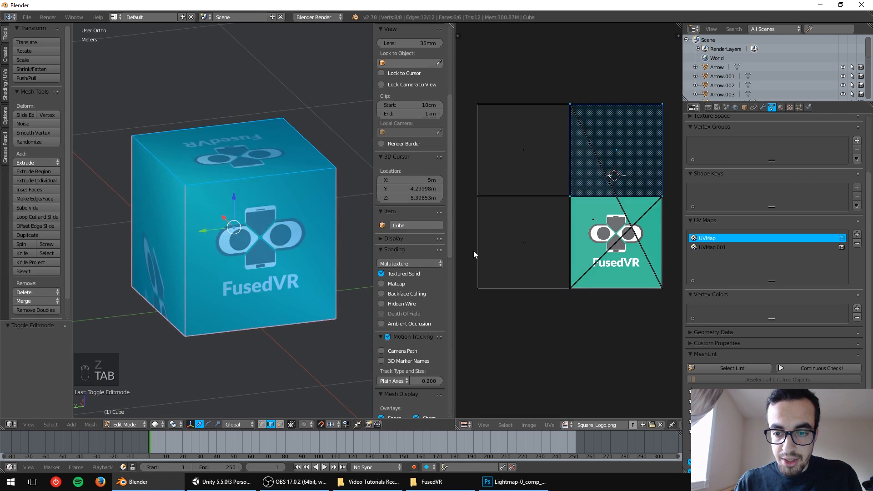
Step: Lightmap Pack the cube's selected faces in UVMap with image size 512, pack quality 12 and margin 0.10
key(a)
key(a)
key(a)
key(a)
key(u)
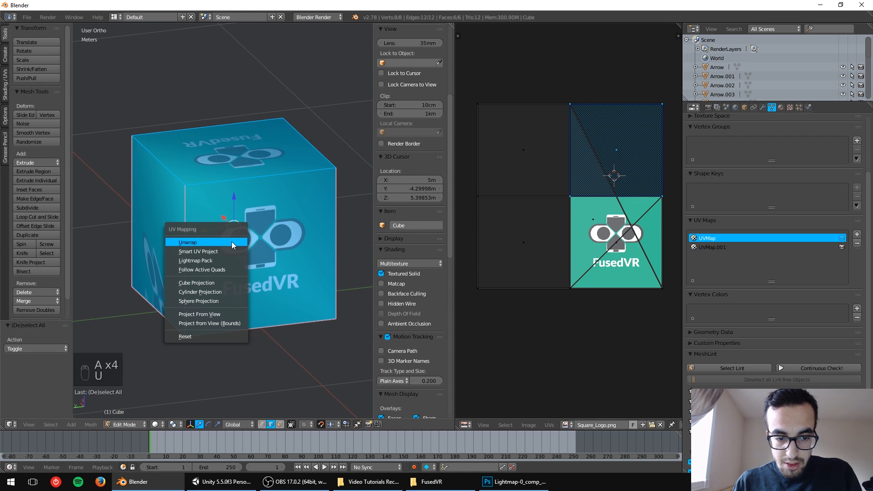
click(231, 258)
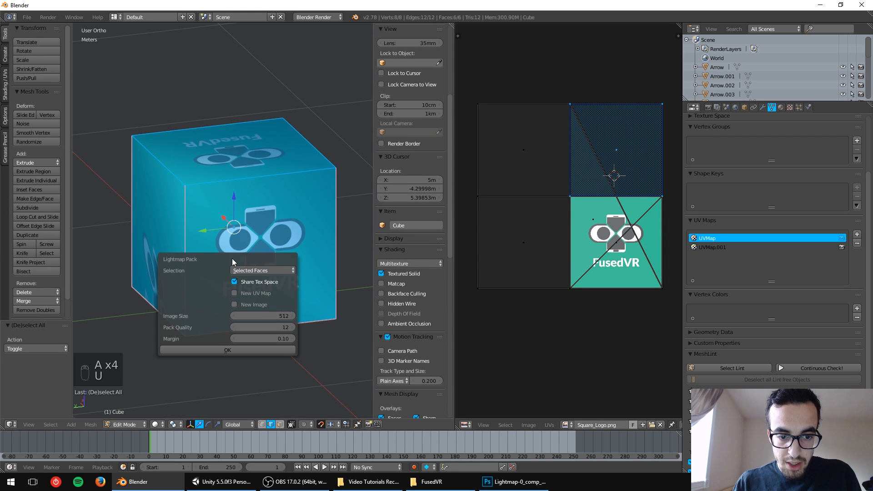
click(243, 349)
scroll(622, 273, up, 2)
middle_drag(622, 273, 567, 242)
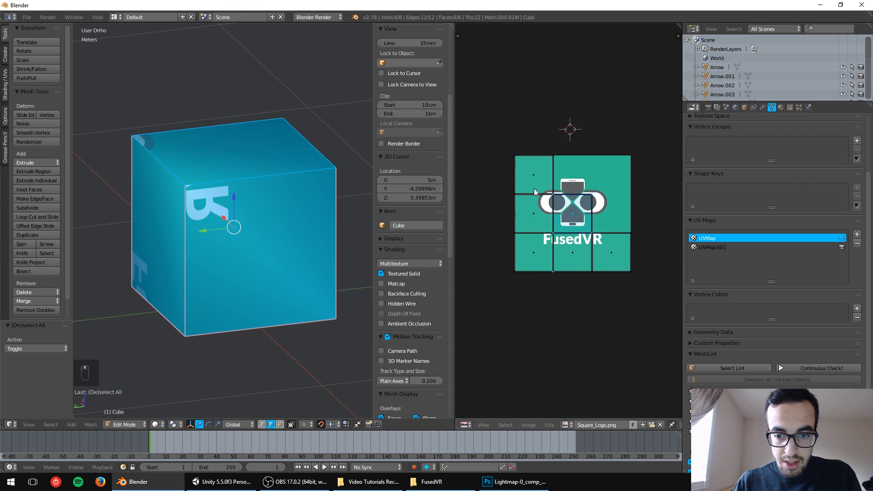
Step: Undo repeatedly back to the earlier lightmap-packed layout of six separate UV faces on the logo image
key(ctrl+z)
key(ctrl+z)
key(ctrl+z)
key(ctrl+z)
key(ctrl+z)
key(ctrl+z)
key(ctrl+z)
key(ctrl+z)
key(ctrl+z)
key(ctrl+z)
key(ctrl+z)
key(ctrl+z)
key(ctrl+z)
key(ctrl+z)
key(ctrl+z)
key(ctrl+z)
key(ctrl+z)
key(ctrl+z)
scroll(573, 223, up, 3)
key(ctrl+z)
key(ctrl+z)
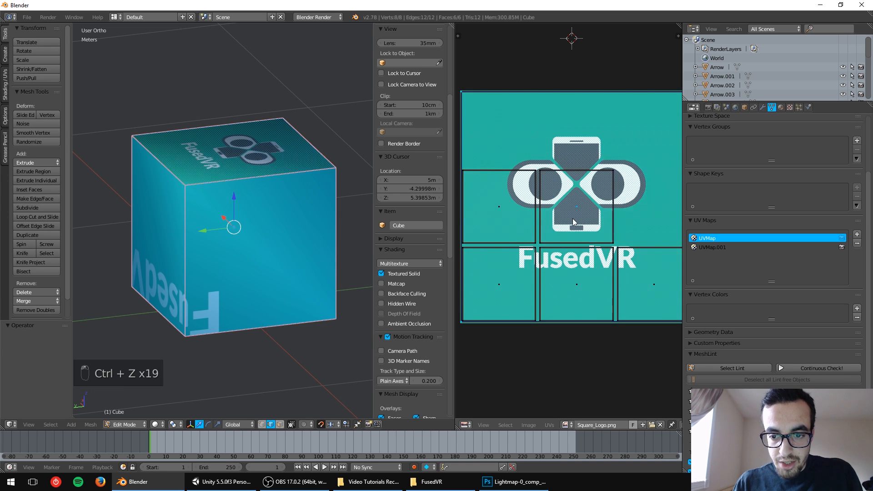
Step: Try moving the top-left UV face above the logo image and the bottom-right face beyond its right edge
scroll(573, 218, down, 2)
key(g)
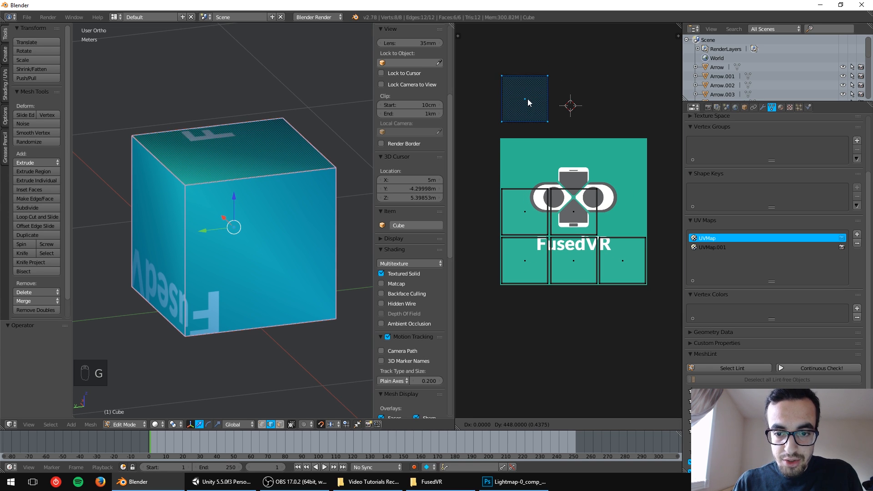
right_click(527, 104)
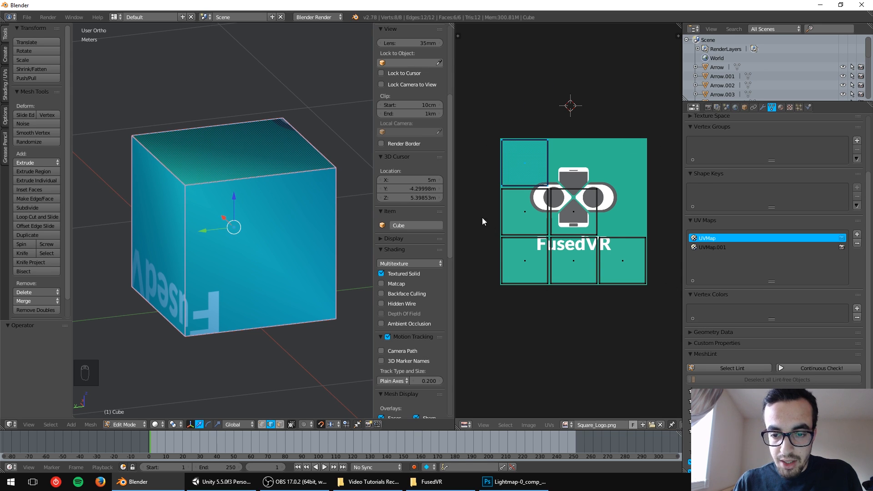
scroll(600, 277, down, 2)
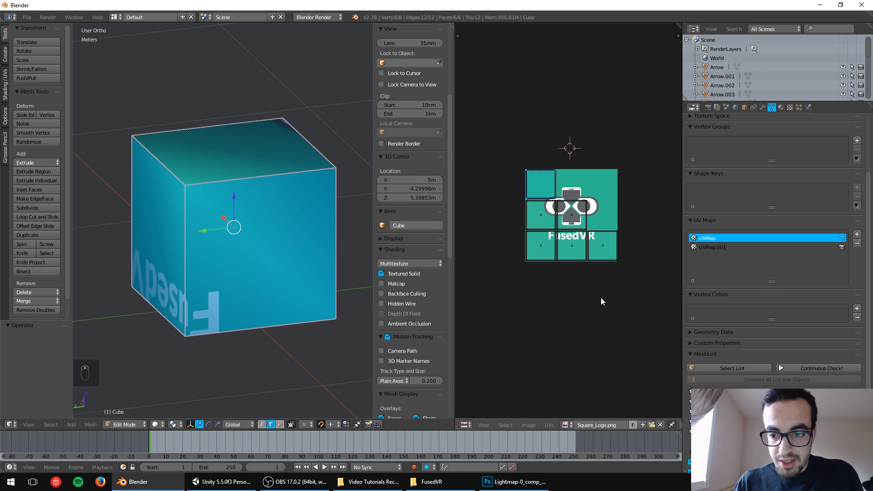
scroll(590, 229, up, 3)
middle_drag(619, 228, 557, 200)
click(583, 245)
key(g)
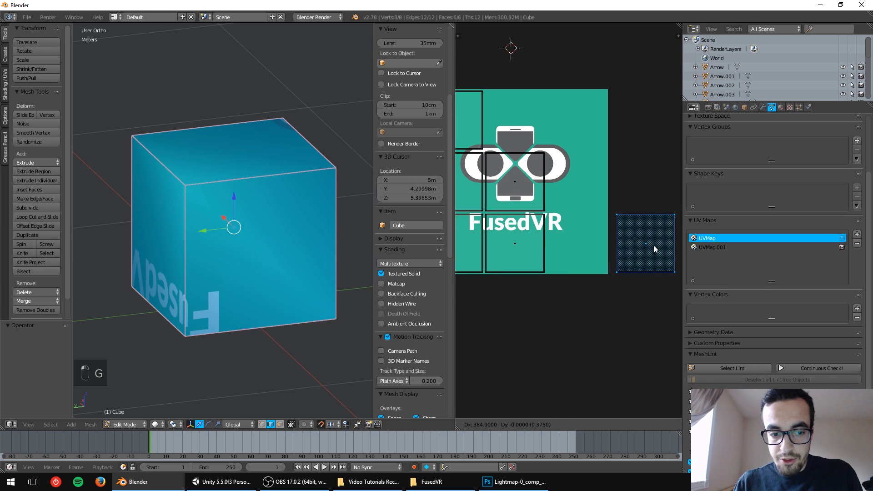
right_click(652, 245)
Step: Try moving the bottom-middle UV face up over the logo's phone graphic
right_click(500, 228)
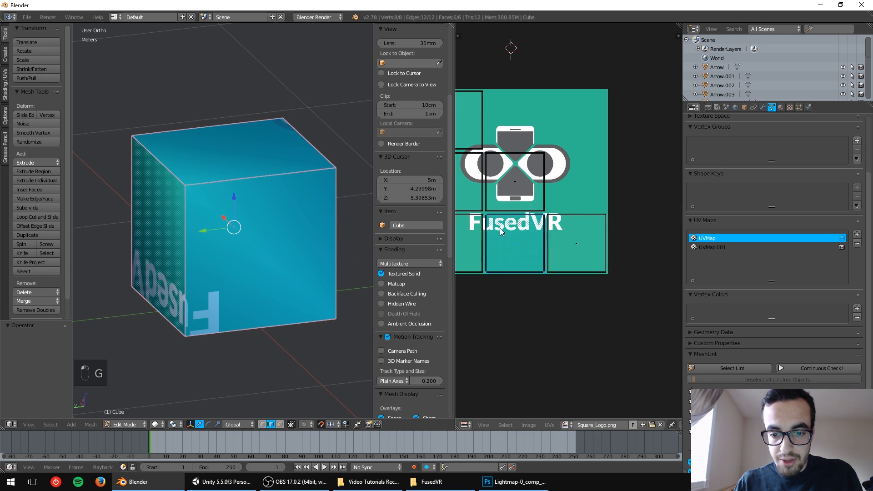
middle_drag(500, 228, 594, 259)
key(g)
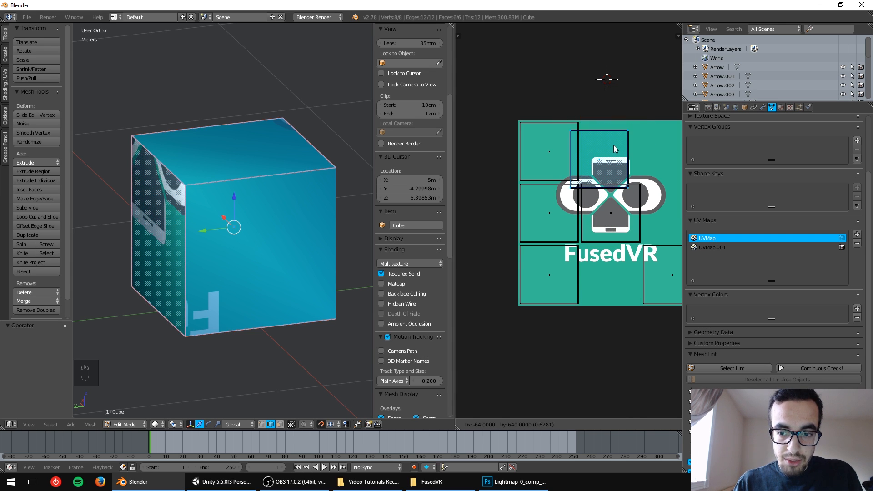
click(617, 285)
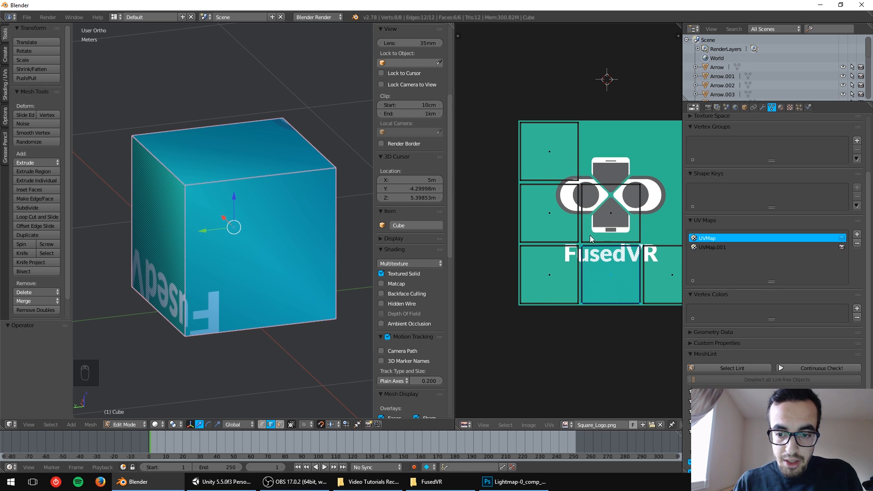
Step: Move the top-left UV face about -31.25 cm in X and 31.25 cm in Y, and the middle-left face 6.25 cm and 81.25 cm
scroll(573, 222, down, 1)
middle_drag(573, 223, 538, 197)
right_click(520, 146)
middle_drag(519, 146, 538, 182)
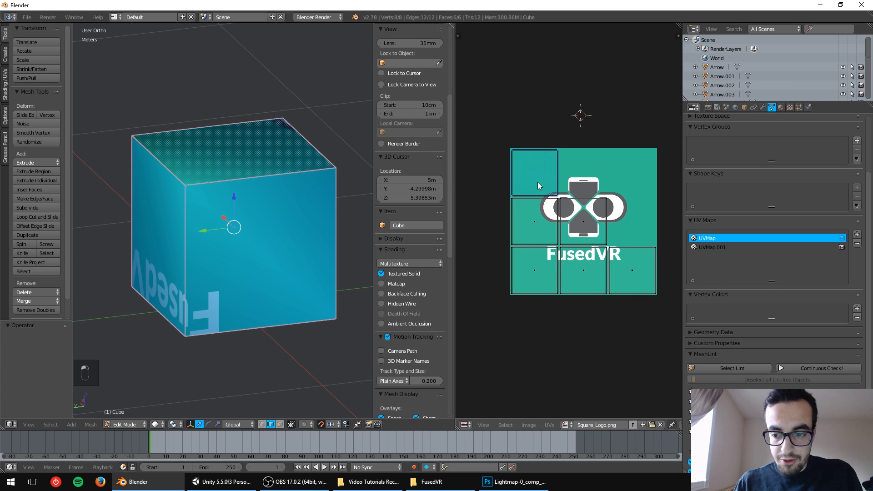
key(g)
click(496, 137)
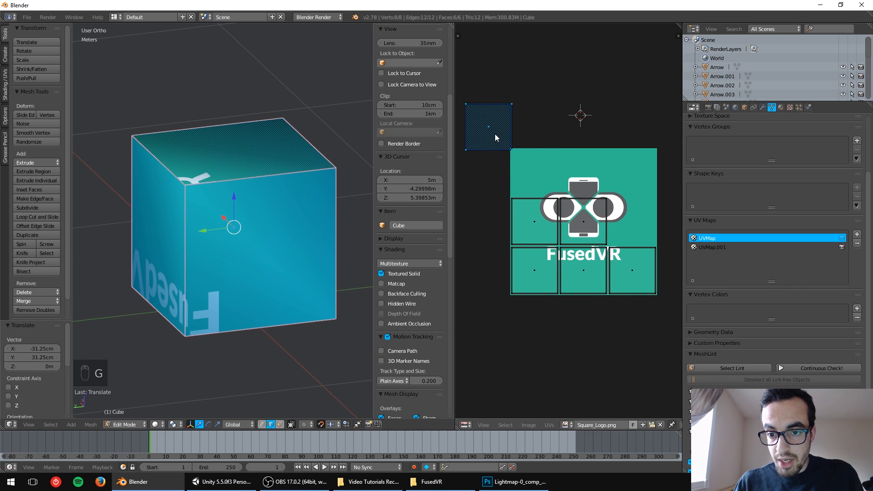
right_click(526, 220)
key(g)
click(548, 65)
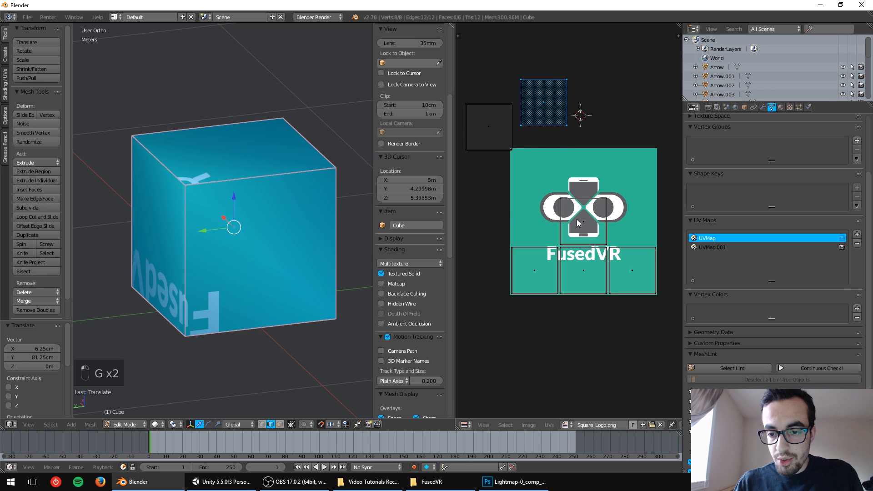
Step: Move the centre UV face above the logo image and the bottom-middle face below it, about -50 cm in X and -56.25 cm in Y
right_click(579, 223)
key(g)
click(609, 76)
scroll(577, 257, down, 1)
right_click(576, 269)
key(g)
click(519, 335)
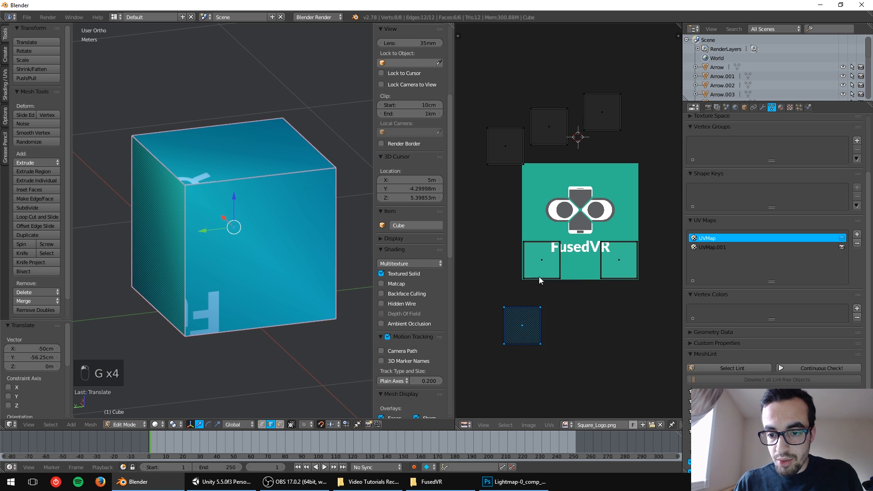
Step: Move the bottom-left UV face about -50 cm in X and 25 cm in Y, and the bottom-right face -56.25 cm in Y
right_click(536, 273)
key(g)
click(469, 223)
right_click(609, 250)
key(g)
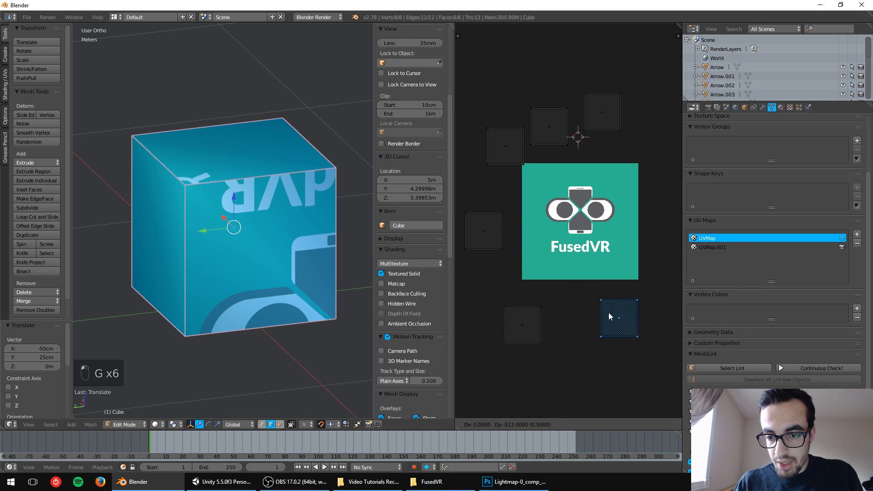
click(606, 311)
Step: Spread the three UV faces above the logo image farther outward, moving the leftmost about -37.5 cm in X and 18.75 cm in Y
scroll(575, 261, down, 1)
right_click(588, 157)
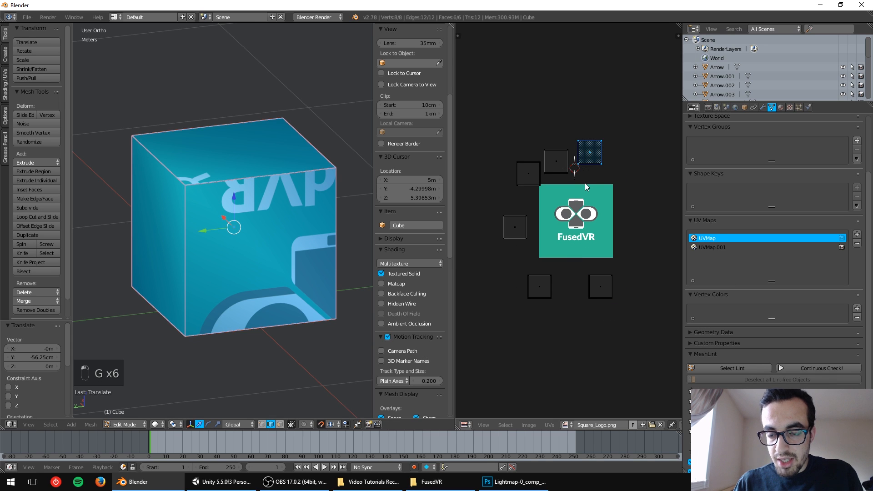
key(g)
click(614, 137)
right_click(556, 161)
key(g)
click(542, 137)
right_click(528, 173)
key(g)
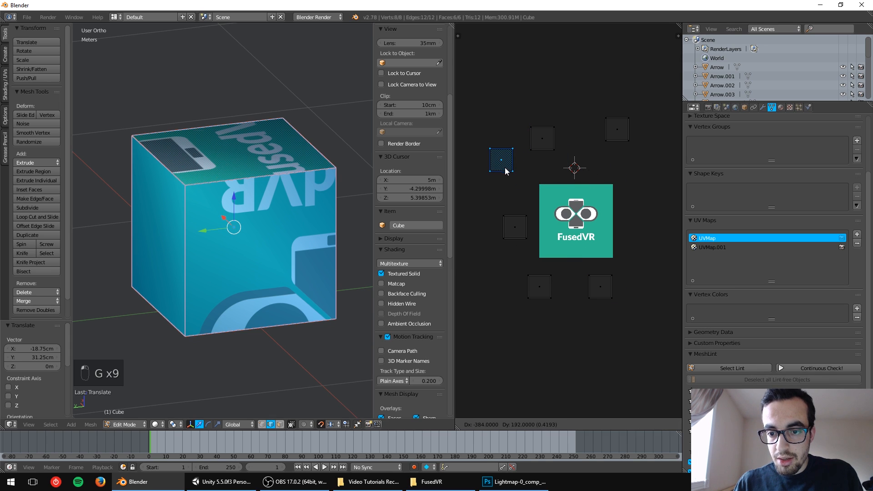
click(505, 167)
Step: Select all UV faces and compare the UVMap.001 layout over the logo image with the UVMap layout
right_click(526, 234)
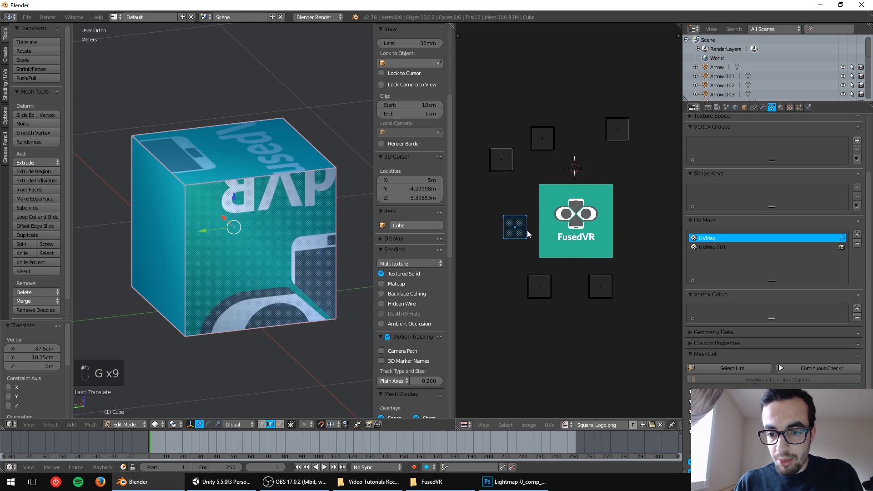
key(a)
key(a)
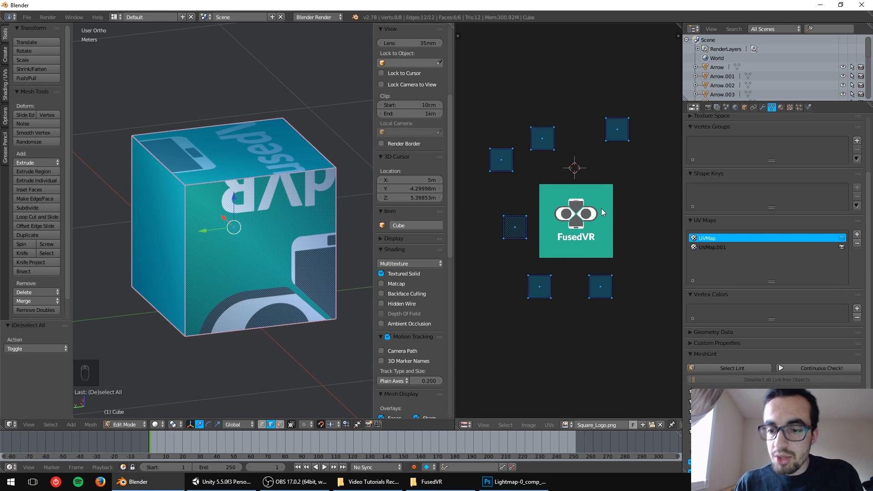
click(711, 248)
scroll(557, 213, up, 3)
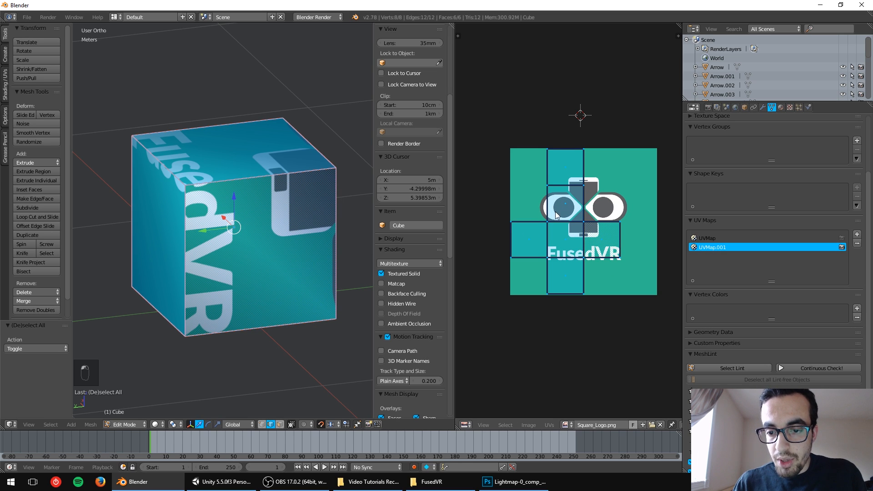
middle_drag(572, 191, 571, 205)
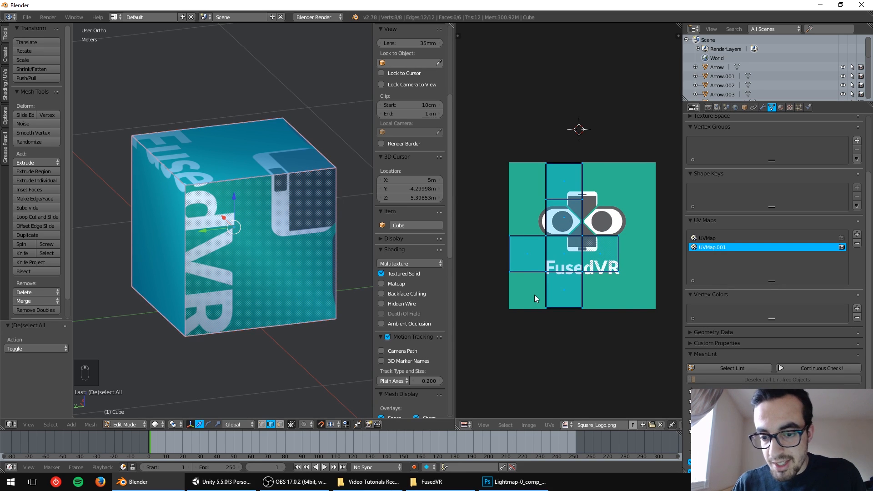
scroll(553, 234, down, 1)
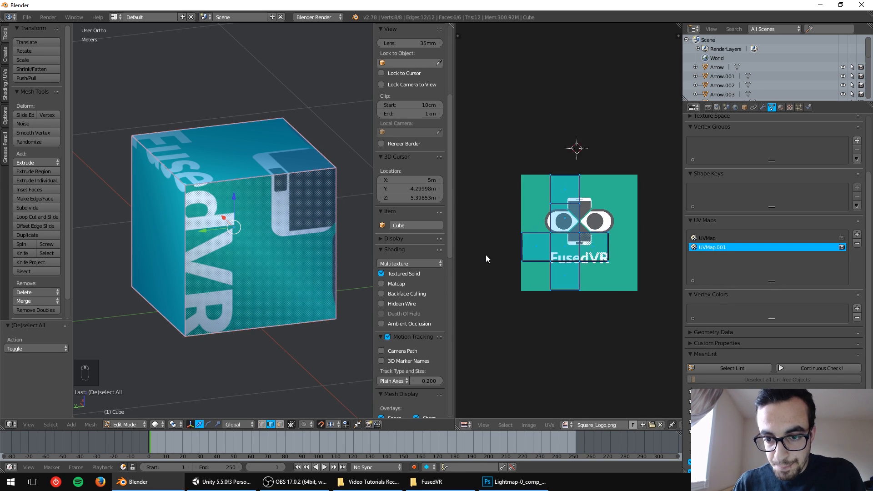
scroll(485, 255, up, 2)
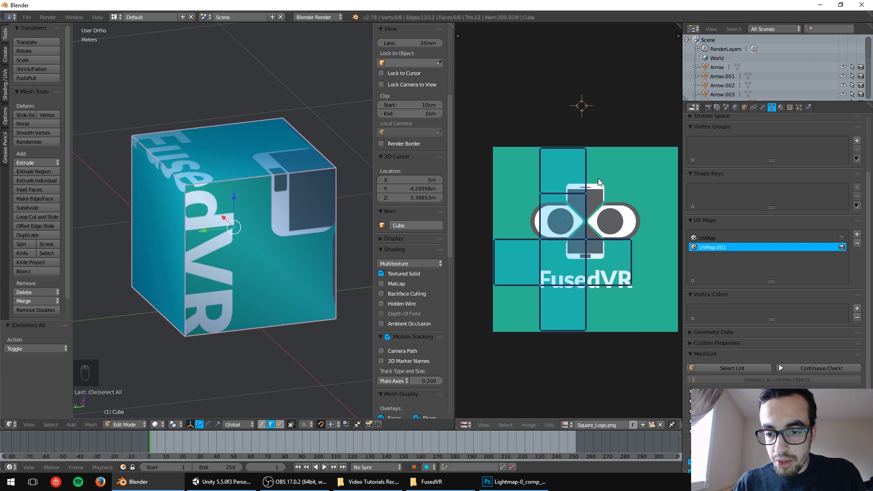
click(704, 239)
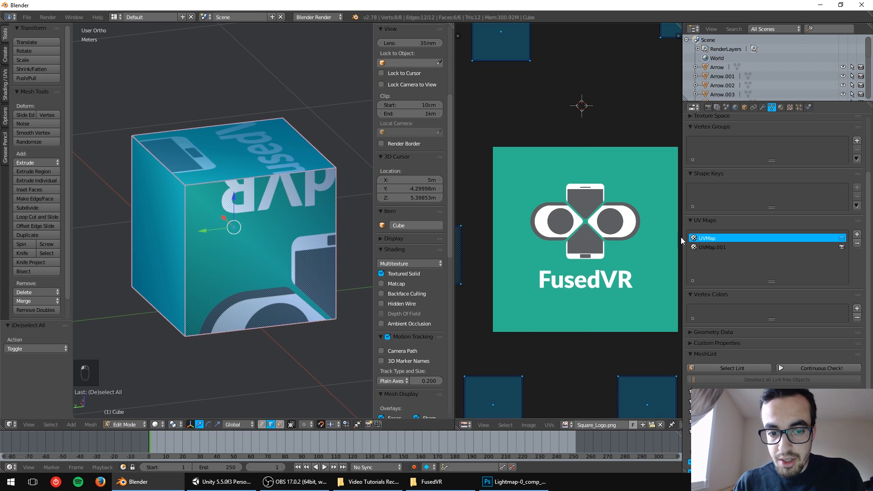
scroll(526, 225, down, 4)
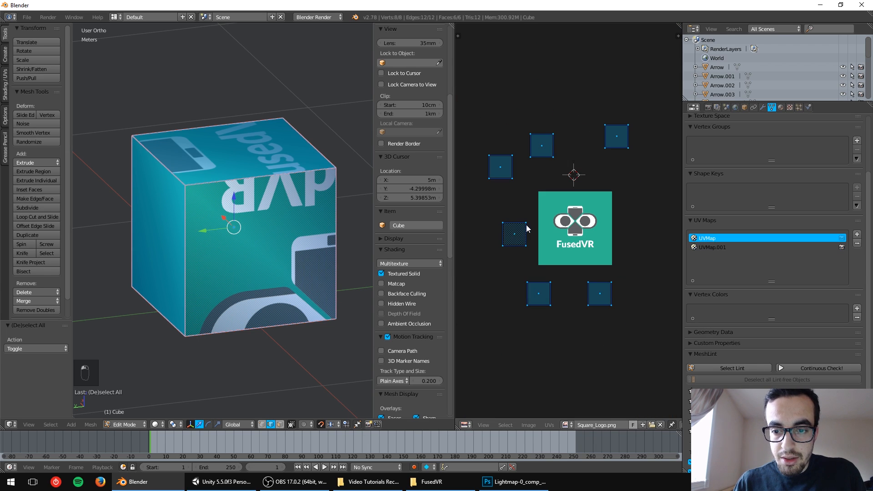
Step: Make UVMap.001 active, leave Edit Mode and export the selected cube as FBX, overwriting Box.fbx on the Desktop
click(763, 248)
key(Tab)
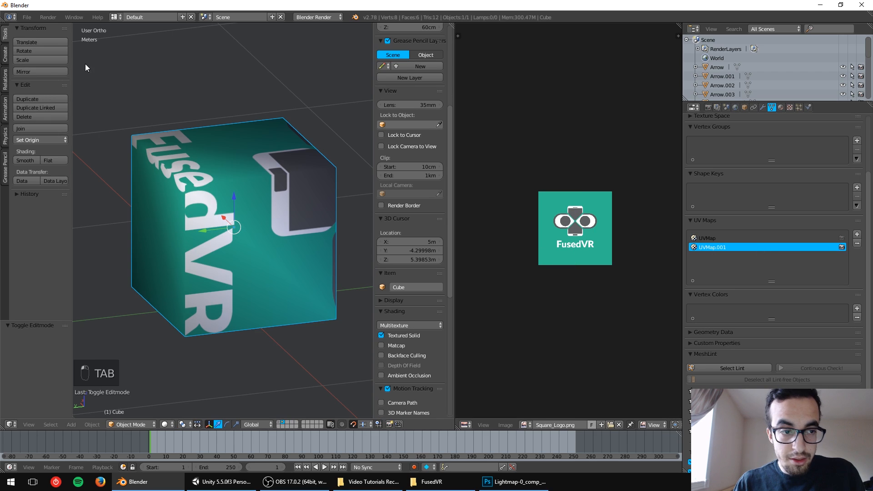
click(28, 17)
mouse_move(50, 189)
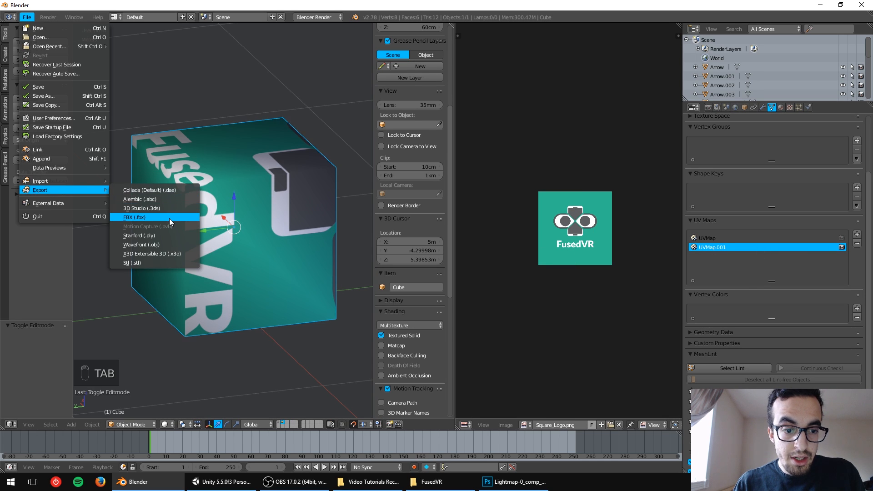
click(169, 218)
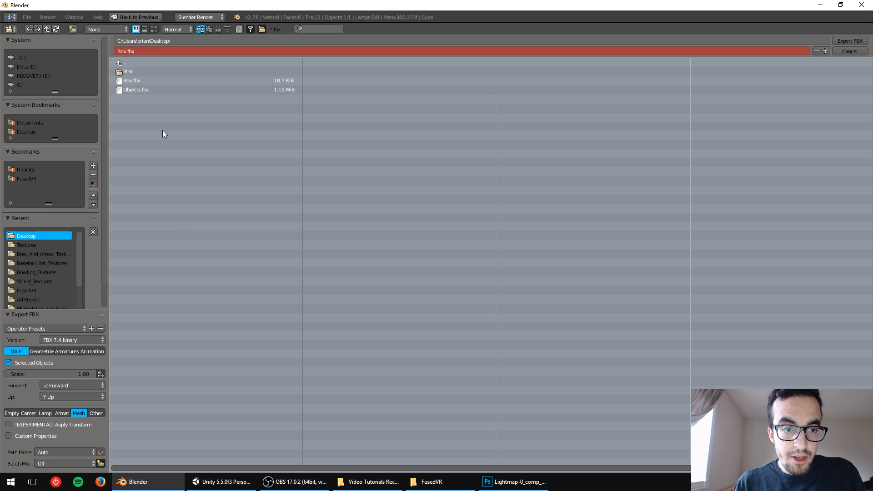
double_click(143, 80)
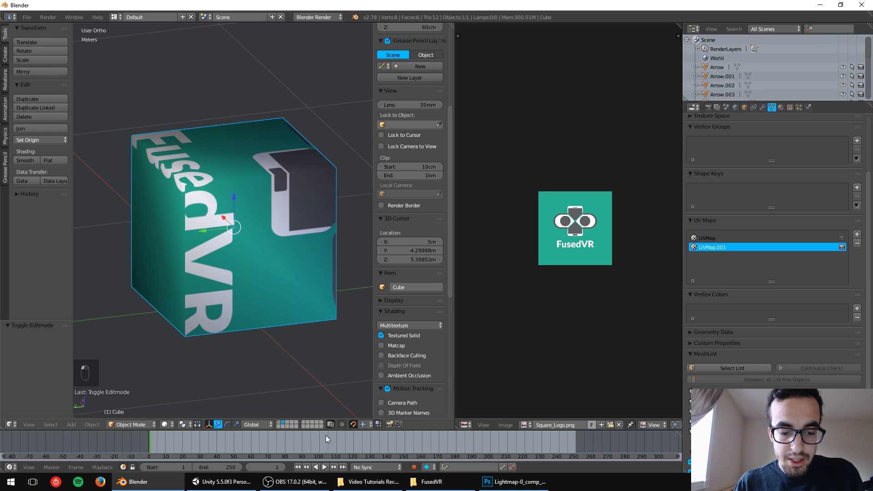
Step: Switch to Unity and delete the Box model from the project's Assets folder
click(221, 482)
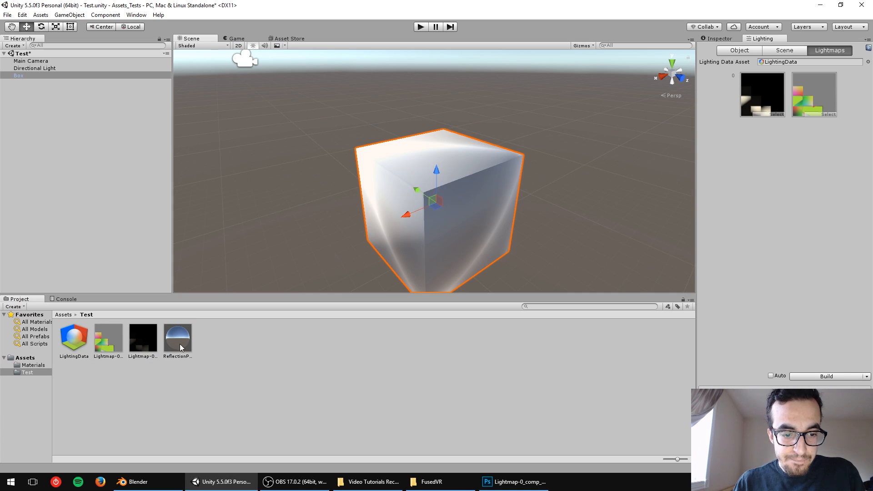
click(63, 315)
click(132, 333)
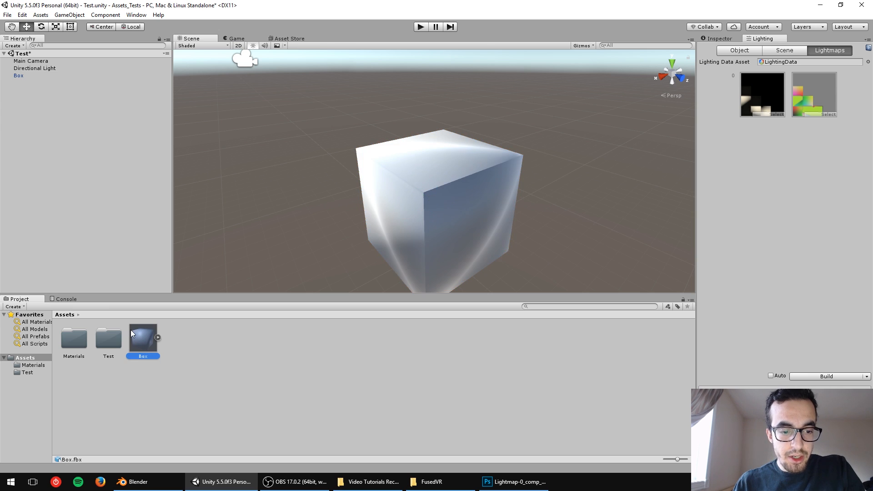
key(Delete)
key(Return)
Step: Delete the Test and Materials folders from Assets and the Box object from the scene
click(112, 337)
key(Delete)
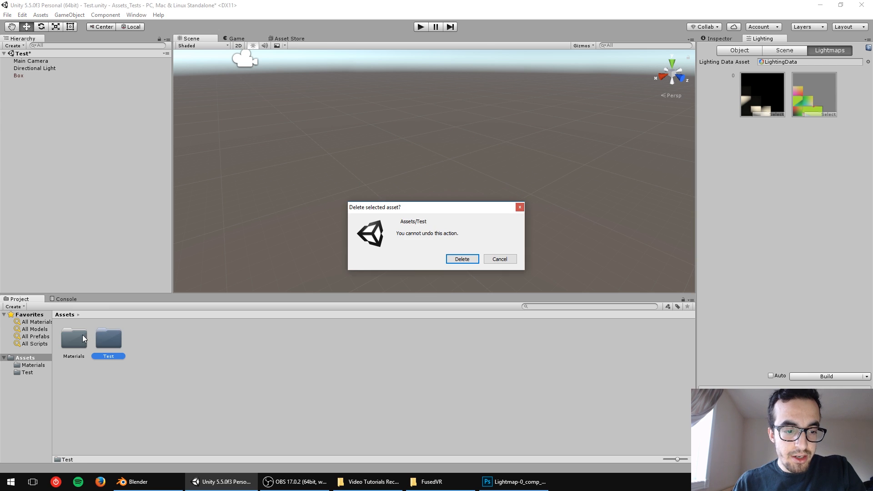
key(Return)
click(74, 338)
key(Delete)
key(Return)
click(18, 75)
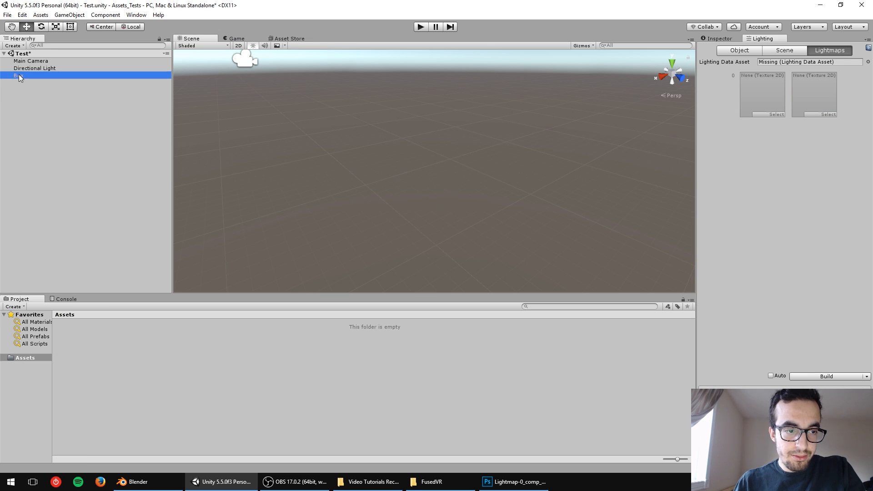
key(Delete)
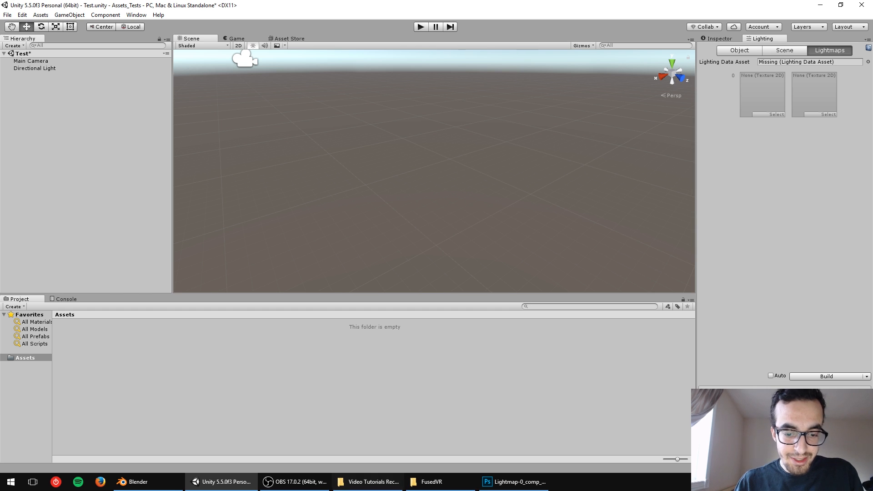
Step: Import the re-exported Box.fbx from the Desktop into the Assets folder and add the Box model to the scene
key(super+d)
drag(23, 401, 166, 376)
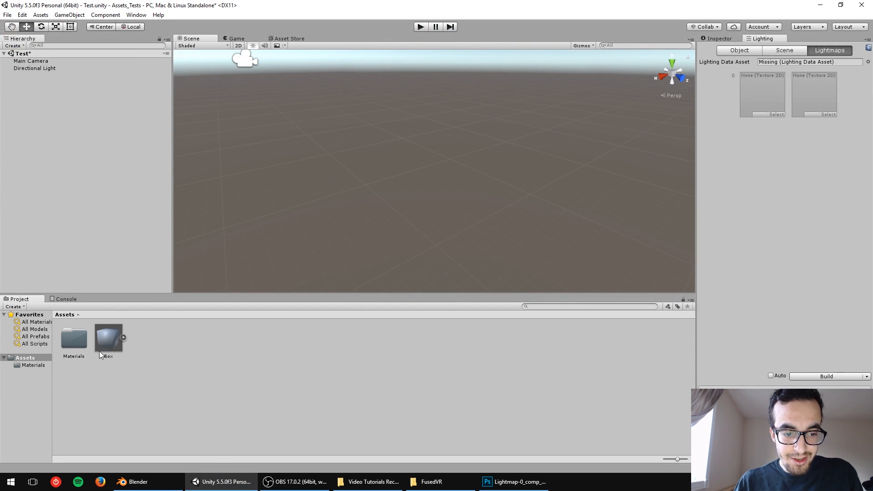
drag(100, 353, 64, 80)
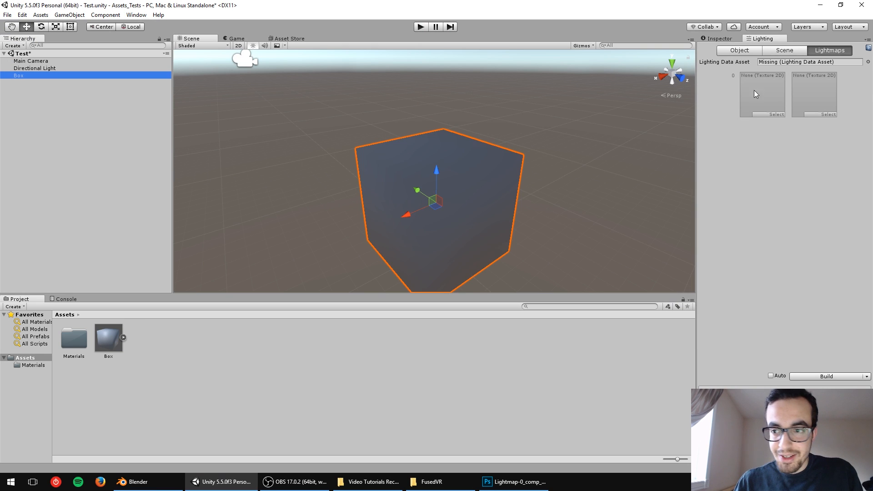
Step: Mark the Box object as static, build the scene's lightmaps and inspect the lighting on the box
click(718, 38)
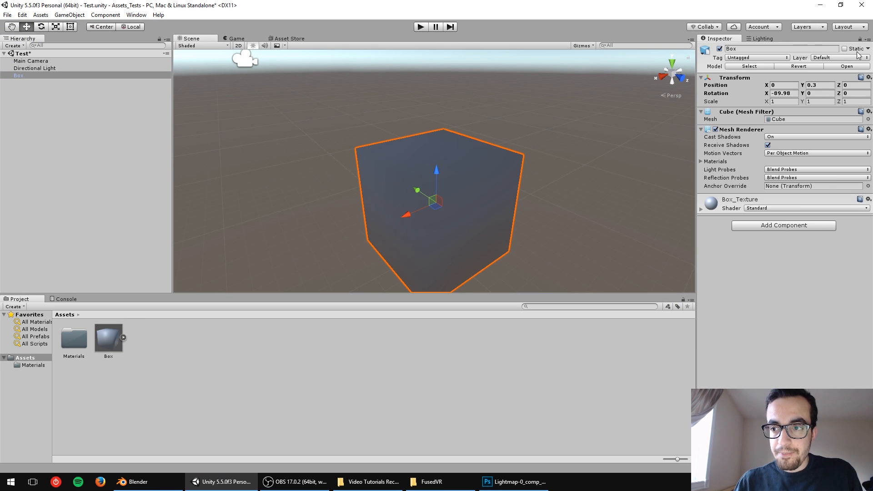
click(855, 51)
click(761, 39)
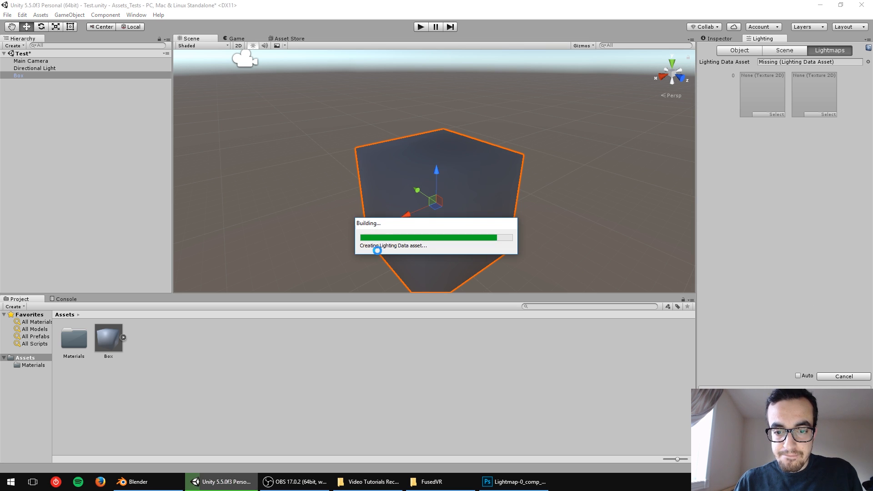
alt+drag(391, 173, 515, 197)
alt+drag(417, 244, 432, 227)
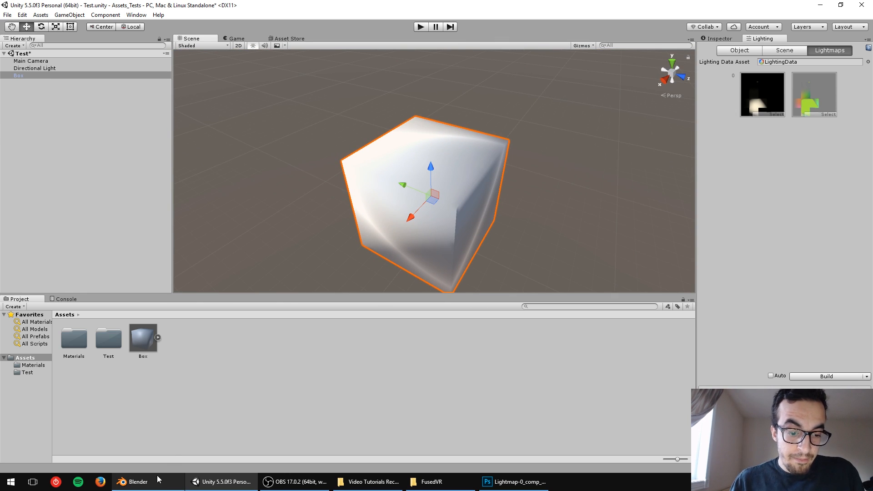
Step: Switch to Blender, enter Edit Mode on the cube and compare the UVMap layout with UVMap.001
click(132, 482)
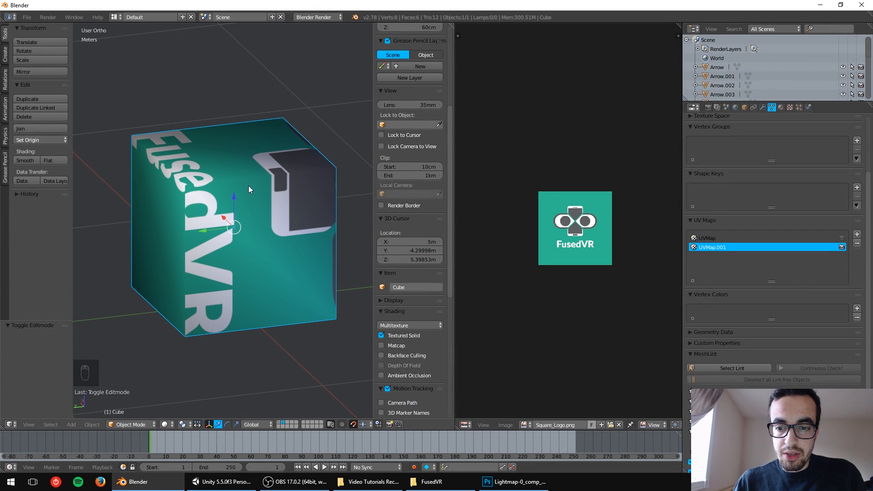
middle_drag(248, 186, 290, 209)
click(766, 239)
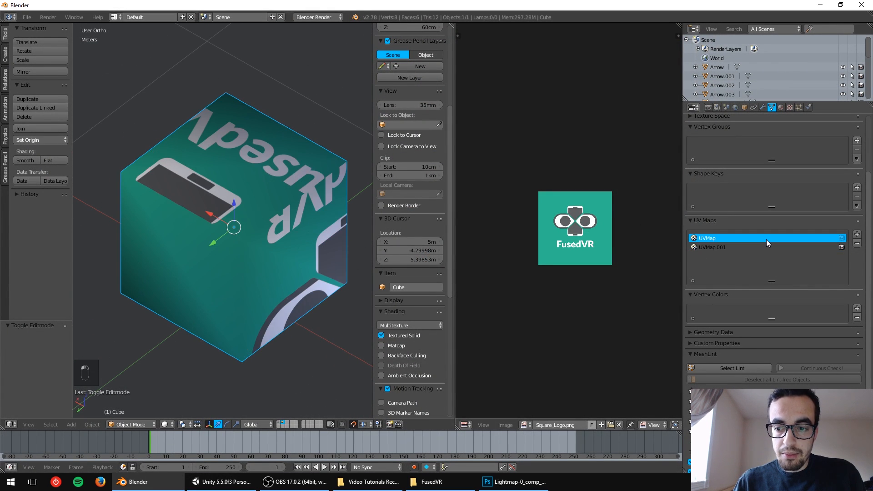
key(Tab)
scroll(577, 218, up, 1)
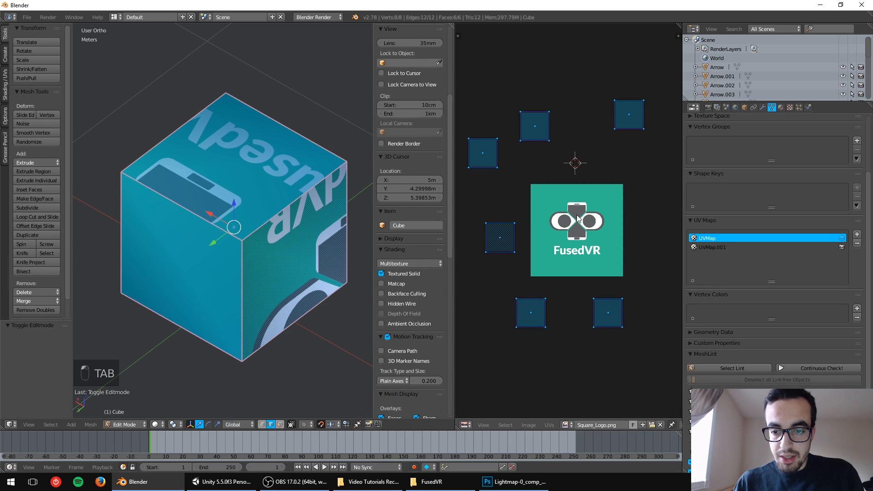
click(728, 250)
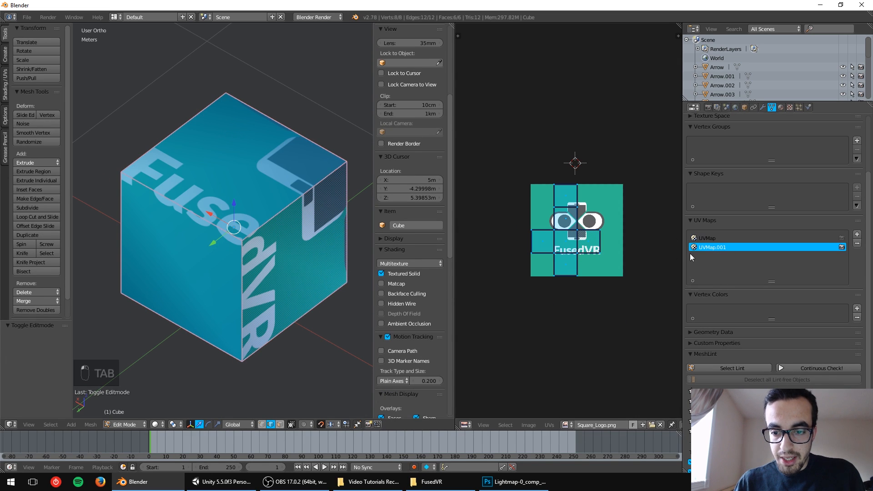
Step: Try packing the UV islands of UVMap.001 and compare the layout with UVMap
key(ctrl+p)
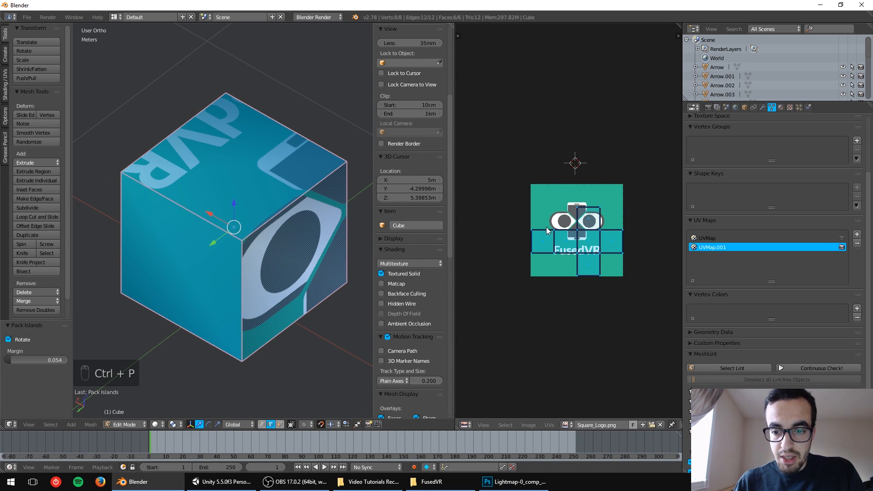
click(707, 241)
click(794, 246)
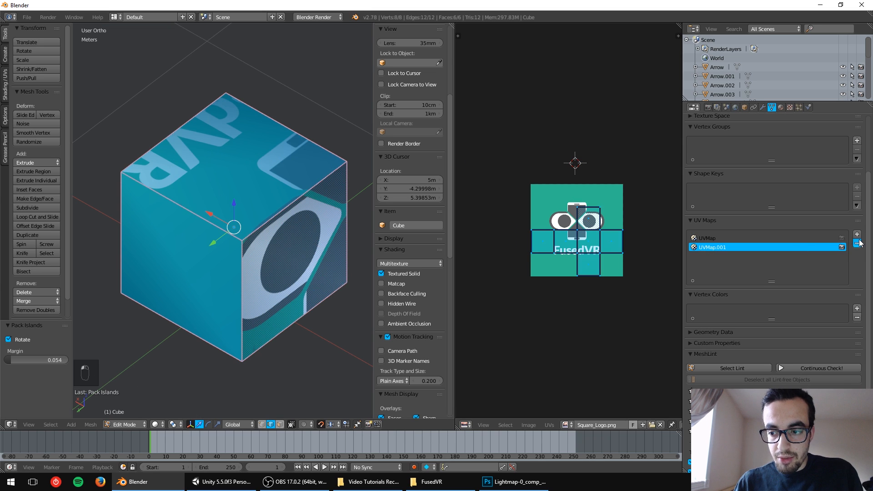
Step: Replace UVMap.001 with a newly added UV map, pack its separate face islands inside the logo texture and check the layout
click(857, 243)
click(857, 235)
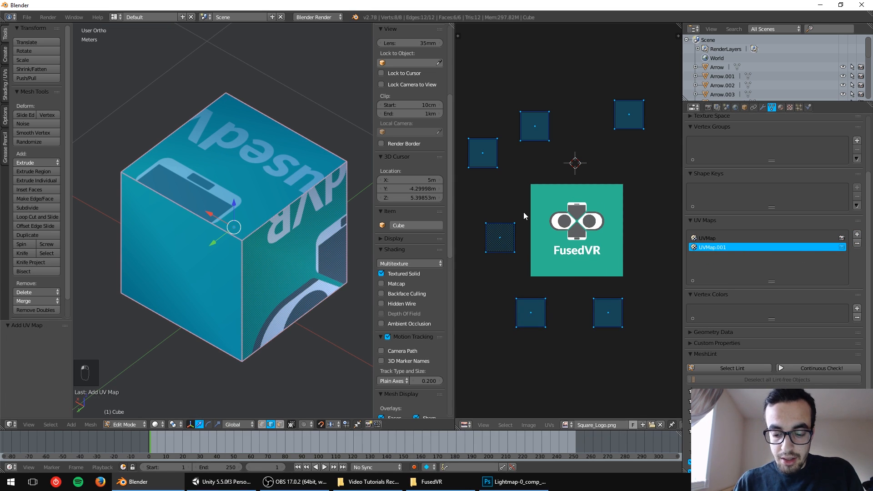
key(ctrl+p)
scroll(557, 198, up, 3)
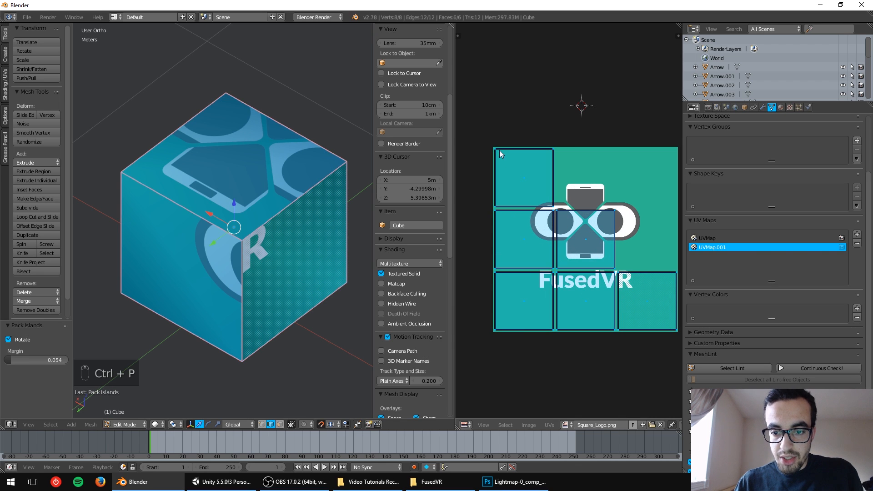
scroll(591, 279, down, 2)
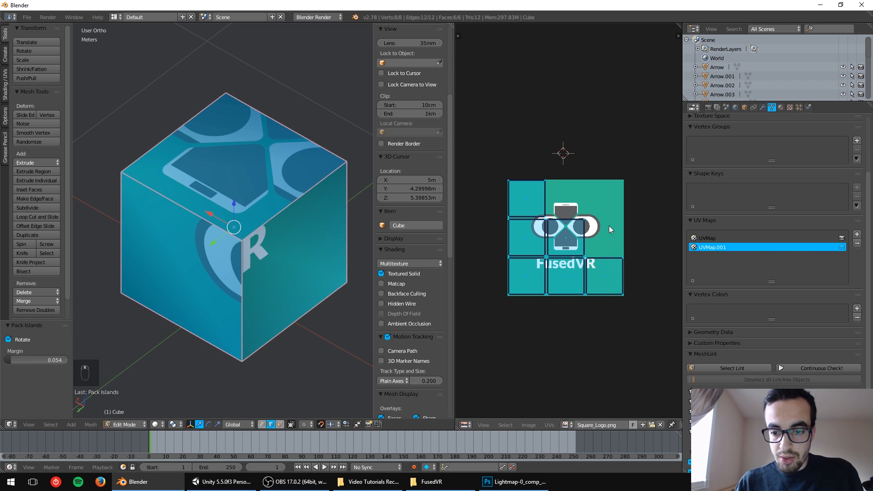
scroll(503, 294, down, 3)
scroll(523, 288, up, 6)
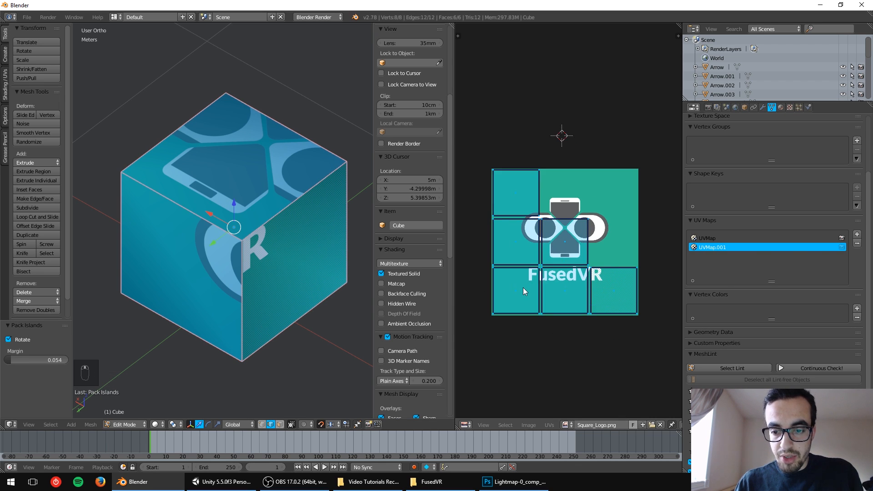
click(714, 240)
click(716, 247)
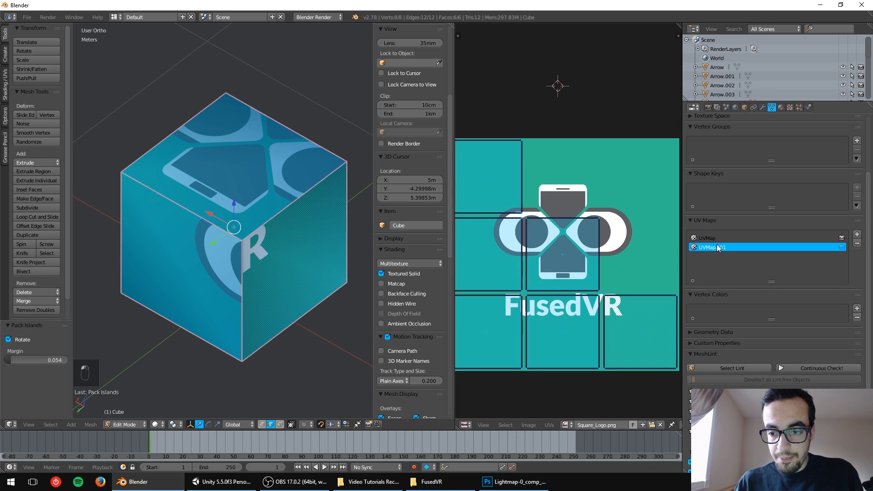
scroll(535, 249, down, 1)
Step: Leave Edit Mode and examine the cube from several angles in wireframe and textured solid display
middle_drag(276, 210, 311, 156)
key(Tab)
key(z)
key(z)
key(z)
middle_drag(257, 174, 156, 182)
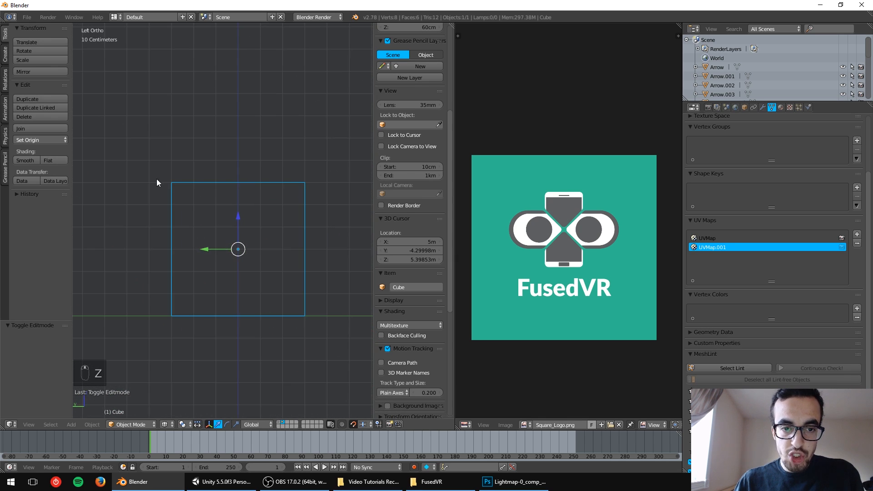
middle_drag(203, 152, 212, 210)
key(z)
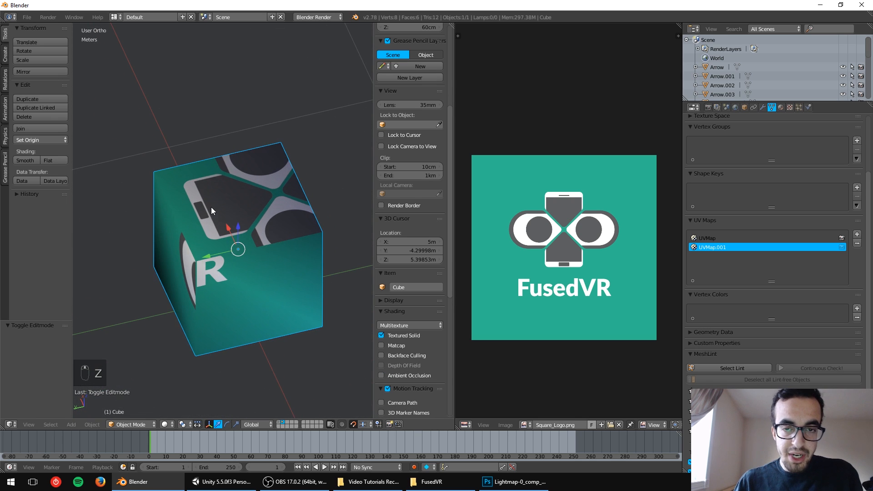